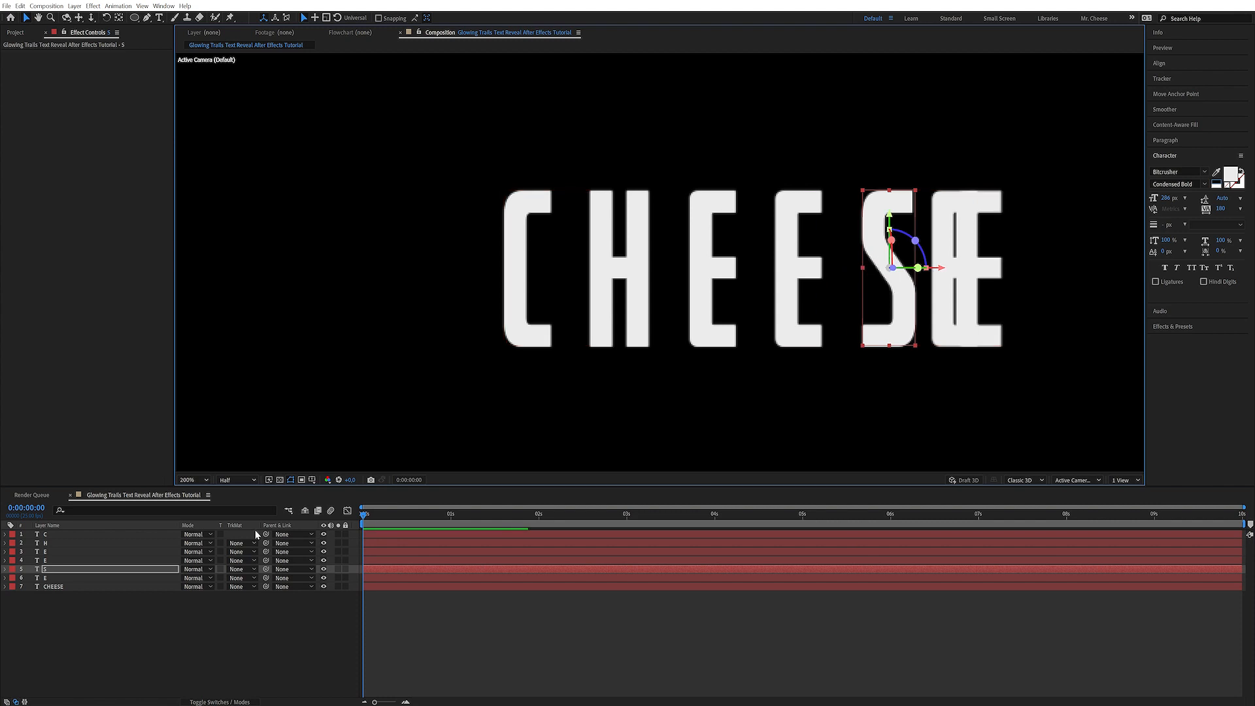
# Step: Align the last E letter layer with the final E of the original word and hide the CHEESE layer
pyautogui.click(69, 577)
pyautogui.moveTo(1003, 270); pyautogui.dragTo(1030, 273)
pyautogui.click(342, 638)
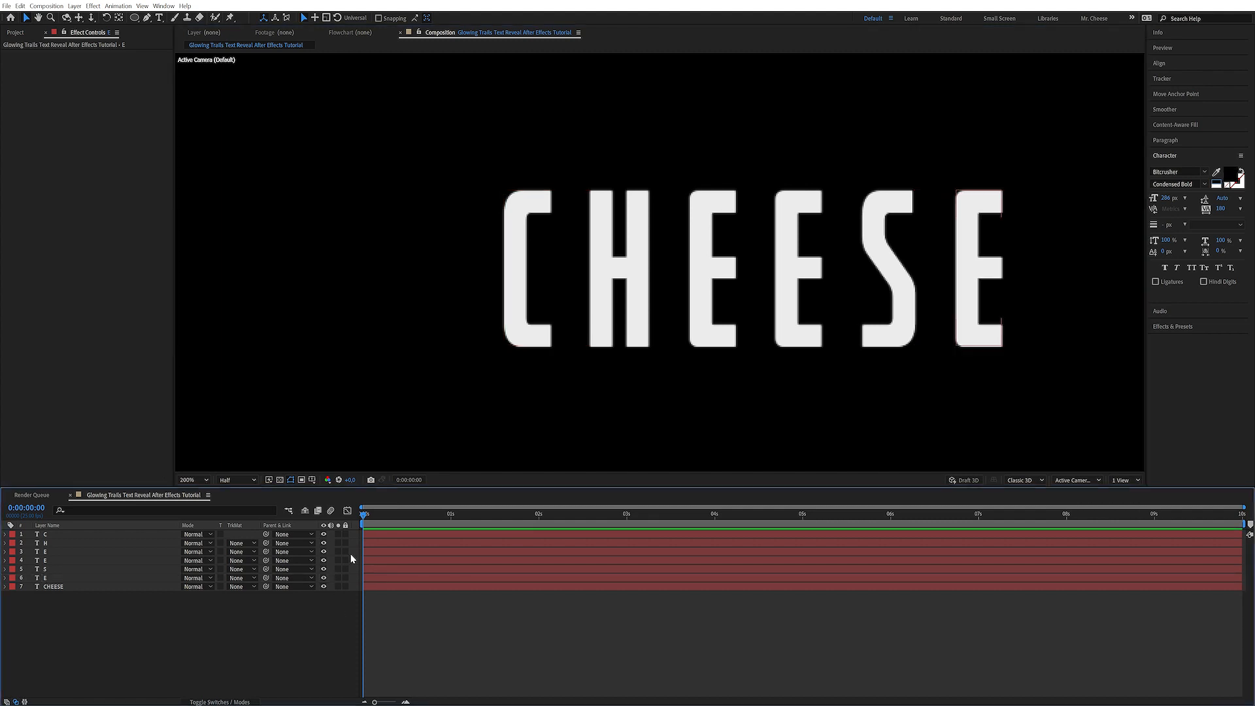
pyautogui.moveTo(413, 515); pyautogui.dragTo(319, 532)
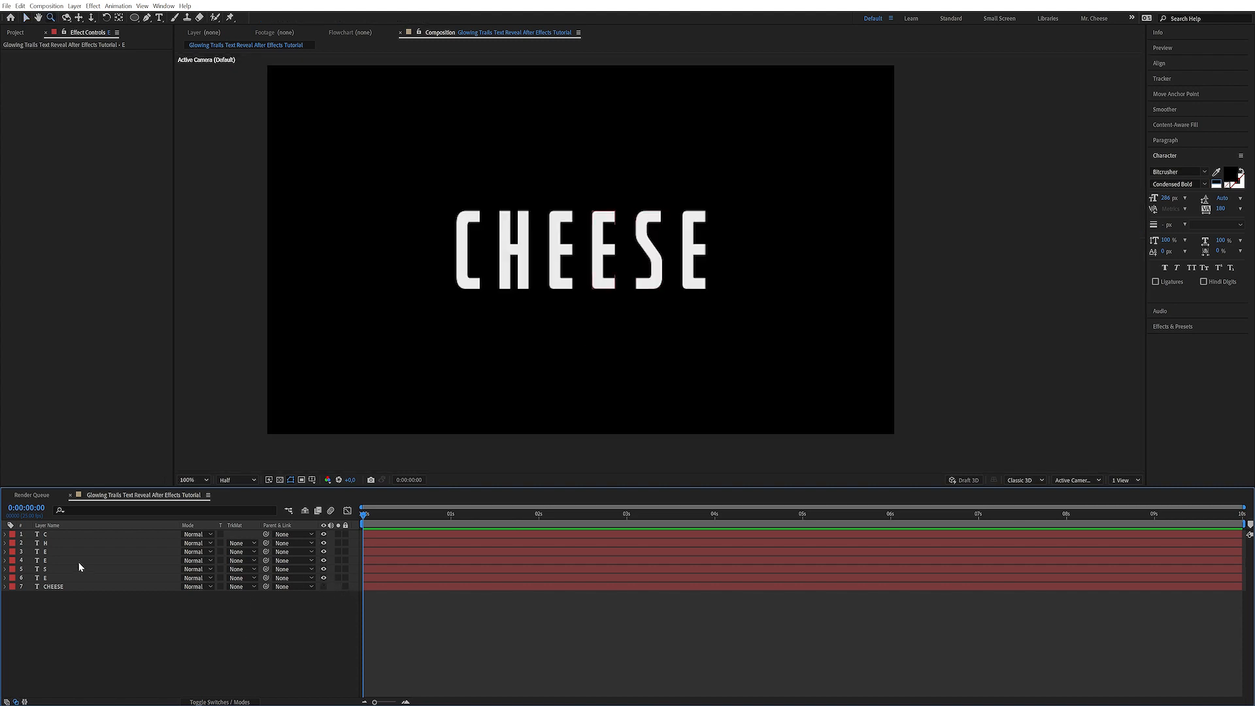
# Step: Add Position and Z Rotation keyframes to all six letter layers at 7 seconds
pyautogui.click(64, 577)
pyautogui.keyDown('shift'); pyautogui.click(56, 533); pyautogui.keyUp('shift')
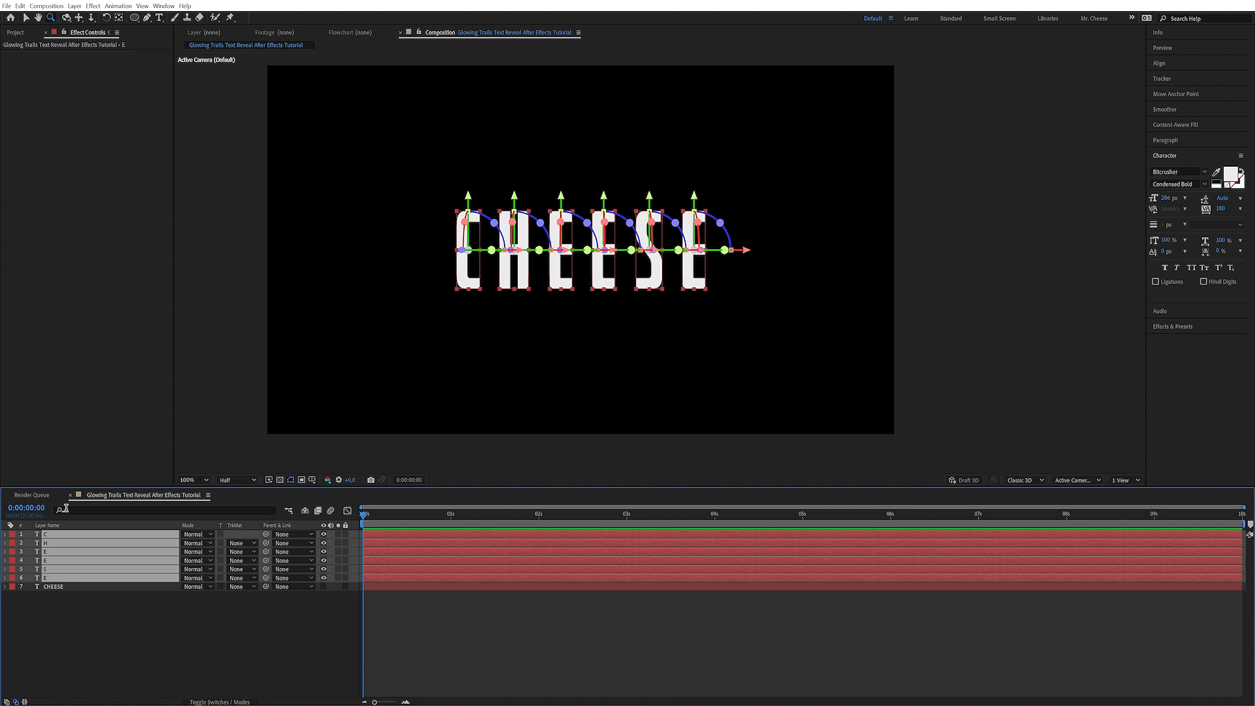
pyautogui.press('p')
pyautogui.hotkey('shift', 'r')
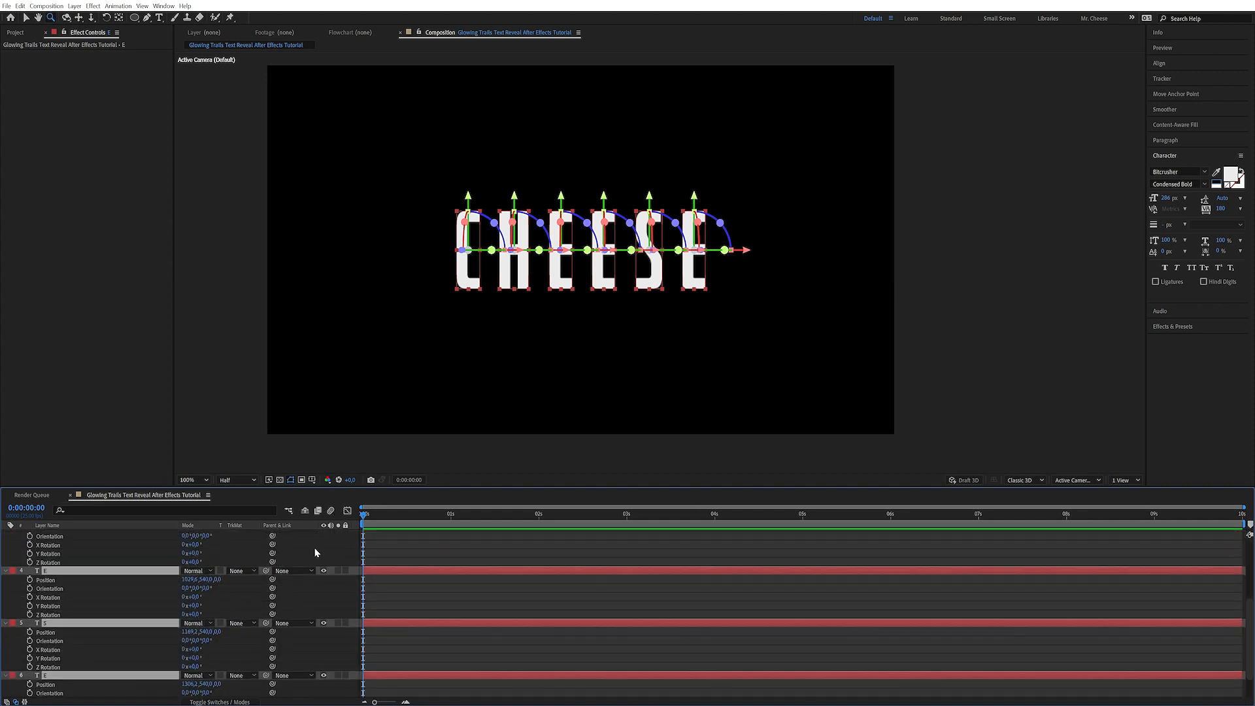
pyautogui.moveTo(286, 573); pyautogui.dragTo(419, 556)
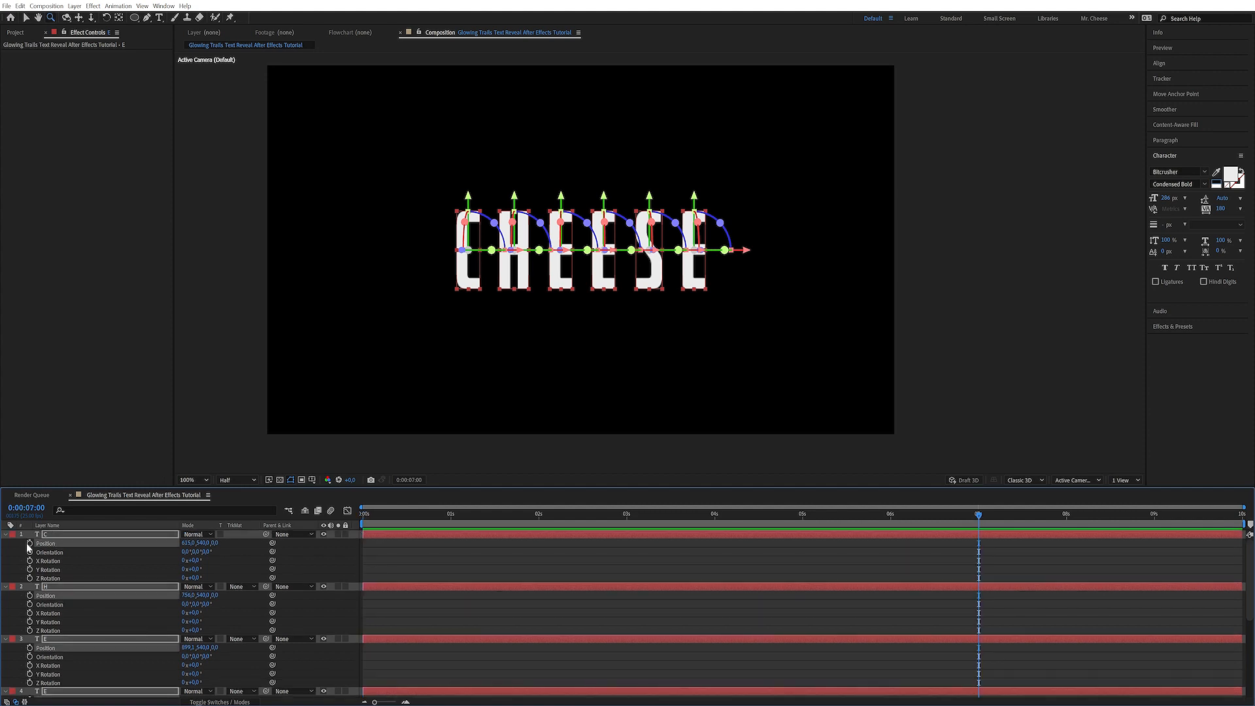
pyautogui.click(29, 543)
pyautogui.click(29, 579)
# Step: At the first frame, bring all six letters toward the camera with a Z position of about -2618
pyautogui.moveTo(852, 514); pyautogui.dragTo(190, 548)
pyautogui.click(224, 557)
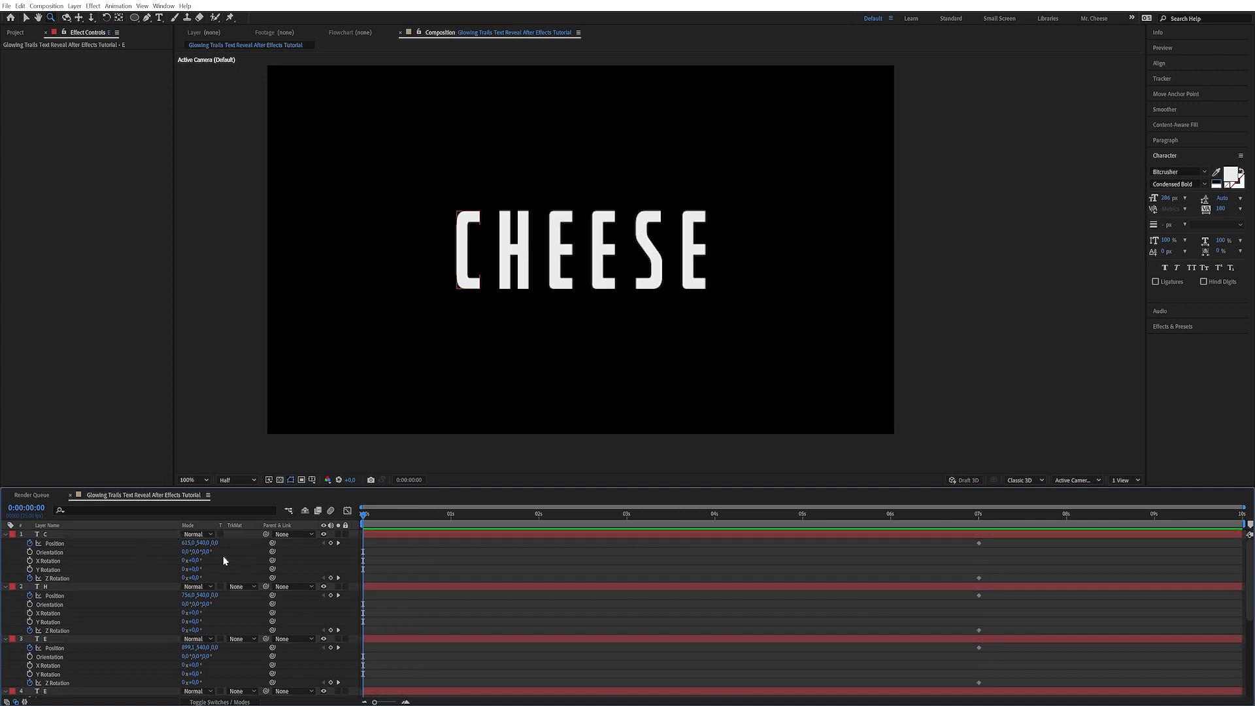
pyautogui.moveTo(219, 649); pyautogui.dragTo(98, 667)
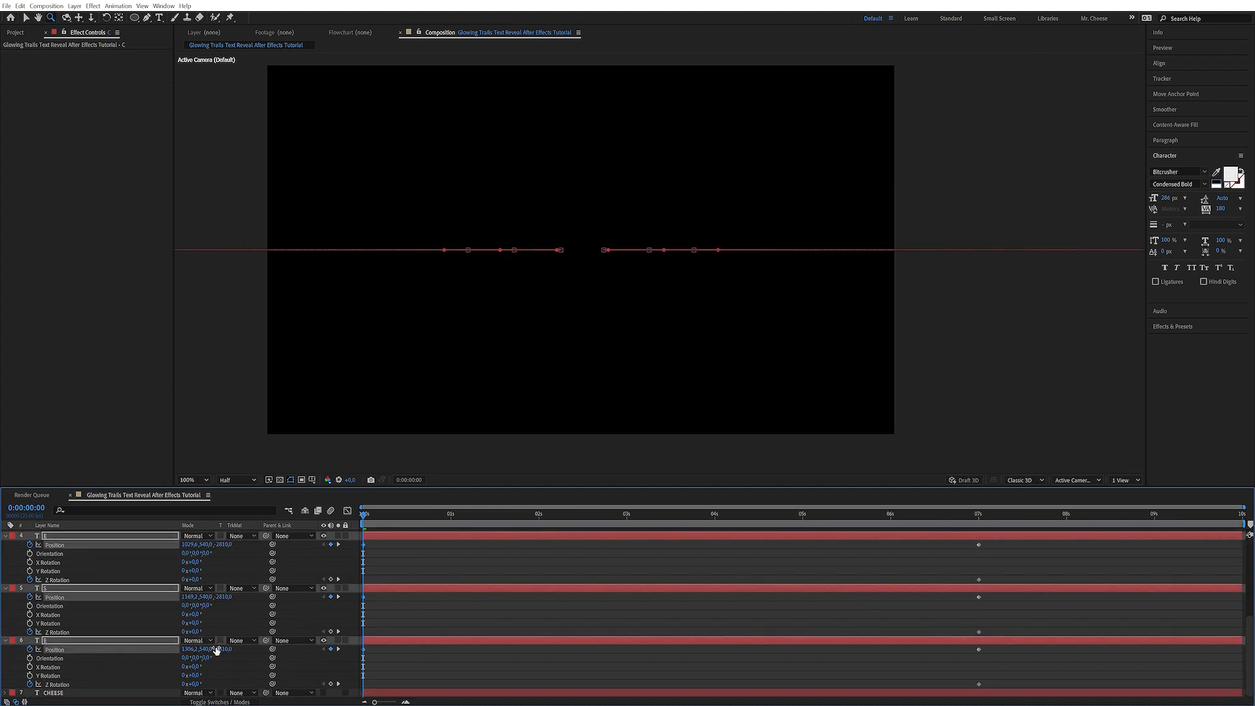
pyautogui.moveTo(222, 645); pyautogui.dragTo(281, 610)
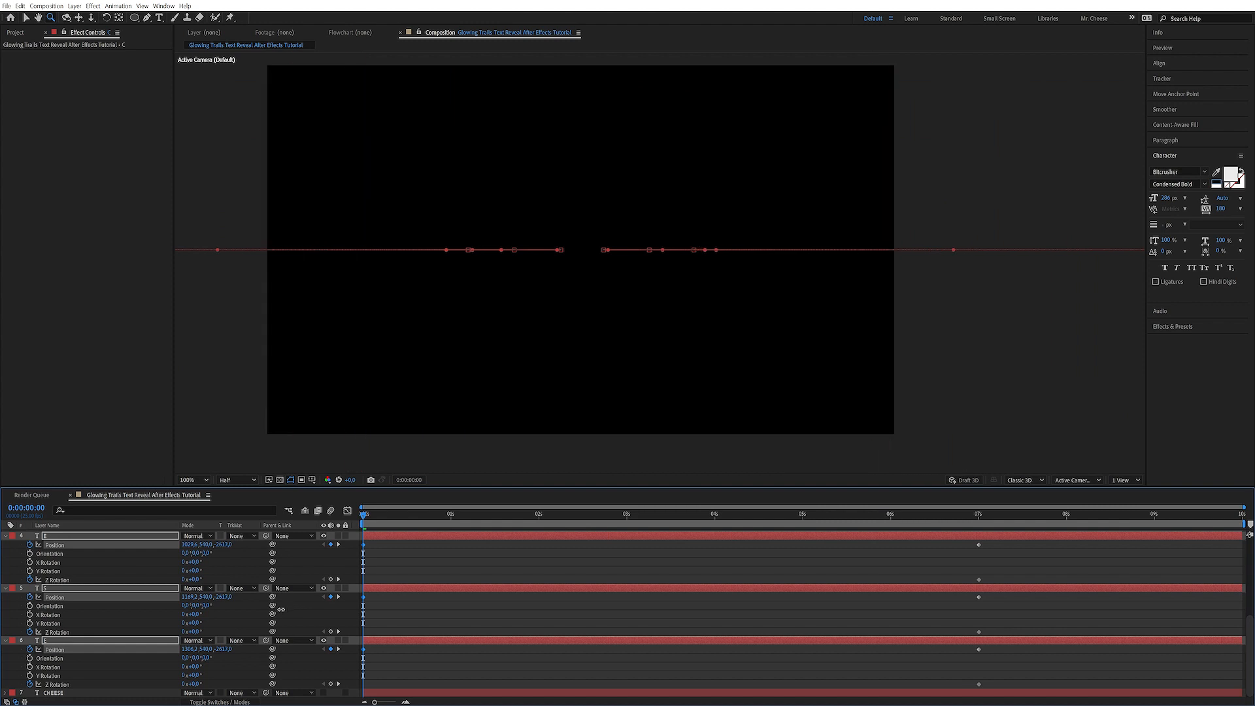
# Step: Set the Z Rotation of all six letters to 50° at the first frame
pyautogui.click(194, 684)
pyautogui.write('50')
pyautogui.press('Return')
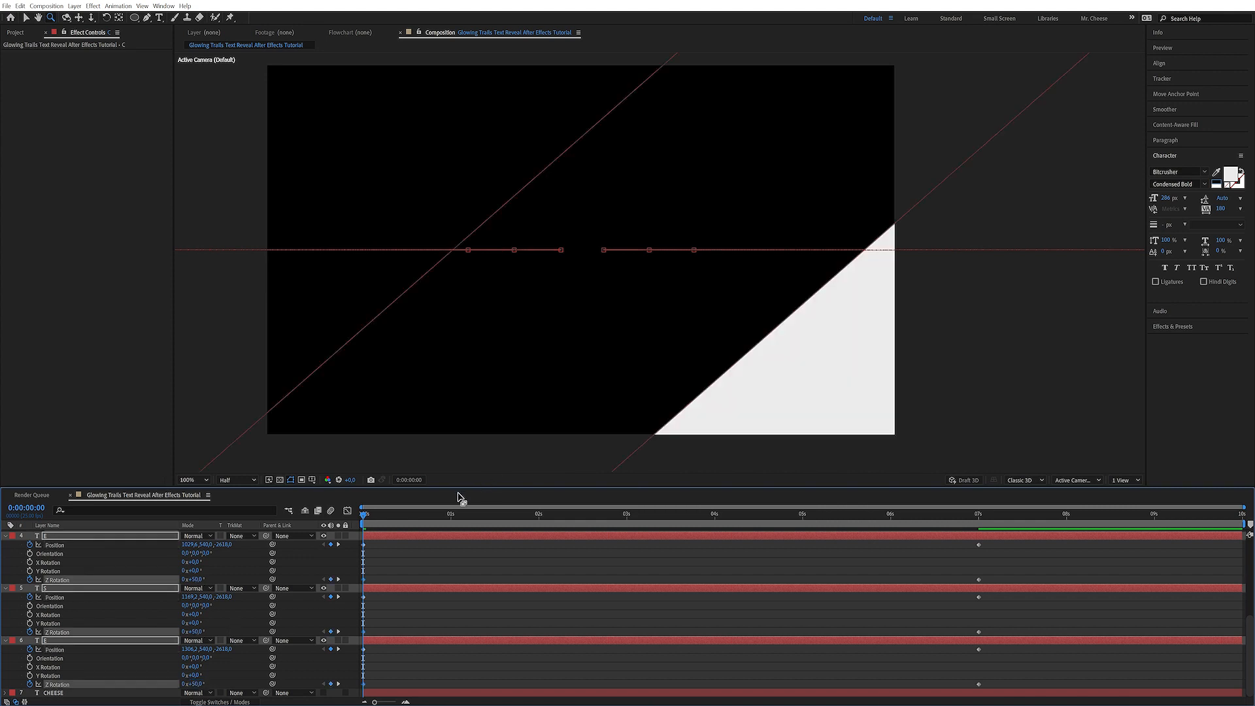
# Step: Set the letters' Z Rotation at the first frame to -50° and their starting Z position to -2745
pyautogui.click(198, 684)
pyautogui.write('-50')
pyautogui.press('Return')
pyautogui.moveTo(384, 519); pyautogui.dragTo(241, 539)
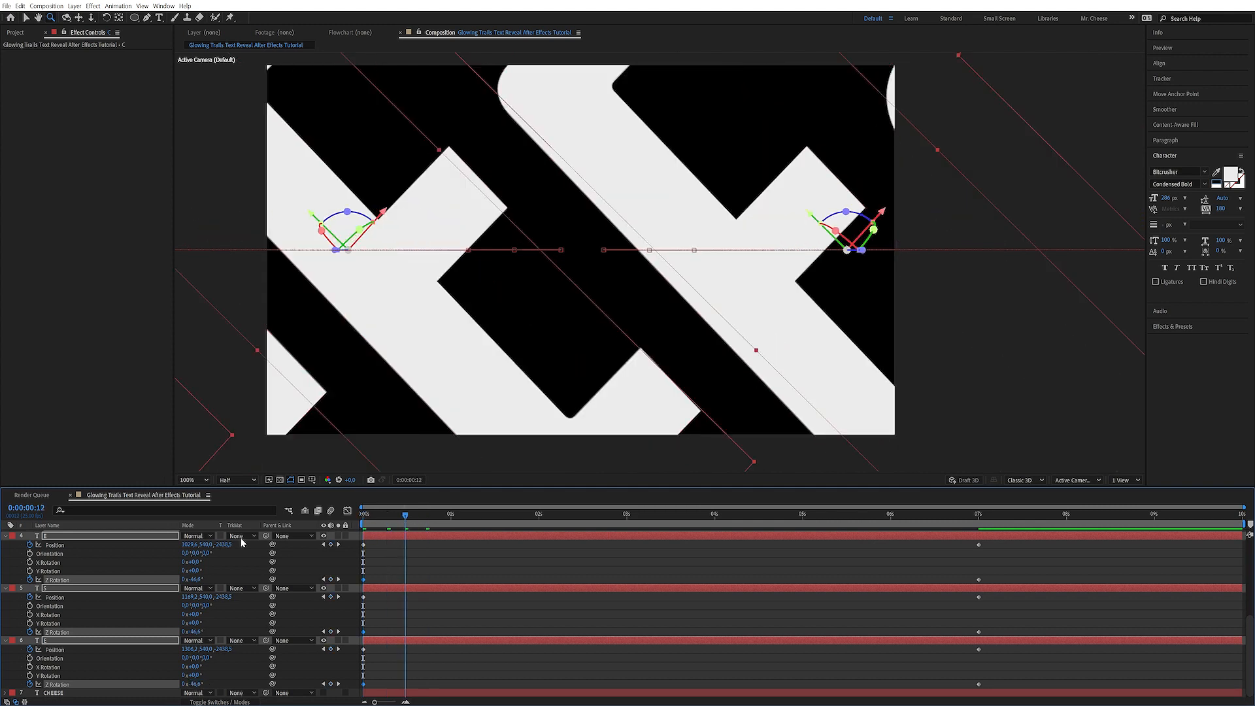
pyautogui.moveTo(403, 518); pyautogui.dragTo(863, 522)
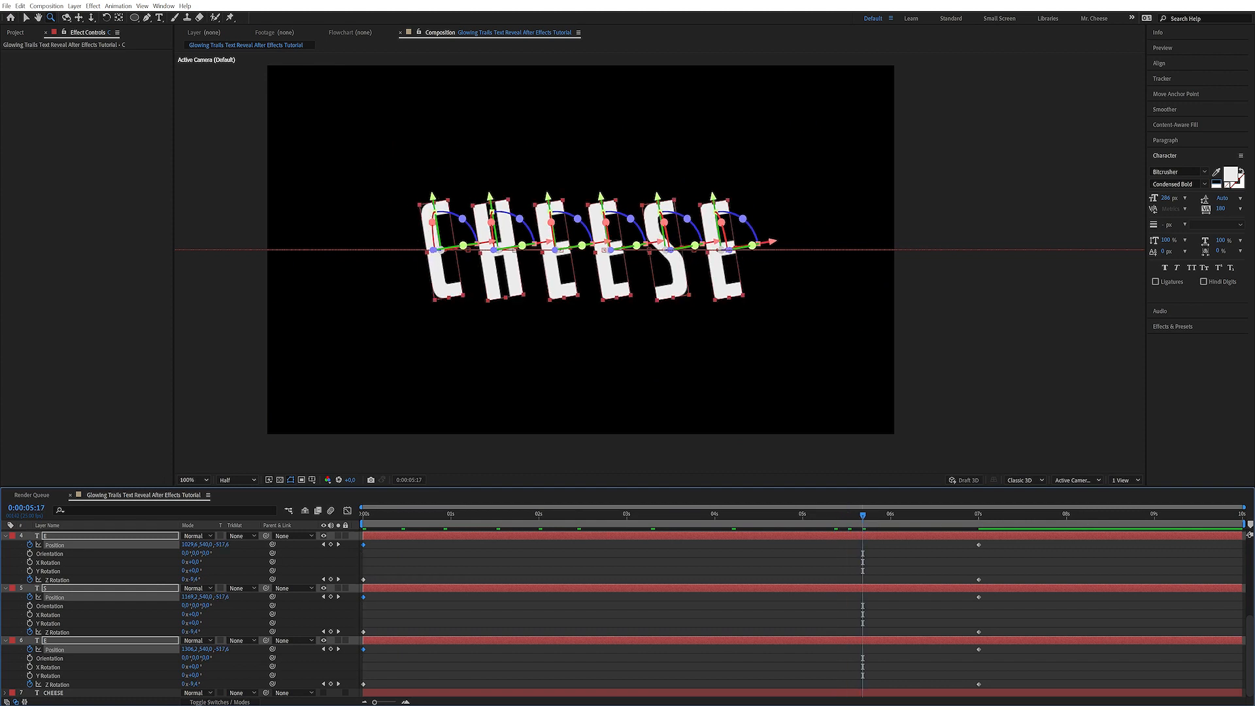
# Step: Show only the keyframed properties of the six letter layers in the timeline
pyautogui.moveTo(1251, 639); pyautogui.dragTo(1250, 564)
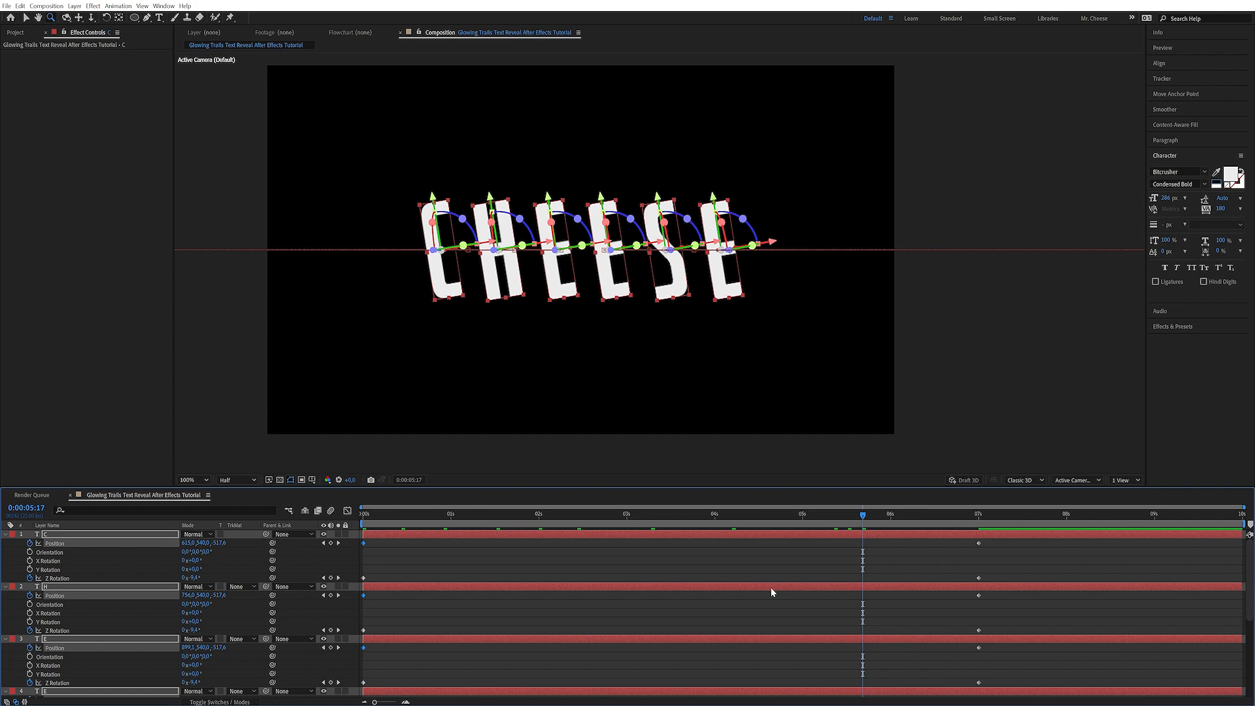
pyautogui.press('u')
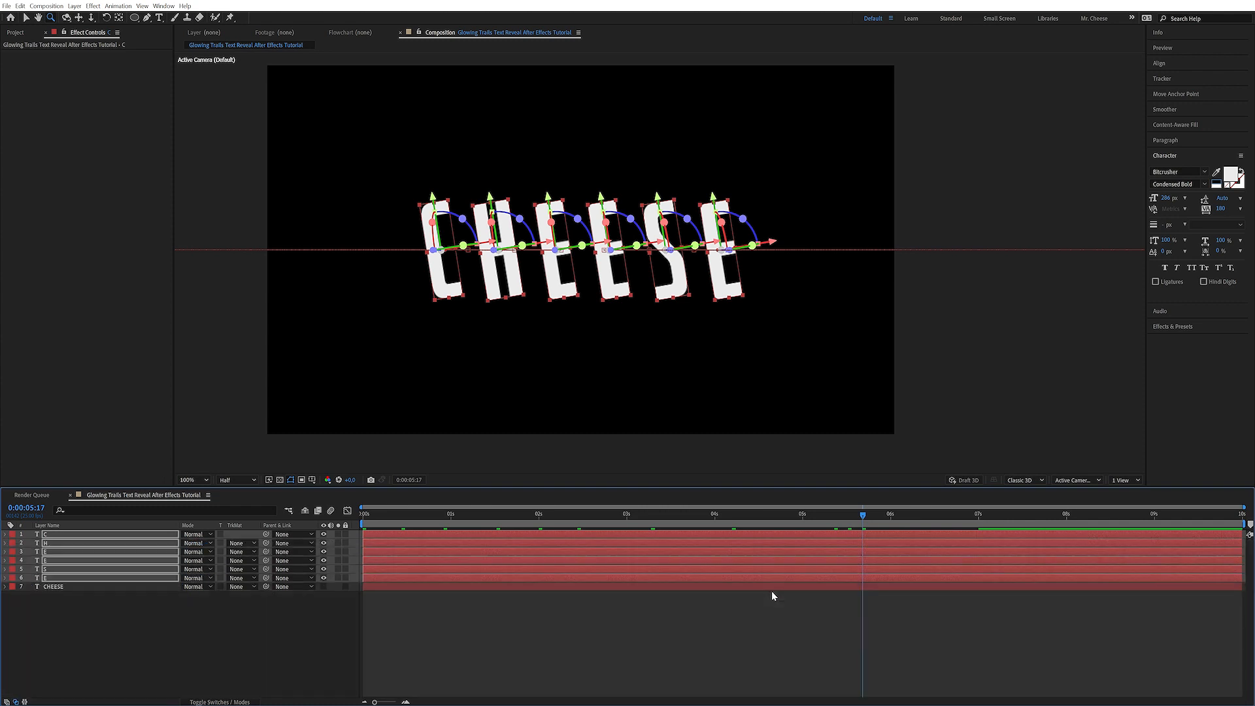
pyautogui.press('u')
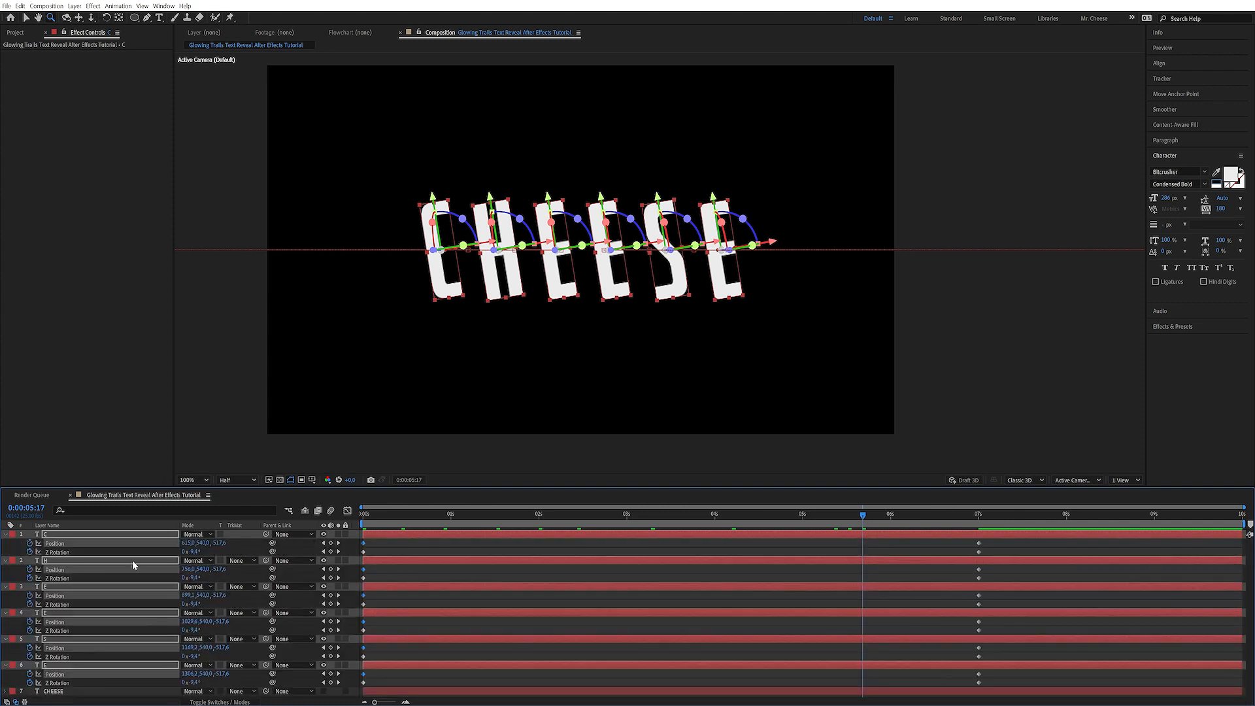
# Step: Reshape the Position speed curve of all six letters so the motion starts fast and eases into the last keyframe
pyautogui.click(81, 540)
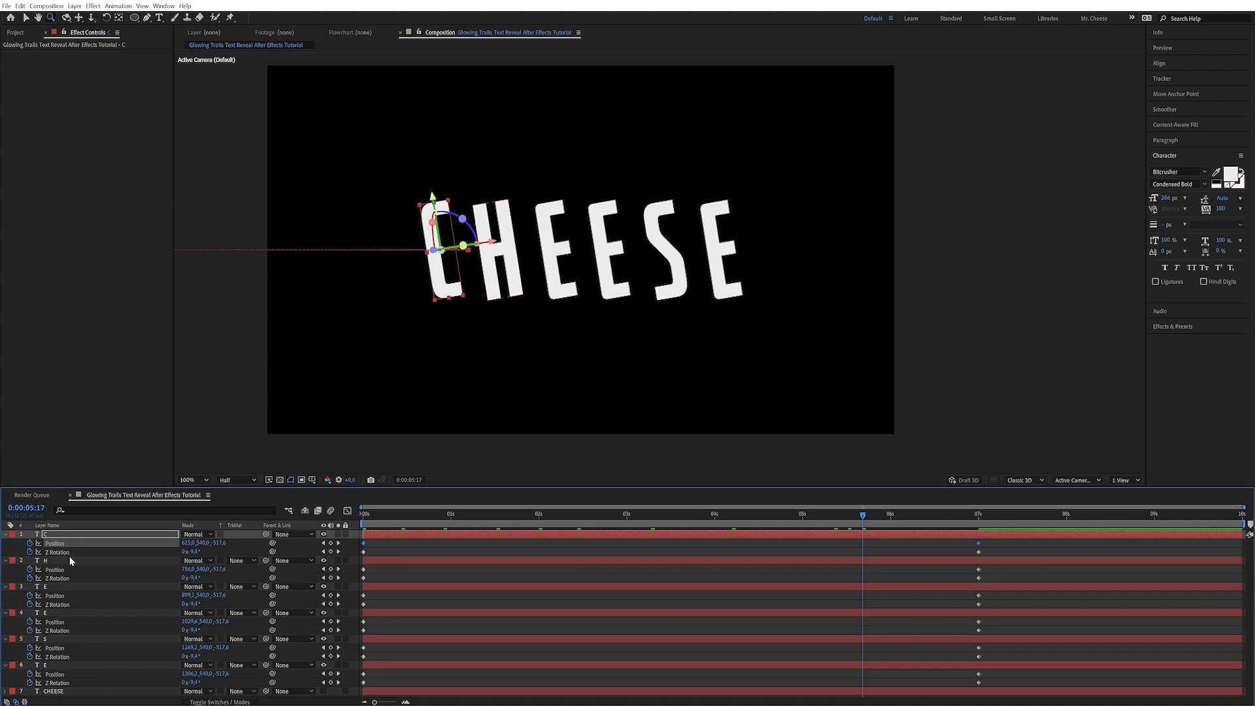
pyautogui.click(69, 563)
pyautogui.click(55, 570)
pyautogui.keyDown('ctrl'); pyautogui.click(55, 595); pyautogui.keyUp('ctrl')
pyautogui.keyDown('ctrl'); pyautogui.click(55, 622); pyautogui.keyUp('ctrl')
pyautogui.keyDown('ctrl'); pyautogui.click(55, 648); pyautogui.keyUp('ctrl')
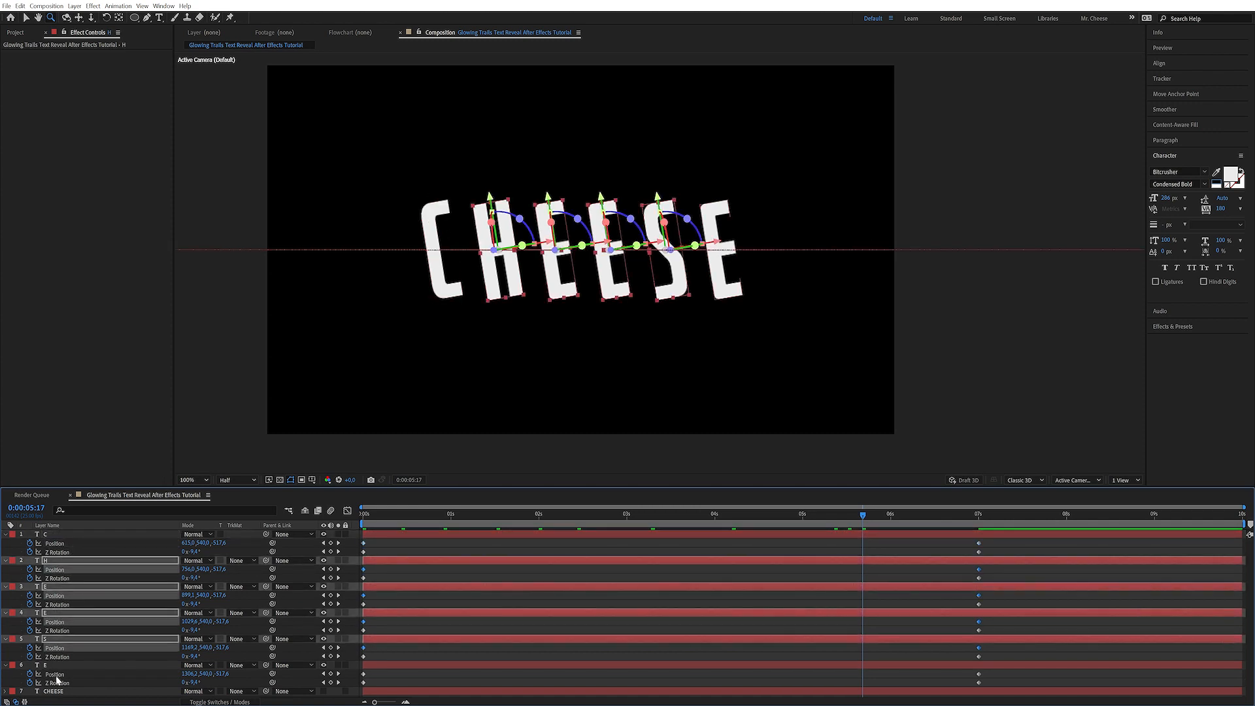
pyautogui.keyDown('ctrl'); pyautogui.click(55, 673); pyautogui.keyUp('ctrl')
pyautogui.click(347, 510)
pyautogui.press('v')
pyautogui.moveTo(945, 587); pyautogui.dragTo(364, 621)
pyautogui.moveTo(368, 519); pyautogui.dragTo(929, 527)
# Step: Reshape the Z Rotation speed curve of all six letters so the spin starts fast and eases into the last keyframe
pyautogui.click(58, 551)
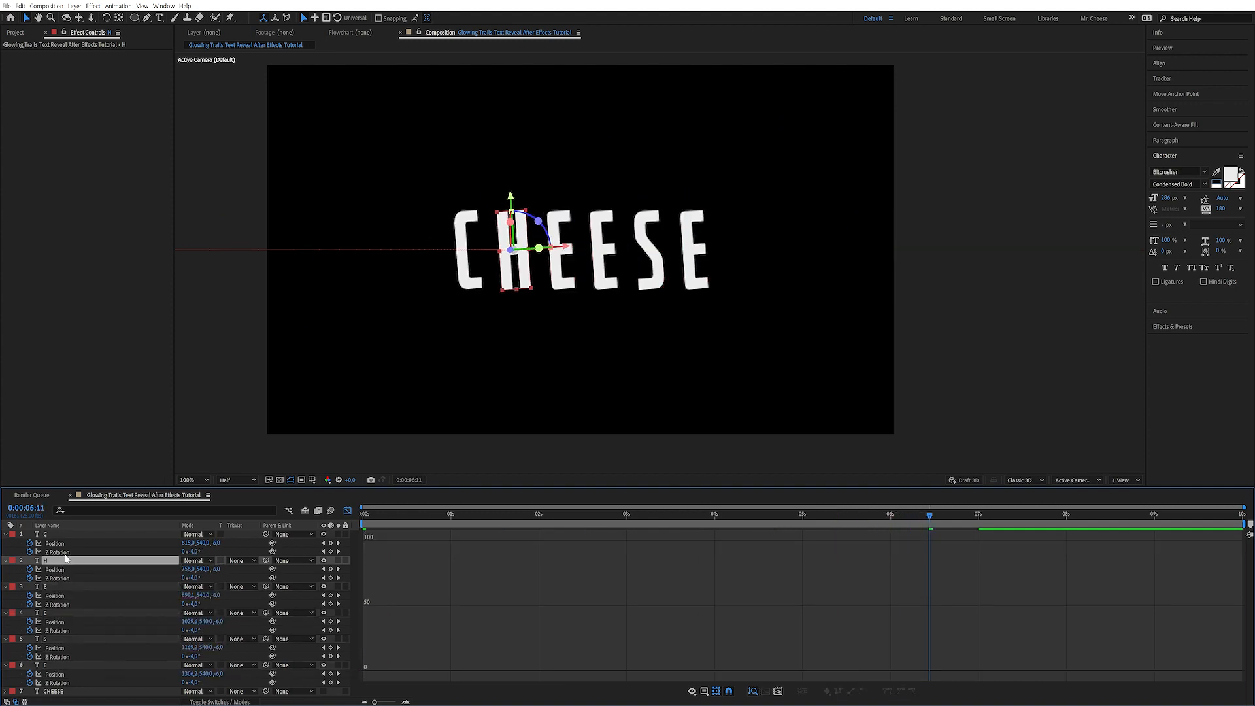
pyautogui.keyDown('shift'); pyautogui.click(66, 579); pyautogui.keyUp('shift')
pyautogui.keyDown('shift'); pyautogui.click(63, 604); pyautogui.keyUp('shift')
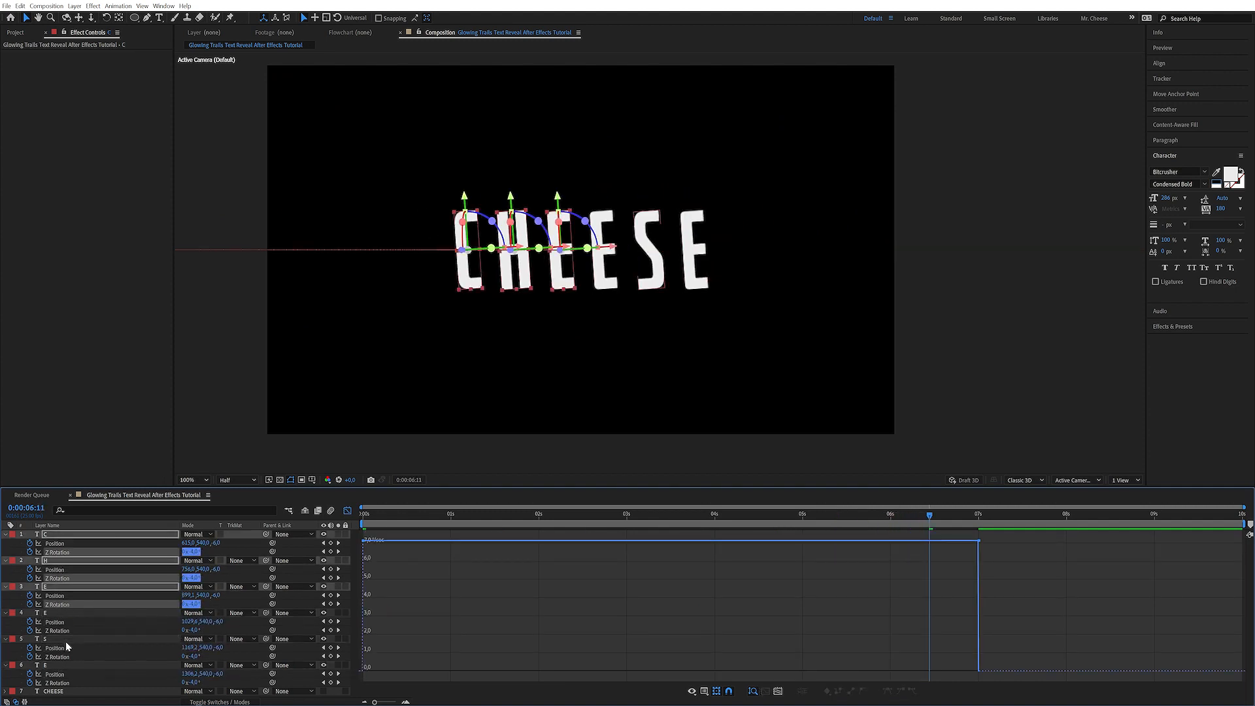
pyautogui.keyDown('shift'); pyautogui.click(59, 630); pyautogui.keyUp('shift')
pyautogui.keyDown('shift'); pyautogui.click(58, 656); pyautogui.keyUp('shift')
pyautogui.keyDown('shift'); pyautogui.click(59, 683); pyautogui.keyUp('shift')
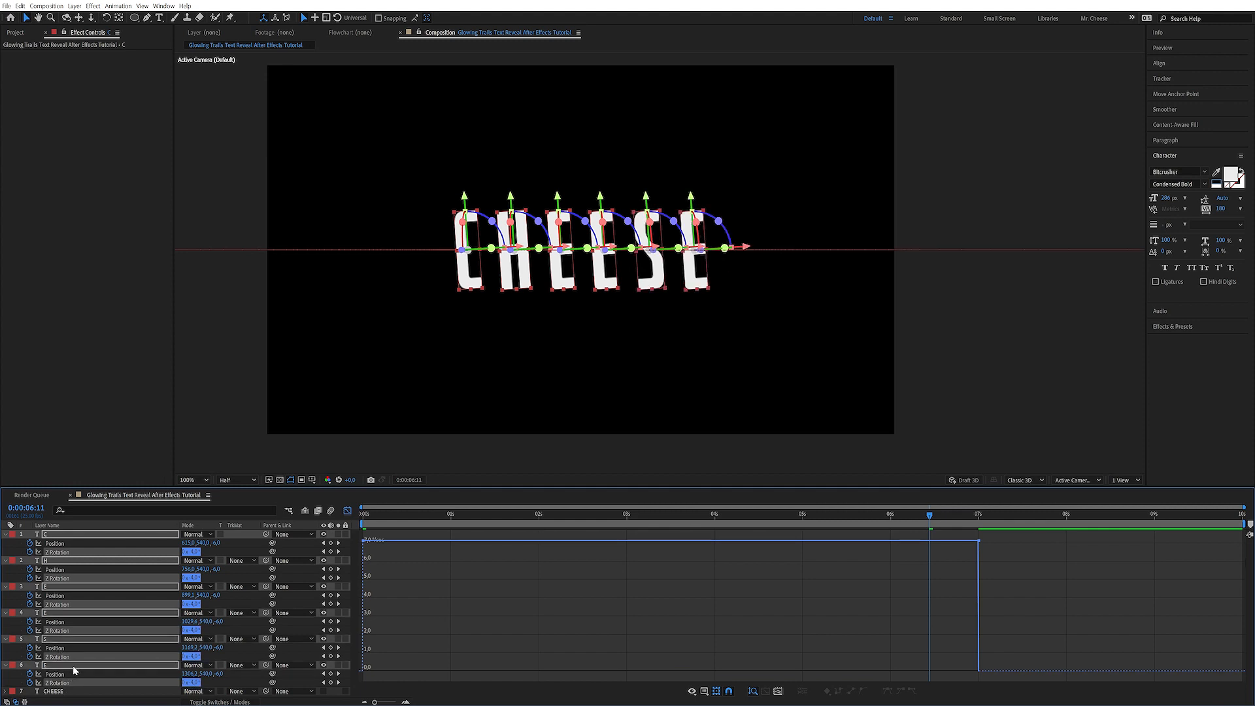
pyautogui.press('v')
pyautogui.moveTo(1023, 587); pyautogui.dragTo(497, 680)
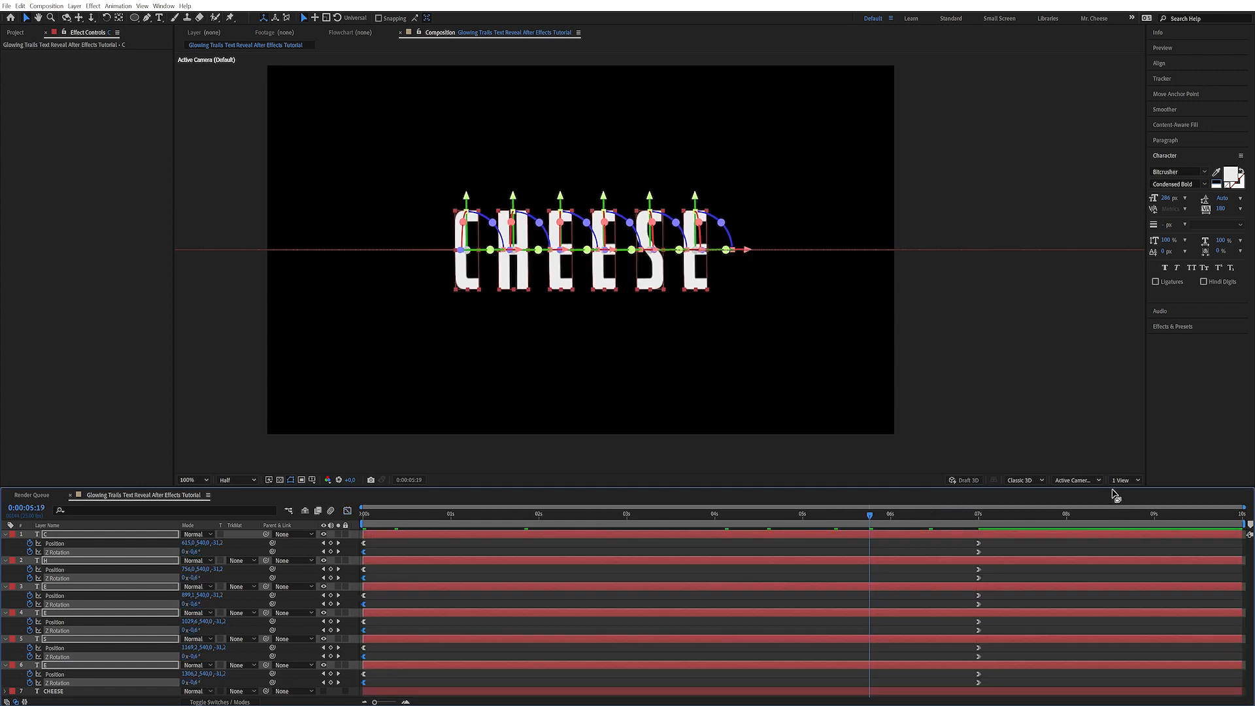
# Step: Stagger the letters' keyframes by 10 frames per layer from H to the last E, and preview the animation
pyautogui.moveTo(1115, 487); pyautogui.dragTo(1115, 422)
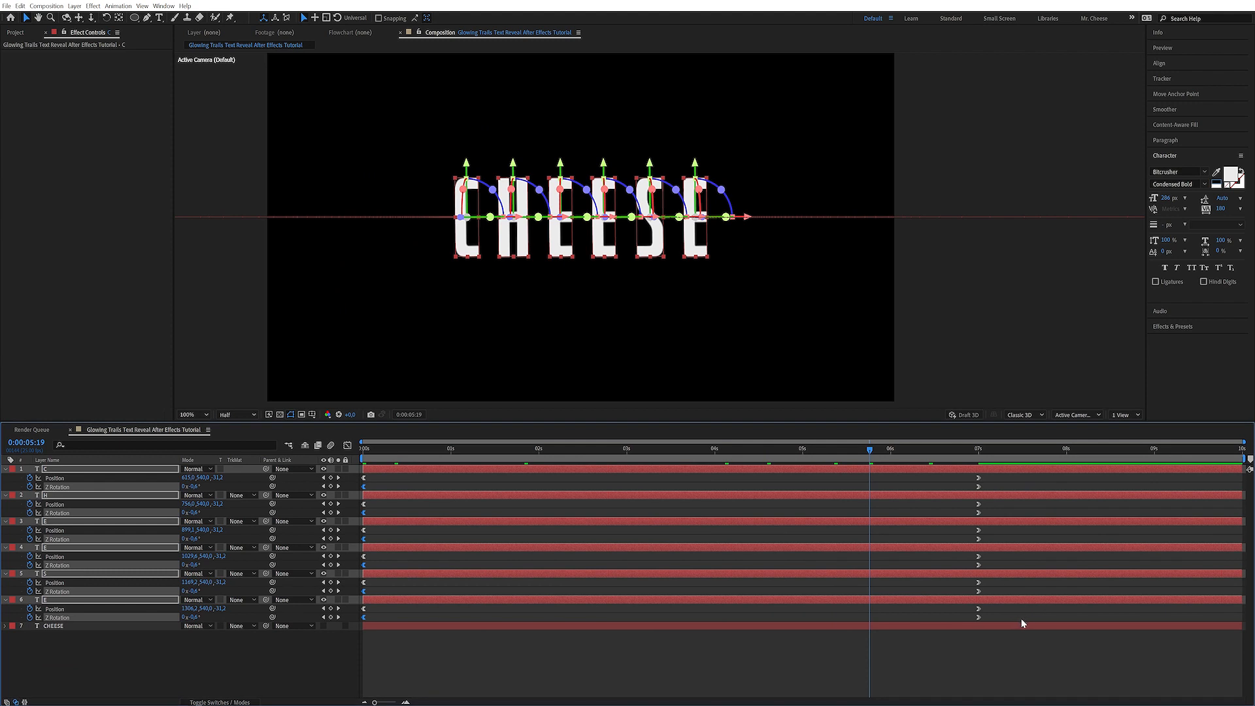
pyautogui.moveTo(1036, 625); pyautogui.dragTo(333, 497)
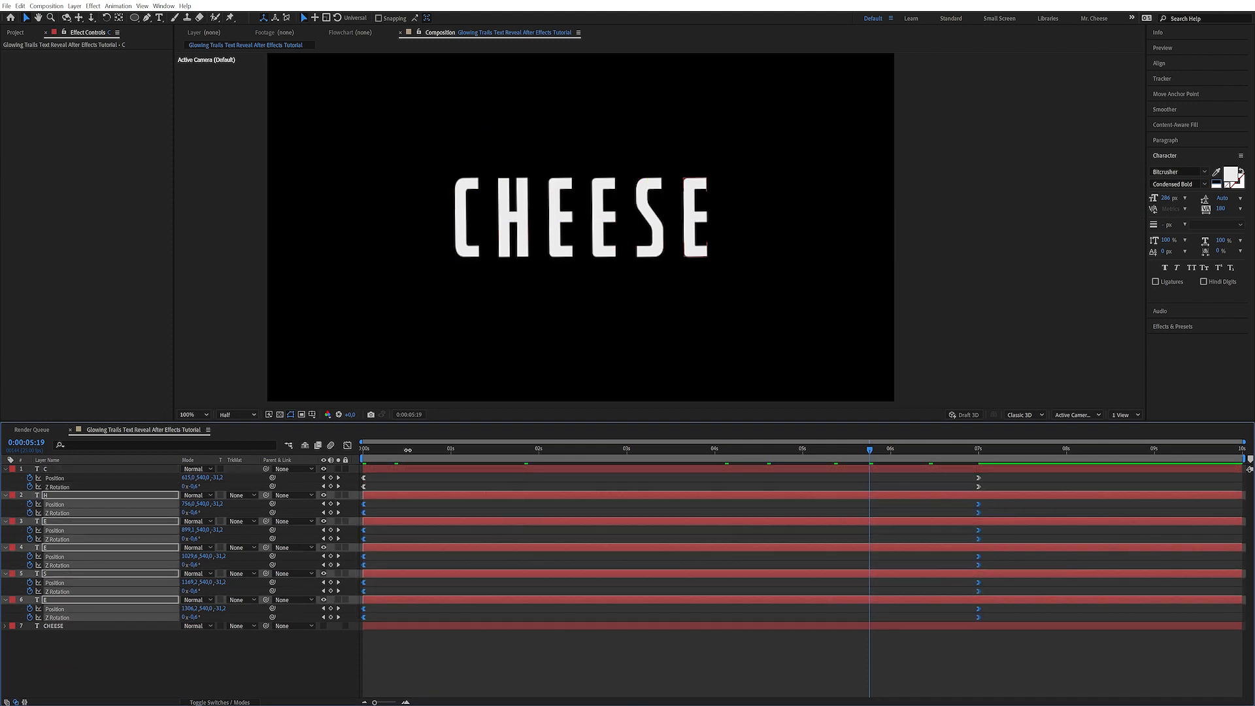
pyautogui.press('Home')
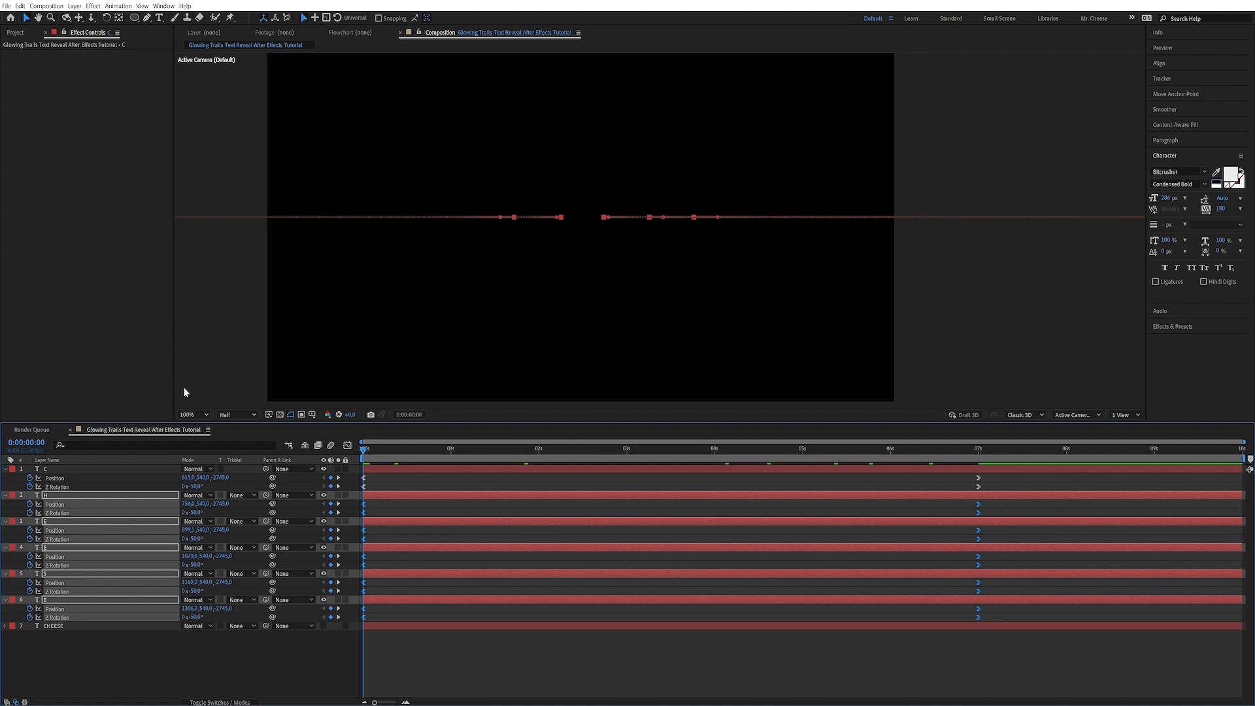
pyautogui.hotkey('shift', 'pagedown')
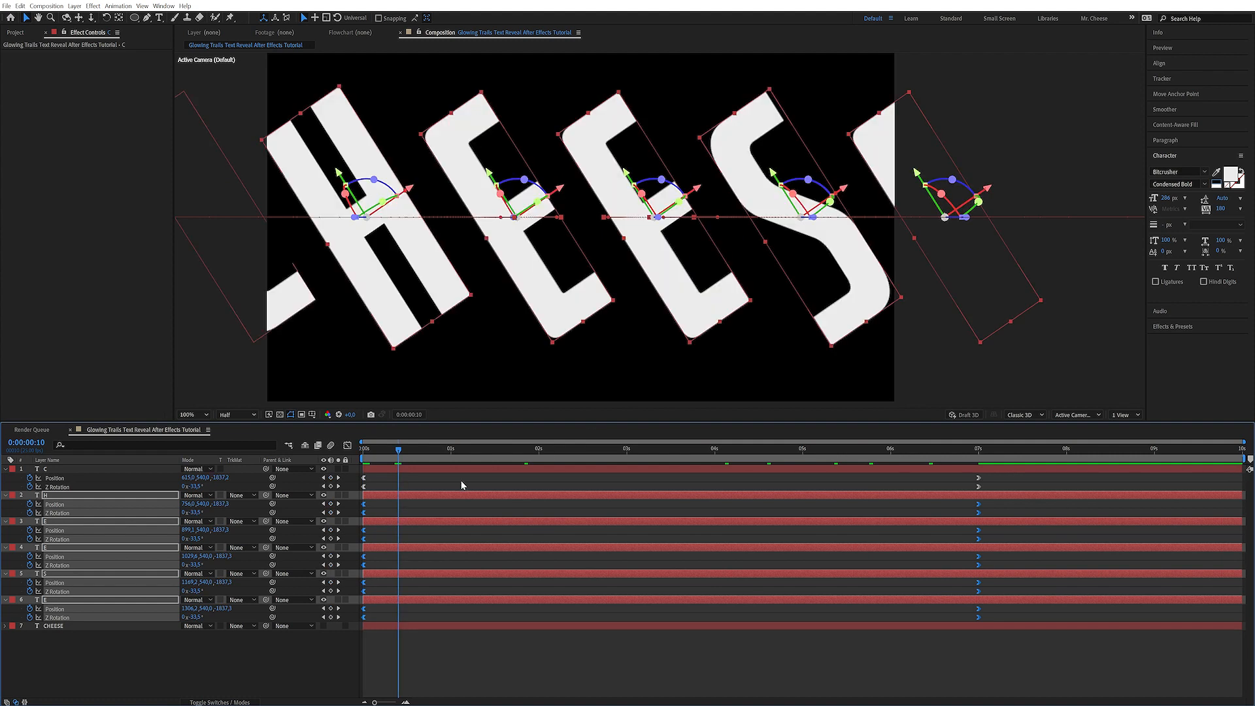
pyautogui.moveTo(364, 509); pyautogui.dragTo(1058, 621)
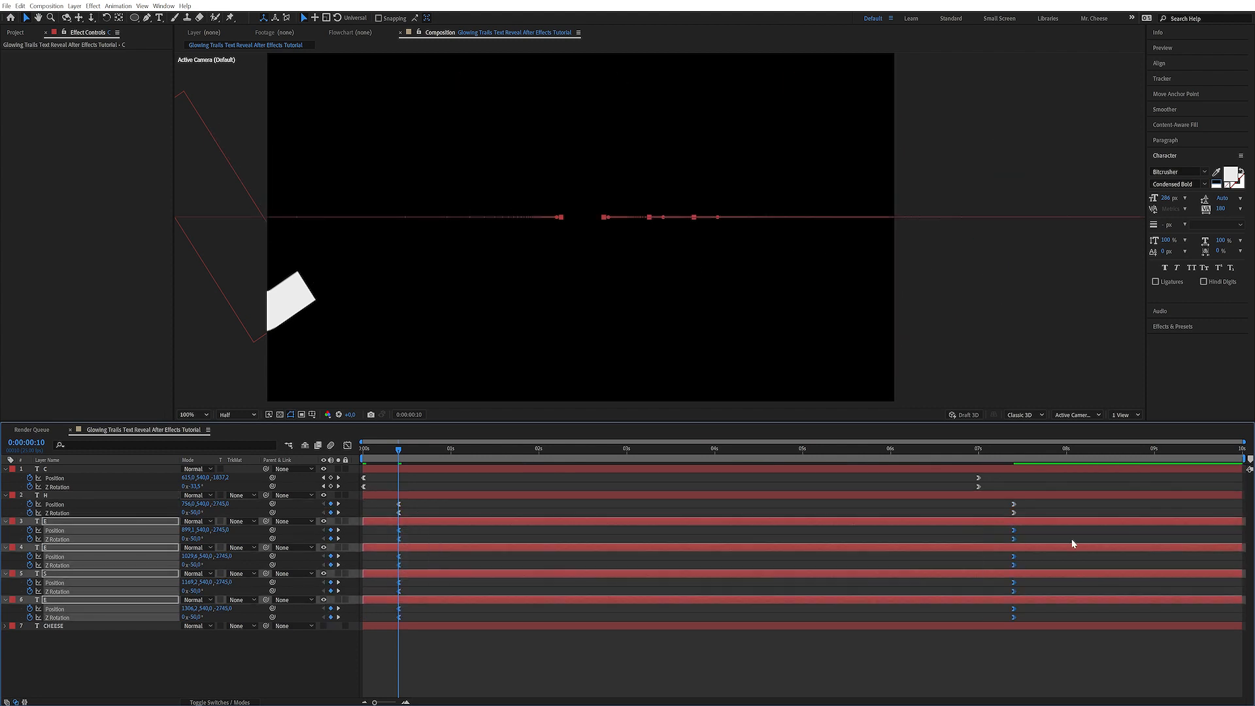
pyautogui.hotkey('shift', 'pagedown')
pyautogui.moveTo(400, 530); pyautogui.dragTo(1085, 634)
pyautogui.press('space')
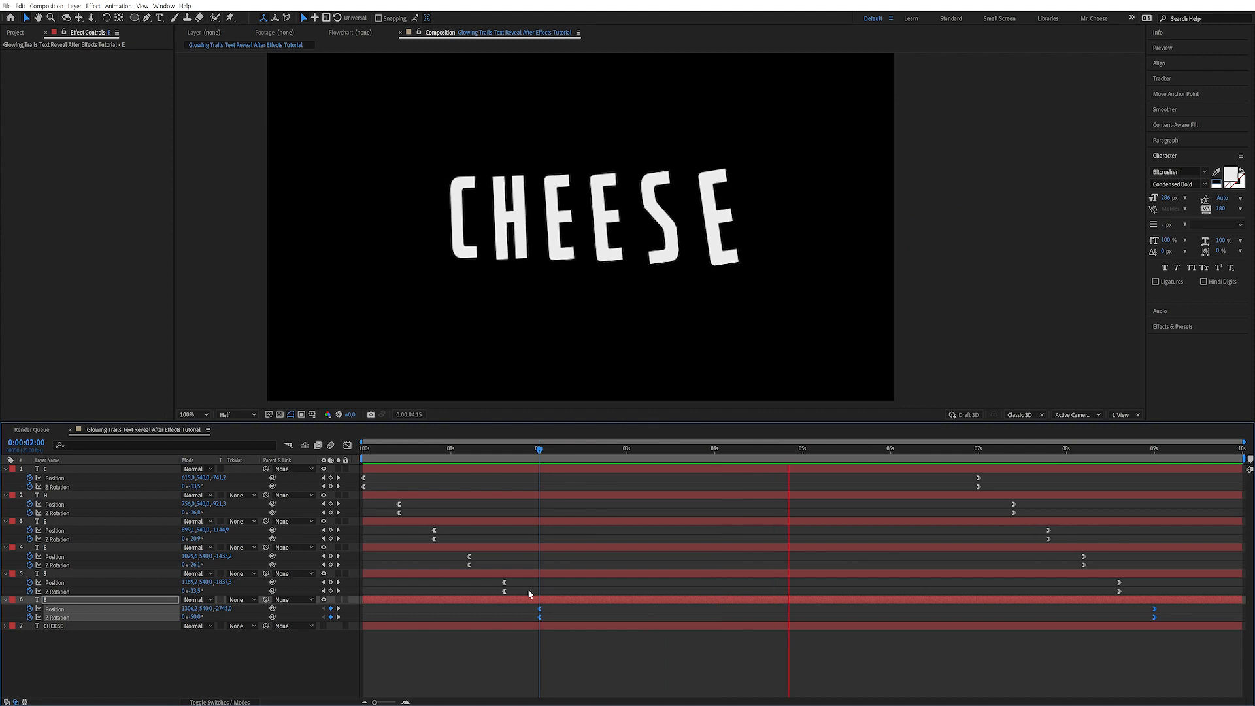
pyautogui.press('space')
# Step: Precompose all layers into a composition named TEXT and go to 0:00:04:20 in the main composition
pyautogui.hotkey('ctrl', 'a')
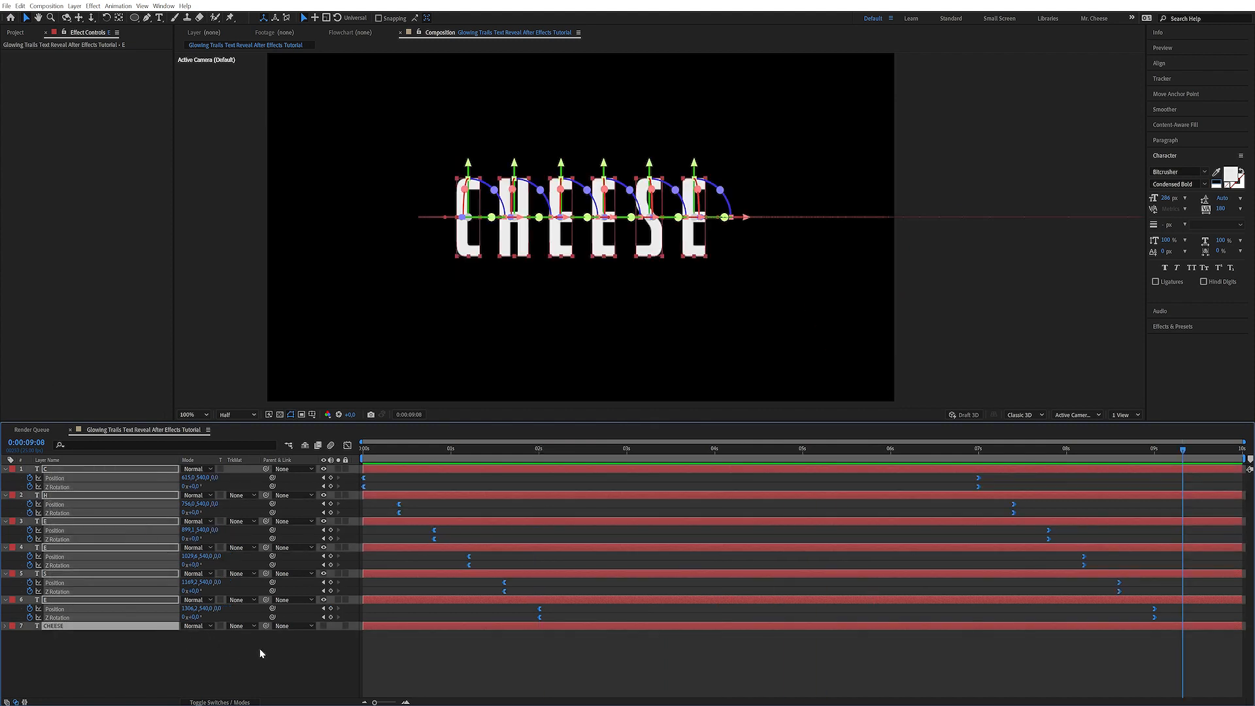
pyautogui.hotkey('ctrl', 'shift', 'c')
pyautogui.write('T')
pyautogui.press('Return')
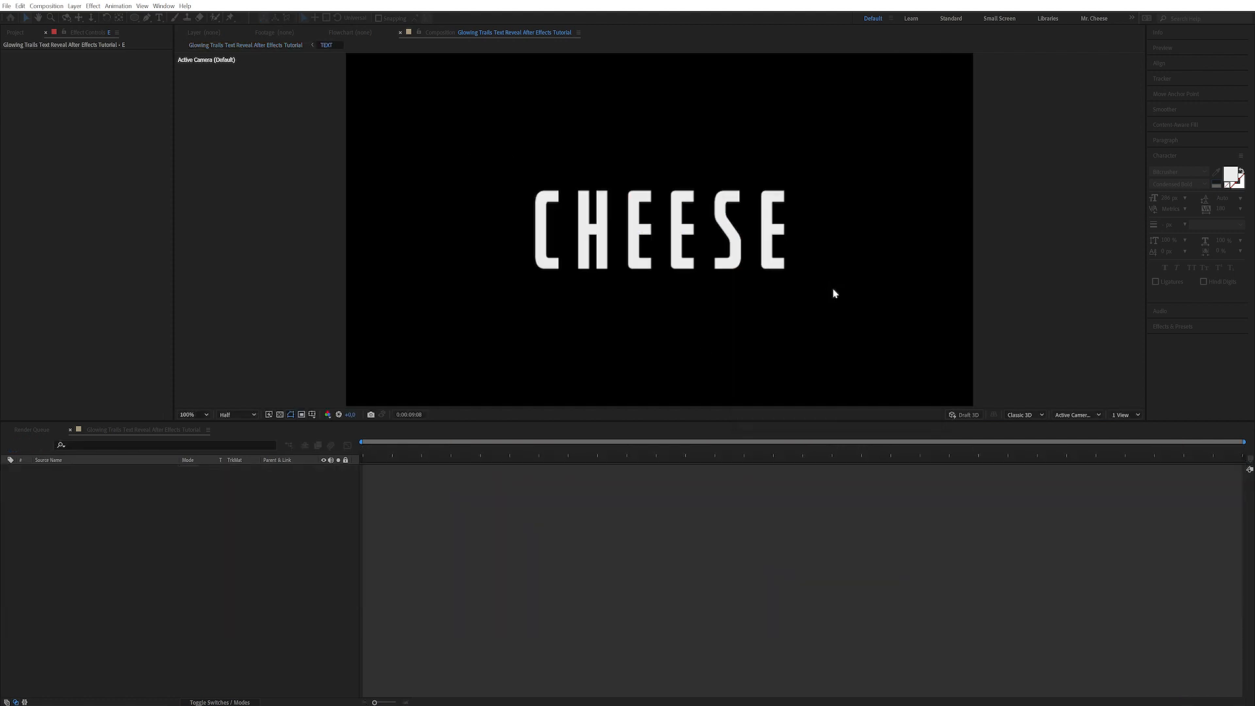
pyautogui.click(157, 430)
pyautogui.moveTo(451, 449); pyautogui.dragTo(785, 451)
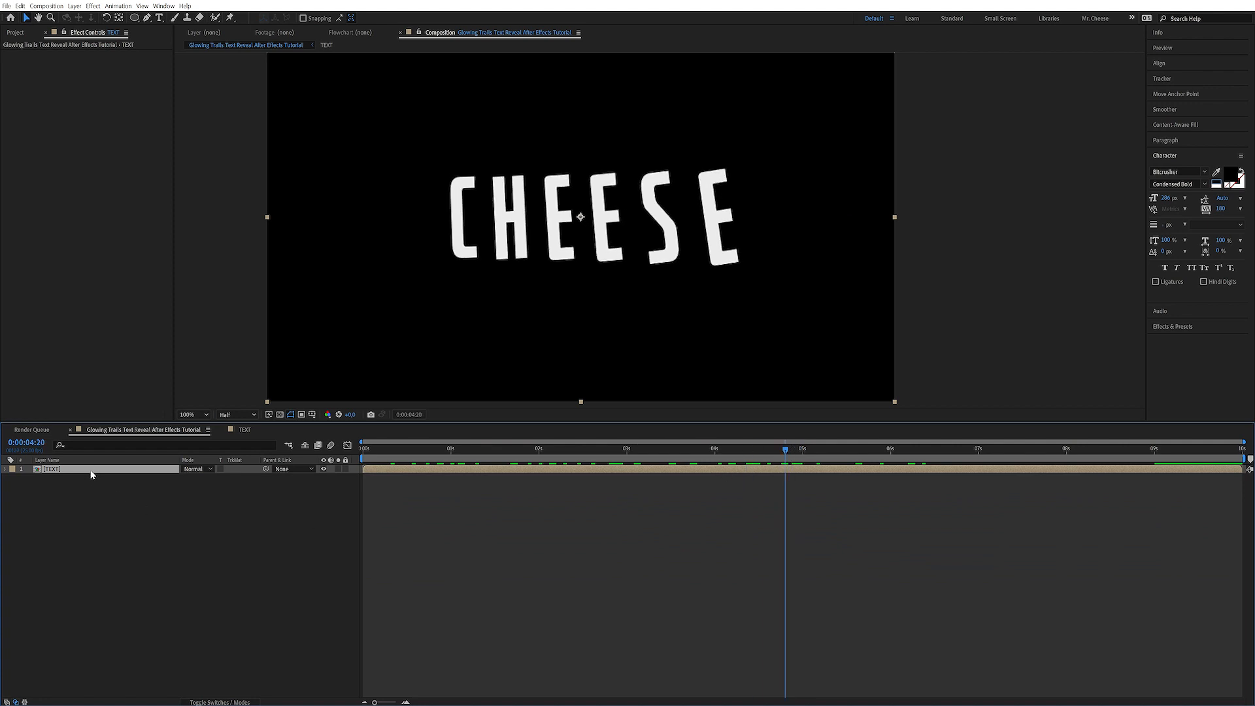
# Step: Duplicate the TEXT precomp layer and rename the upper copy TEXT TRAILS
pyautogui.hotkey('ctrl', 'd')
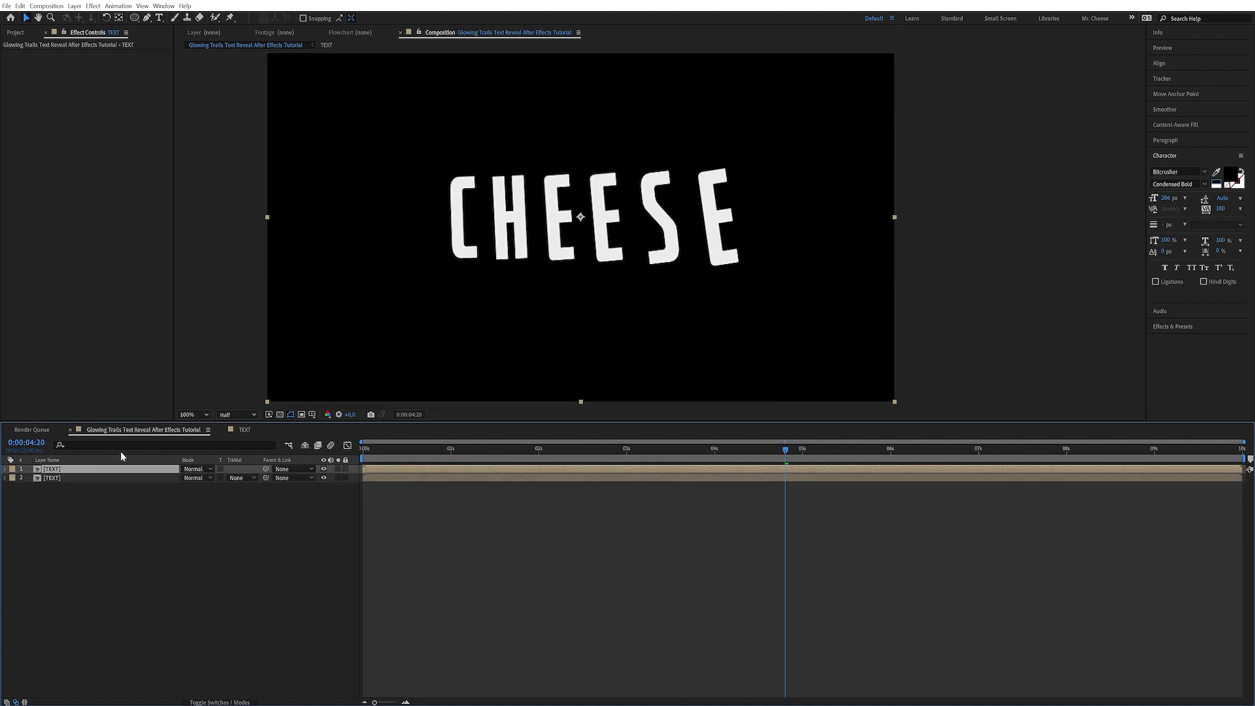
pyautogui.press('Return')
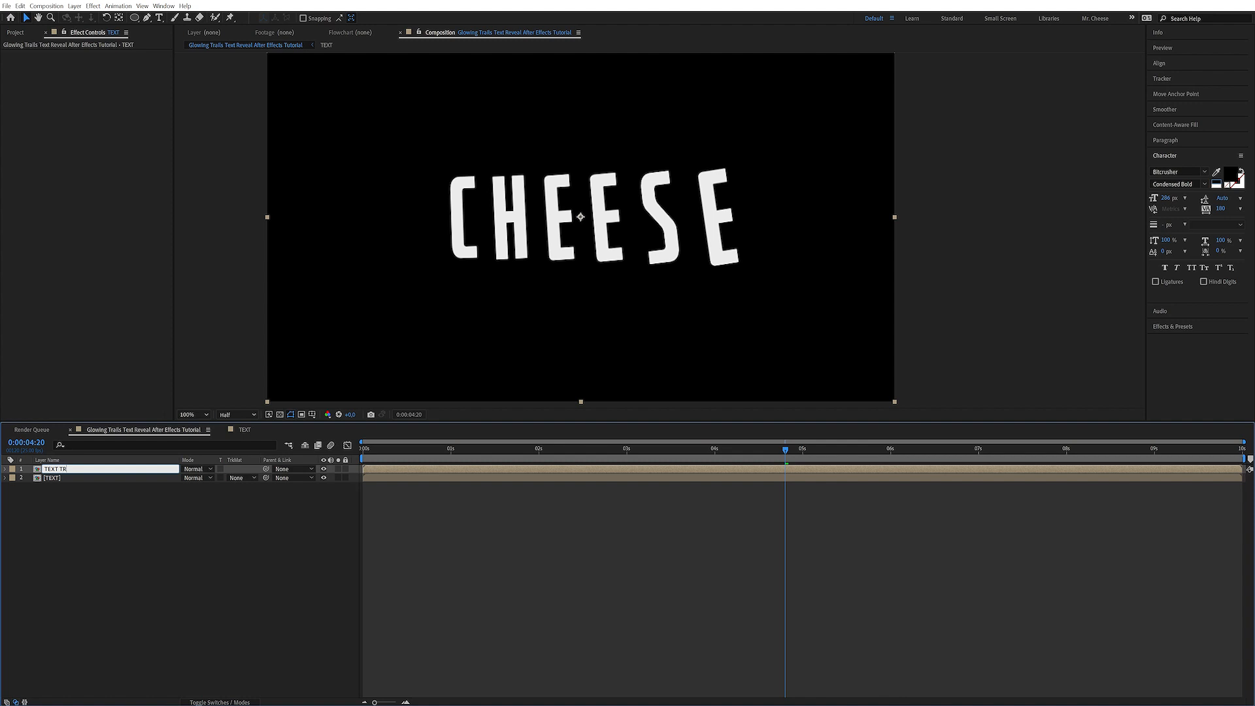
pyautogui.write('TEXT TRAILS')
pyautogui.press('Return')
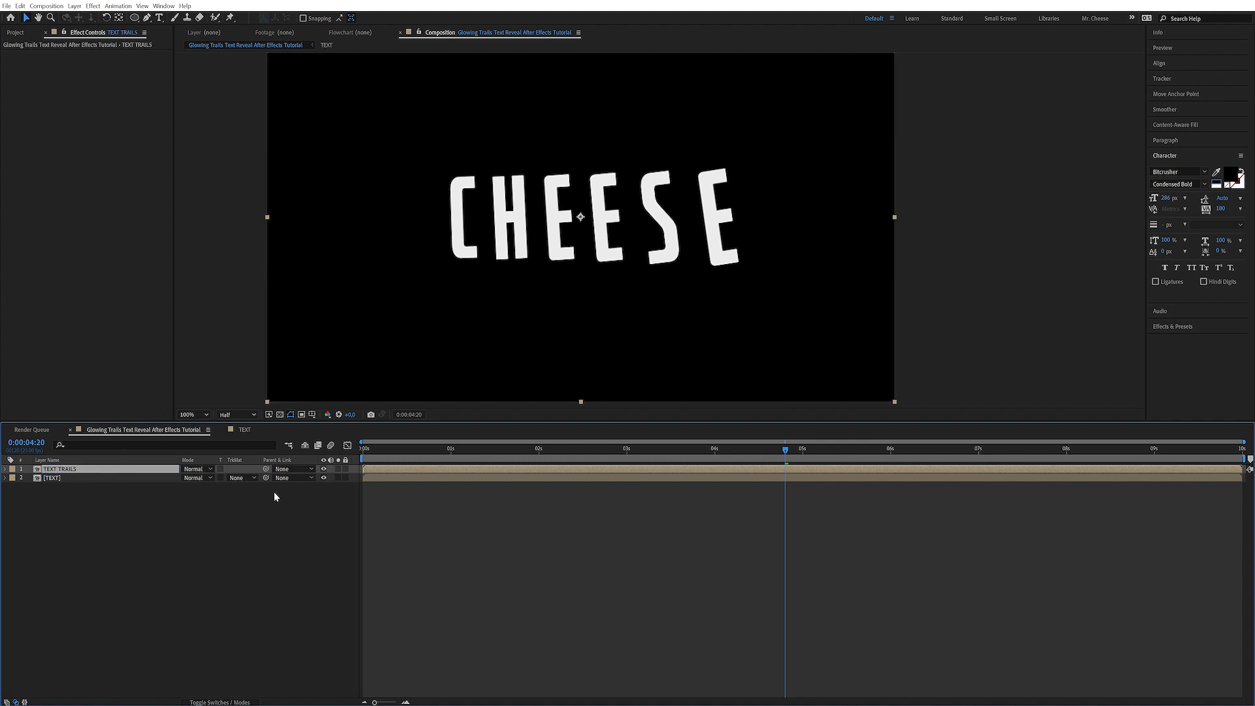
# Step: Solo the TEXT TRAILS layer and apply the Vegas effect to it
pyautogui.click(338, 468)
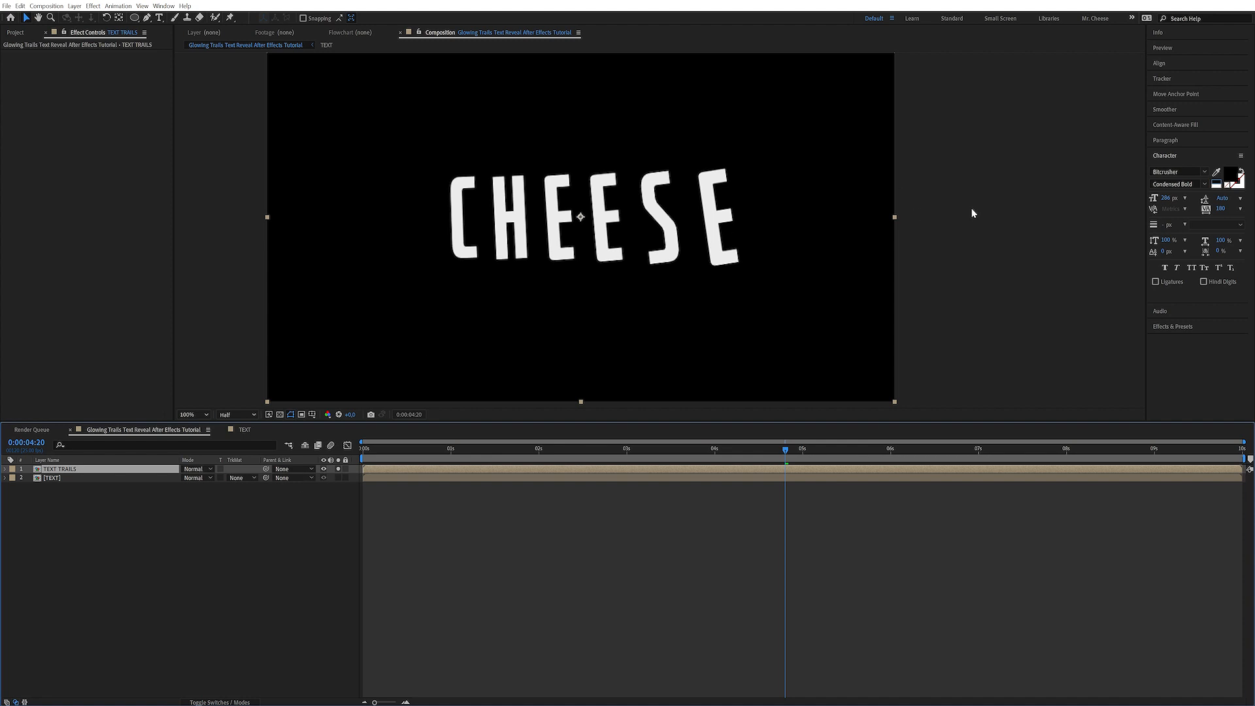
pyautogui.click(1177, 327)
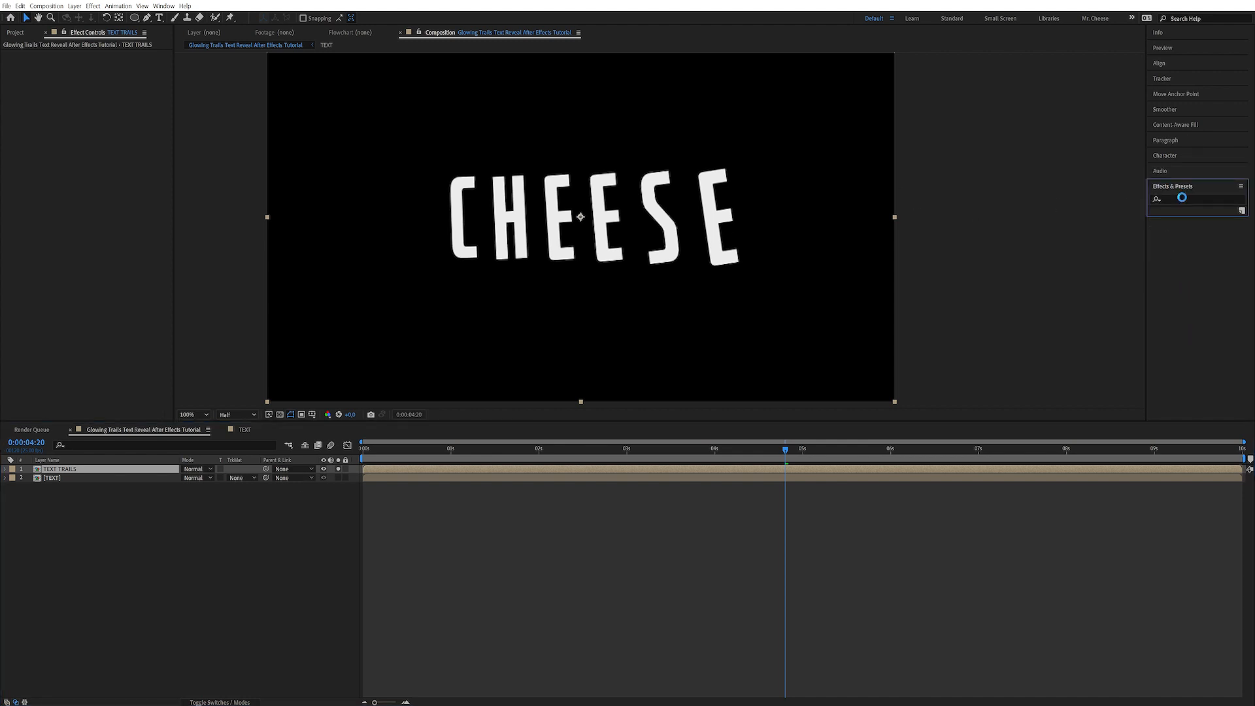
pyautogui.click(1161, 201)
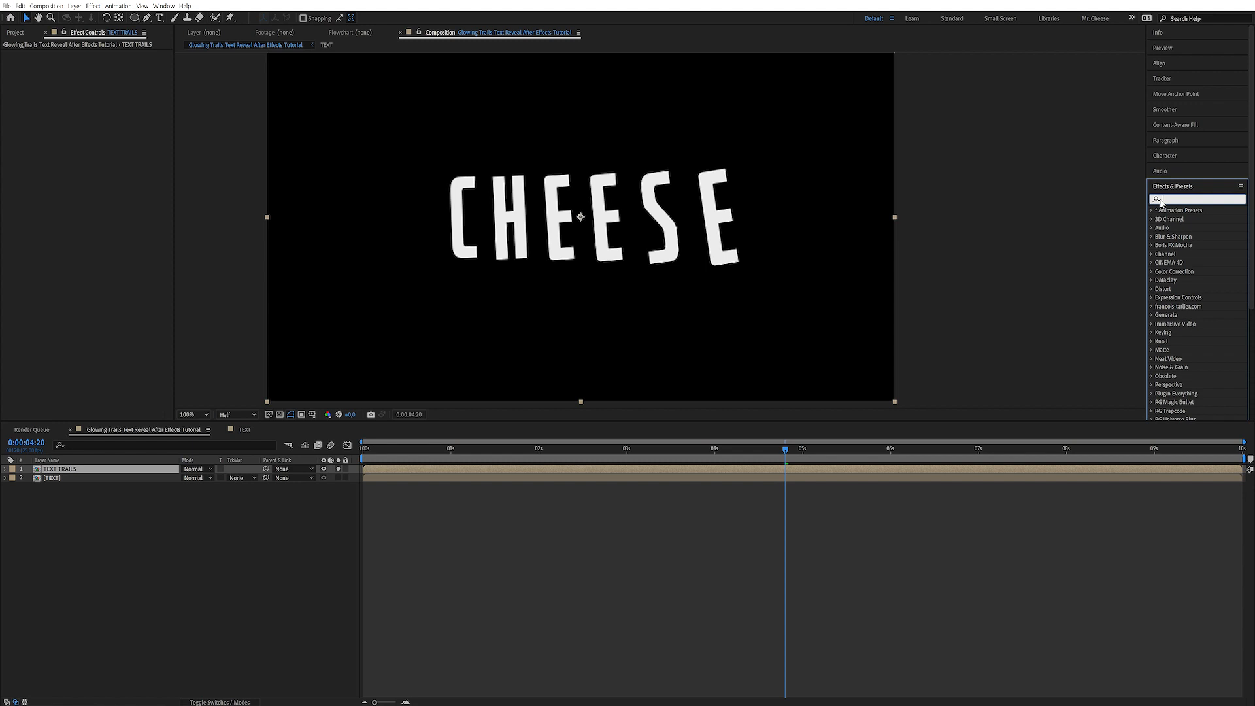
pyautogui.write('vegas')
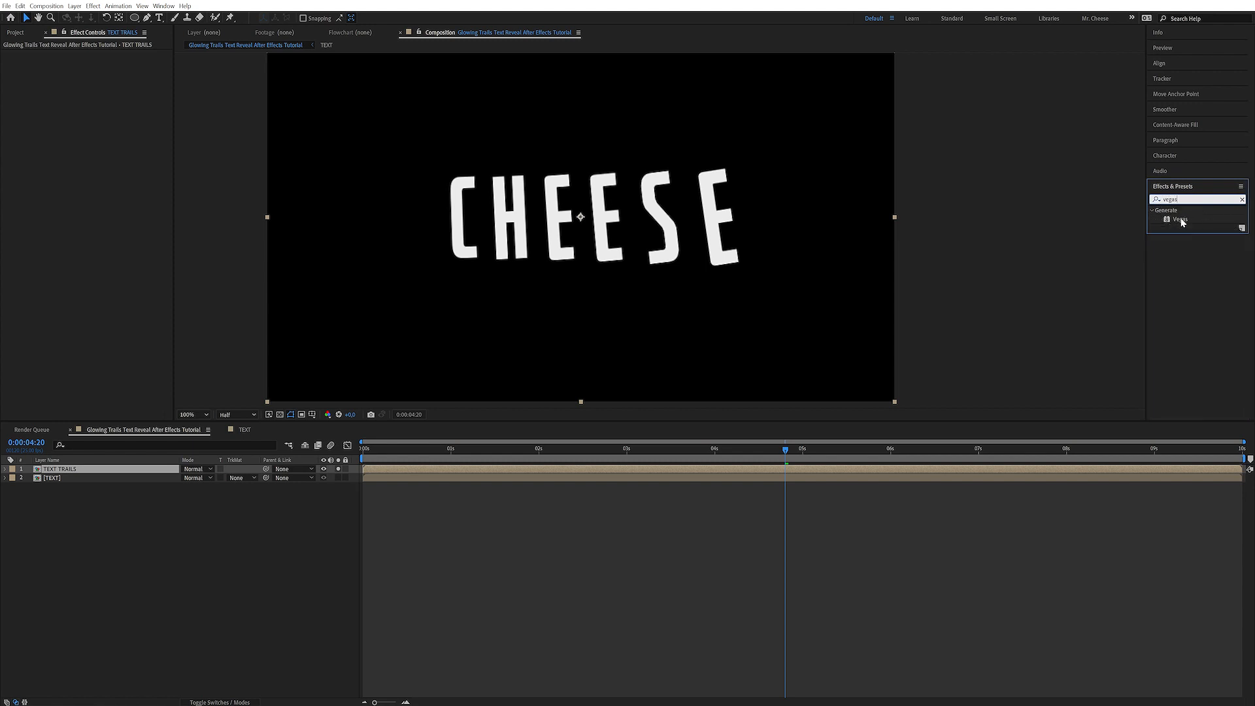
pyautogui.moveTo(1180, 219); pyautogui.dragTo(171, 293)
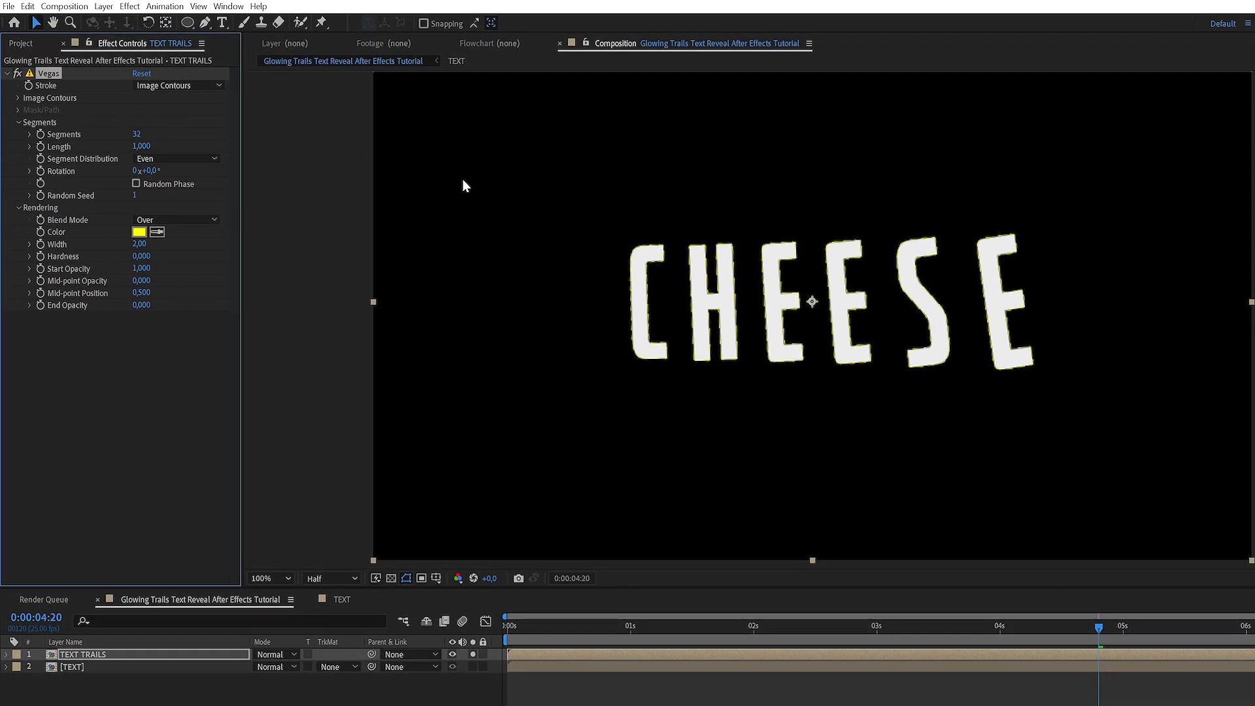
# Step: Set the Vegas Blend Mode to Transparent and the number of Segments to 1
pyautogui.click(150, 220)
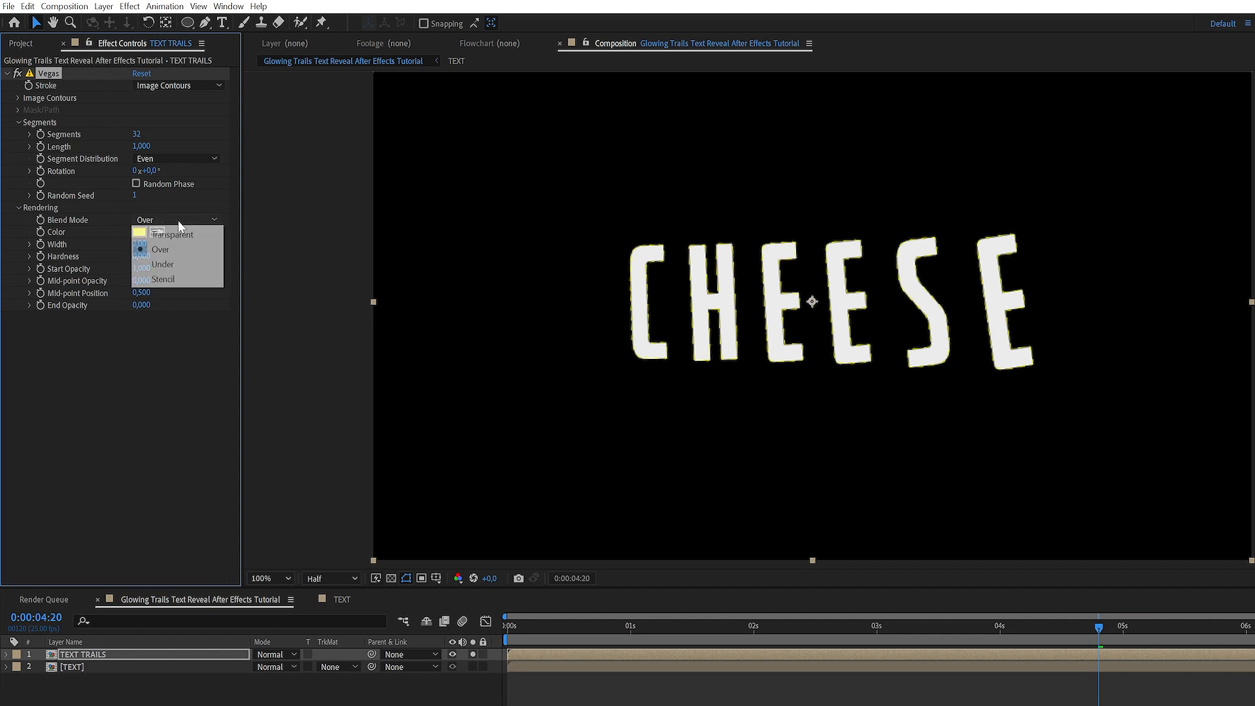
pyautogui.click(188, 236)
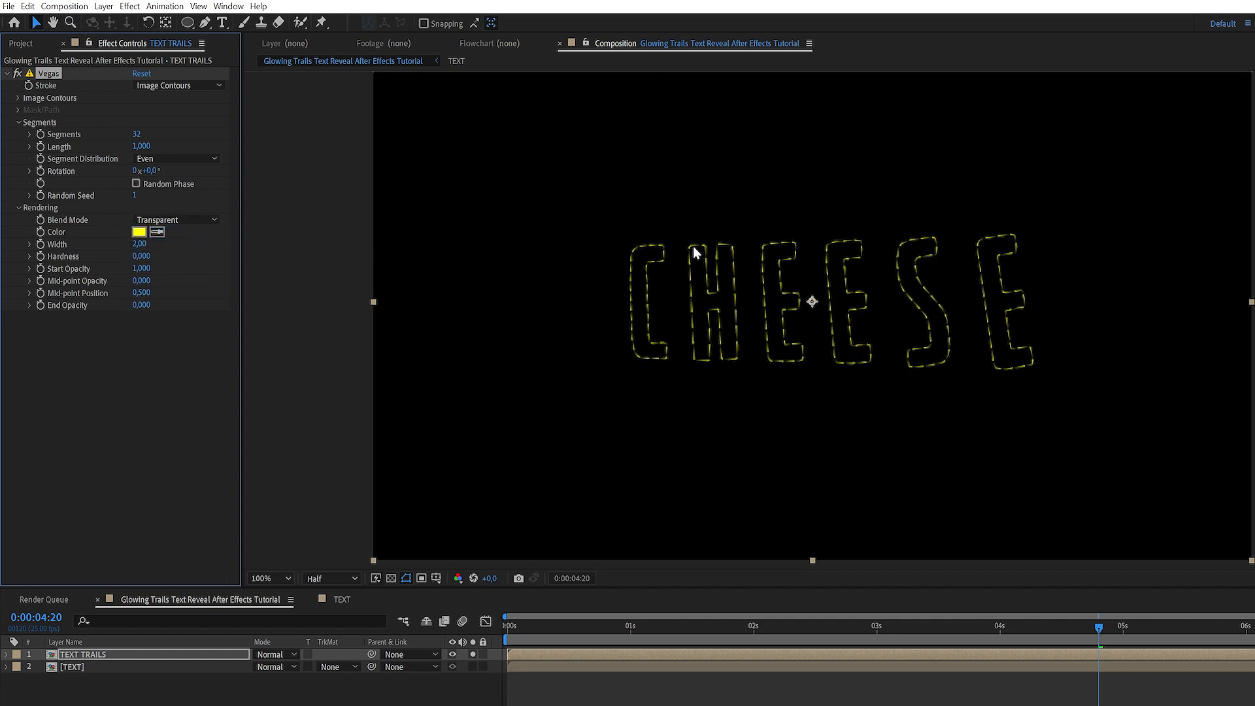
pyautogui.click(139, 134)
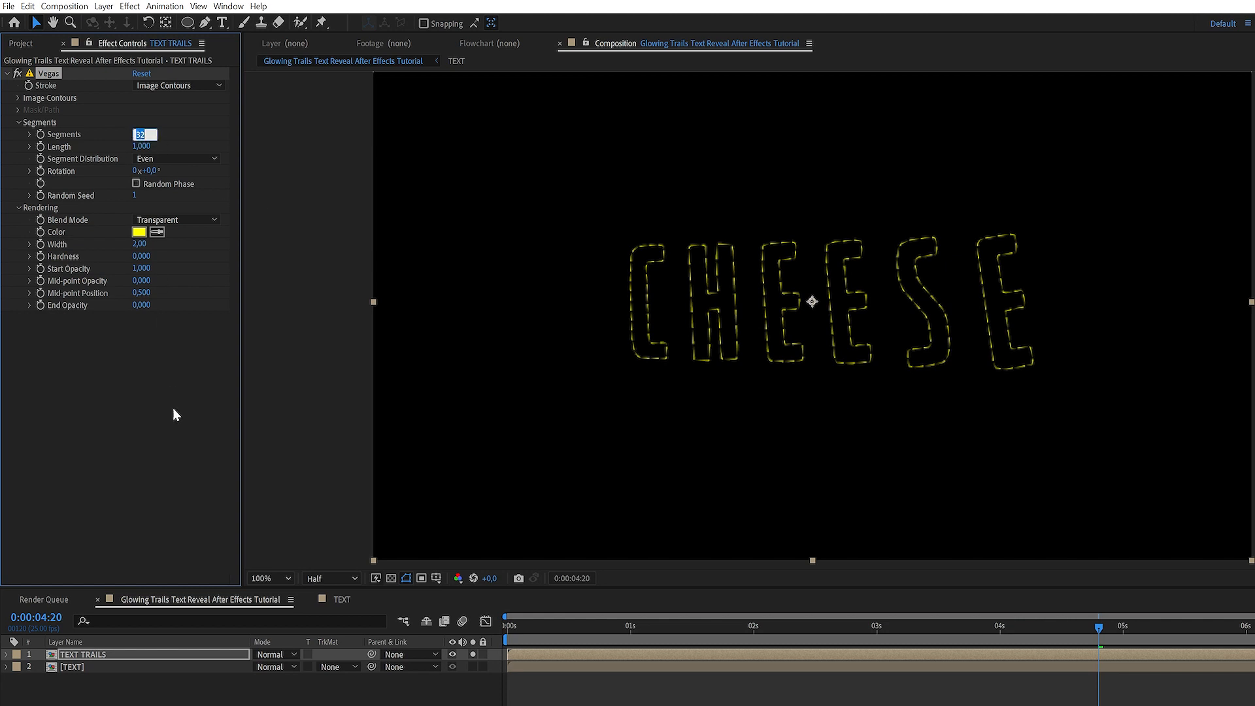
pyautogui.write('1')
pyautogui.click(152, 357)
# Step: Set the Vegas stroke colour to dark grey 333333 and its Width to 10
pyautogui.click(139, 233)
pyautogui.moveTo(312, 373); pyautogui.dragTo(136, 448)
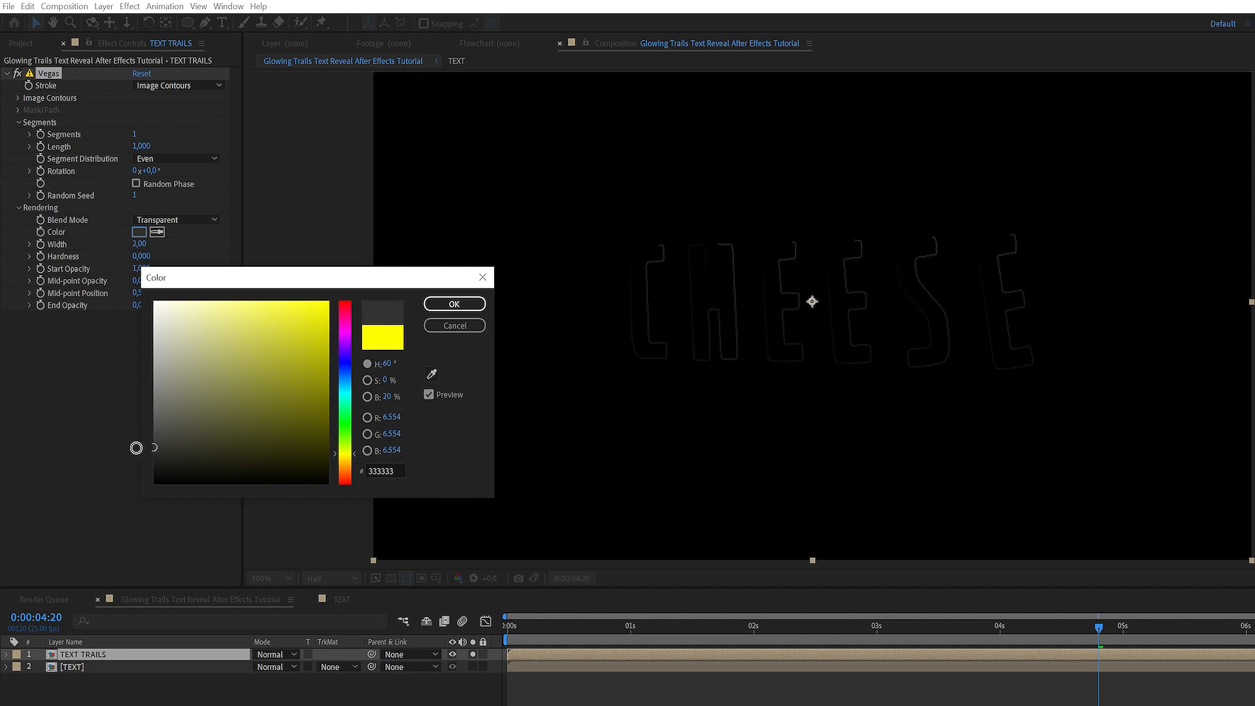
pyautogui.click(453, 304)
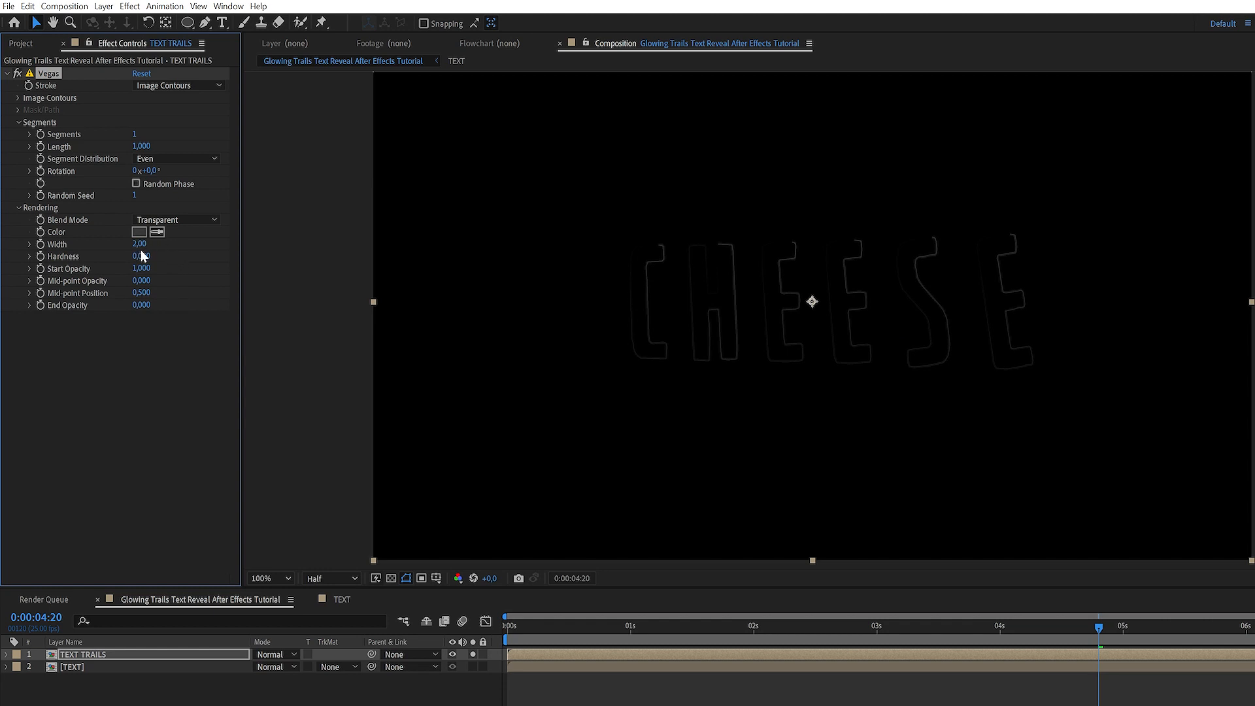
pyautogui.write('10')
pyautogui.press('Return')
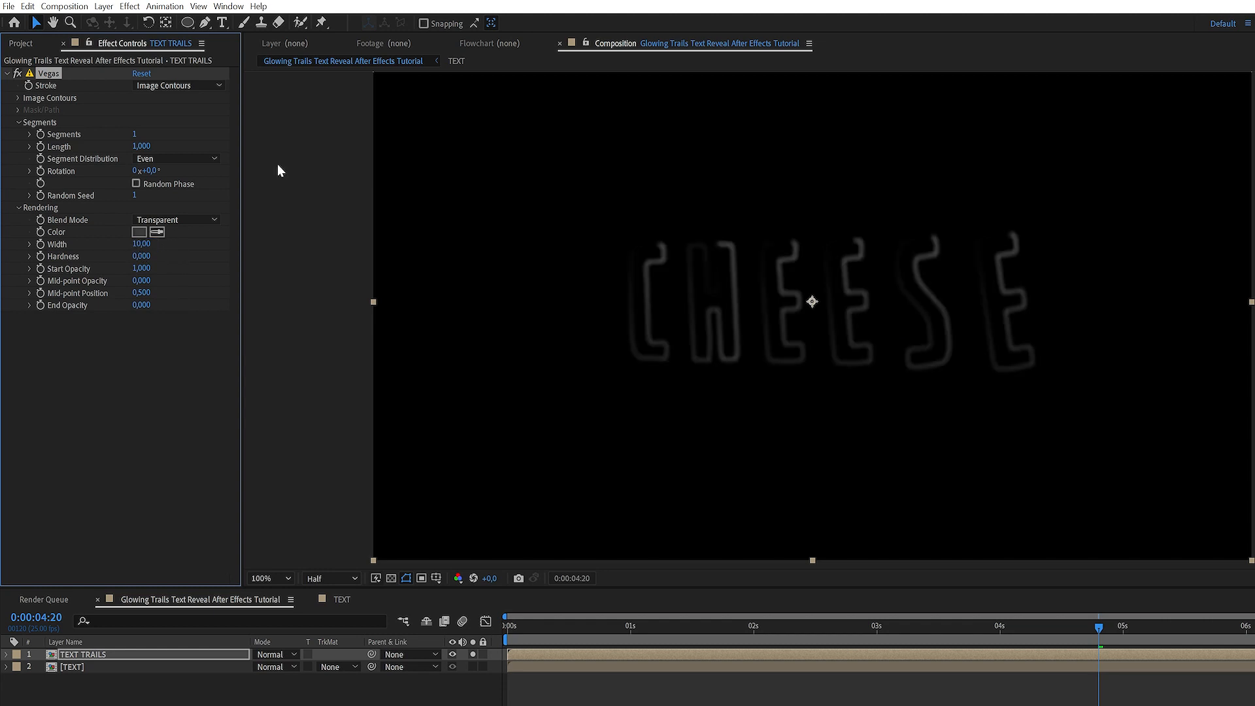
# Step: Set the Vegas End Opacity to 1 and scrub through the outlined letters to 0:00:05:06
pyautogui.click(144, 305)
pyautogui.write('1')
pyautogui.click(146, 398)
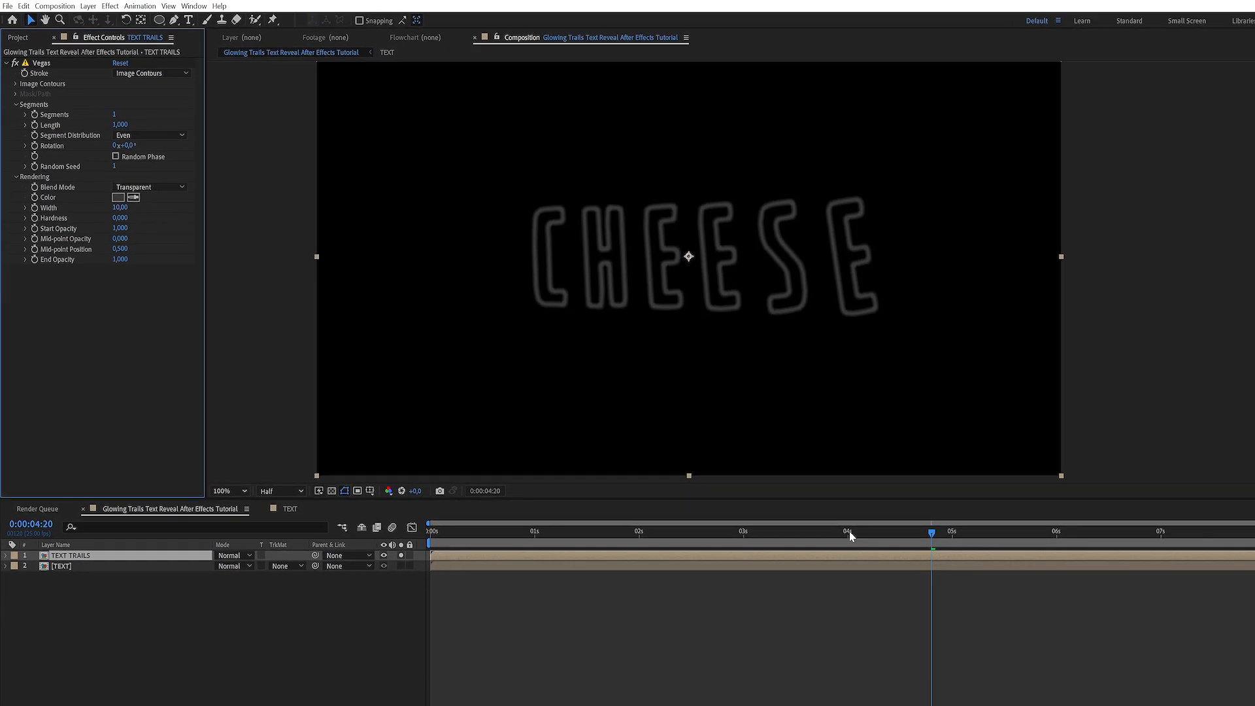
pyautogui.moveTo(1011, 628); pyautogui.dragTo(545, 663)
pyautogui.moveTo(391, 450); pyautogui.dragTo(823, 450)
# Step: Apply the Echo effect to TEXT TRAILS and go to 0:00:03:06
pyautogui.click(1189, 199)
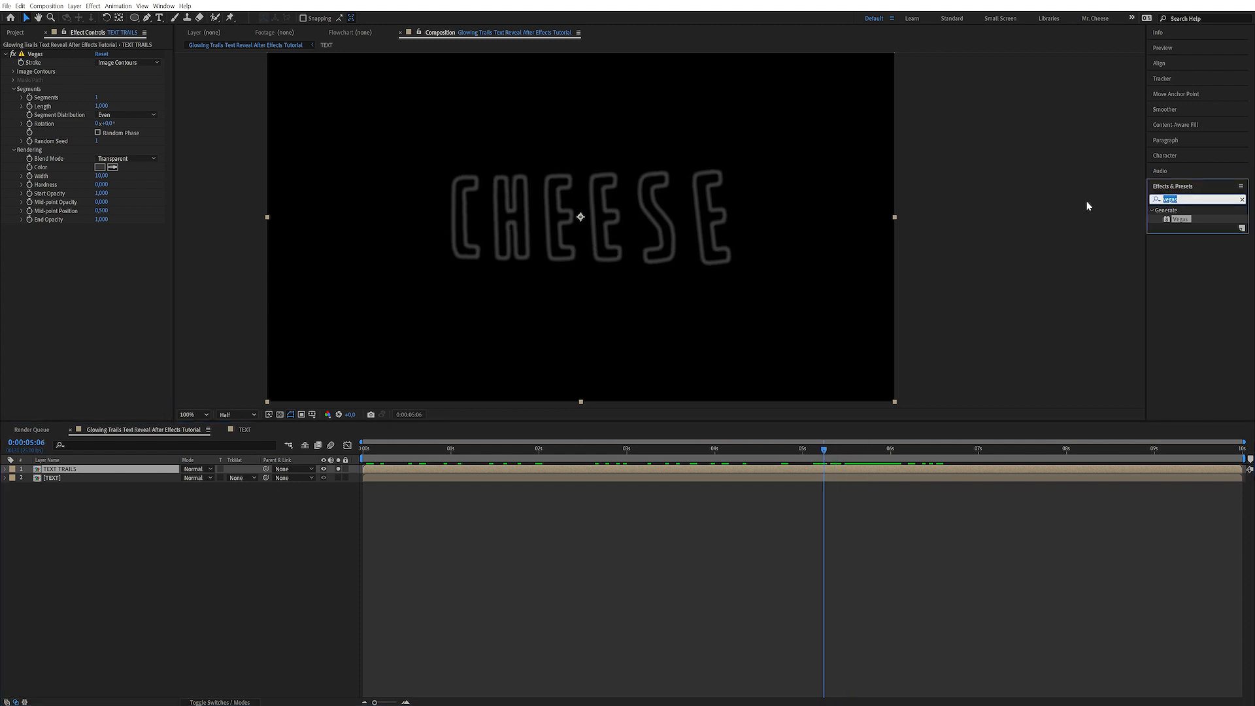
pyautogui.write('ech')
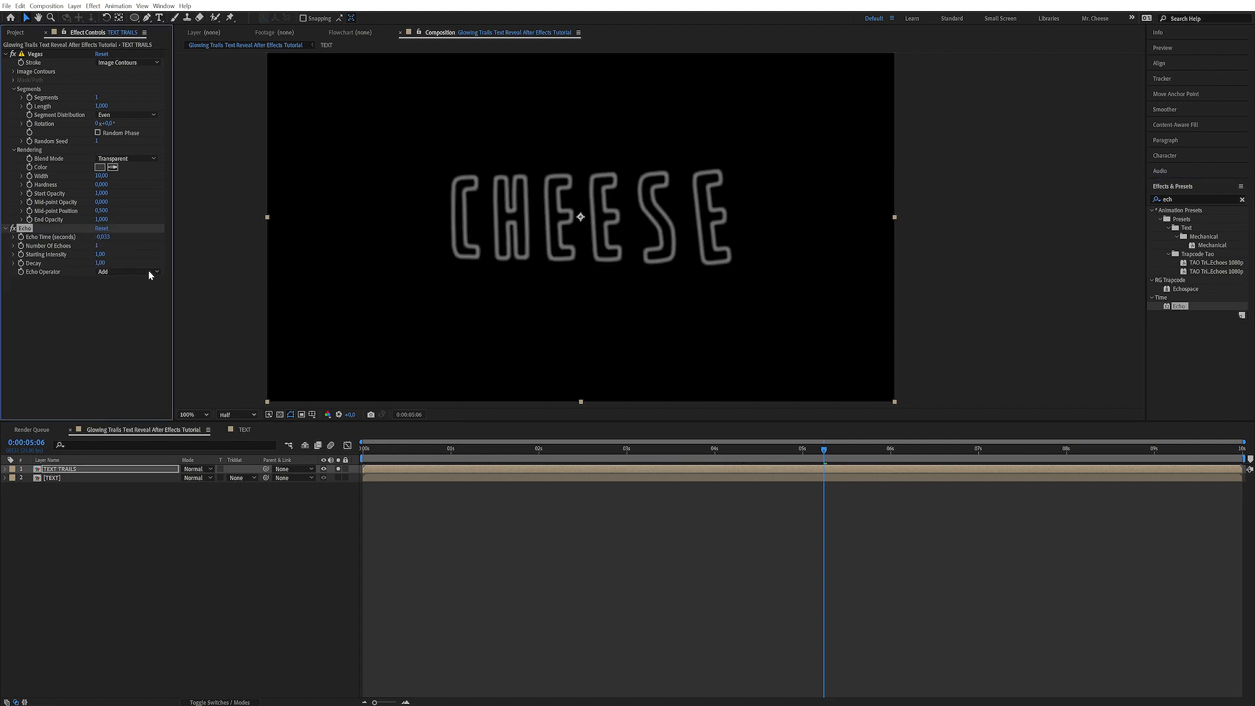
pyautogui.click(627, 450)
pyautogui.moveTo(593, 451); pyautogui.dragTo(647, 449)
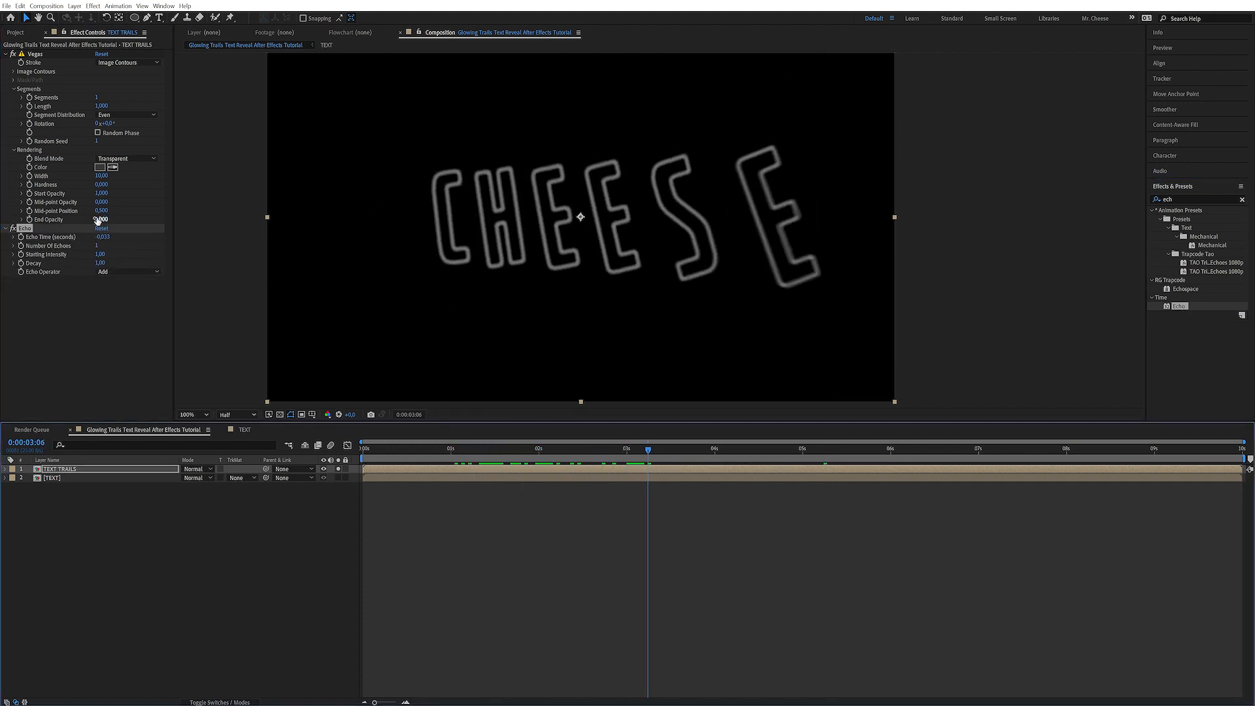
# Step: Set Echo Time to -0,005 seconds and Number of Echoes to 60, checking the trails at 0:00:02:15
pyautogui.click(105, 237)
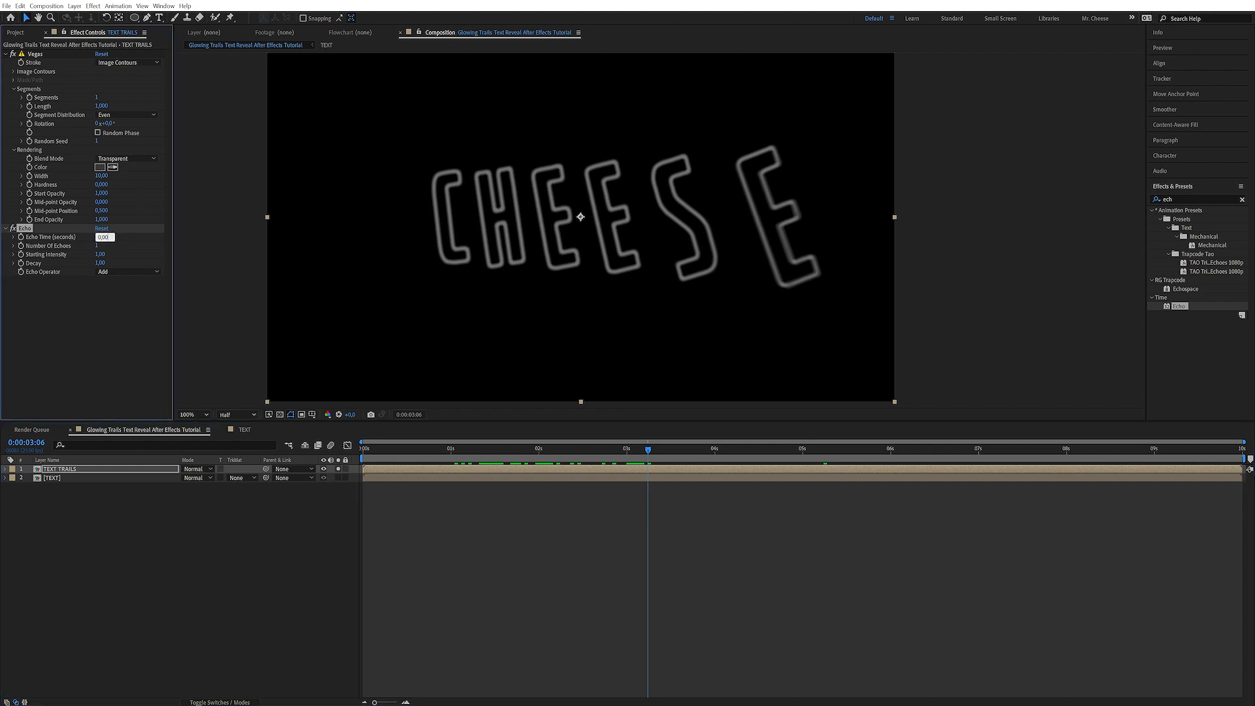
pyautogui.write('-0,005')
pyautogui.press('Return')
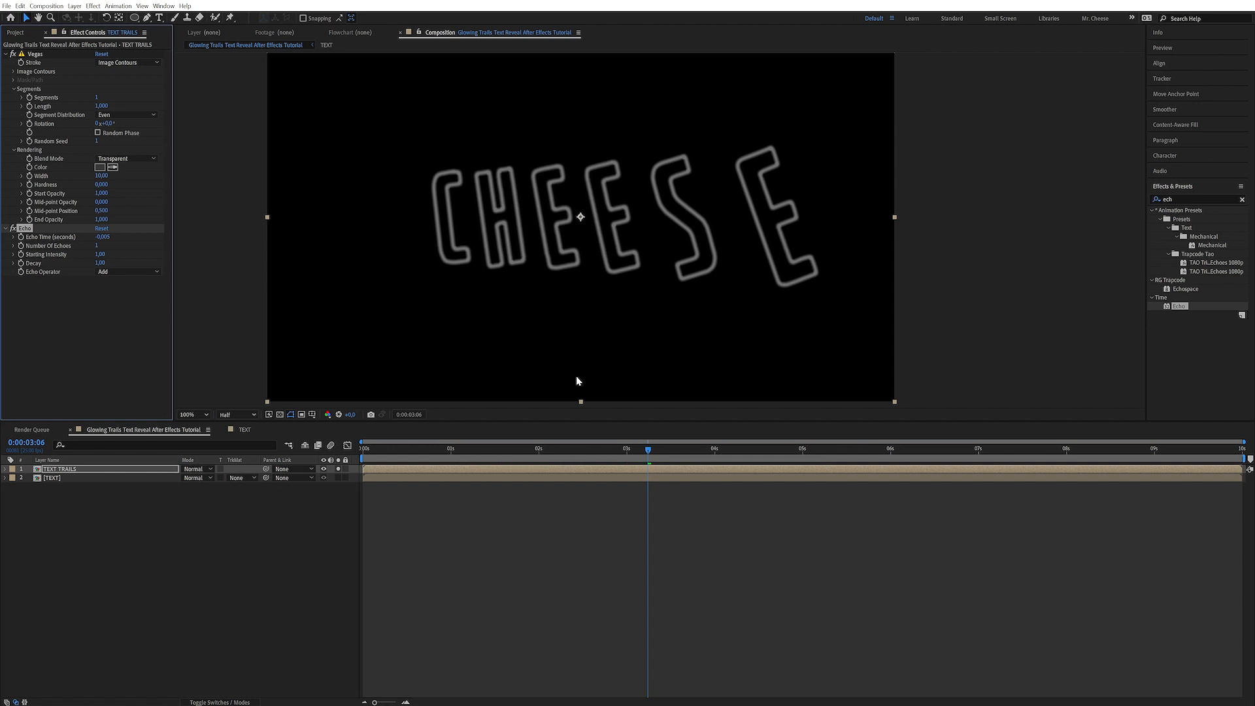
pyautogui.moveTo(646, 449); pyautogui.dragTo(592, 449)
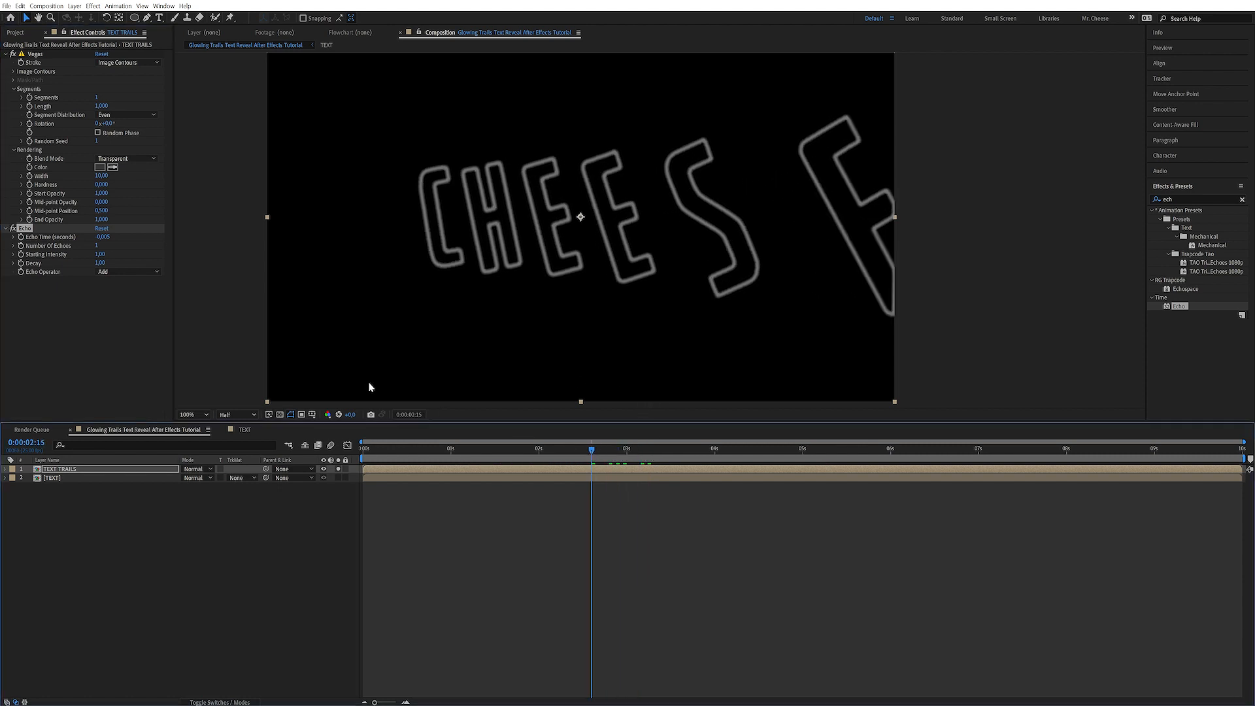
pyautogui.click(97, 245)
pyautogui.write('60')
pyautogui.press('Return')
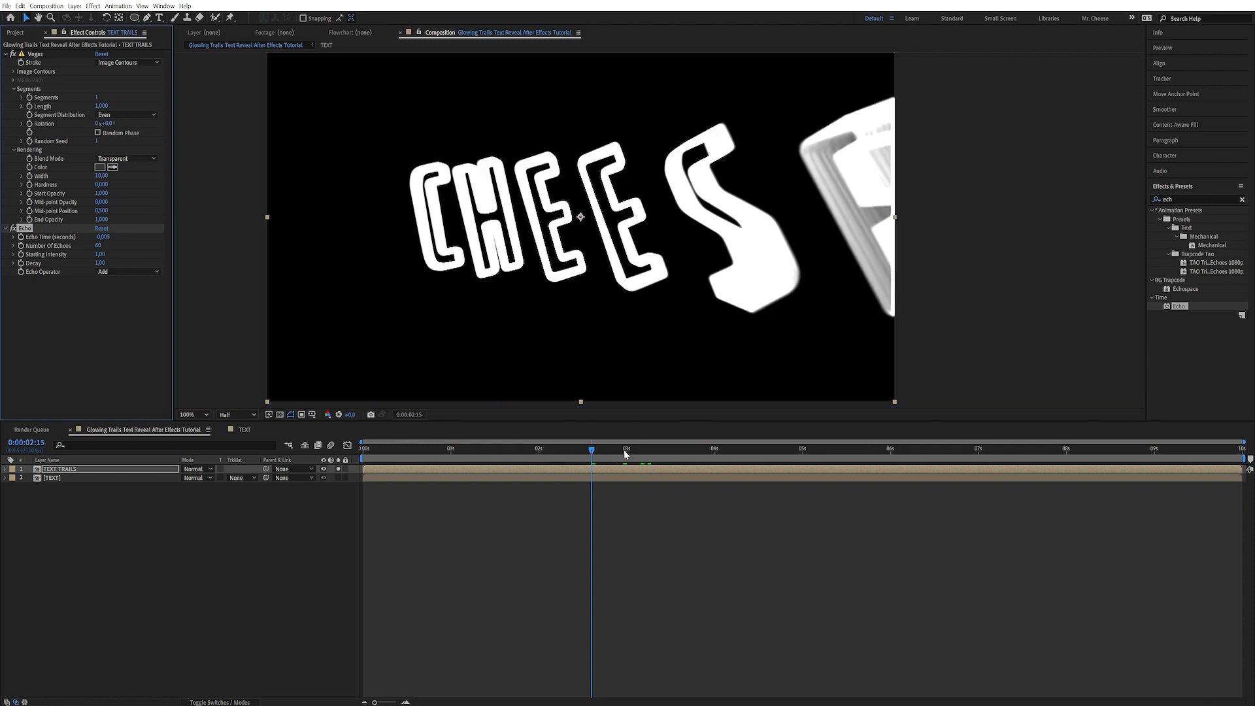
# Step: Set the Echo Operator to Screen and Decay to 0,98
pyautogui.click(586, 449)
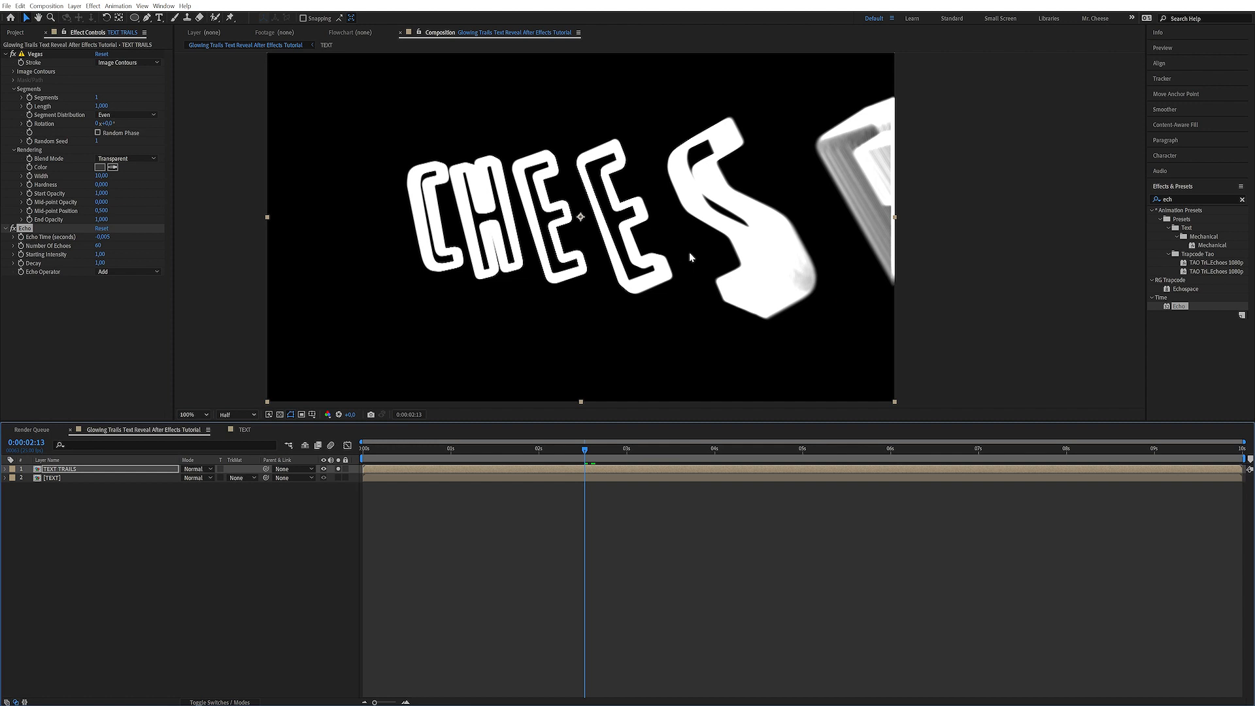
pyautogui.click(127, 272)
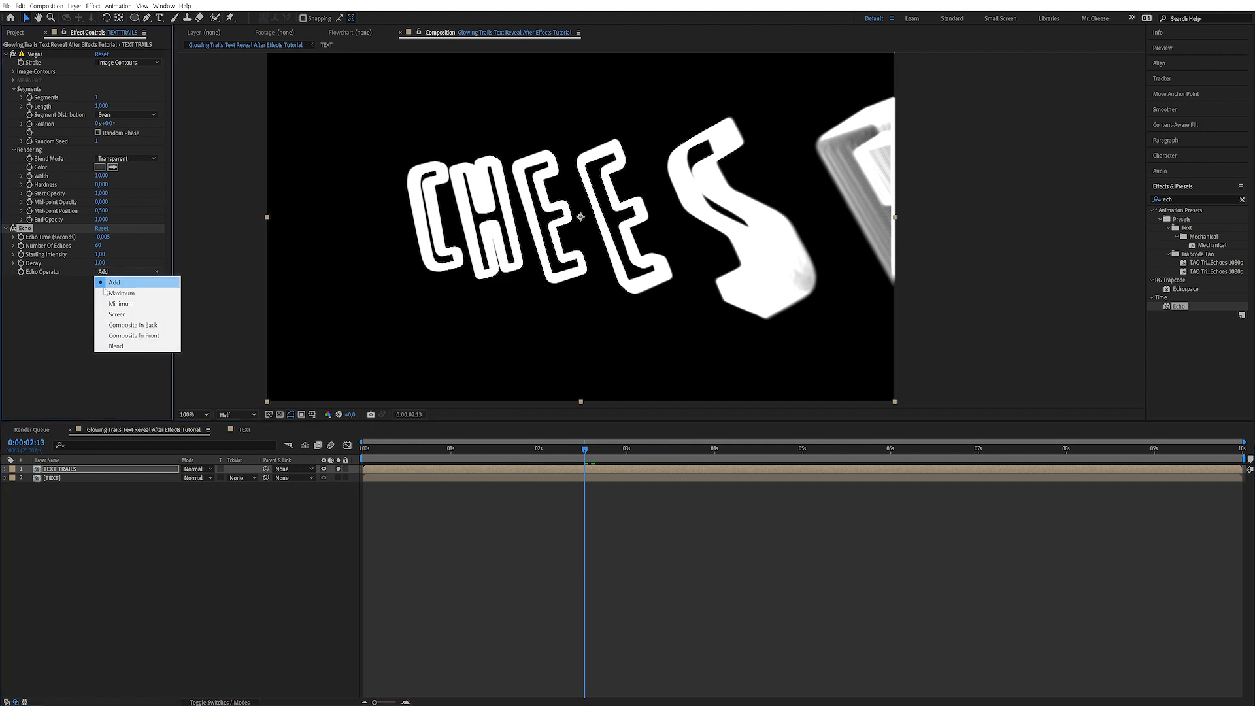
pyautogui.click(130, 315)
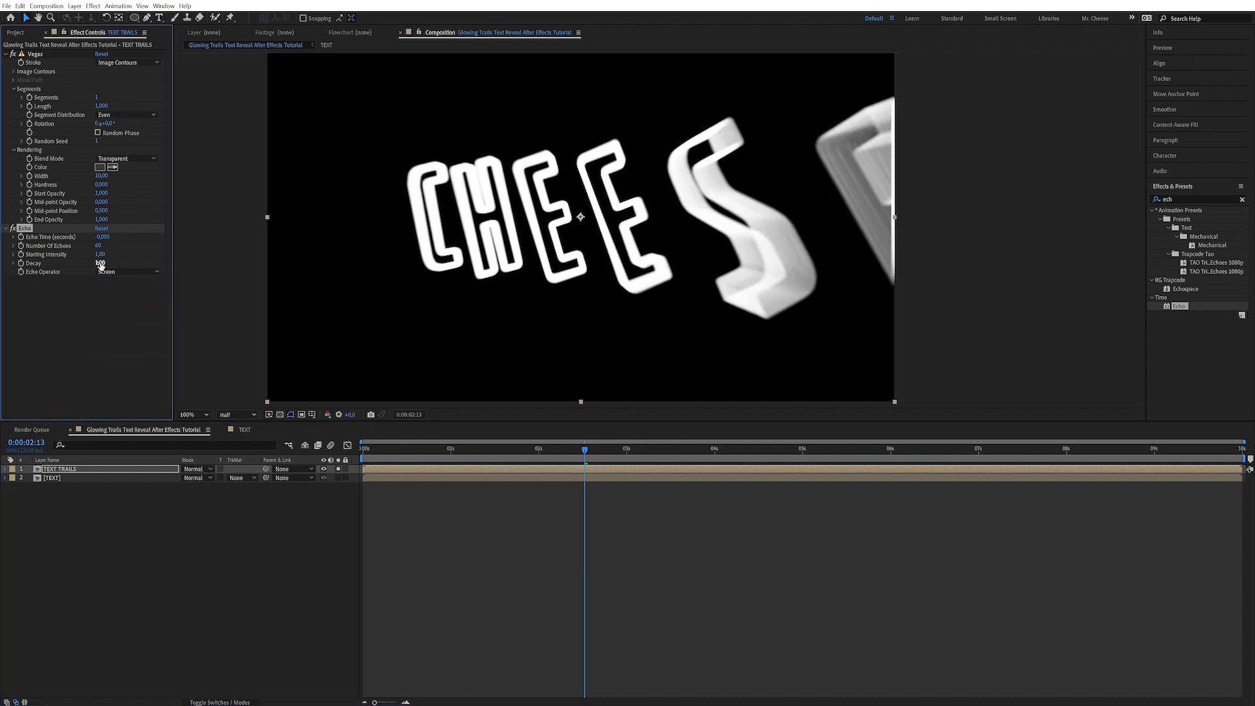
pyautogui.write('0,99')
pyautogui.press('Return')
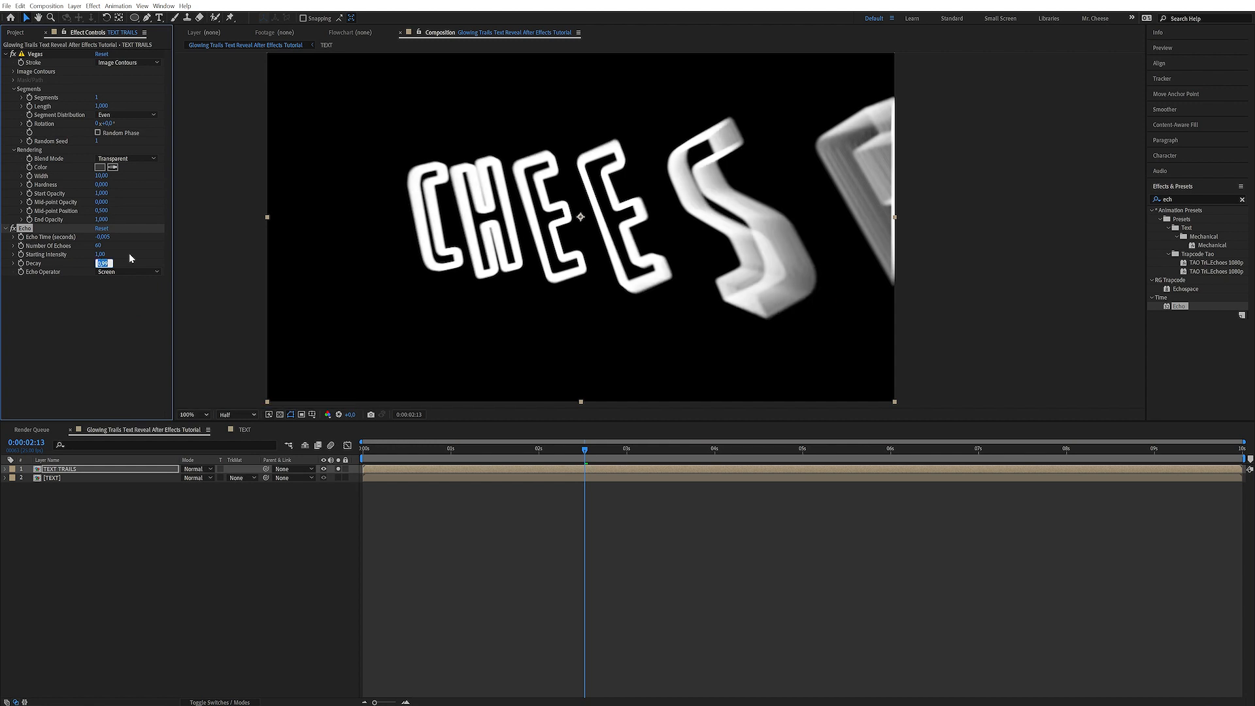
pyautogui.write('0,98')
pyautogui.press('Return')
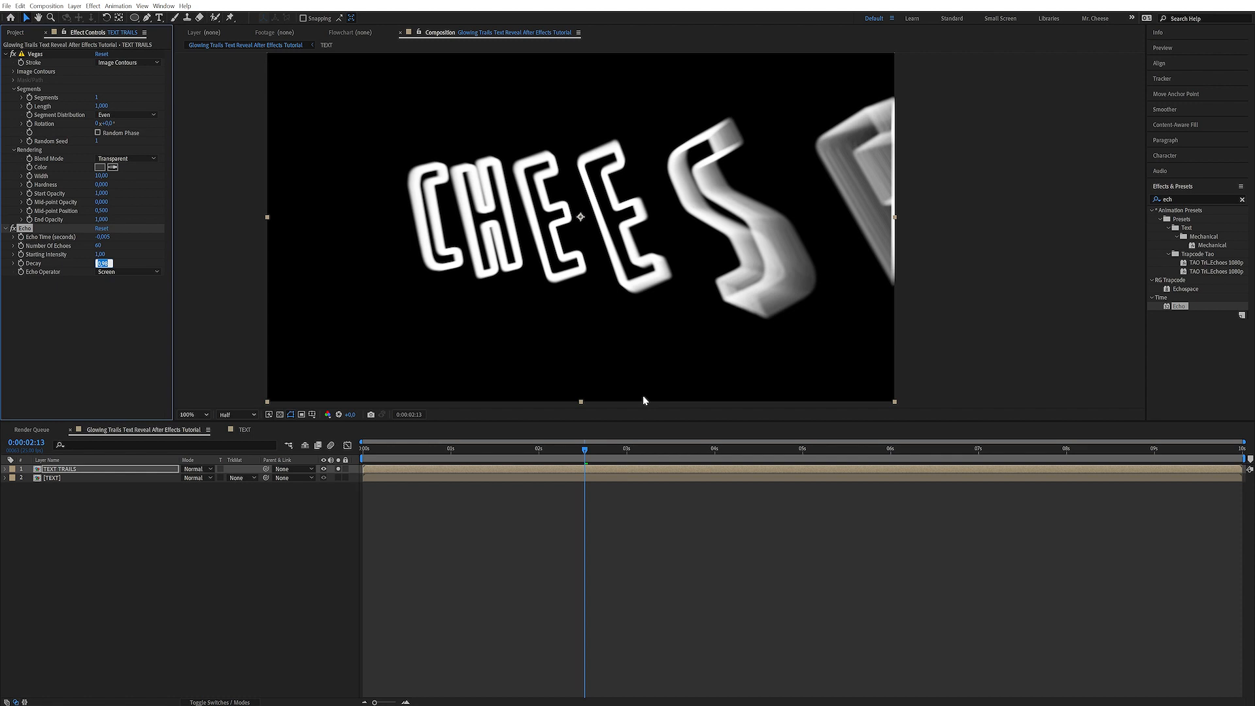
# Step: Go to 0:00:03:02 and lengthen the trails by setting Echo Time to -0,010 seconds
pyautogui.click(426, 493)
pyautogui.click(627, 449)
pyautogui.click(634, 452)
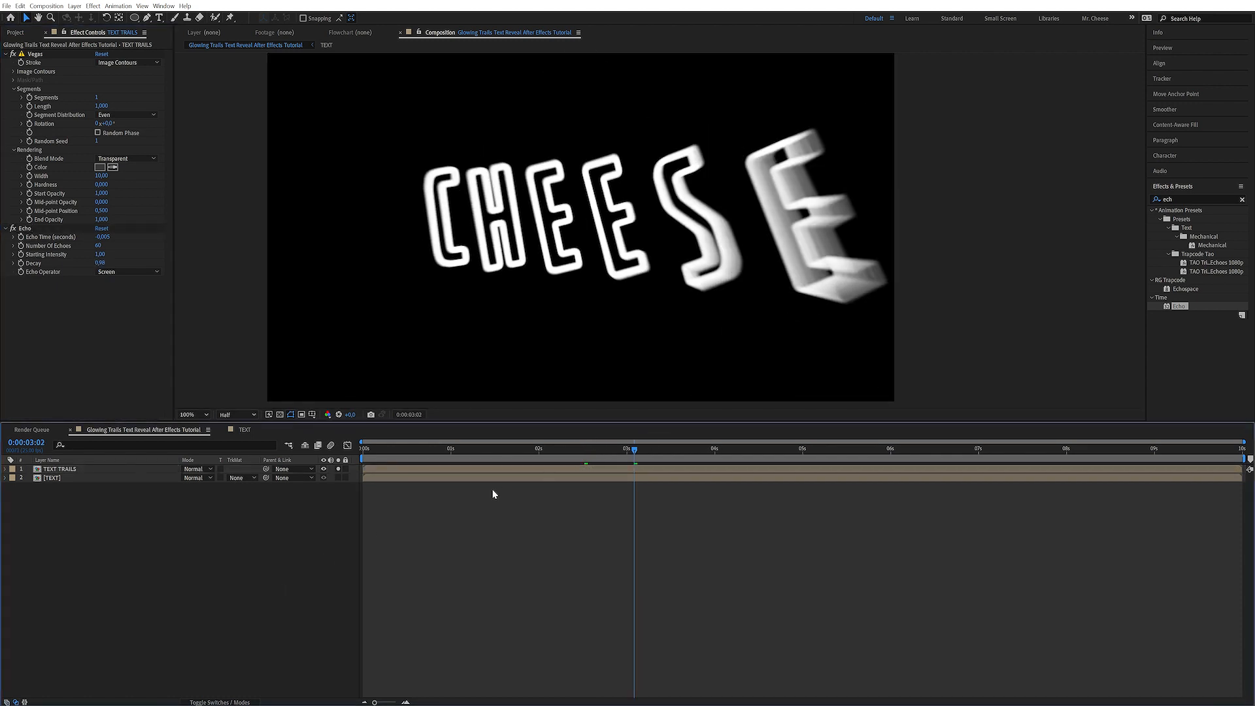
pyautogui.click(104, 237)
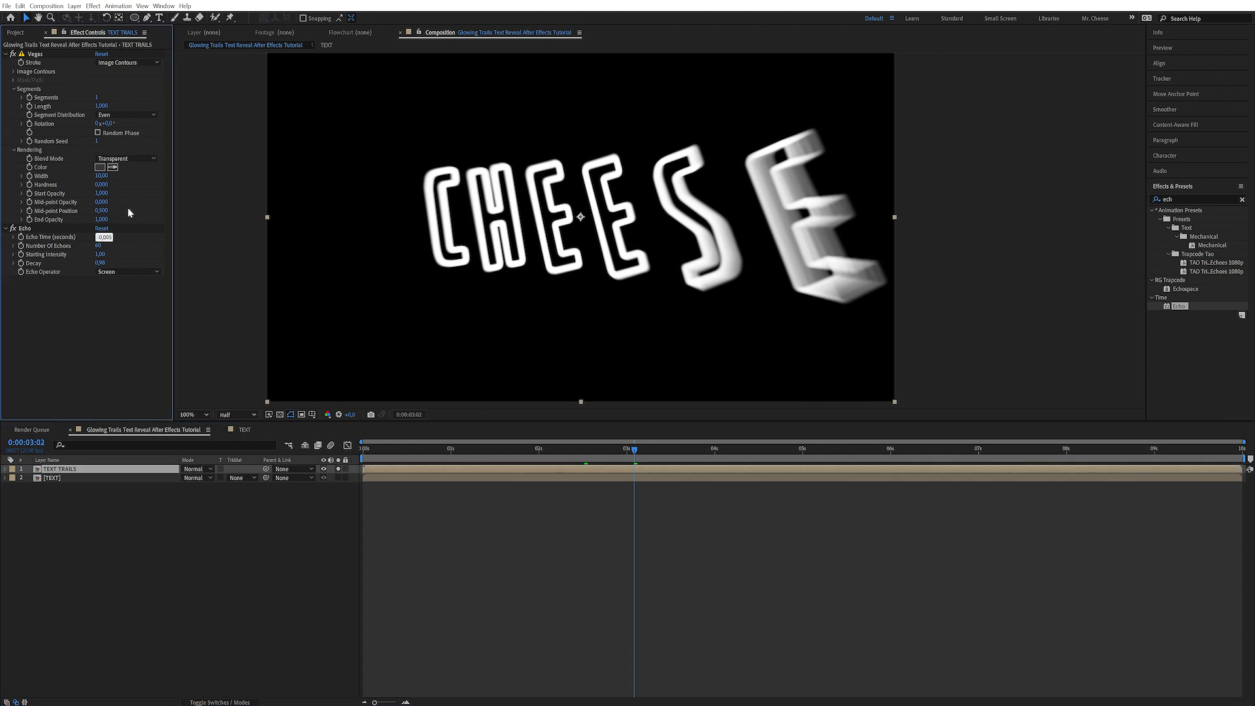
pyautogui.write('1')
pyautogui.press('Return')
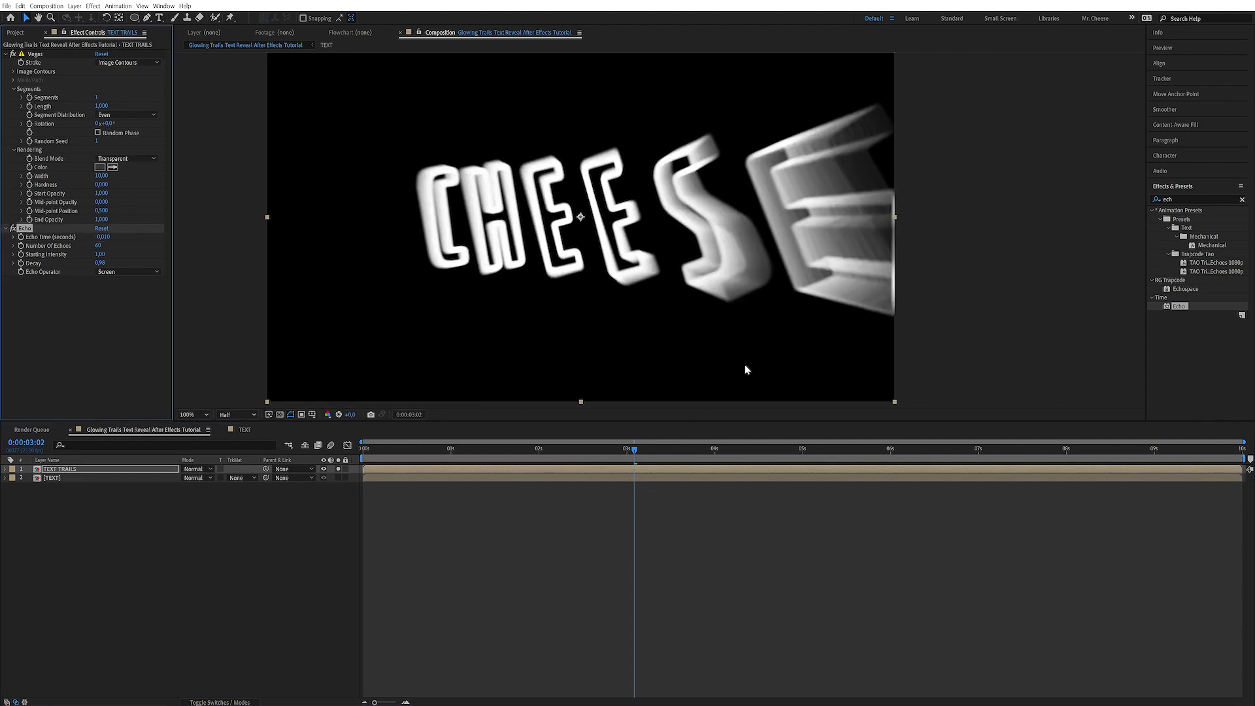
# Step: Try 100 for Echo's Number of Echoes, and settle on 200
pyautogui.click(85, 306)
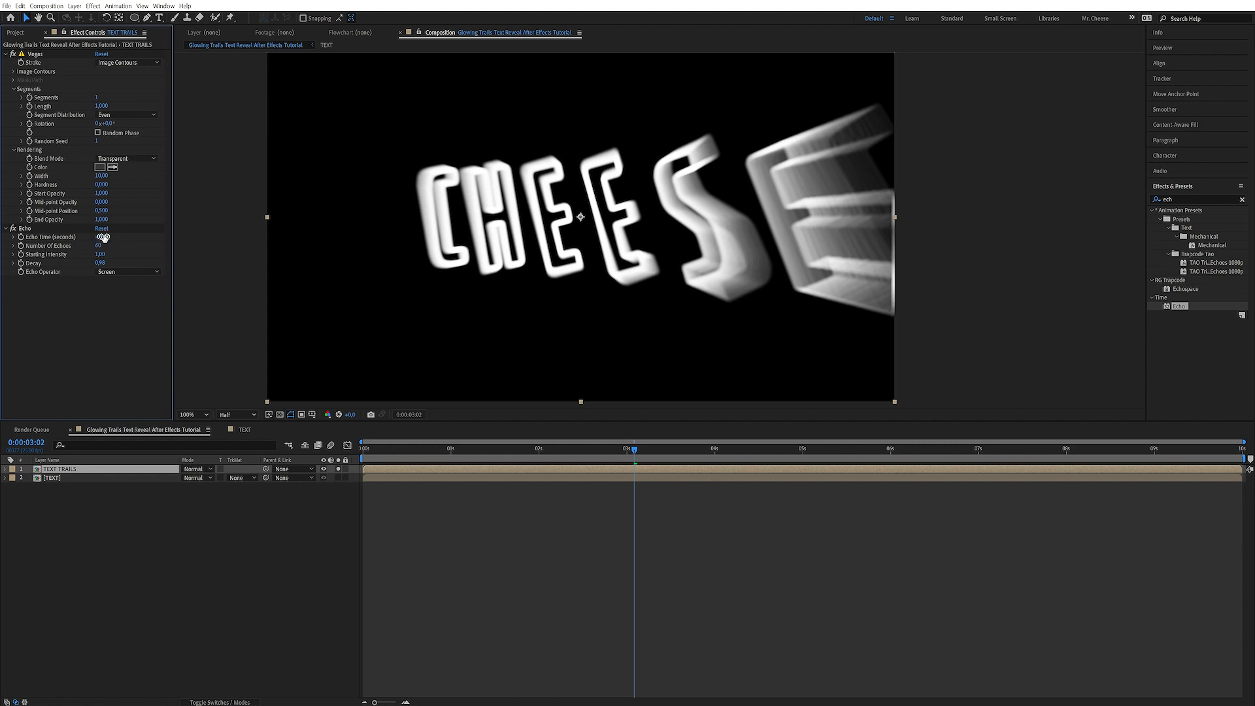
pyautogui.click(99, 245)
pyautogui.write('100')
pyautogui.click(142, 227)
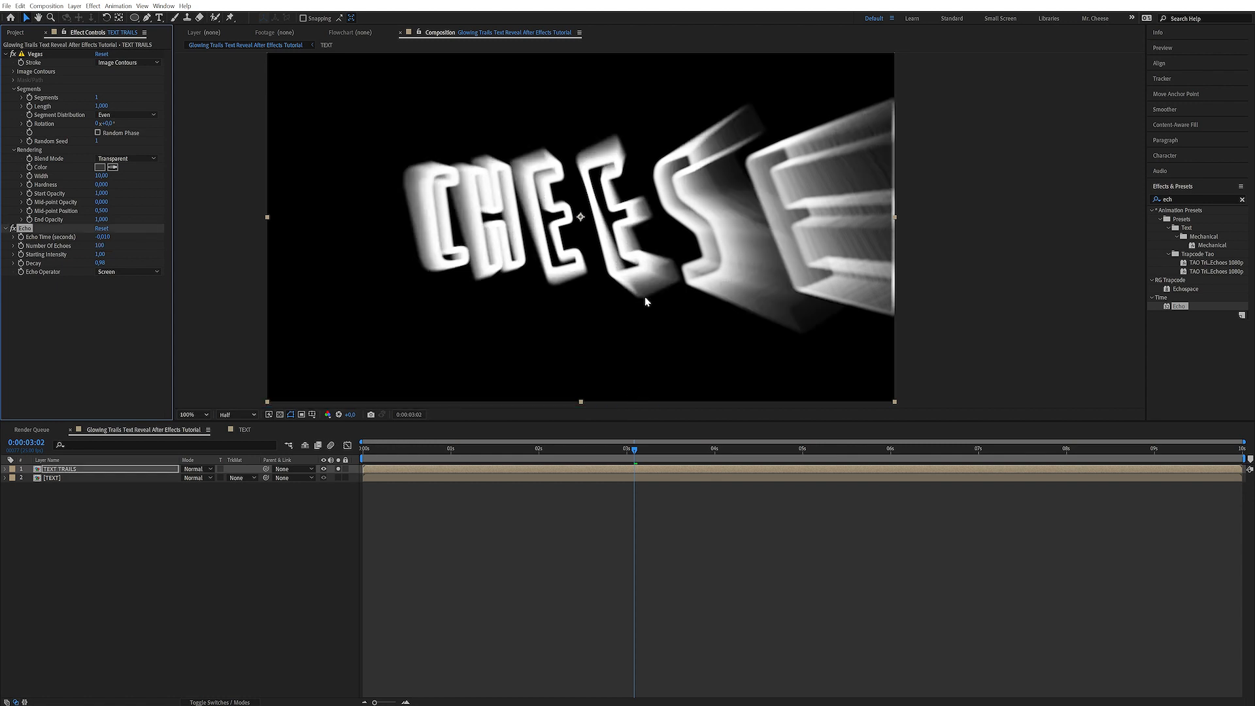
pyautogui.click(100, 245)
pyautogui.write('200')
pyautogui.press('Return')
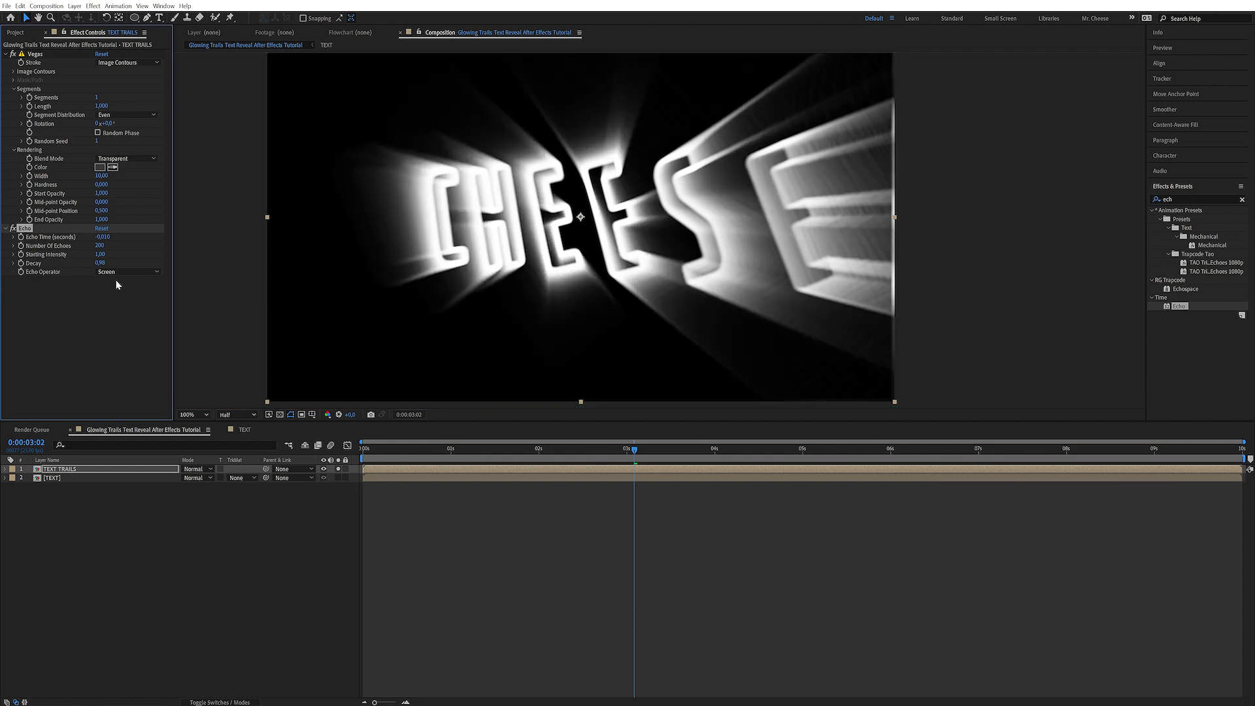
pyautogui.click(99, 247)
# Step: Apply Solid Composite to TEXT TRAILS and set its colour to black 000000
pyautogui.click(153, 468)
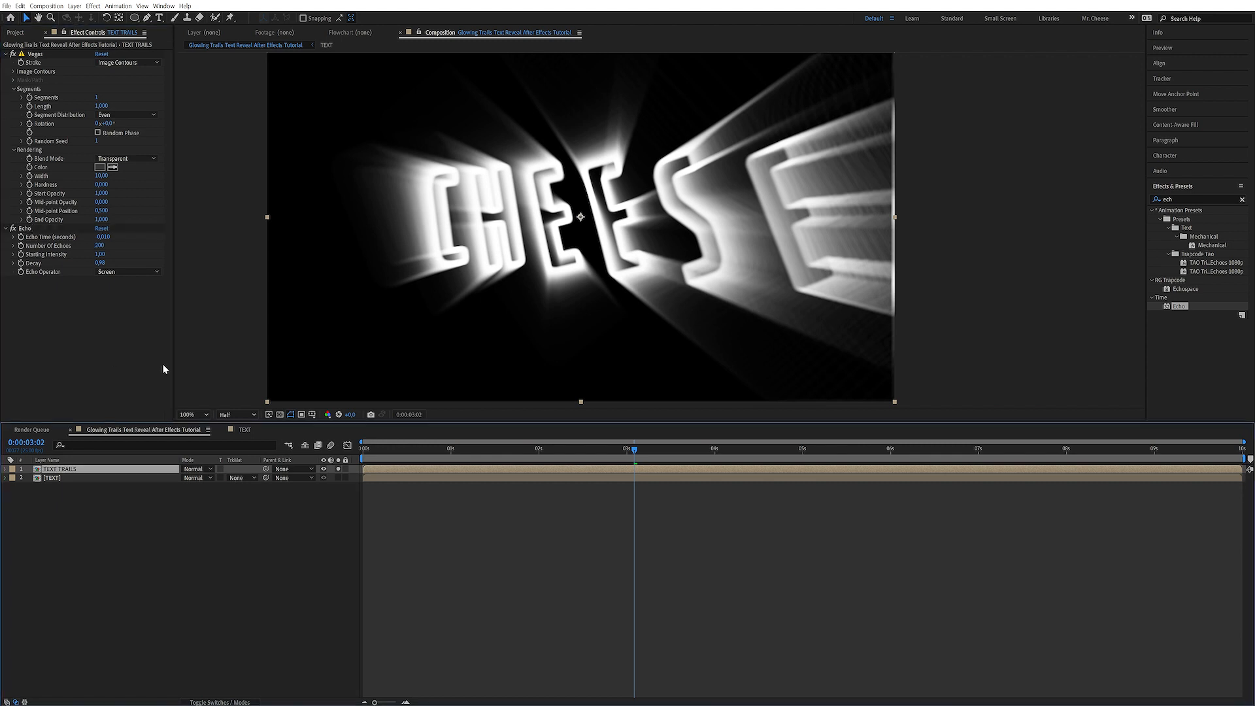
pyautogui.doubleClick(1202, 199)
pyautogui.write('sol')
pyautogui.doubleClick(1191, 349)
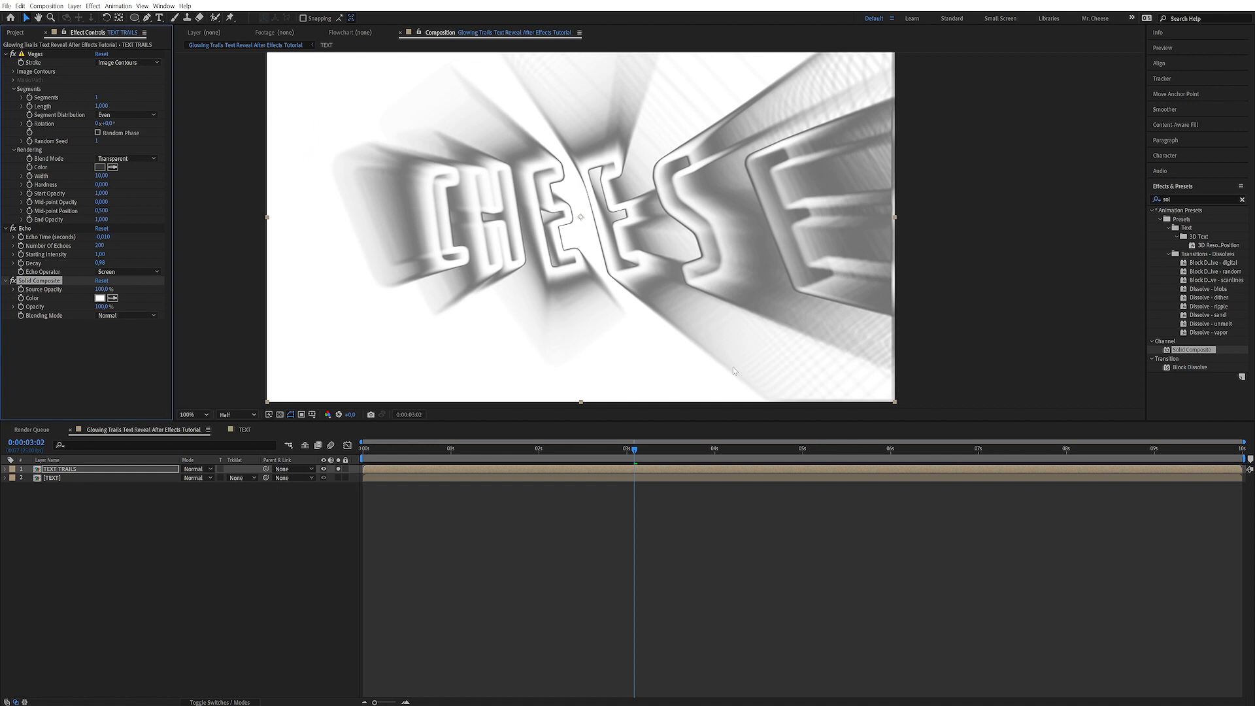
pyautogui.click(99, 298)
pyautogui.moveTo(221, 295); pyautogui.dragTo(111, 347)
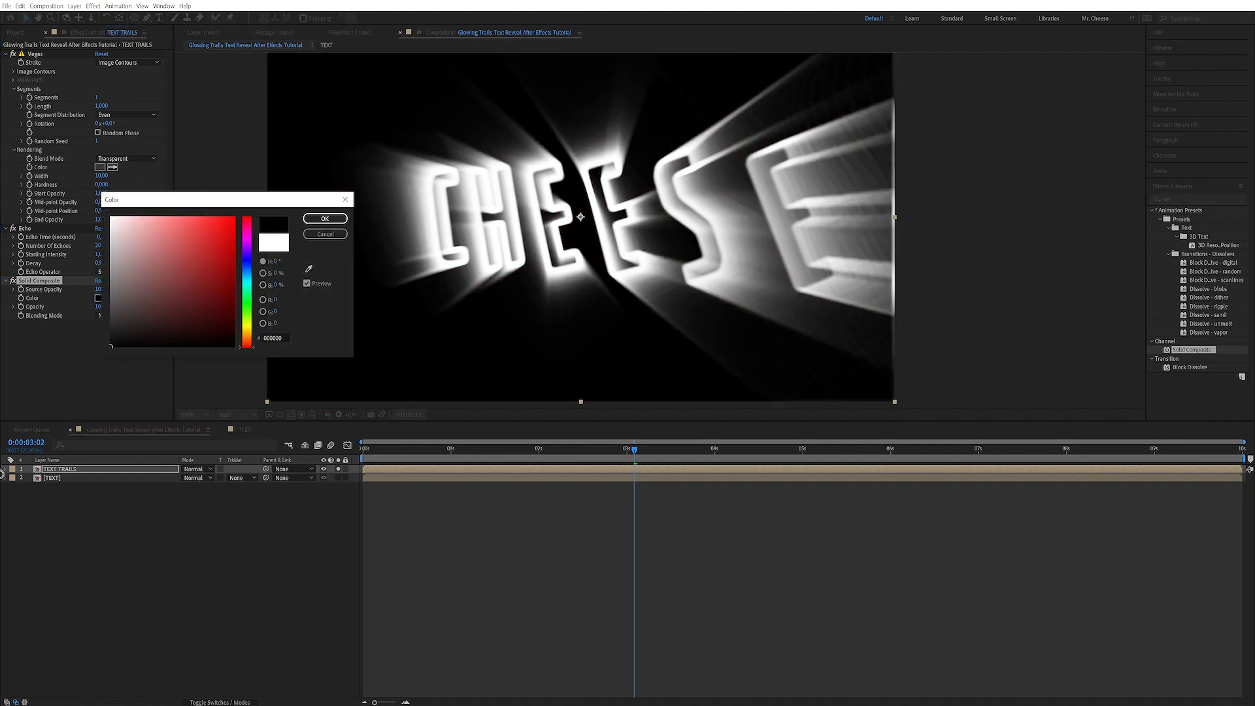
pyautogui.click(325, 219)
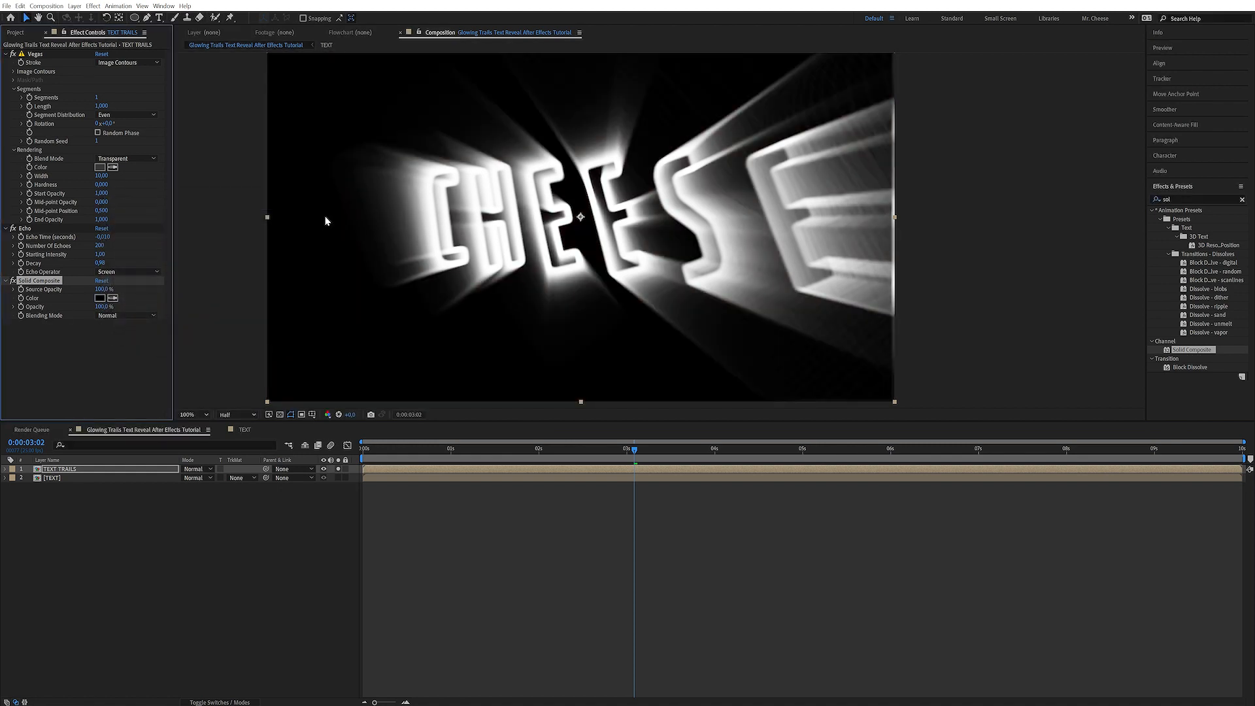
# Step: Apply the Curves effect to the TEXT TRAILS layer
pyautogui.click(1194, 198)
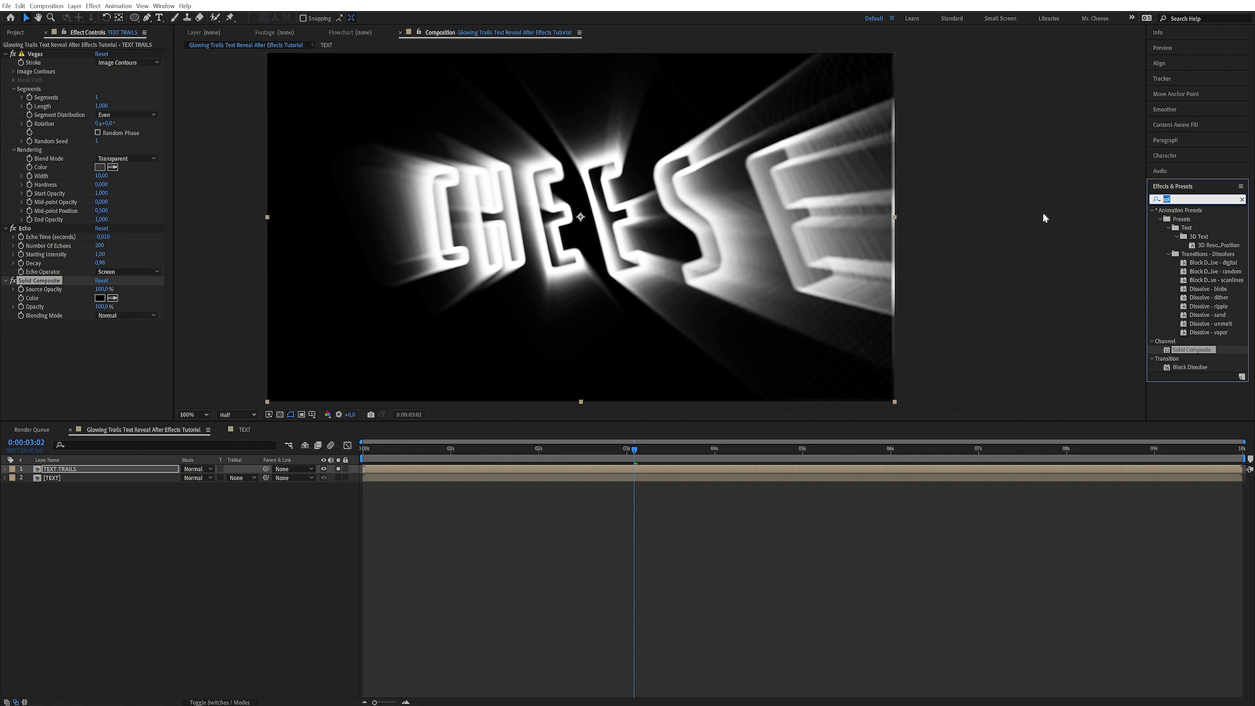
pyautogui.write('cur')
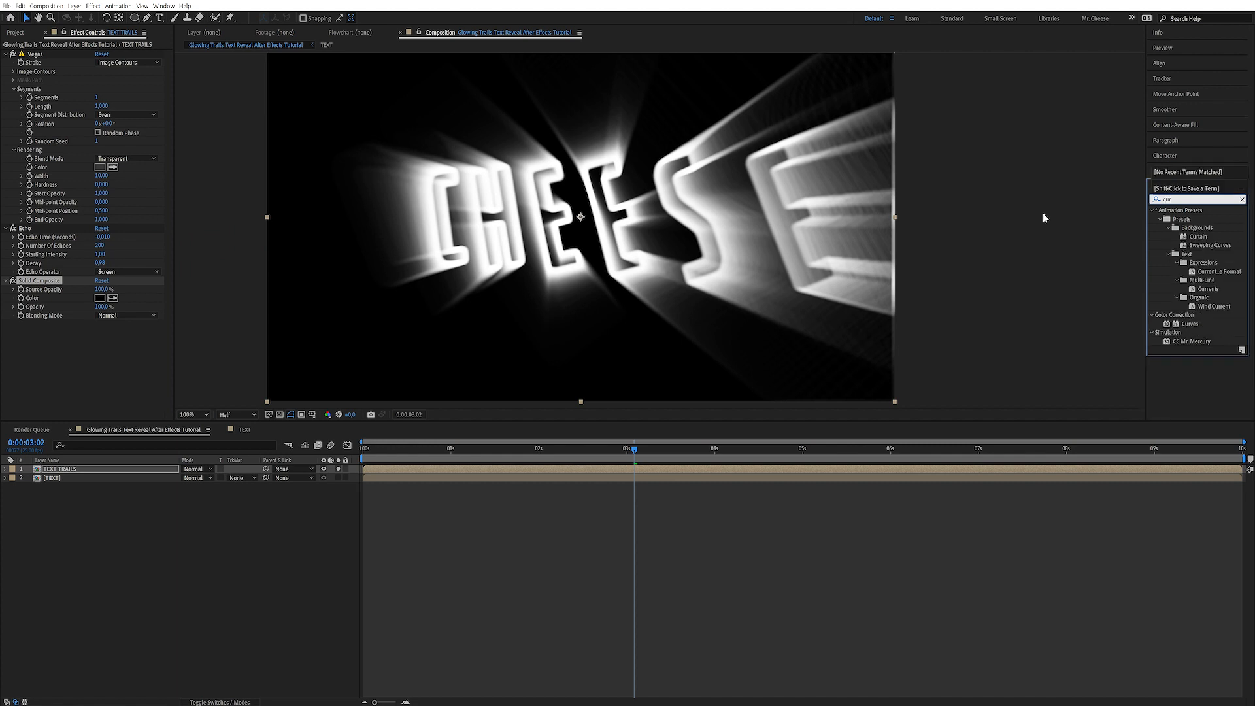
pyautogui.doubleClick(1182, 325)
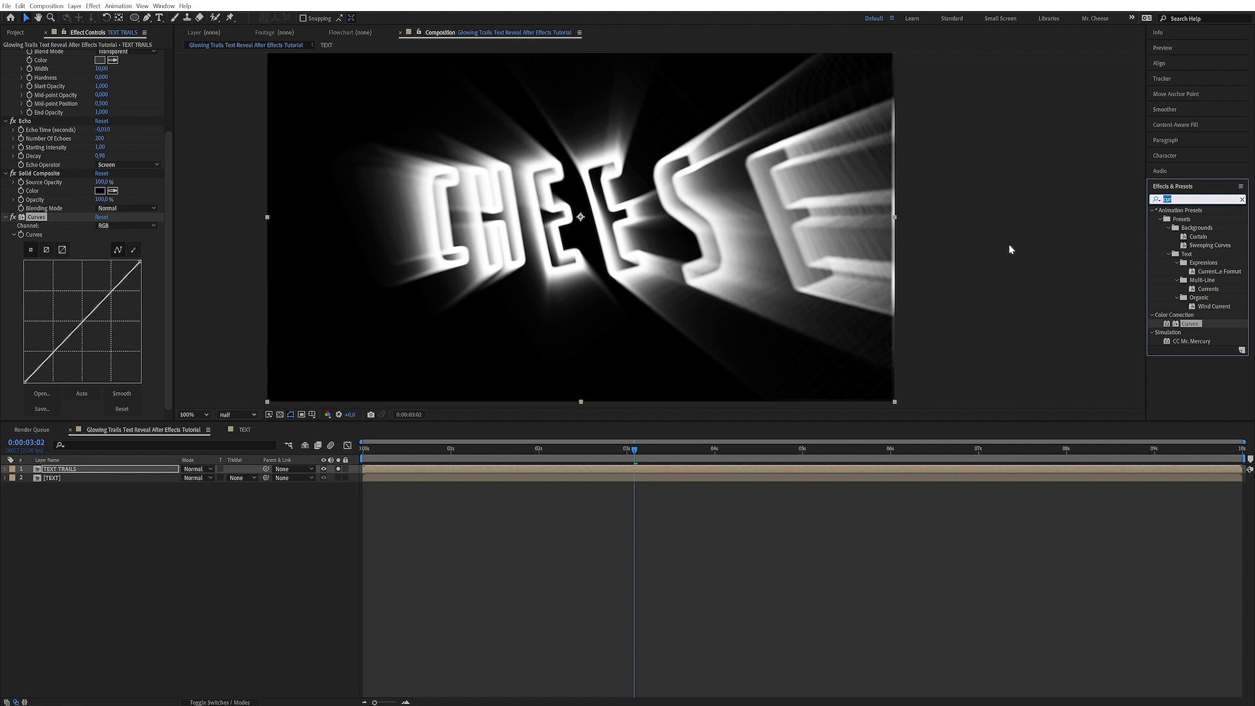
# Step: Add CC Toner to TEXT TRAILS and set its Tones to Pentone
pyautogui.write('ton')
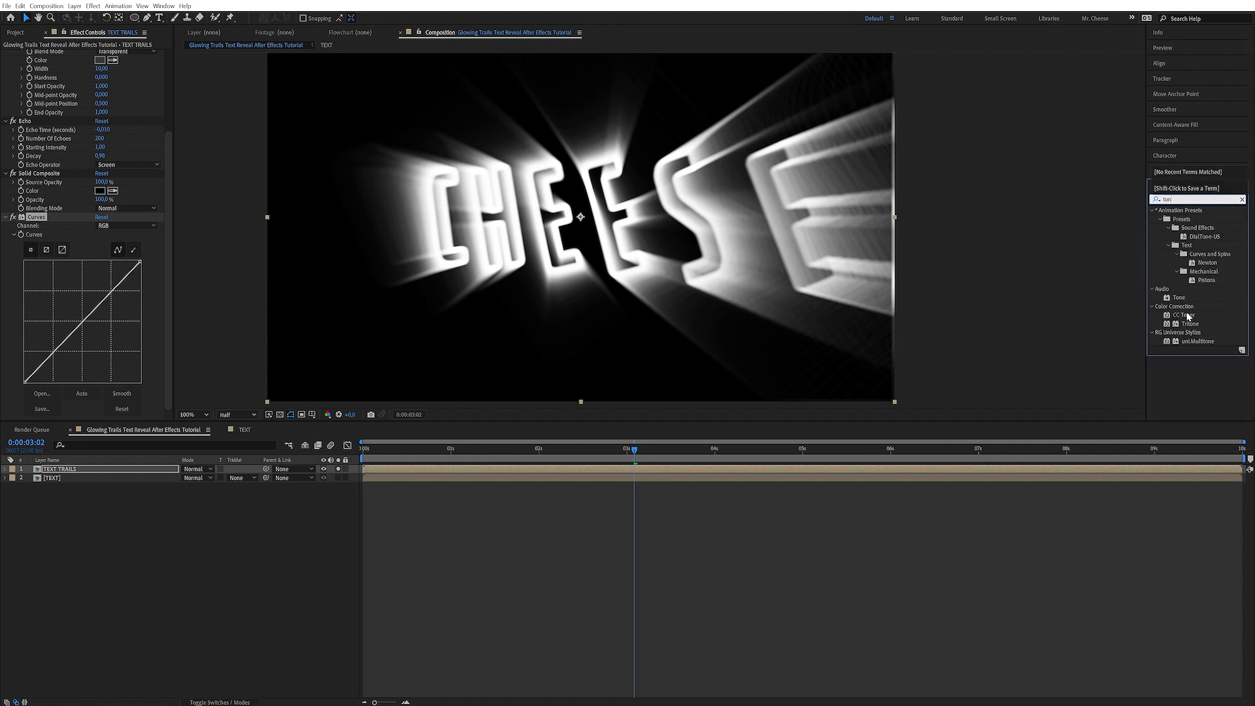
pyautogui.doubleClick(1185, 315)
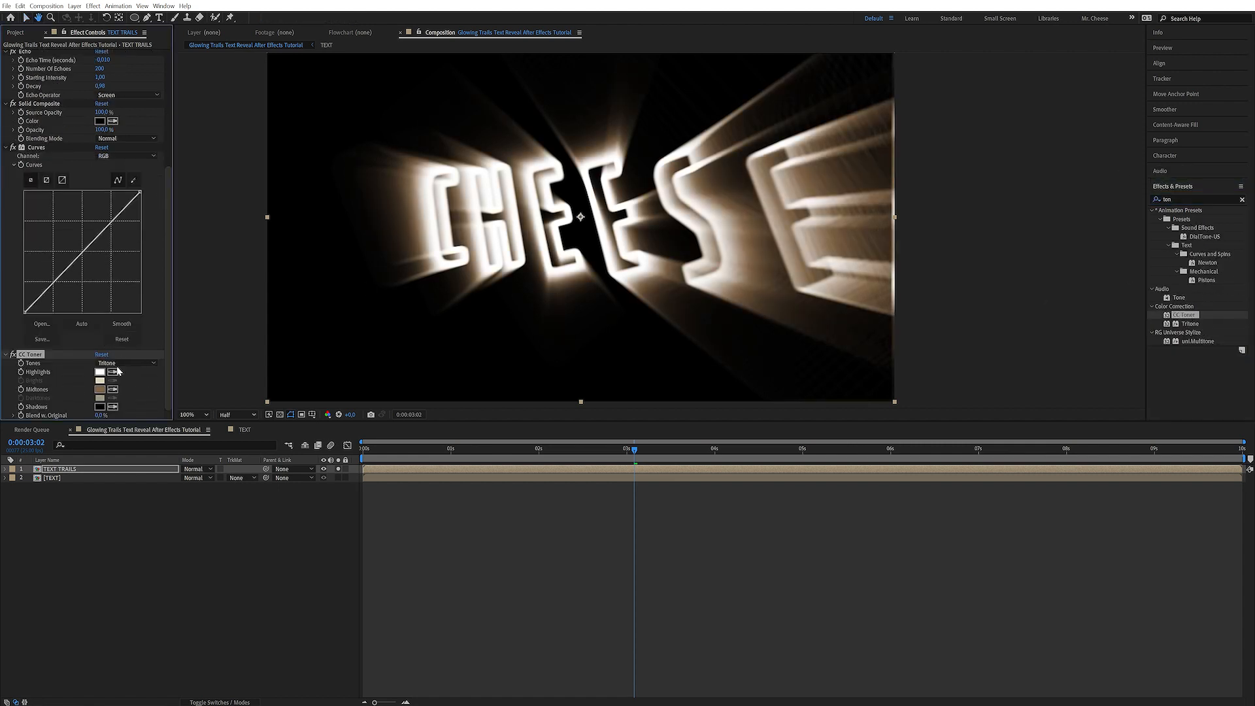
pyautogui.click(131, 363)
pyautogui.click(129, 394)
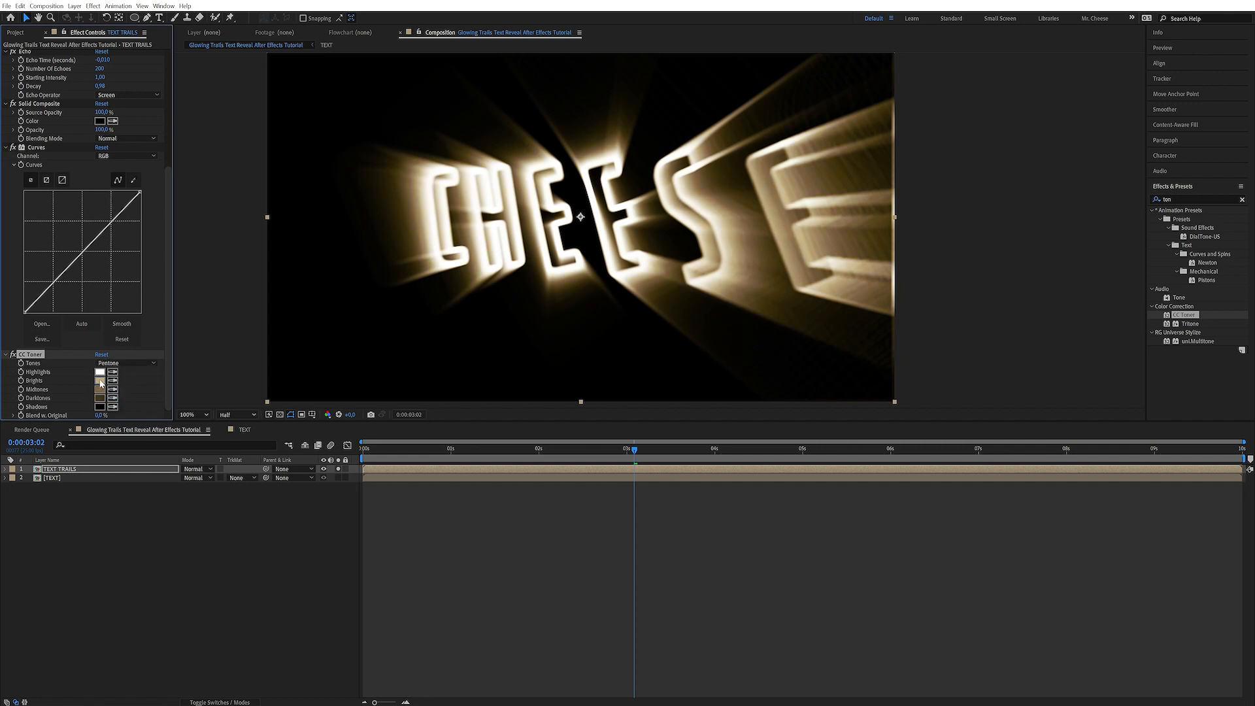
# Step: Set CC Toner's Brights to a light cyan and its Midtones to a vivid sky blue
pyautogui.click(100, 381)
pyautogui.click(244, 284)
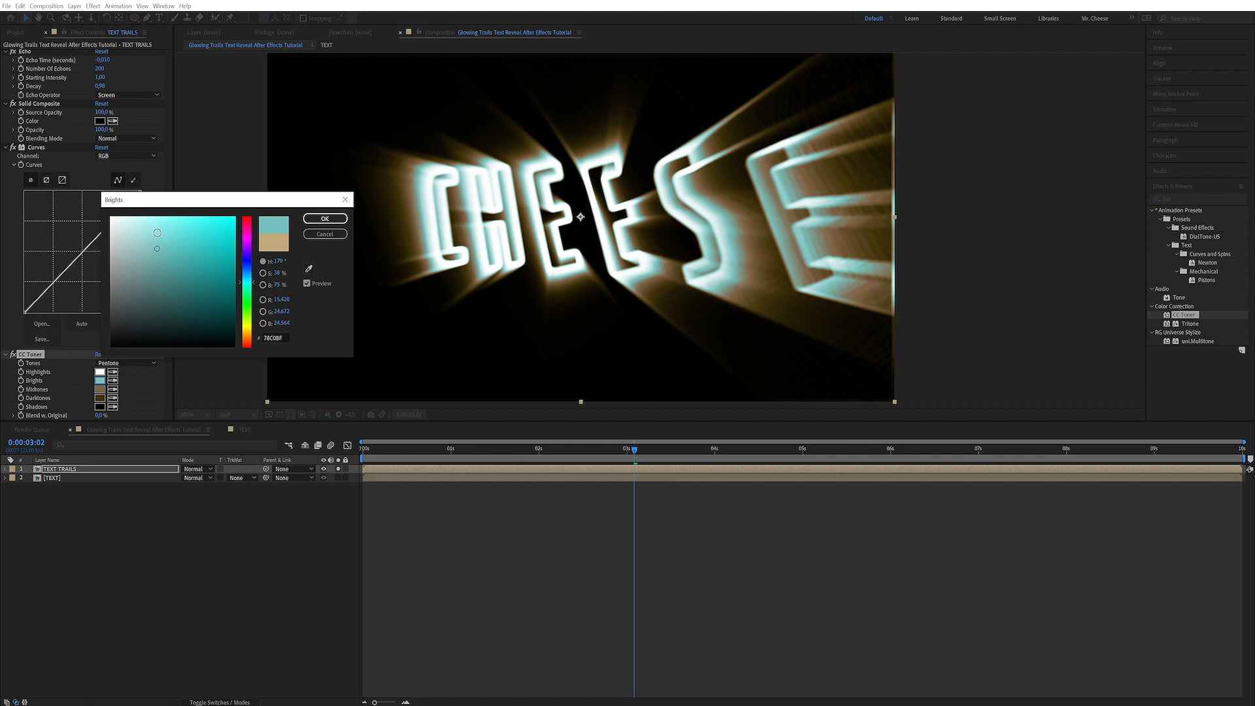
pyautogui.click(325, 218)
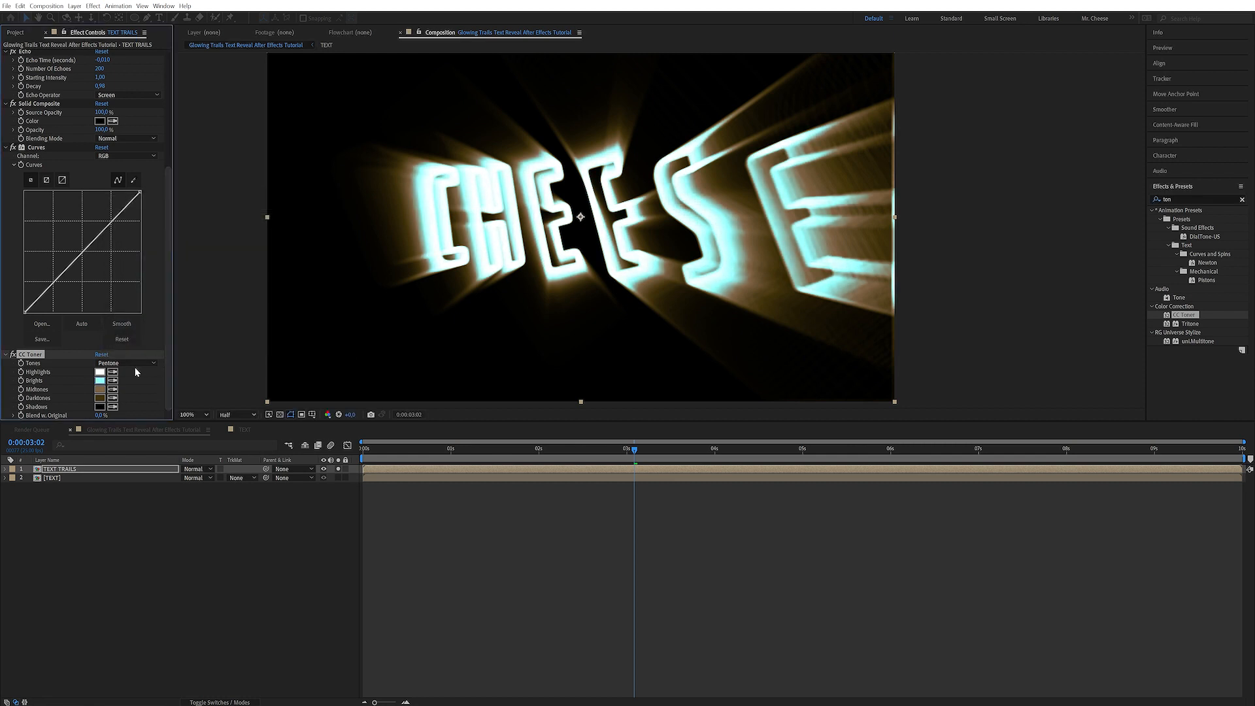
pyautogui.click(99, 388)
pyautogui.click(247, 278)
pyautogui.moveTo(221, 258); pyautogui.dragTo(207, 201)
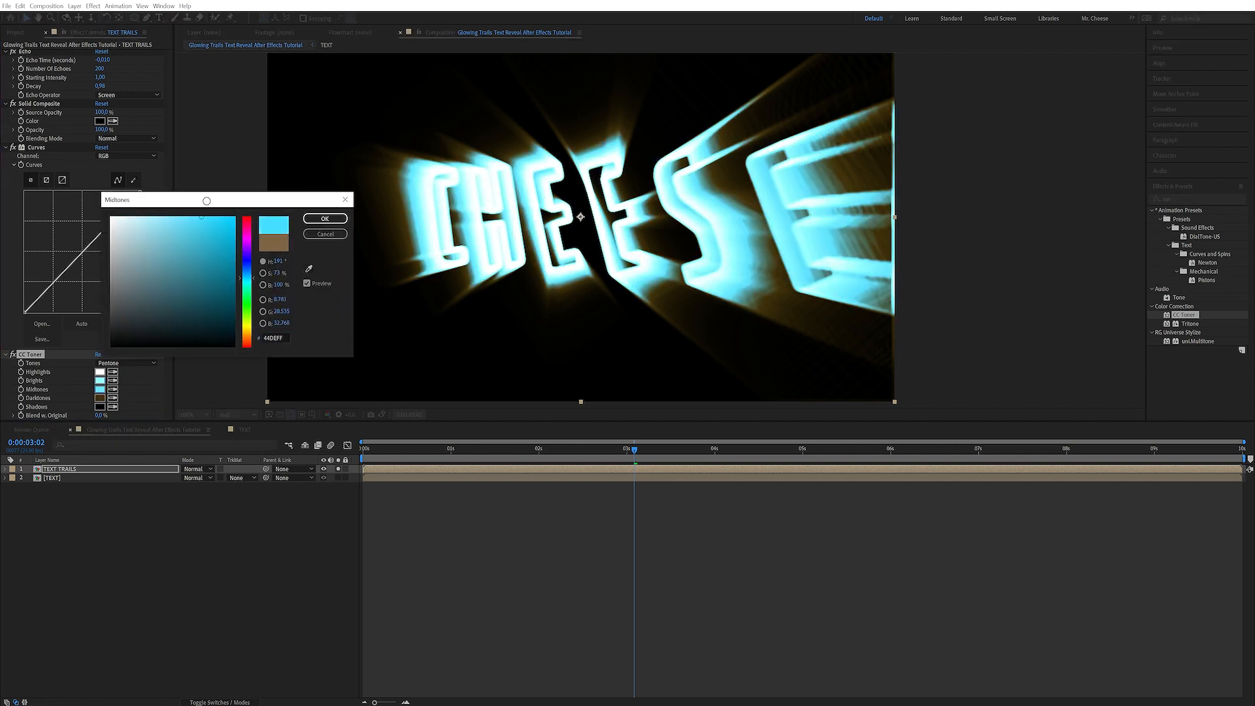
pyautogui.click(324, 218)
# Step: Set CC Toner's Darktones to the saturated blue 00A2FF
pyautogui.click(100, 398)
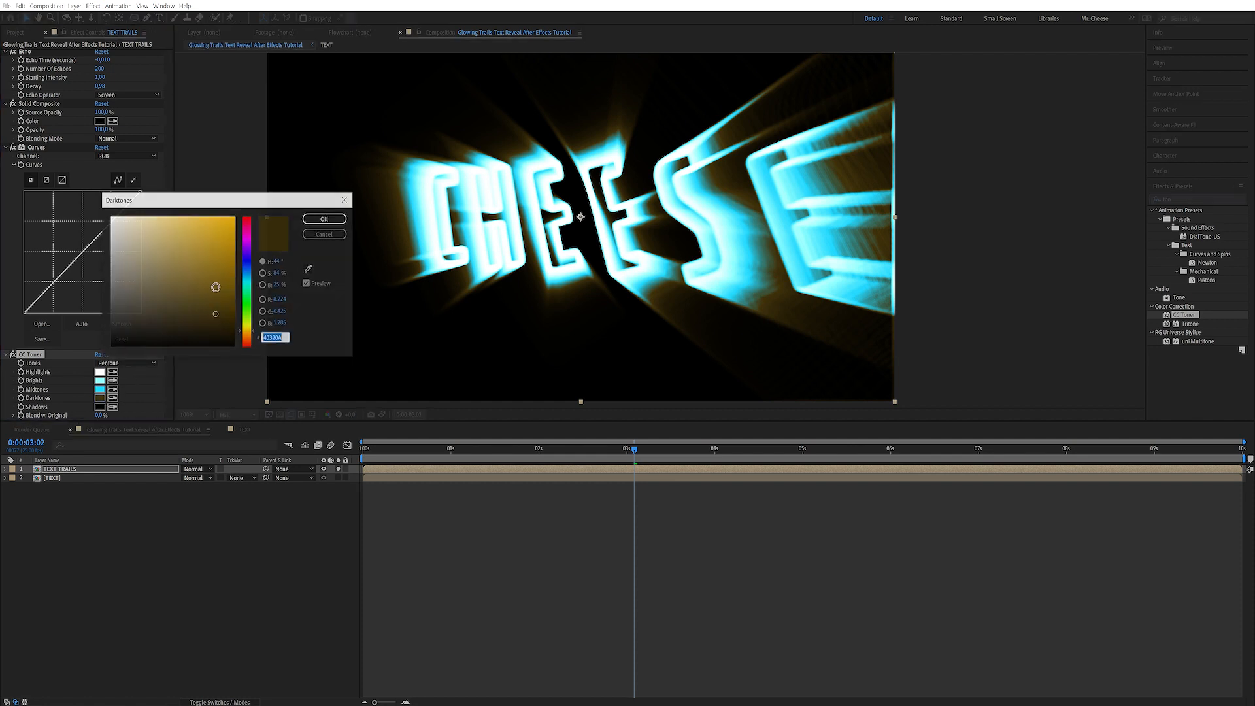
pyautogui.click(247, 273)
pyautogui.moveTo(231, 249); pyautogui.dragTo(288, 183)
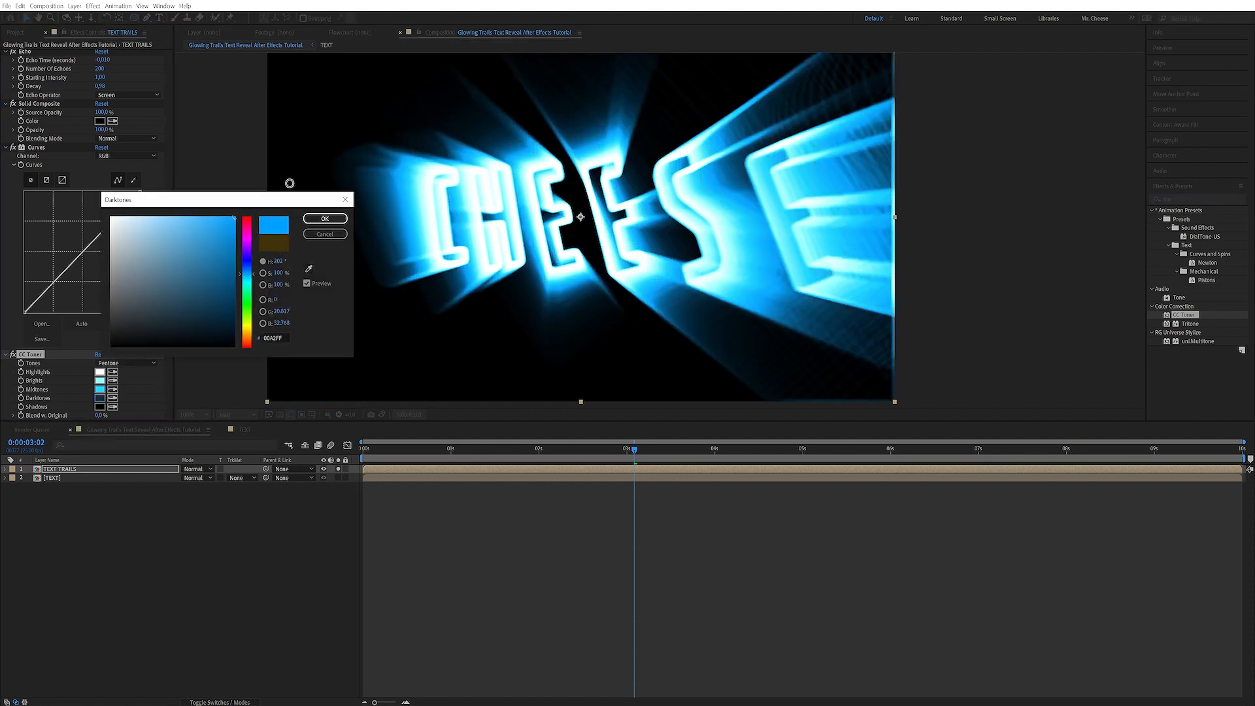
pyautogui.click(325, 220)
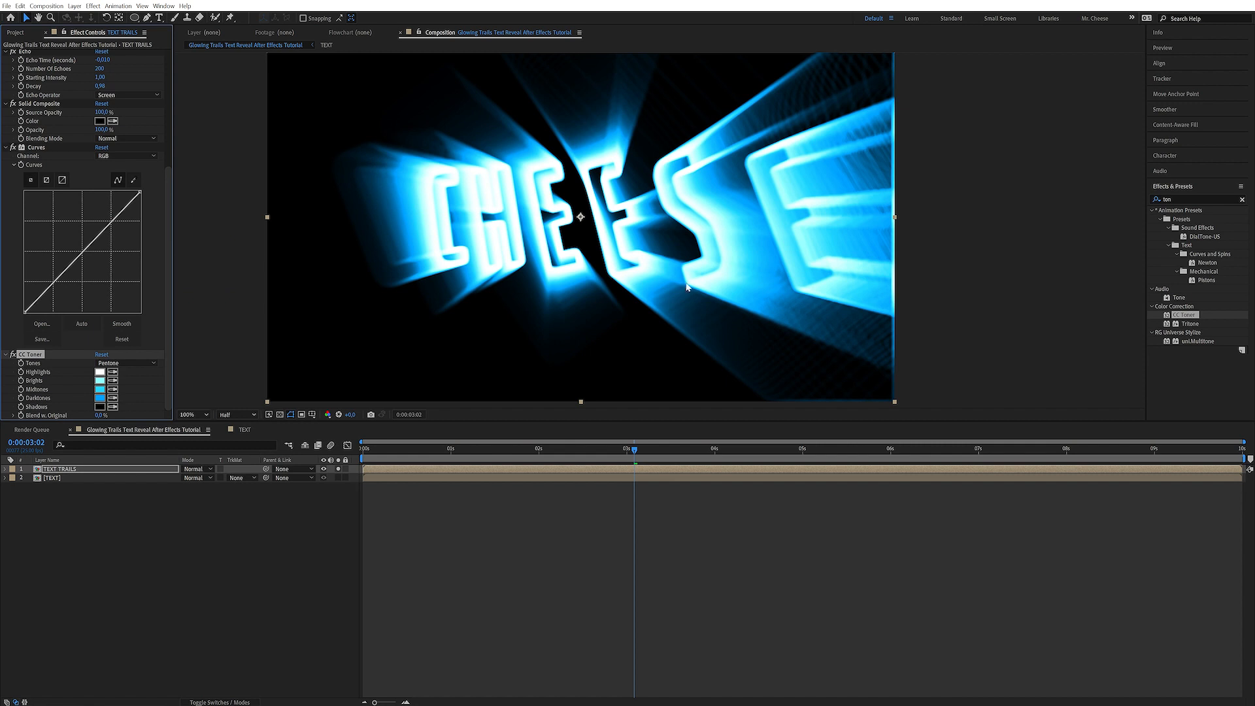
# Step: Shift the hue of CC Toner's Darktones to a deeper blue, leaving the Midtones as they are
pyautogui.click(99, 389)
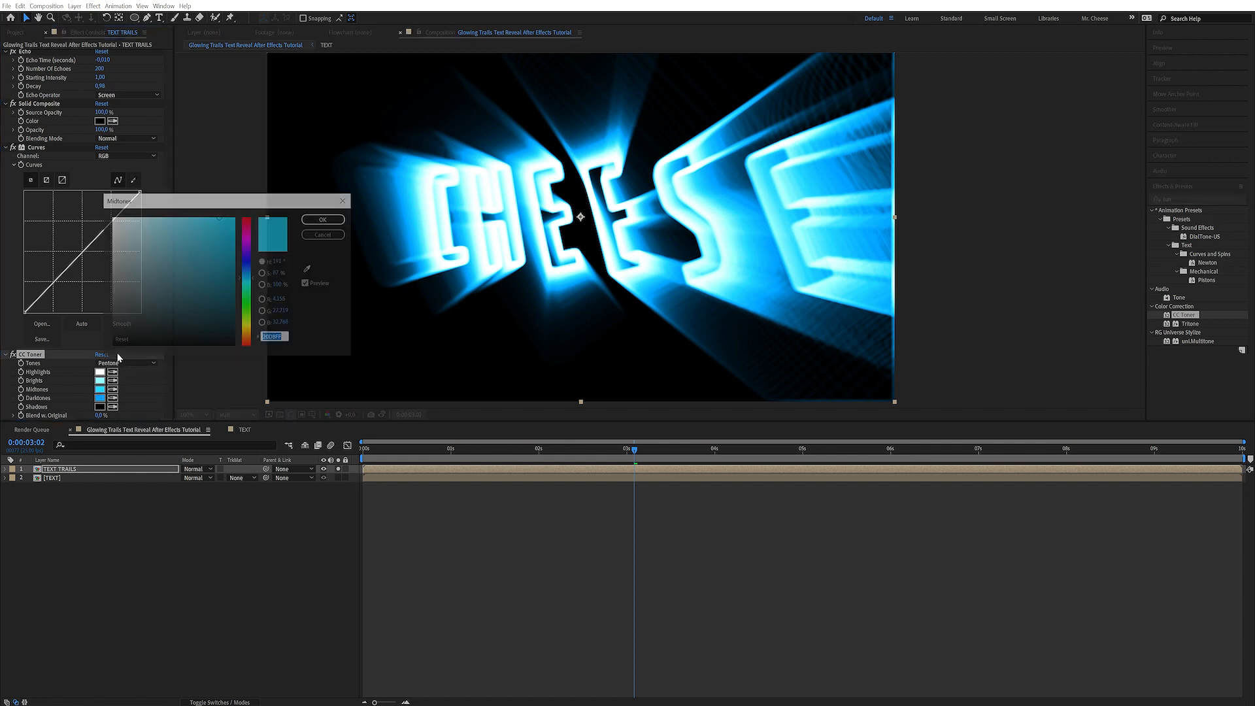
pyautogui.click(334, 235)
pyautogui.click(99, 398)
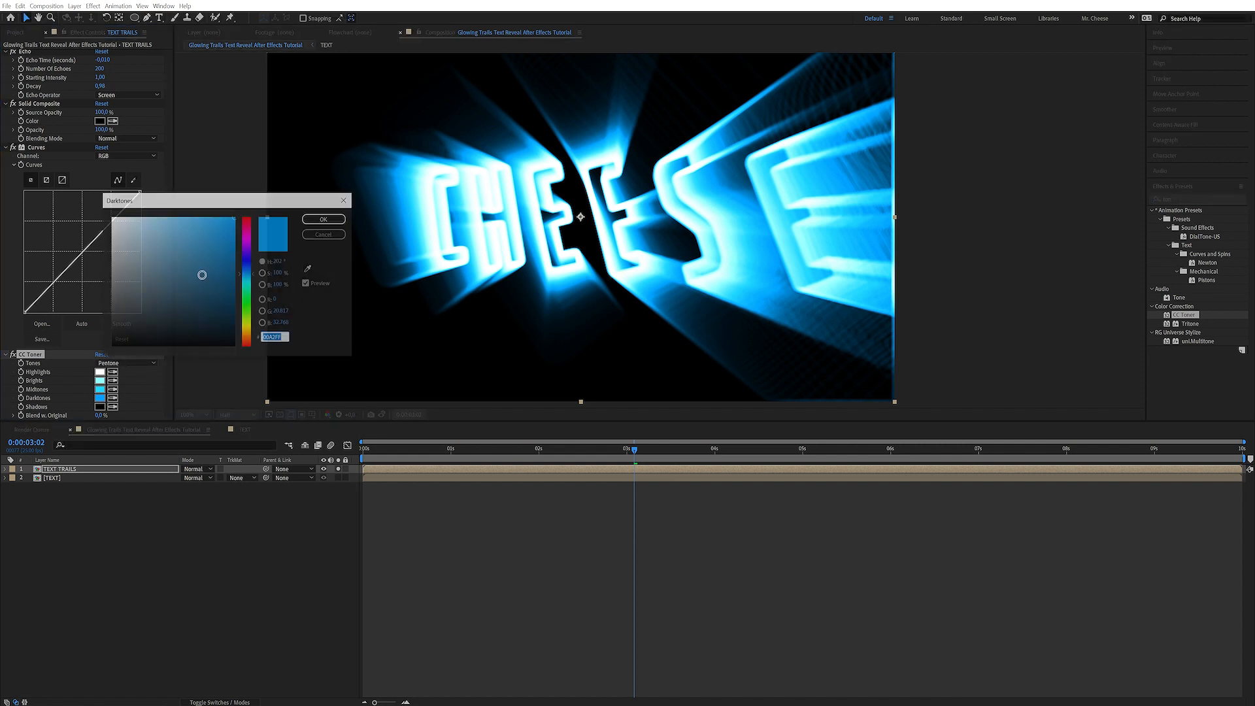
pyautogui.click(248, 272)
pyautogui.moveTo(248, 270); pyautogui.dragTo(248, 269)
pyautogui.click(319, 221)
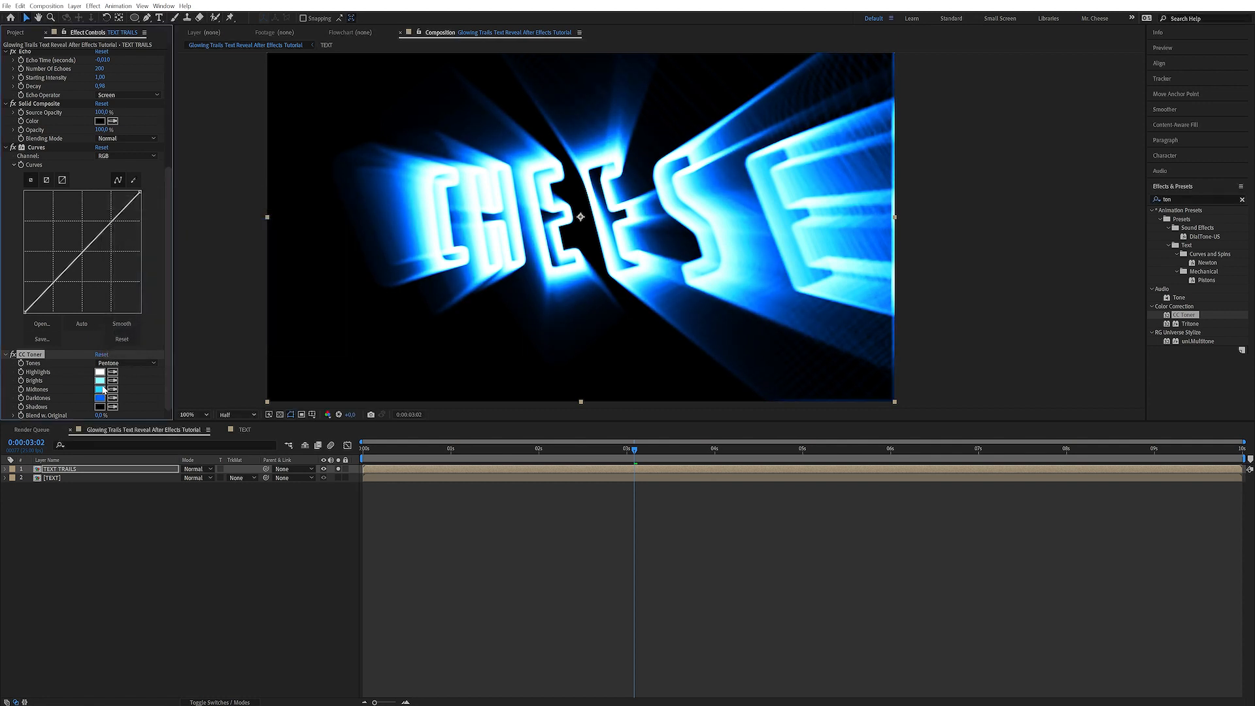
# Step: Change CC Toner's Midtones to a deeper blue, about 1BA0FD
pyautogui.click(100, 389)
pyautogui.click(248, 274)
pyautogui.click(234, 217)
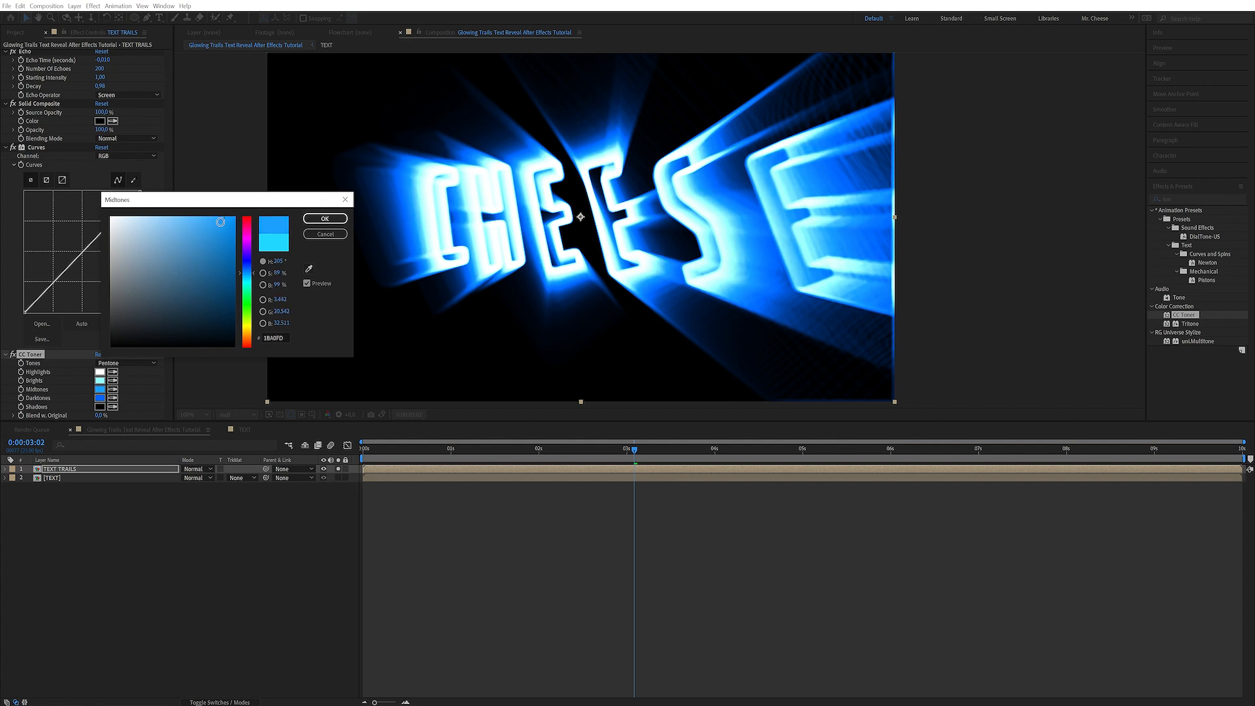
pyautogui.click(320, 218)
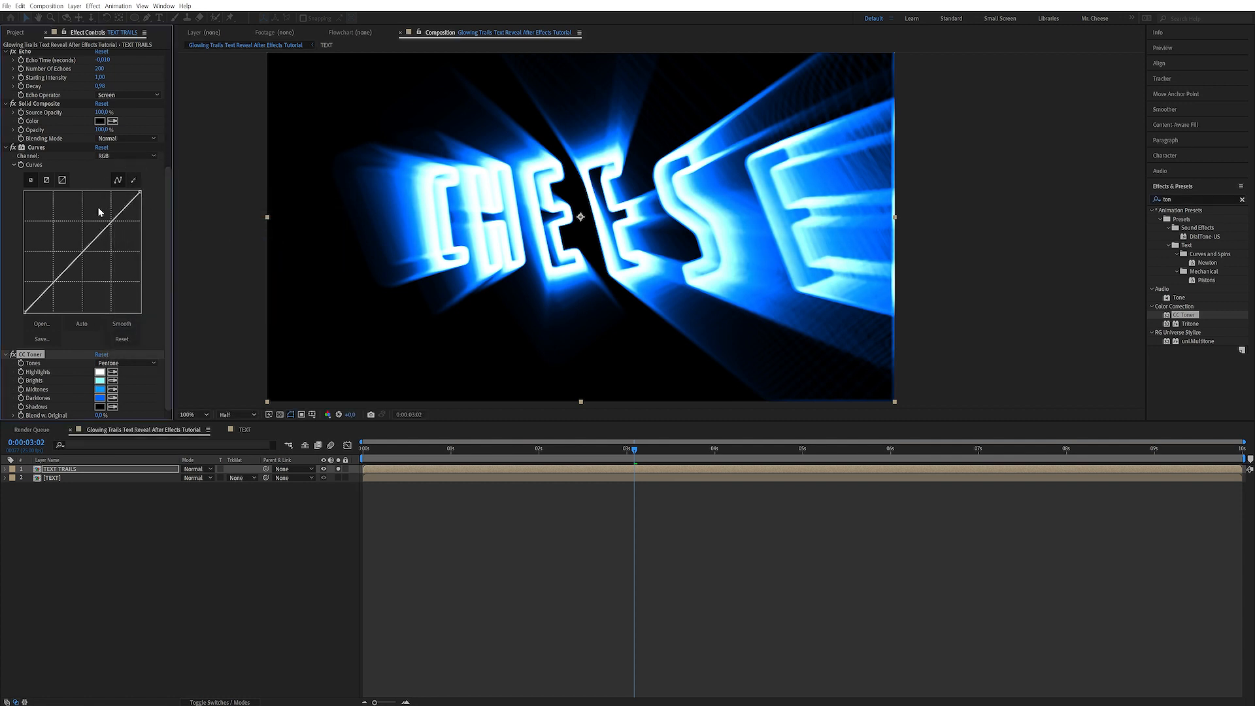
# Step: Nudge the black point of the RGB curve slightly inward to darken the shadows, and go to 0:00:02:03
pyautogui.click(76, 260)
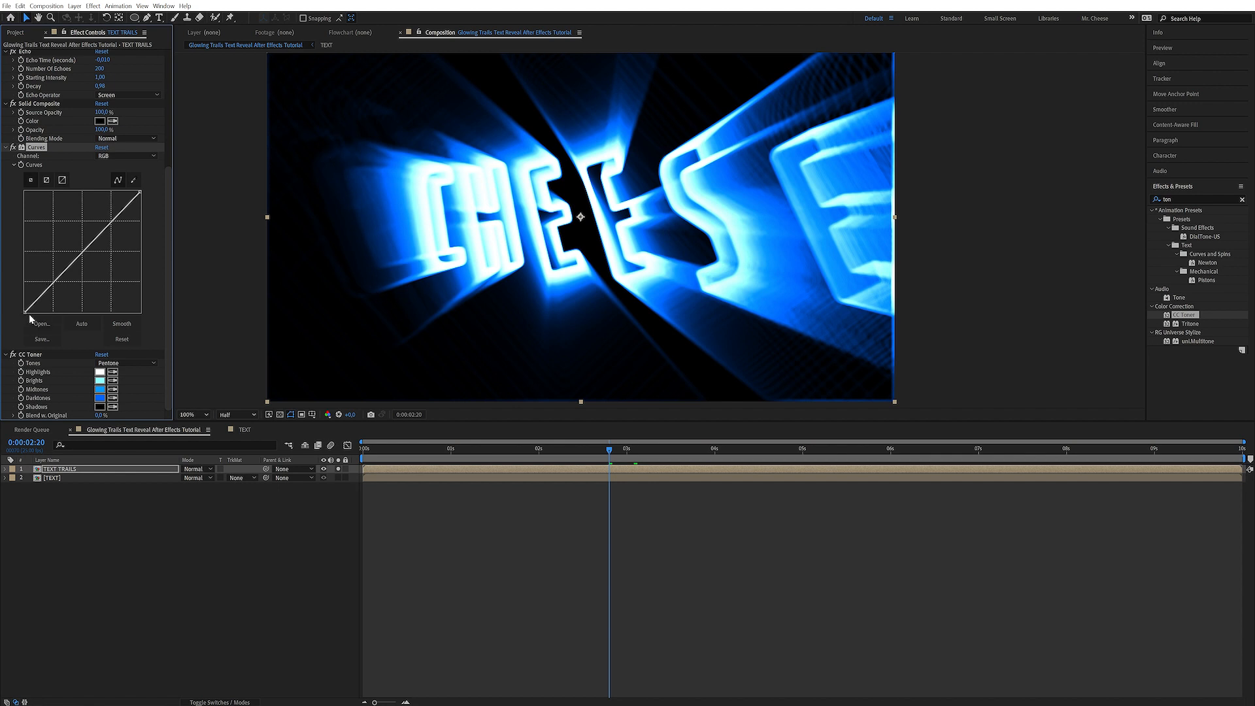
pyautogui.moveTo(25, 313); pyautogui.dragTo(26, 315)
pyautogui.moveTo(635, 452); pyautogui.dragTo(549, 450)
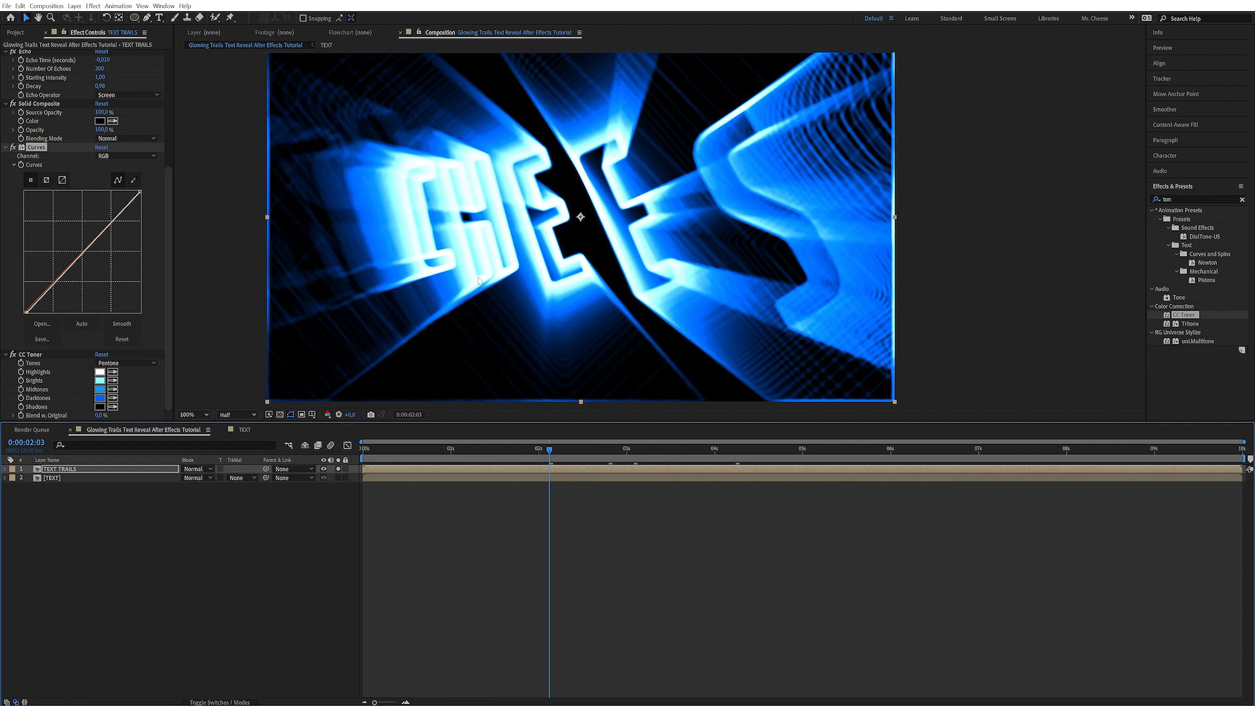
# Step: Create an adjustment layer named Distort above the letters in the TEXT composition
pyautogui.click(244, 429)
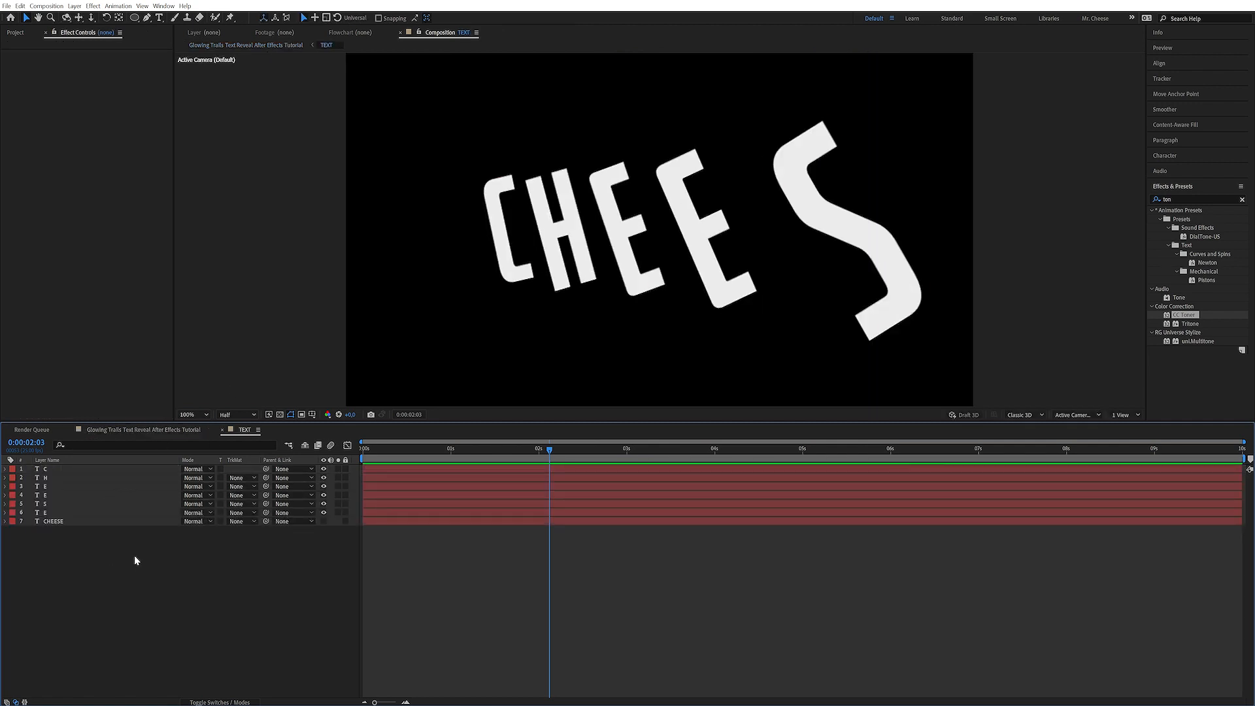
pyautogui.click(74, 6)
pyautogui.moveTo(88, 17)
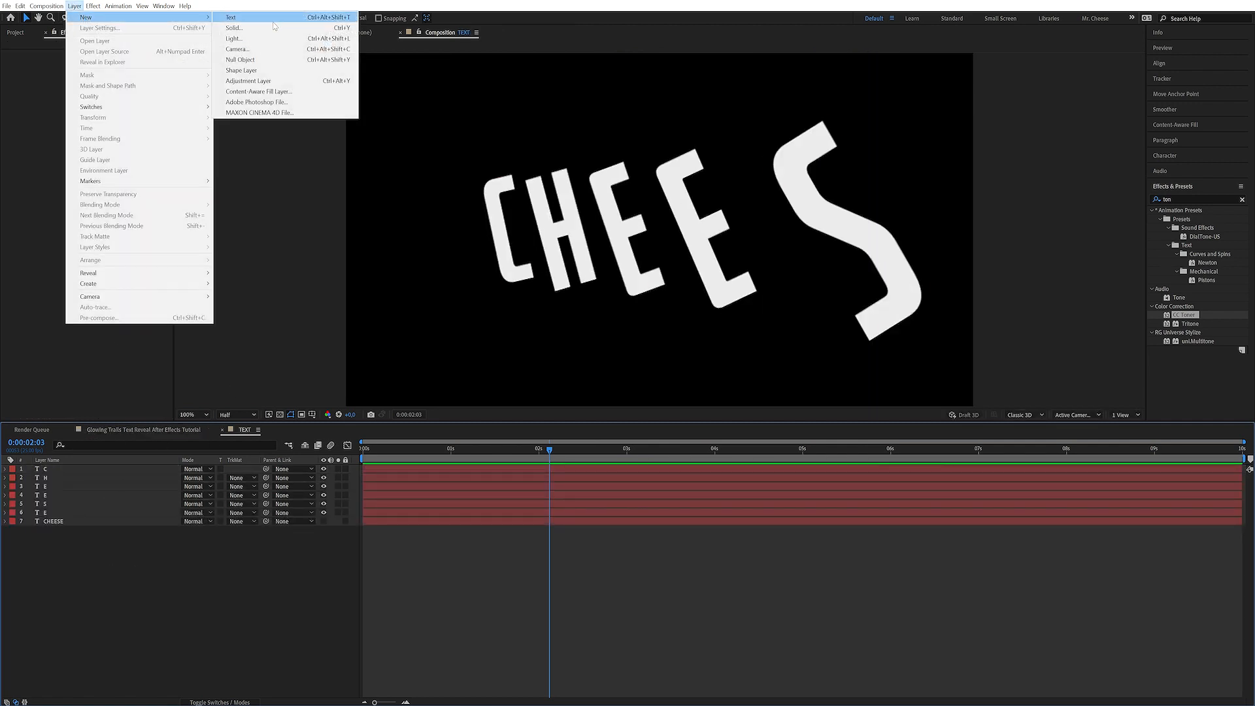
pyautogui.click(264, 80)
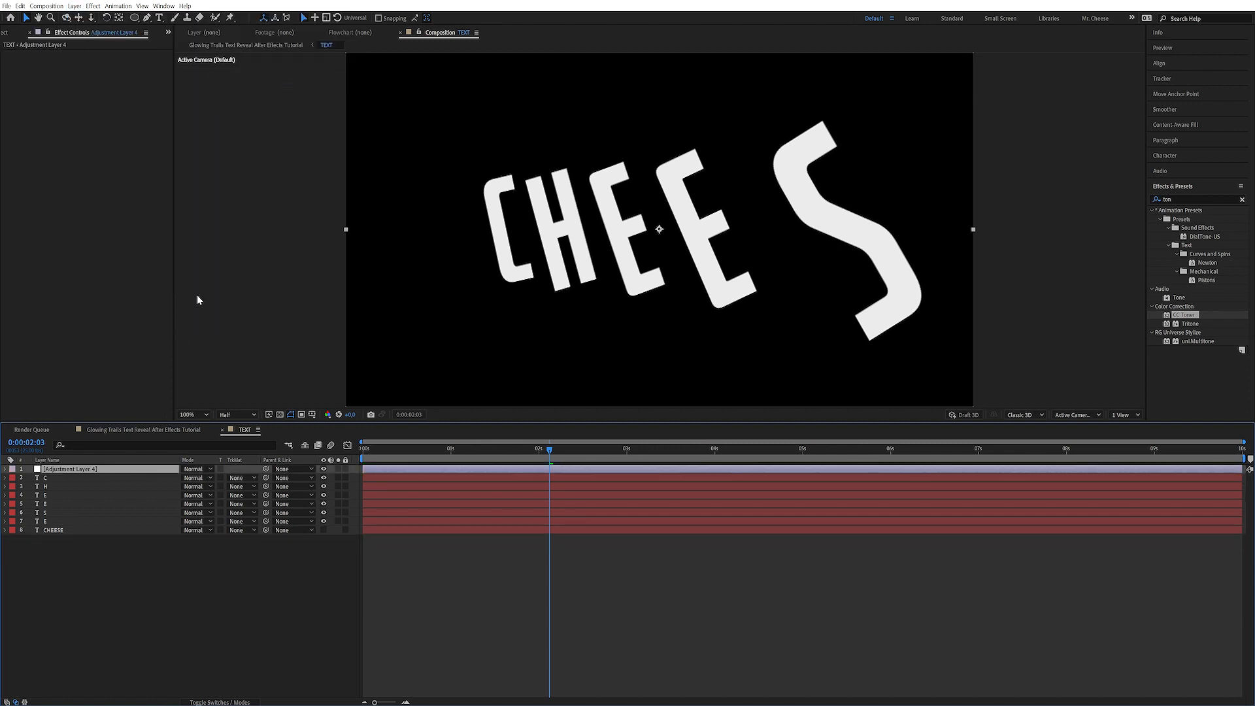
pyautogui.press('Return')
pyautogui.write('Distort')
pyautogui.press('Return')
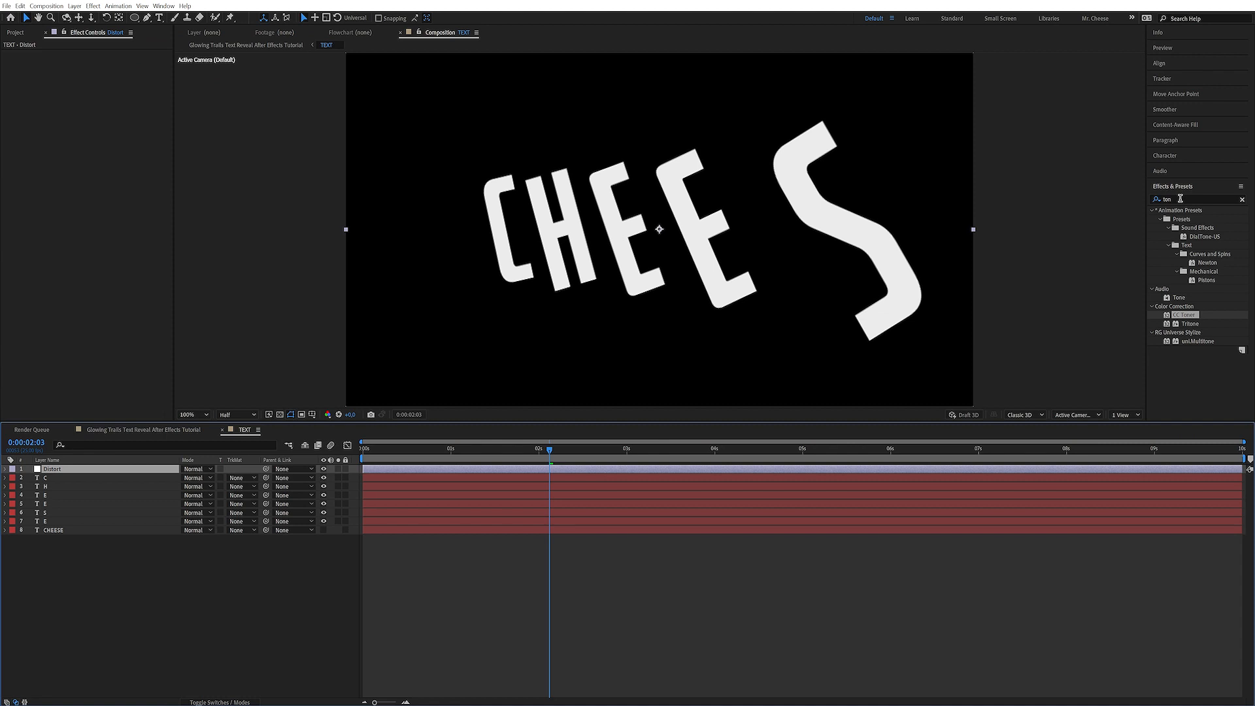
# Step: Apply Turbulent Displace to the Distort adjustment layer
pyautogui.click(1176, 198)
pyautogui.write('tur')
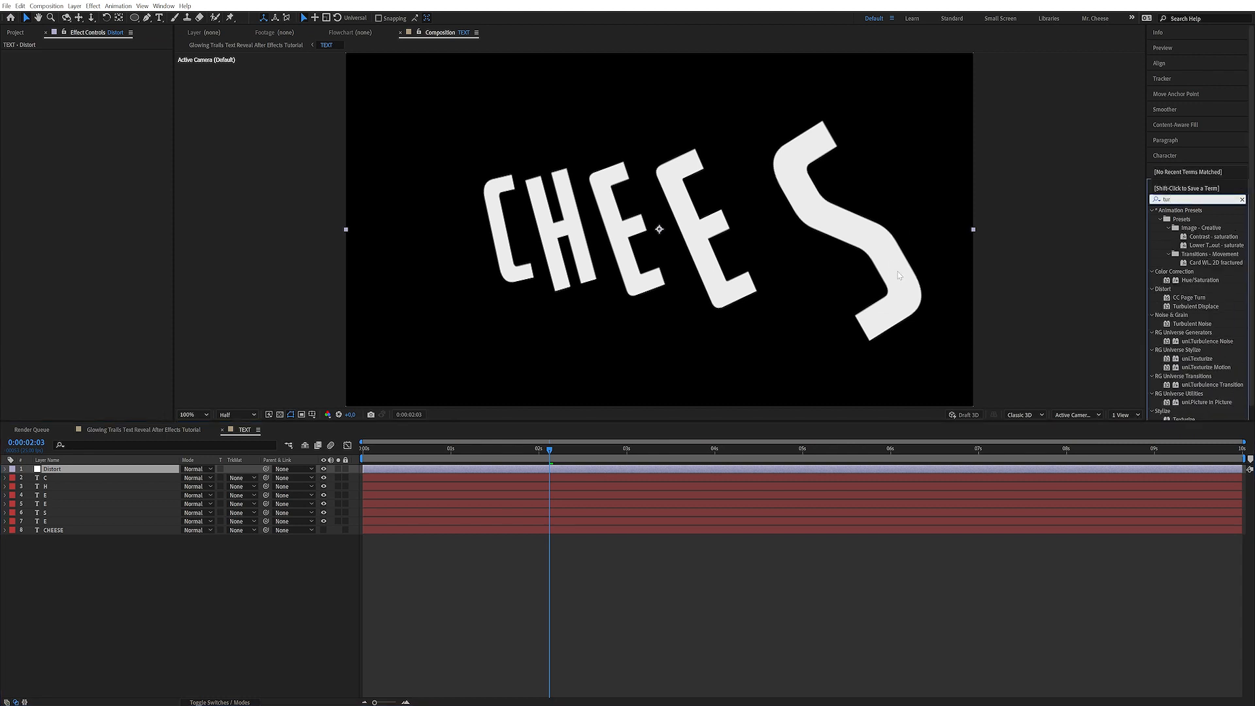
pyautogui.write('b')
pyautogui.moveTo(1195, 219); pyautogui.dragTo(165, 156)
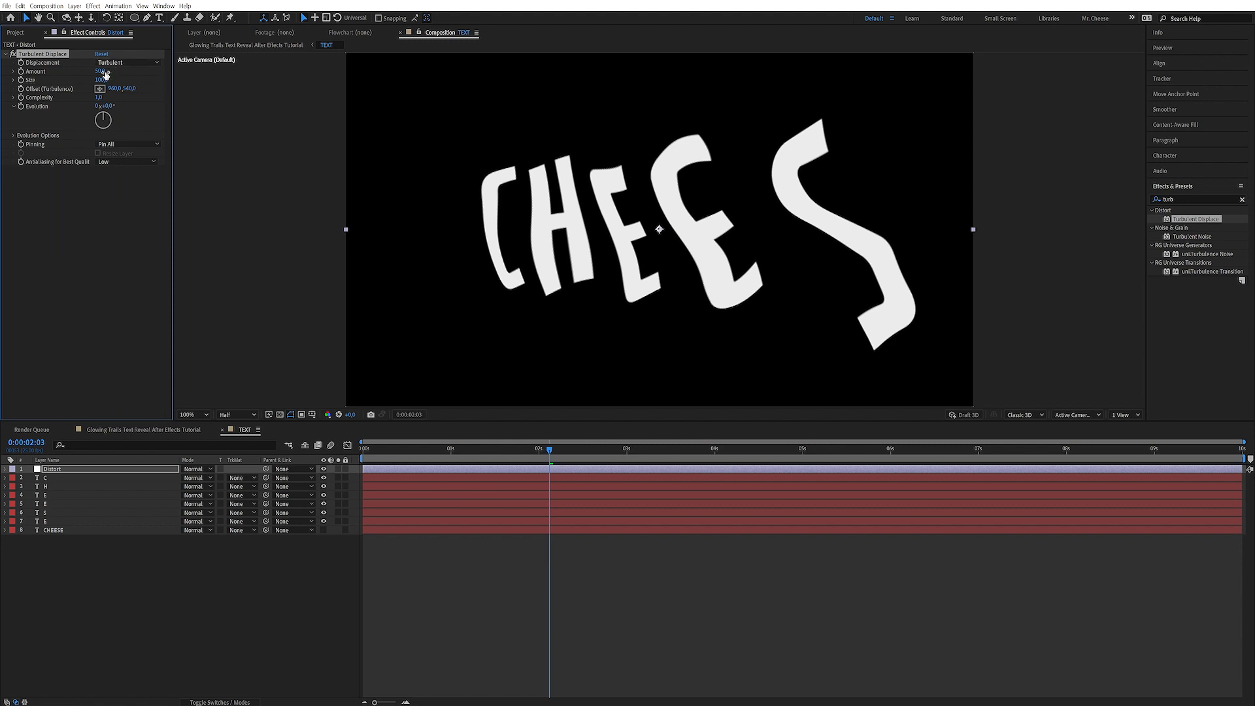
# Step: Set Turbulent Displace's Displacement to Twist, with Amount 44 and Size 82
pyautogui.moveTo(99, 79)
pyautogui.mouseDown()
pyautogui.moveTo(76, 87)
pyautogui.moveTo(110, 68)
pyautogui.mouseUp()
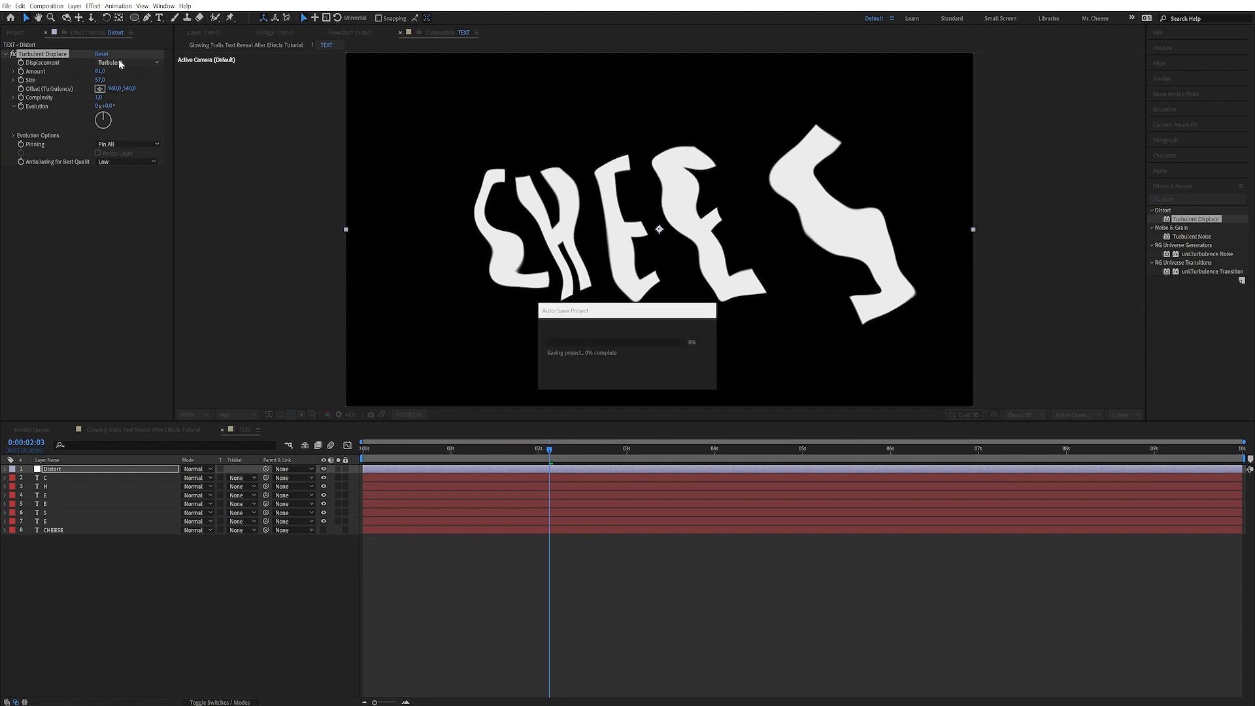
pyautogui.click(119, 63)
pyautogui.click(112, 95)
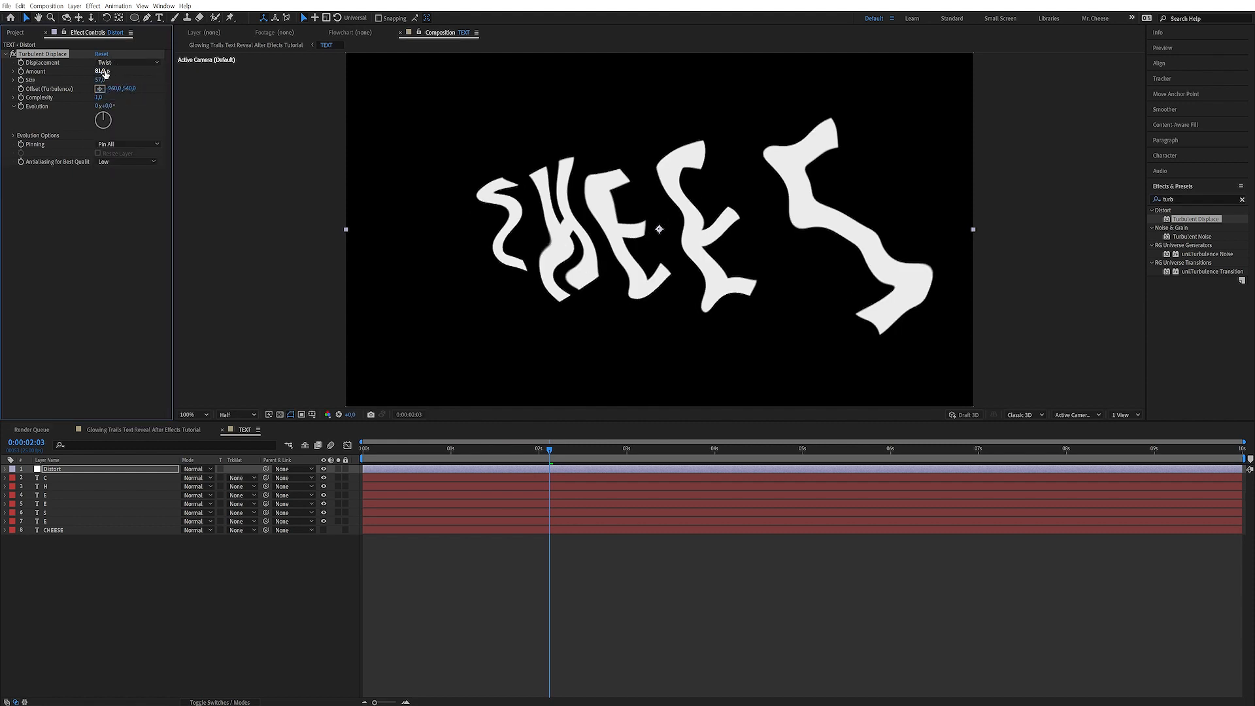
pyautogui.moveTo(96, 81)
pyautogui.mouseDown()
pyautogui.moveTo(107, 78)
pyautogui.moveTo(86, 72)
pyautogui.mouseUp()
# Step: Keyframe Turbulent Displace's Amount to 0 at 0:00:07:00 and to 40 at the start of the composition
pyautogui.moveTo(947, 452); pyautogui.dragTo(979, 452)
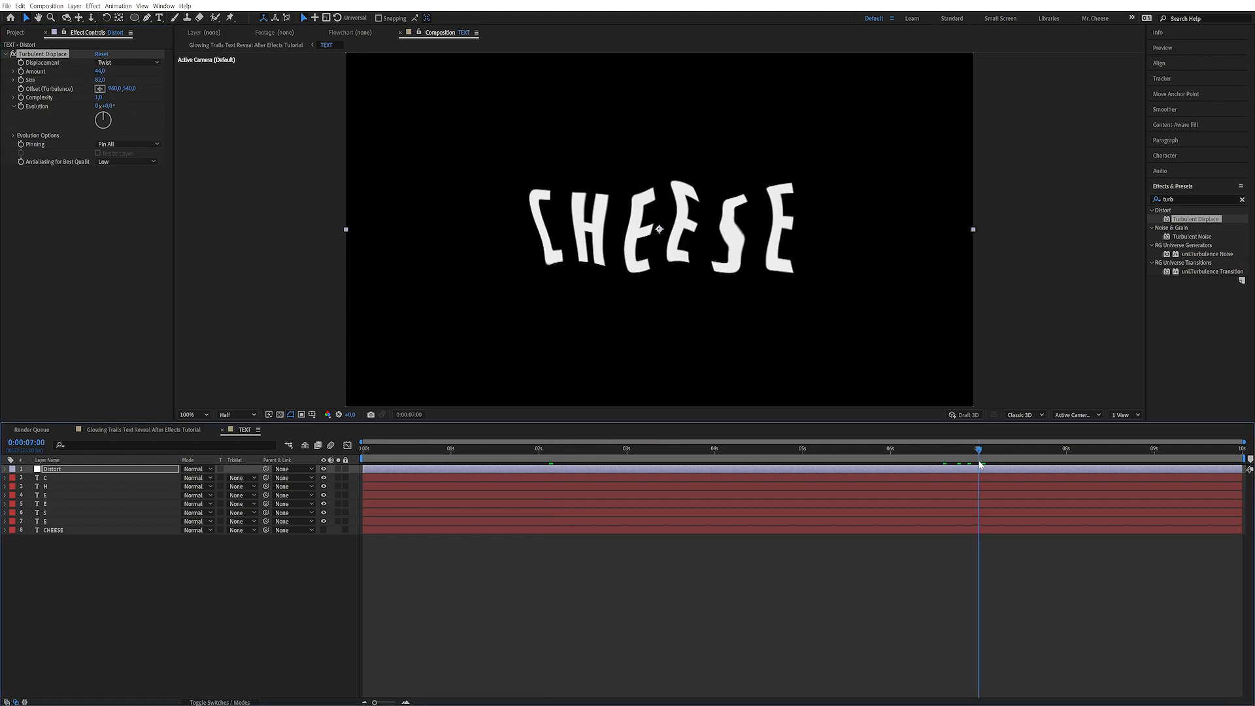
pyautogui.click(107, 72)
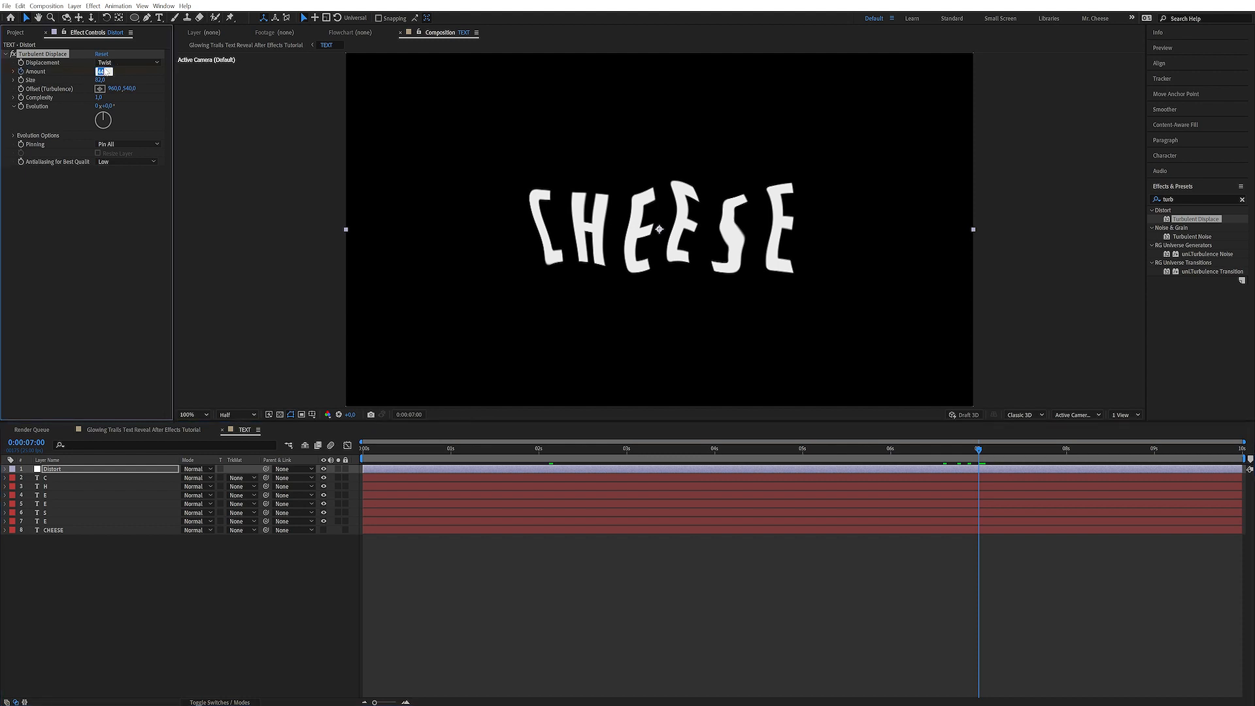
pyautogui.write('0')
pyautogui.press('Return')
pyautogui.press('Home')
pyautogui.click(105, 71)
pyautogui.write('40')
pyautogui.press('Return')
# Step: Return to the main composition, check the distorted trails at 0:00:02:03 and 0:00:03:07, and turn off solo for TEXT TRAILS
pyautogui.click(135, 429)
pyautogui.moveTo(426, 455); pyautogui.dragTo(549, 451)
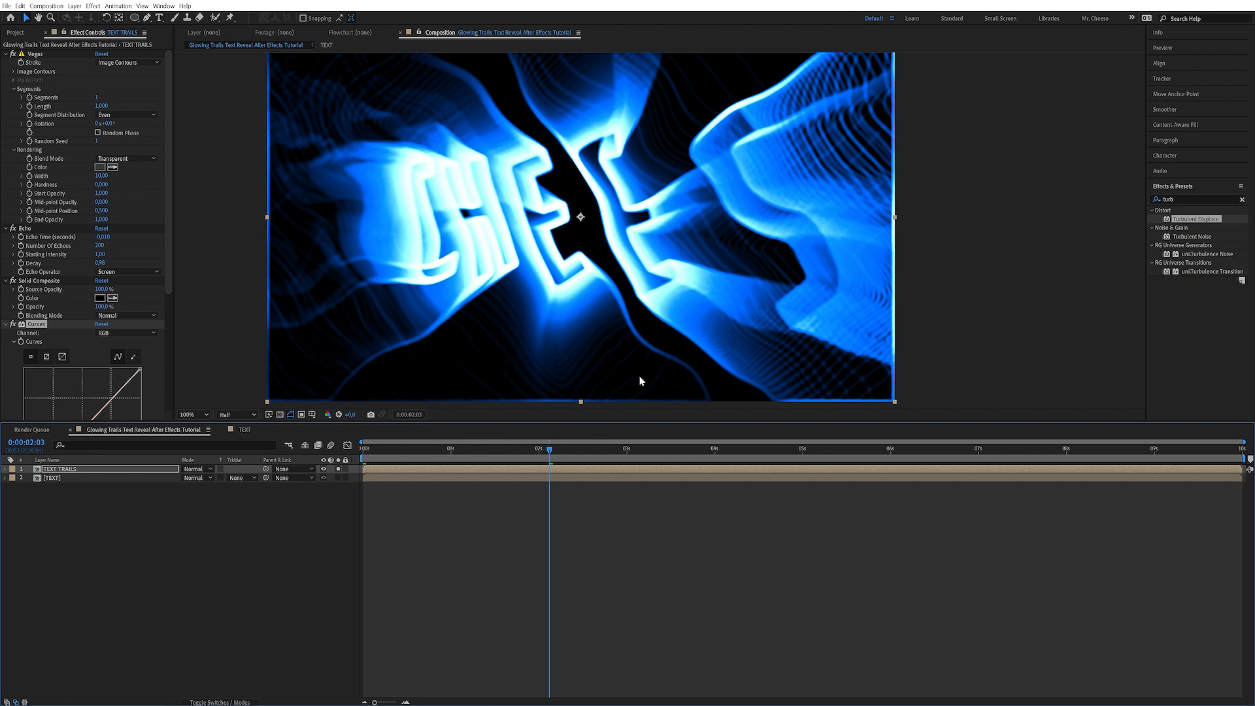
pyautogui.click(651, 450)
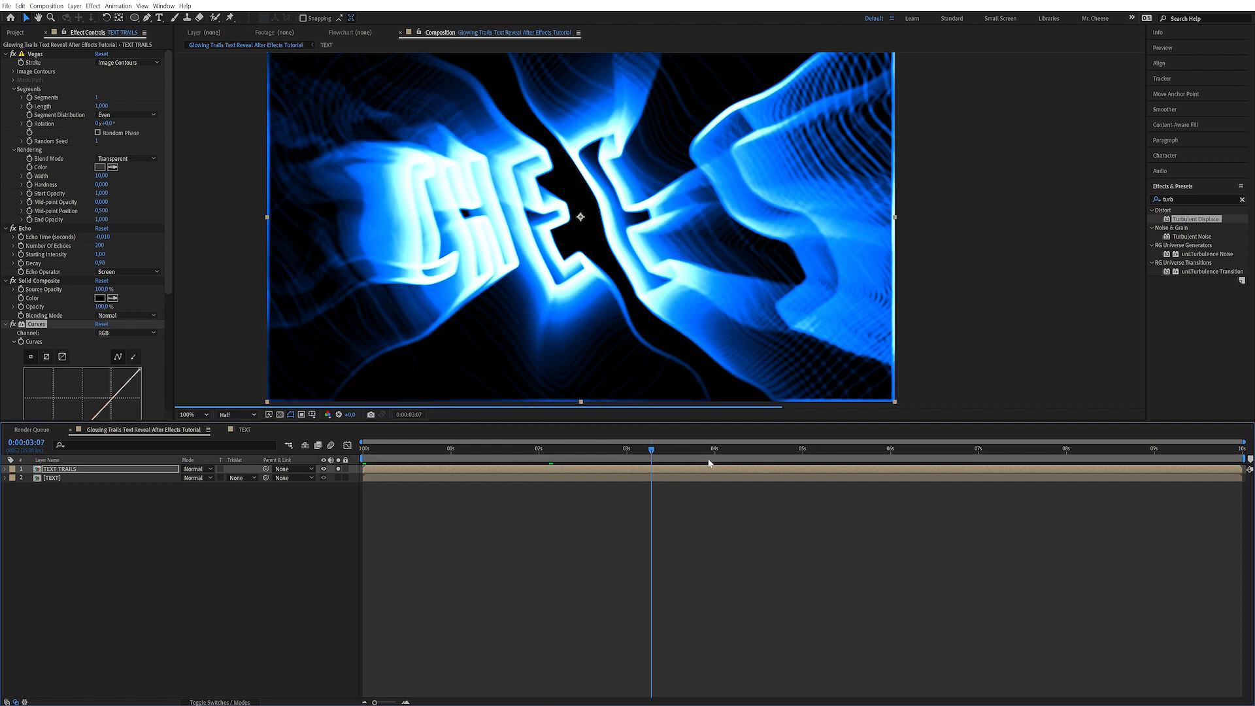
pyautogui.click(172, 527)
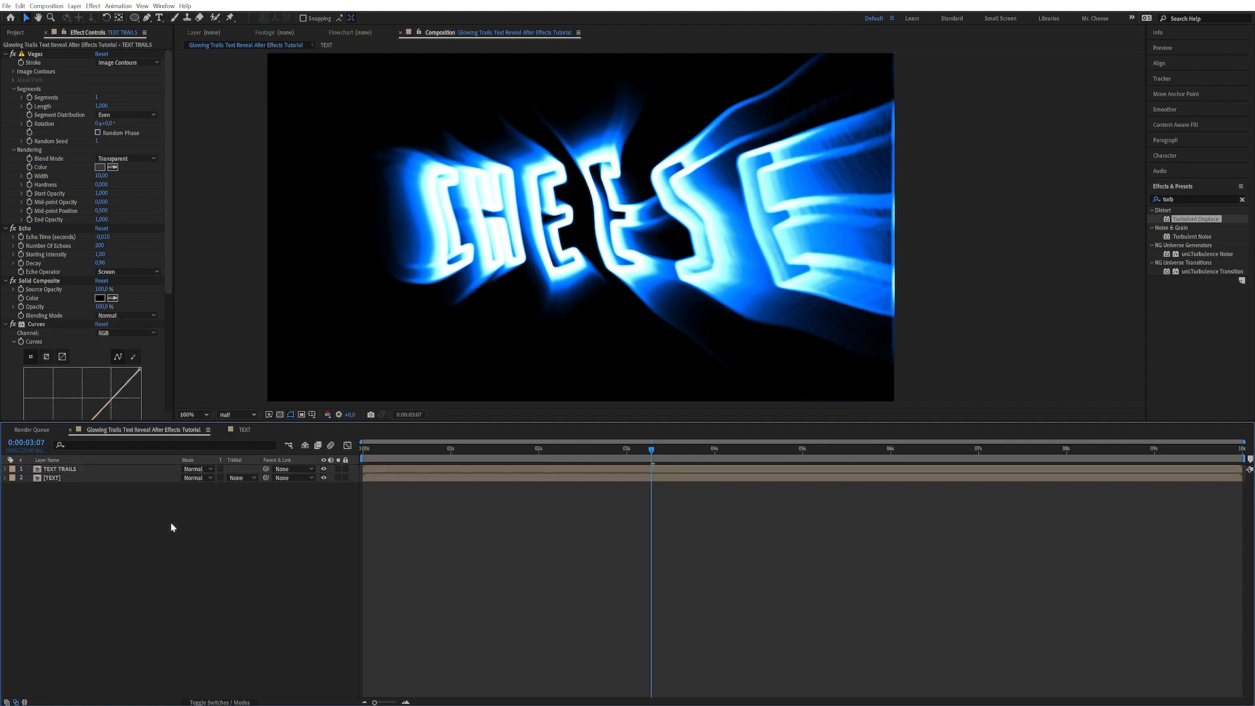
pyautogui.click(105, 478)
pyautogui.click(120, 525)
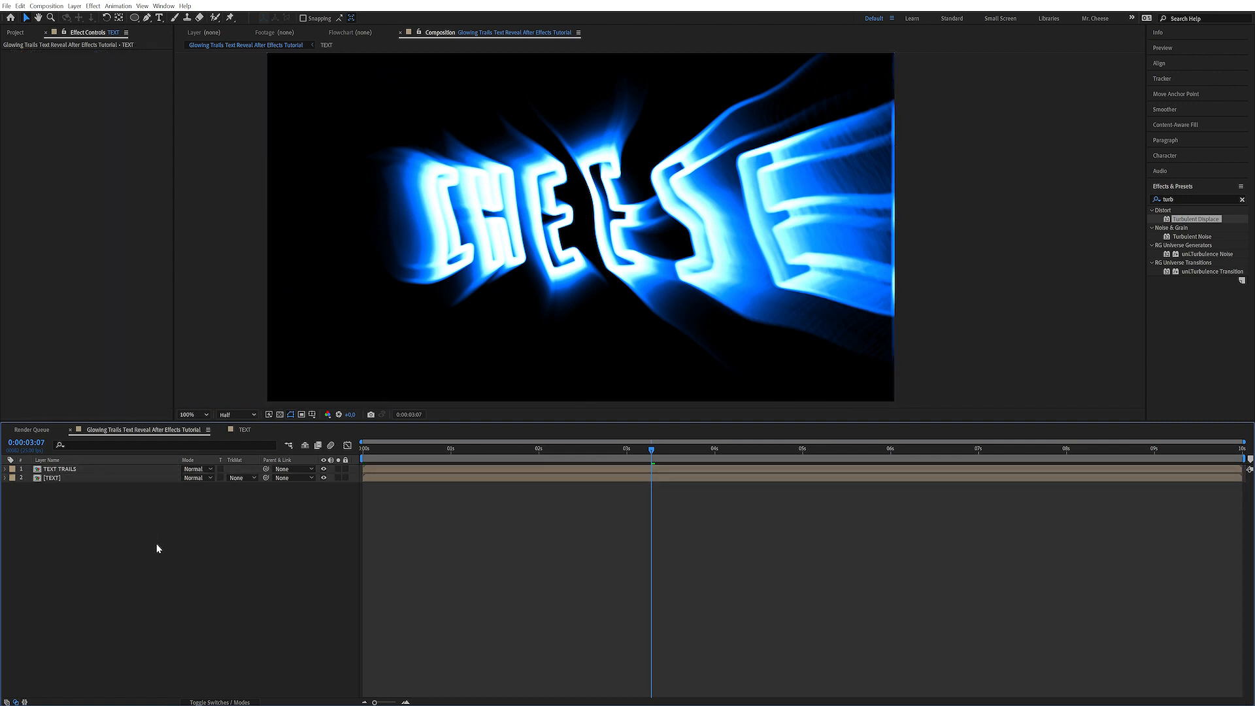
# Step: Create a black solid named BG and place it beneath the TEXT layer
pyautogui.click(75, 6)
pyautogui.moveTo(130, 18)
pyautogui.click(235, 28)
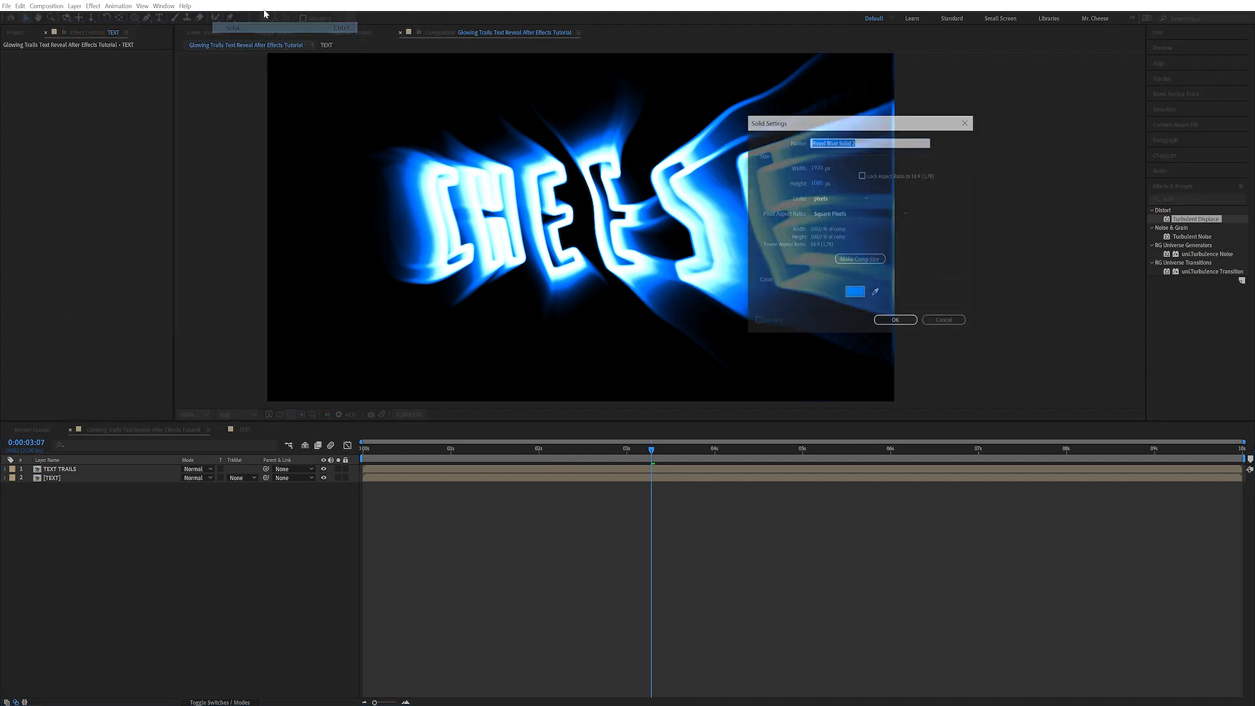
pyautogui.write('BG')
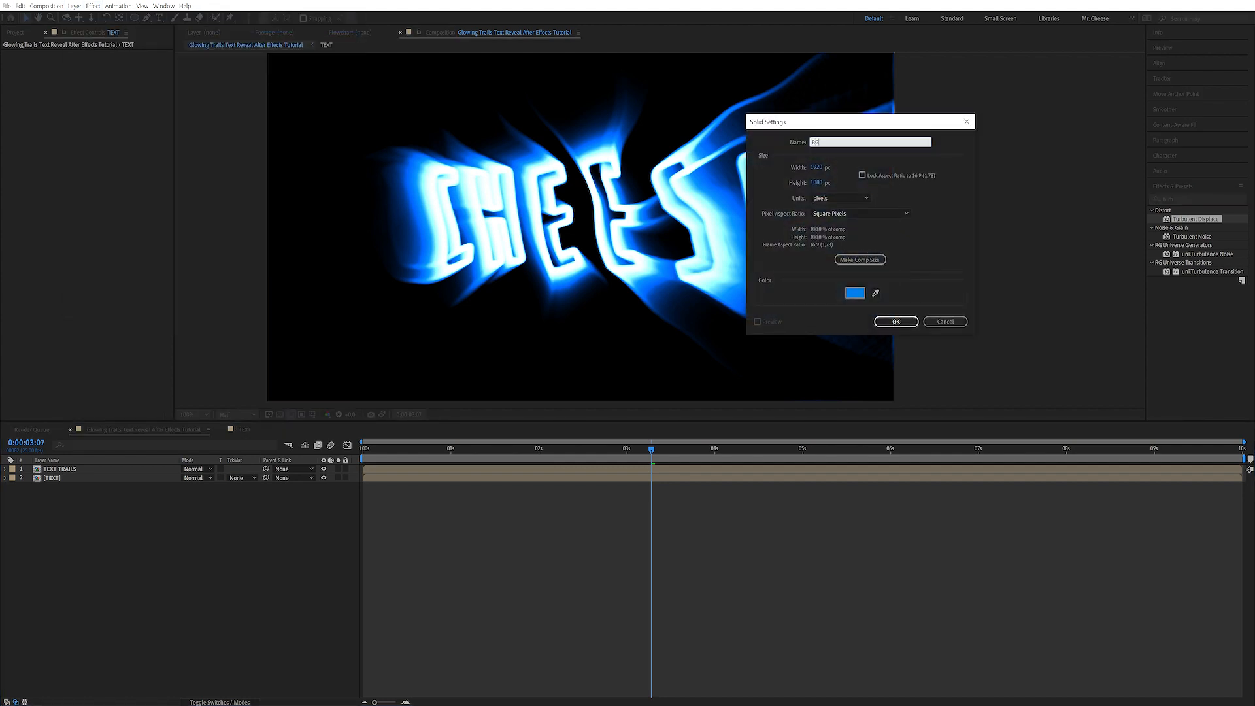
pyautogui.click(864, 292)
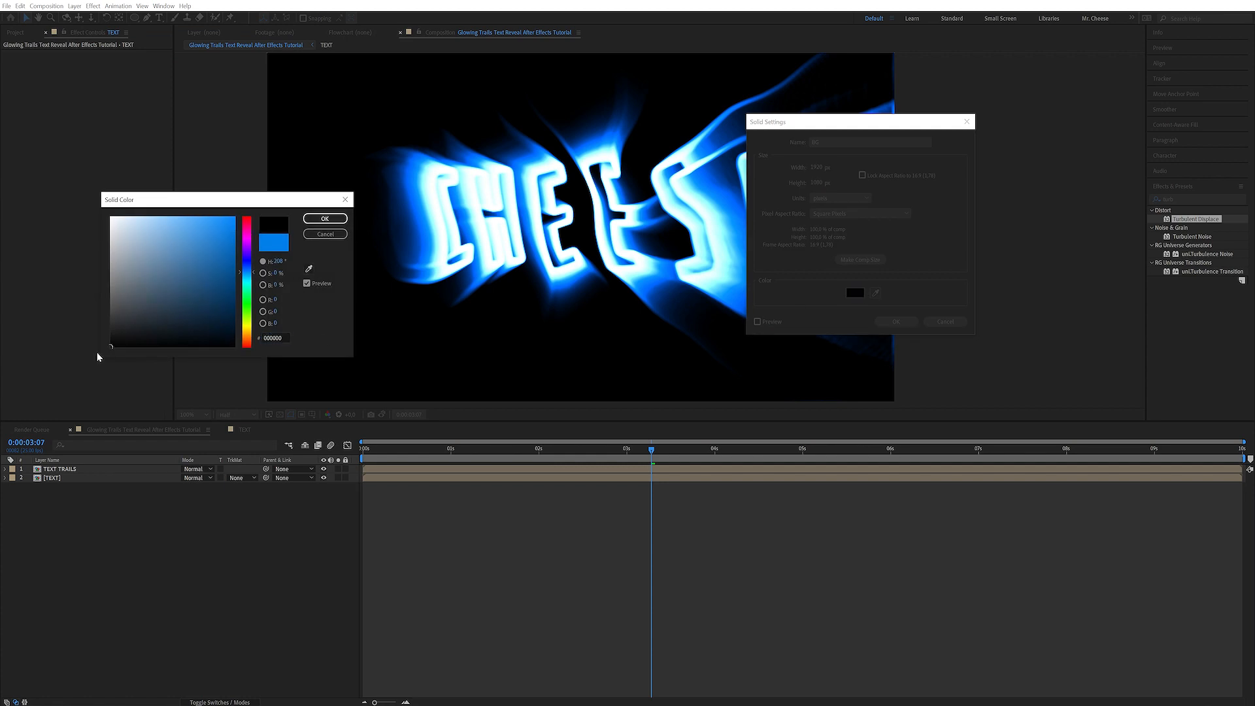
pyautogui.click(325, 219)
pyautogui.click(896, 321)
pyautogui.moveTo(52, 469); pyautogui.dragTo(67, 547)
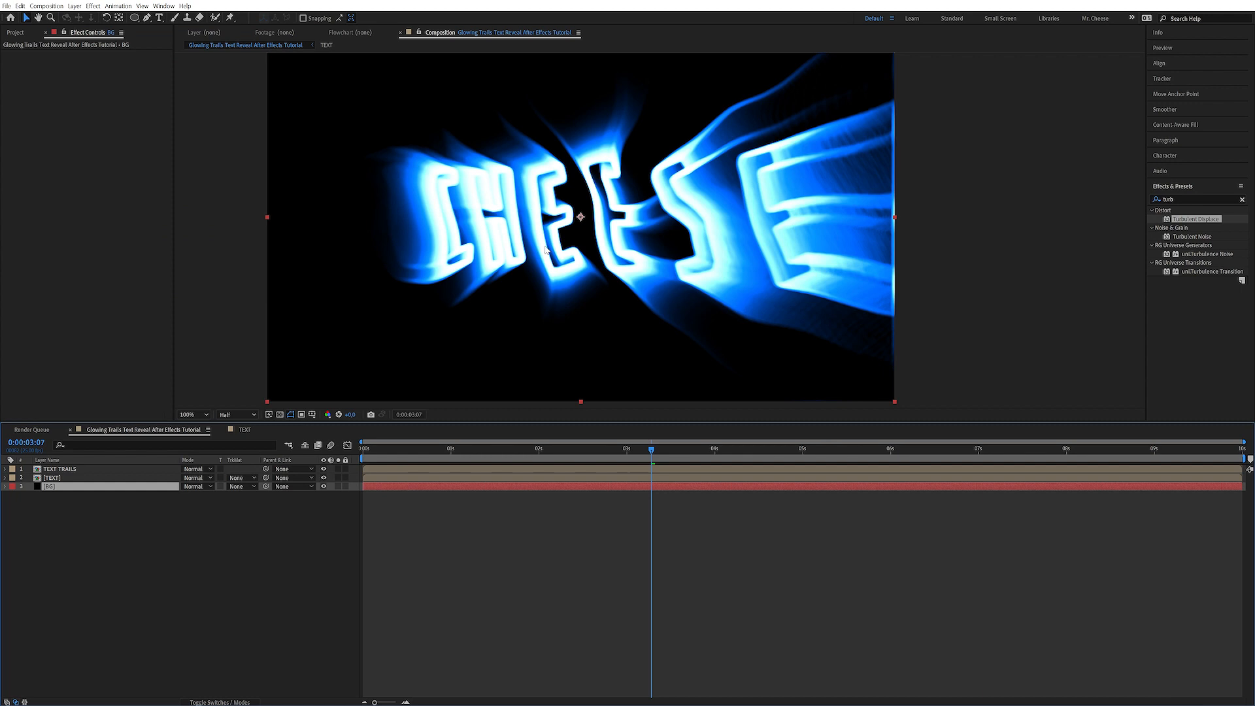
# Step: Set the TEXT TRAILS layer's blending mode to Screen
pyautogui.click(74, 469)
pyautogui.click(199, 470)
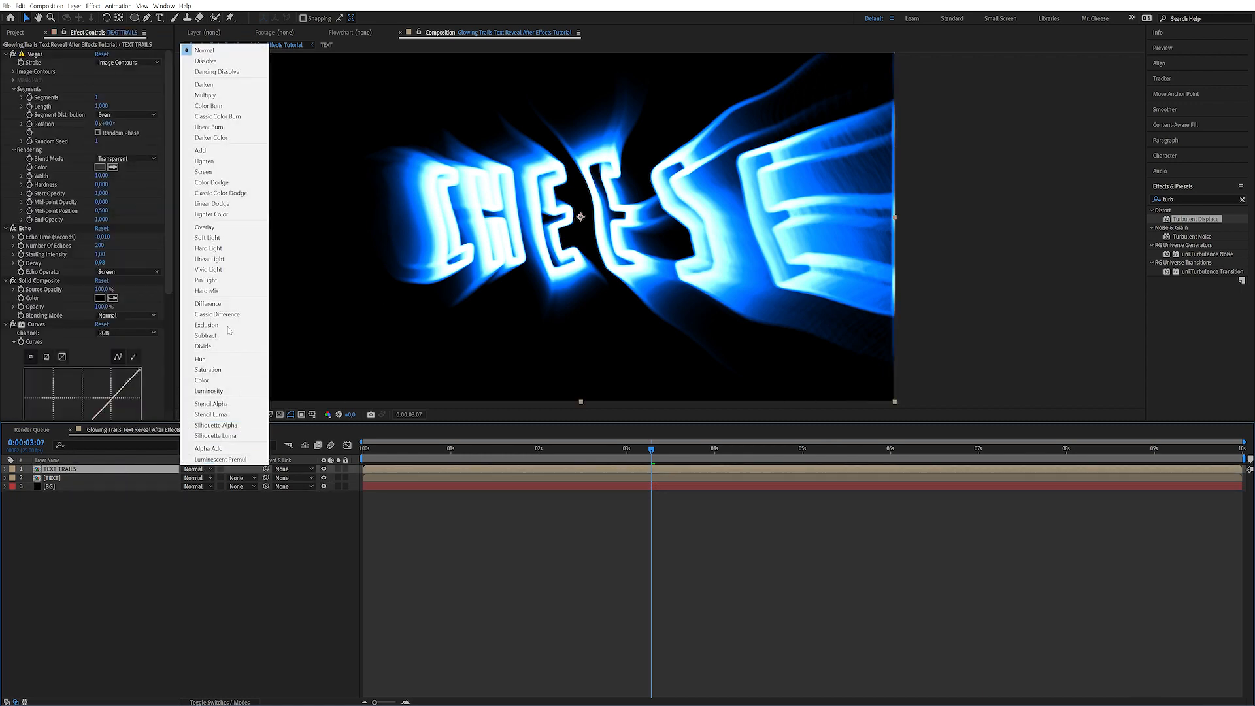
pyautogui.click(227, 172)
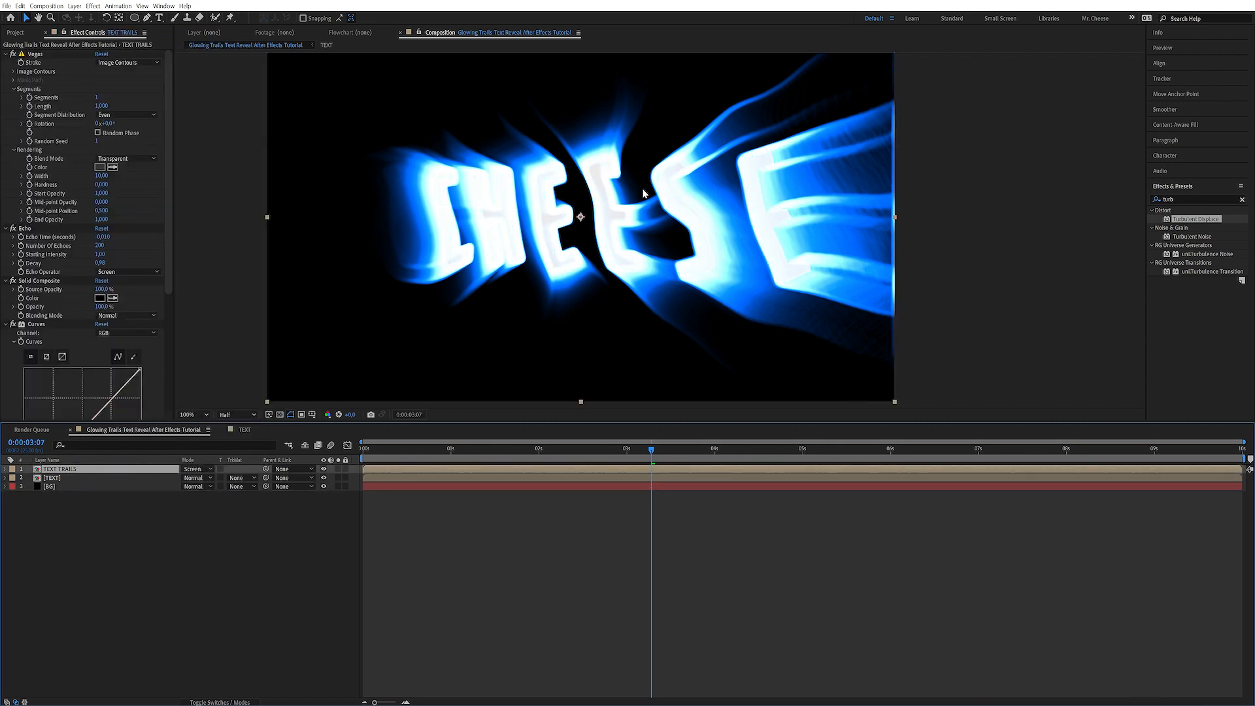
pyautogui.click(69, 517)
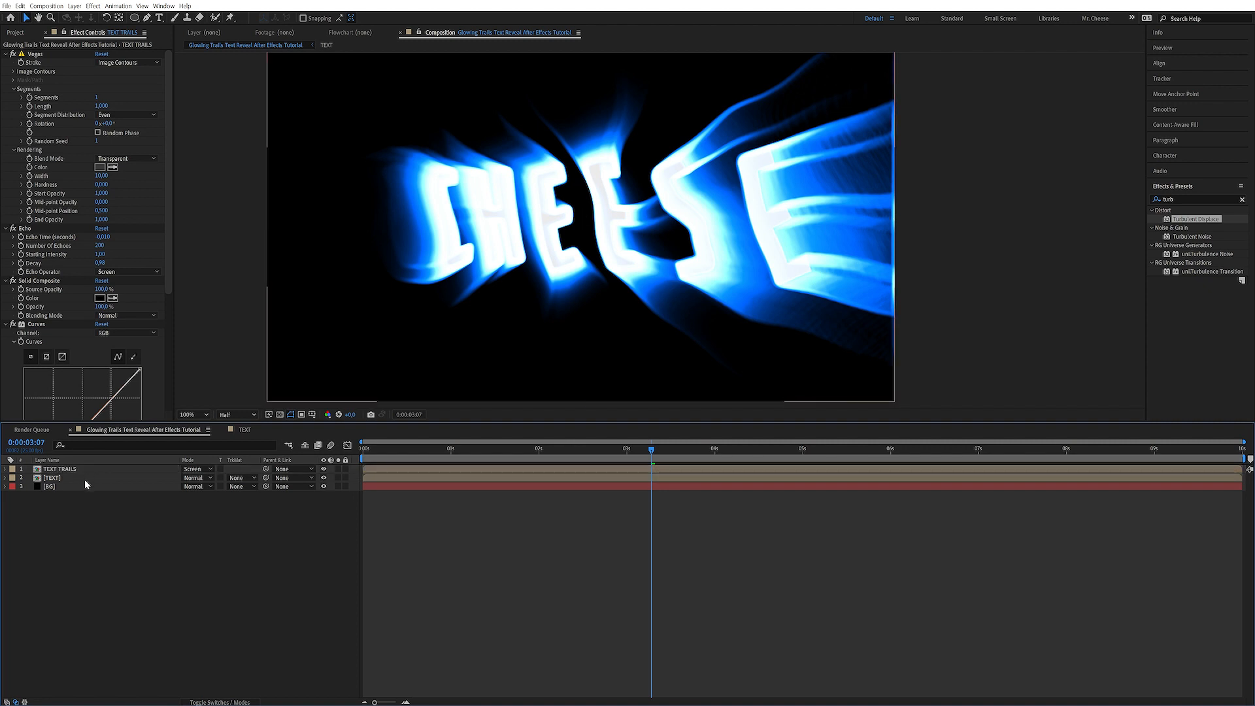
pyautogui.click(73, 488)
pyautogui.click(92, 548)
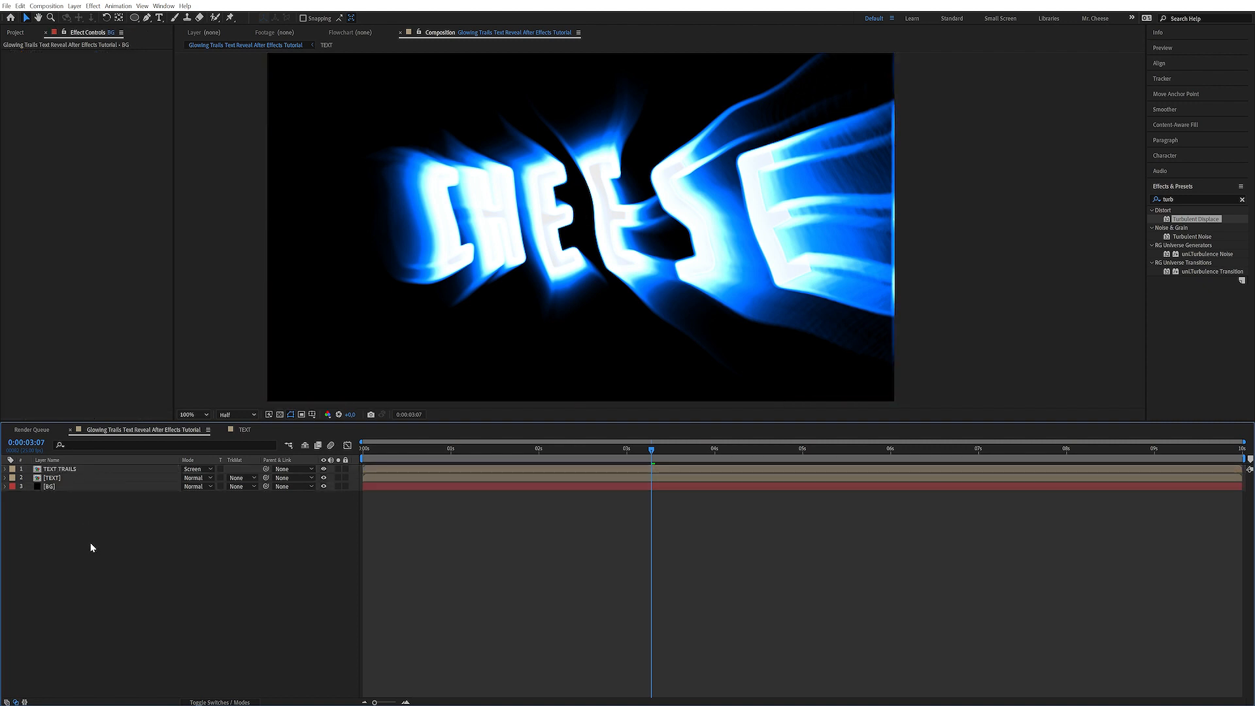
# Step: Add an adjustment layer above all layers and name it Glow
pyautogui.click(75, 6)
pyautogui.moveTo(131, 17)
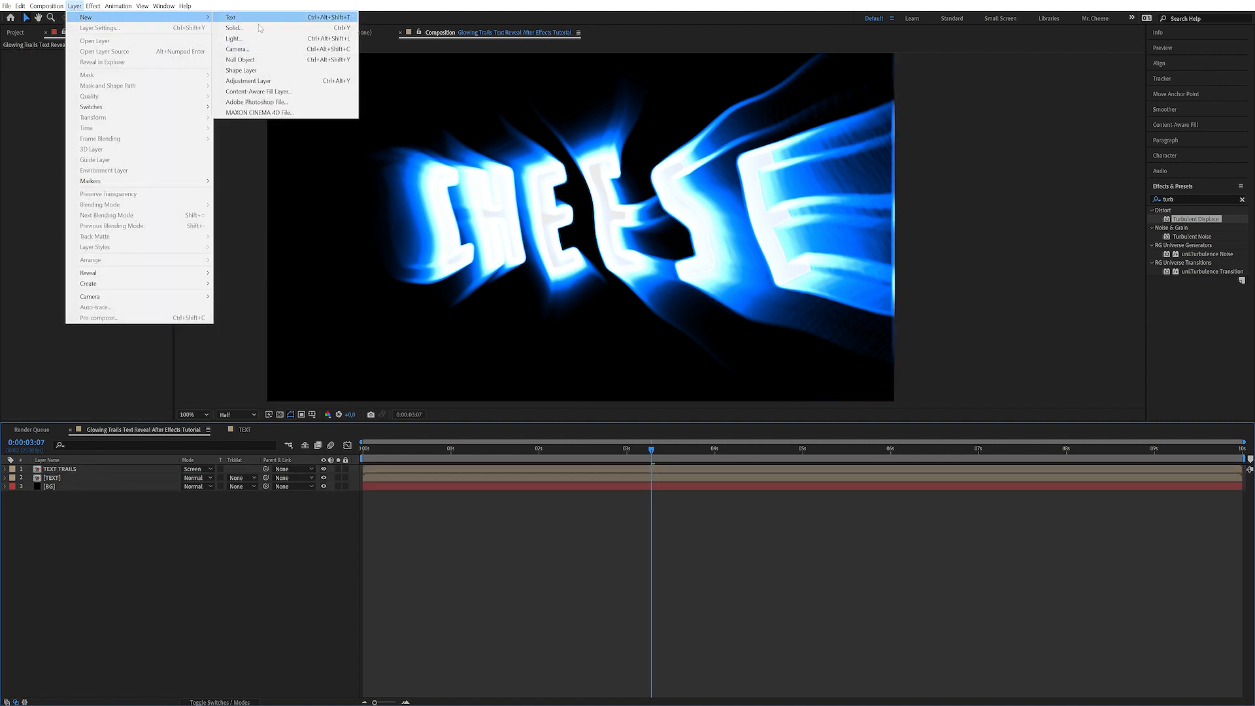
pyautogui.click(265, 81)
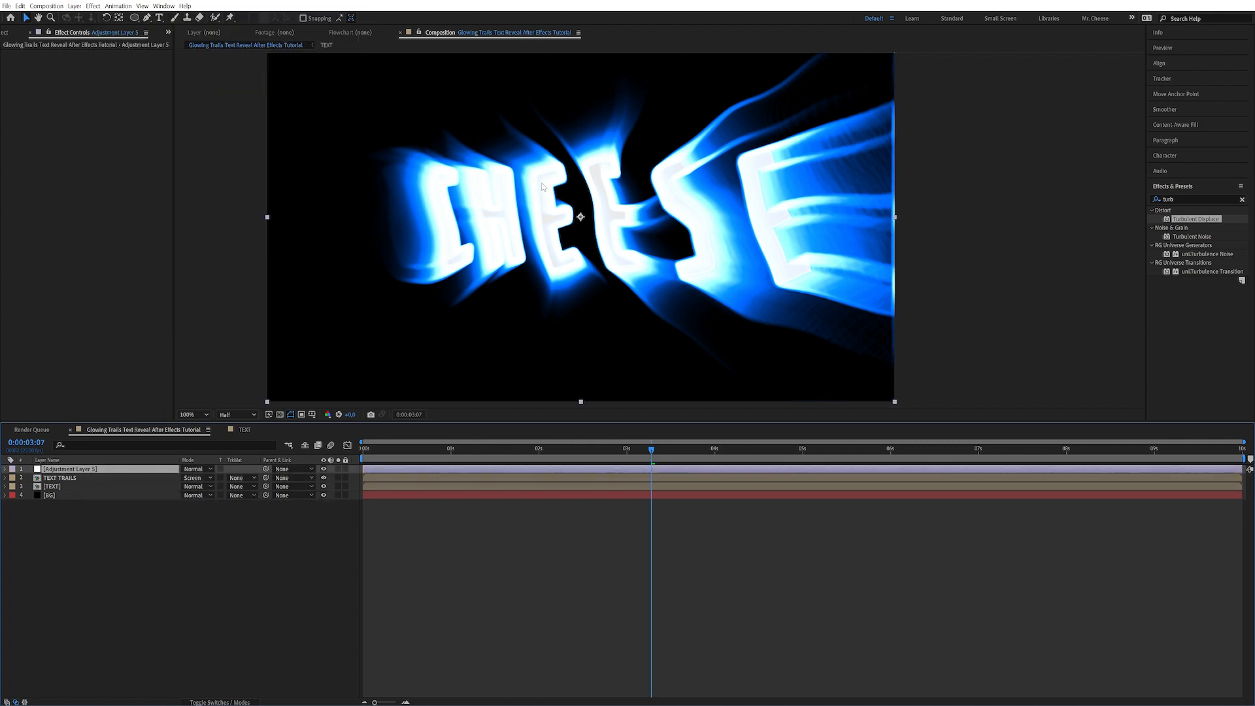
pyautogui.press('Return')
pyautogui.write('Glow')
pyautogui.press('Return')
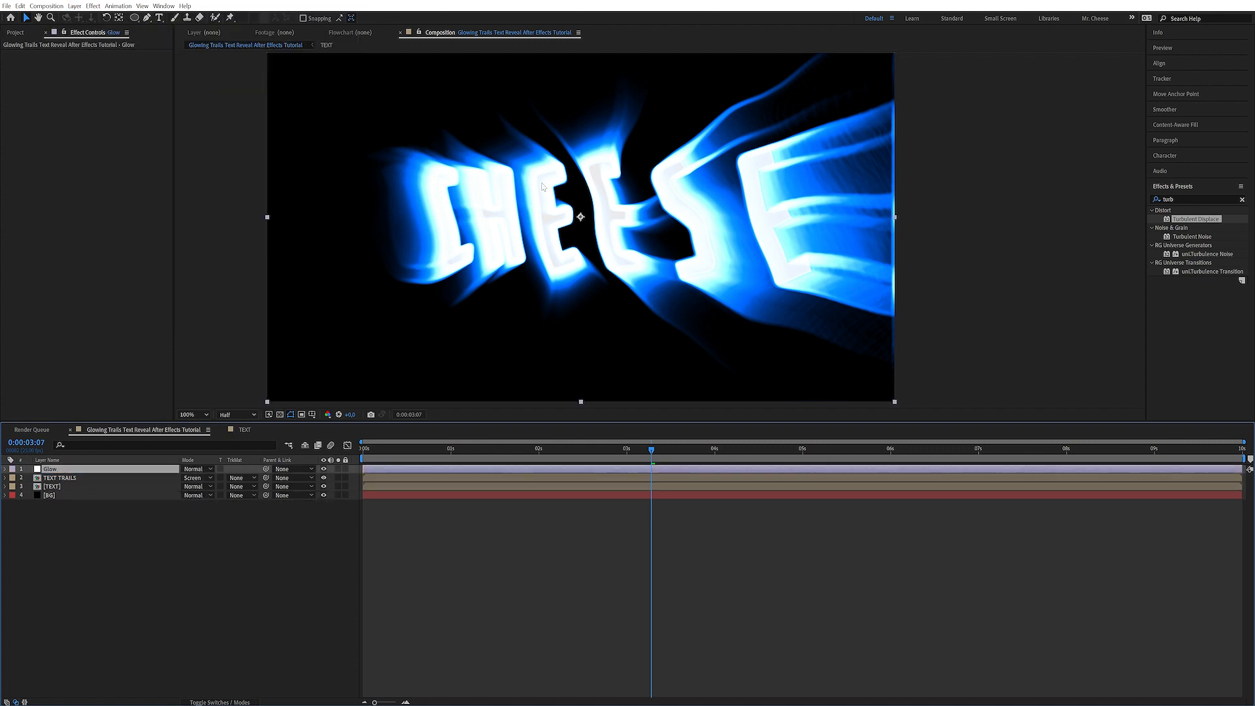
# Step: Apply the Stylize Glow effect to the Glow adjustment layer and set its Glow Threshold to 30%
pyautogui.click(1191, 195)
pyautogui.write('glo')
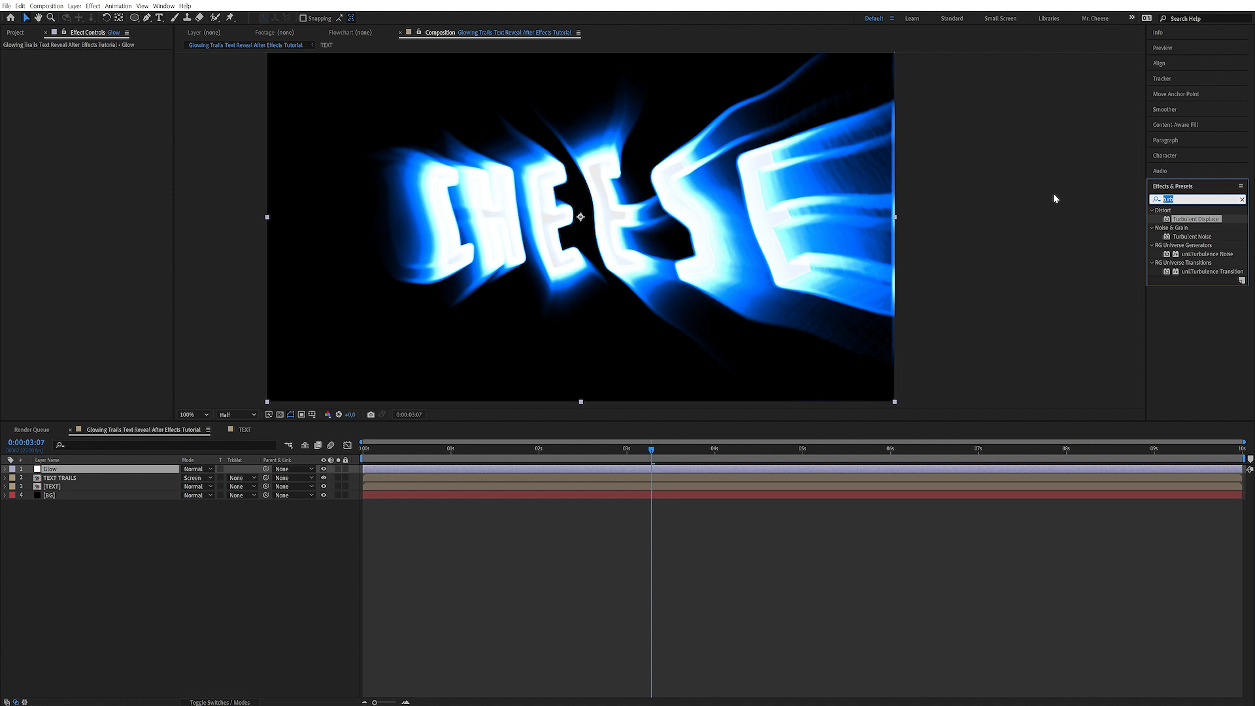
pyautogui.write('w')
pyautogui.doubleClick(1188, 358)
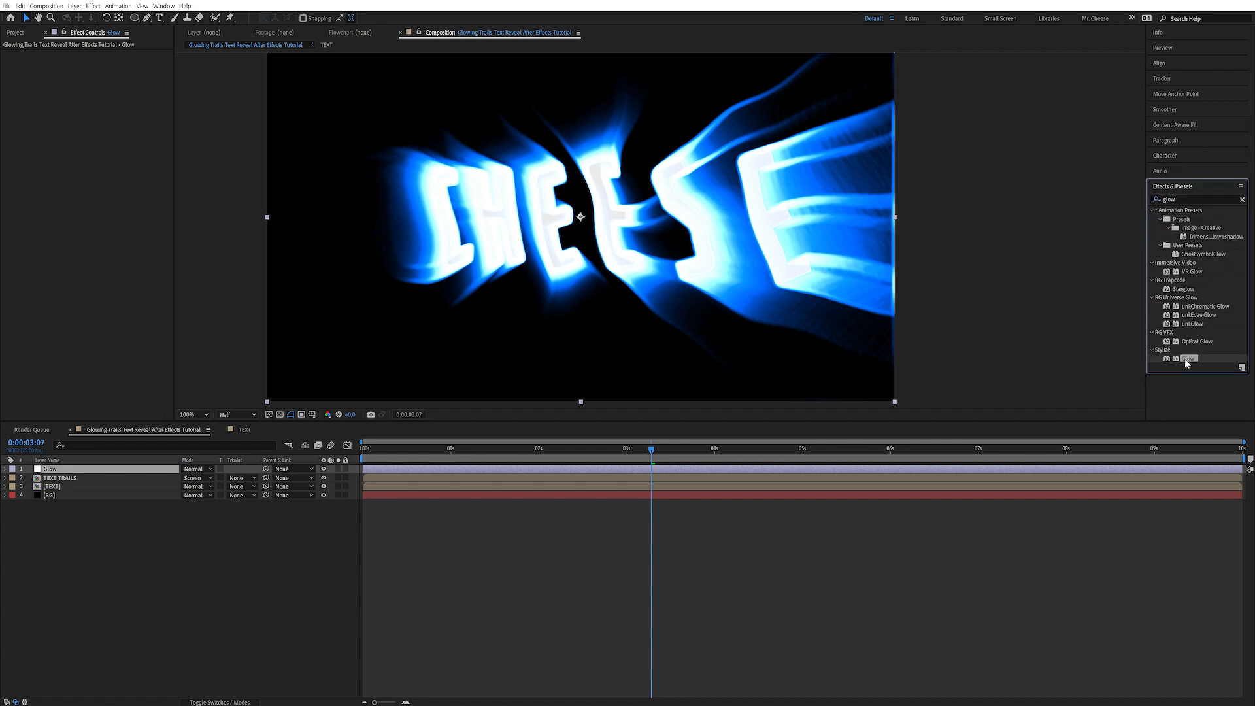
pyautogui.click(100, 71)
pyautogui.write('30')
pyautogui.press('Return')
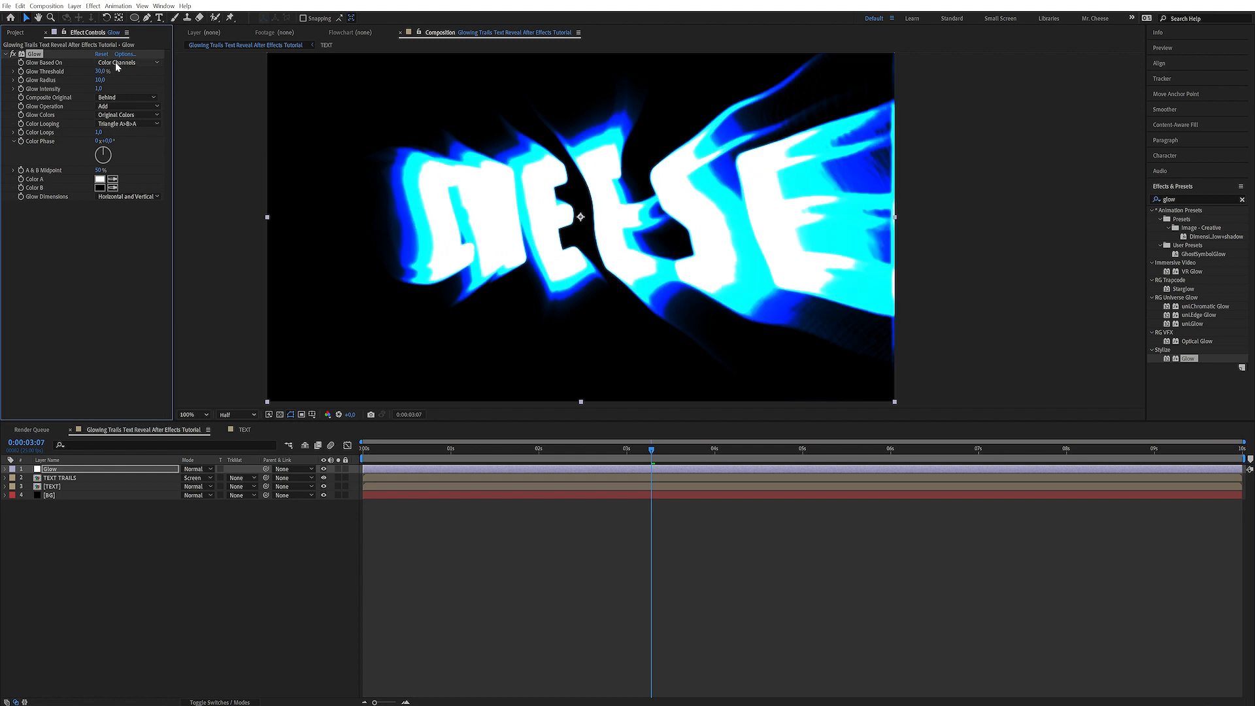
# Step: Set the effect's Glow Colors to A & B Colors and its Glow Radius to 35
pyautogui.click(122, 115)
pyautogui.click(125, 136)
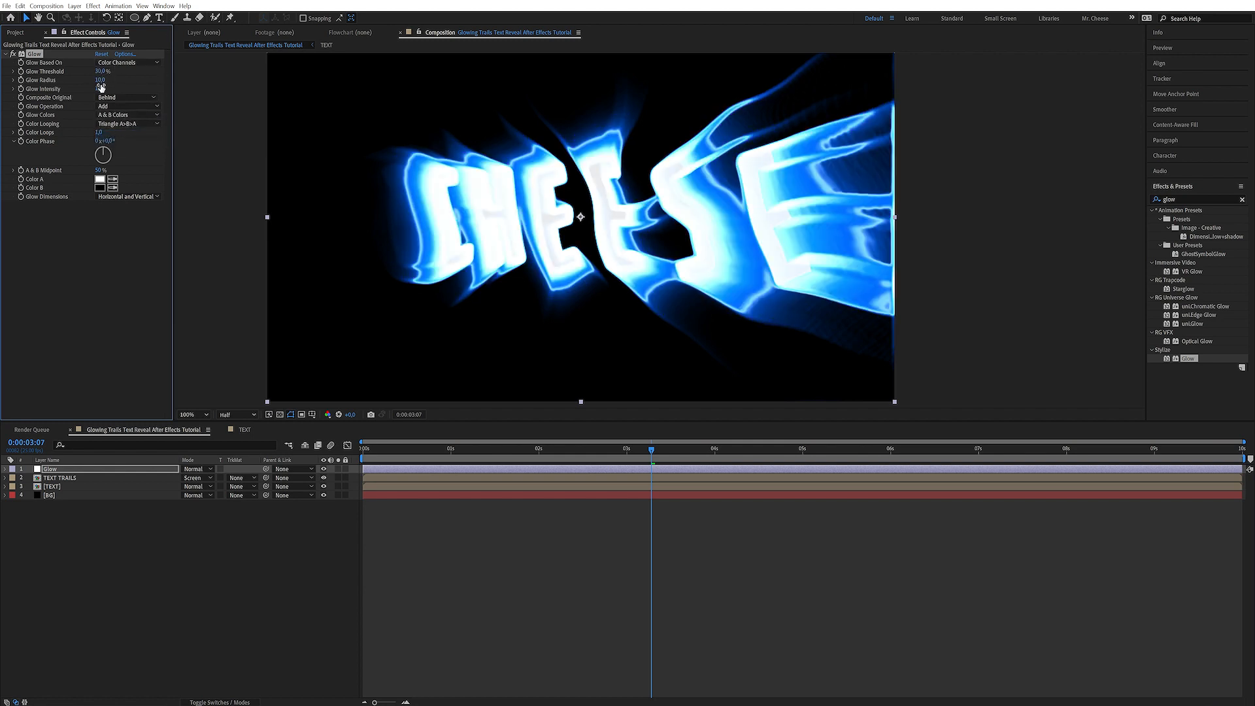
pyautogui.moveTo(102, 79); pyautogui.dragTo(119, 79)
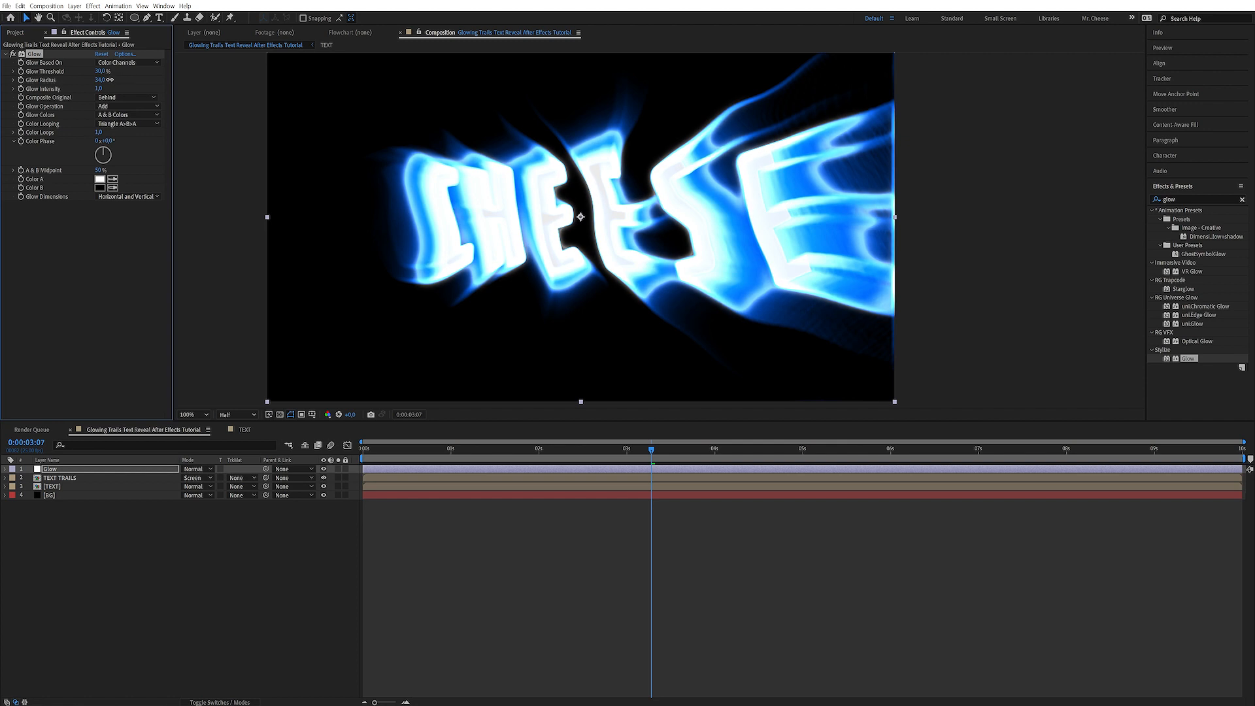
# Step: Set the effect's Color A to pale cyan C1F7FF and its Color B to a bright blue
pyautogui.click(99, 179)
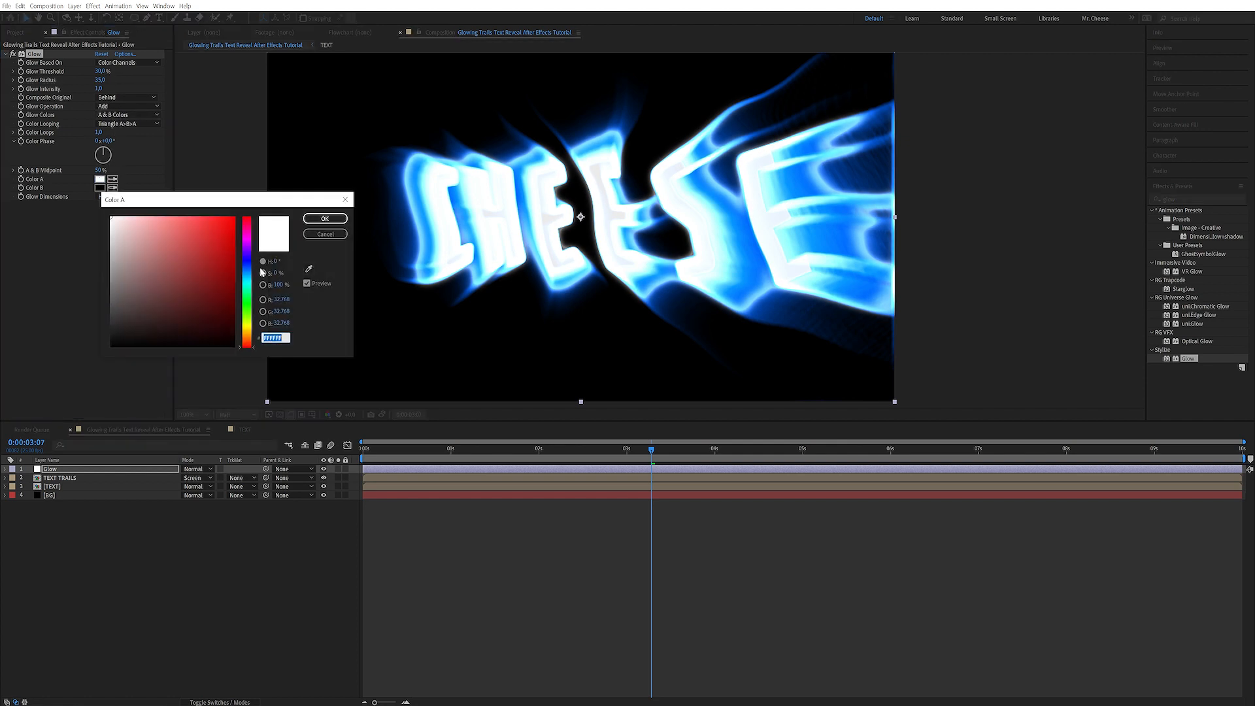
pyautogui.click(246, 280)
pyautogui.click(140, 216)
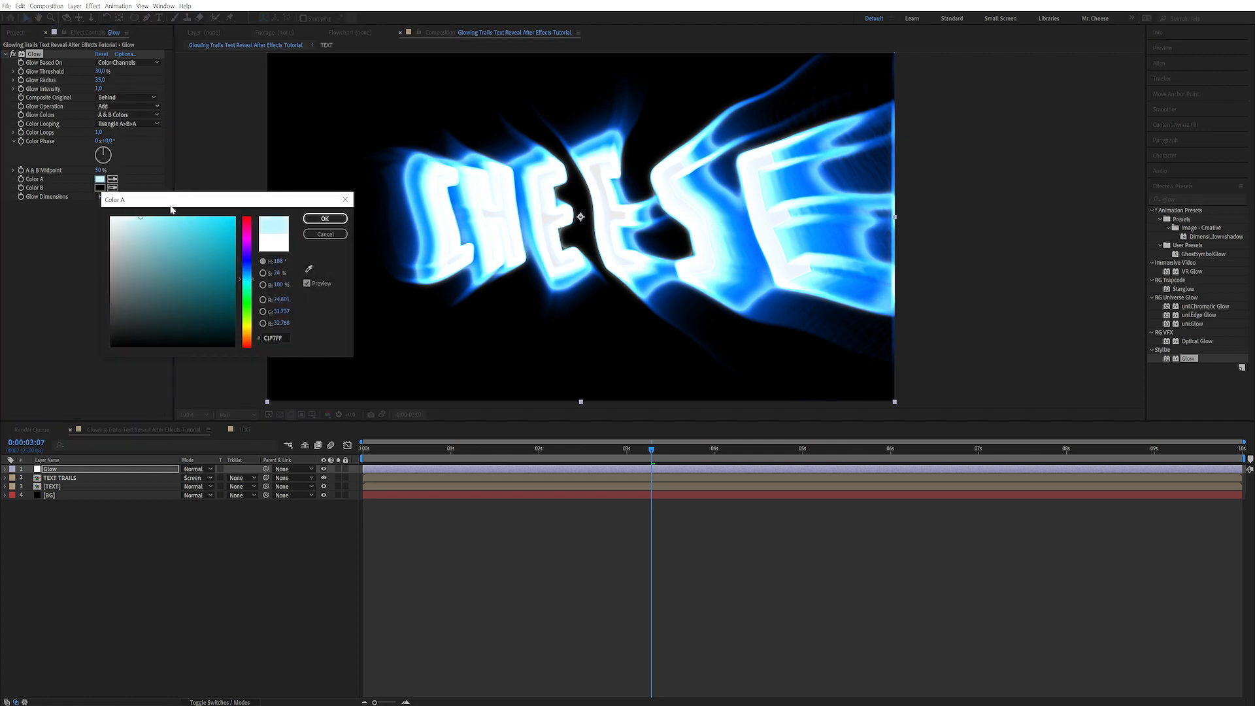
pyautogui.click(325, 218)
pyautogui.click(99, 187)
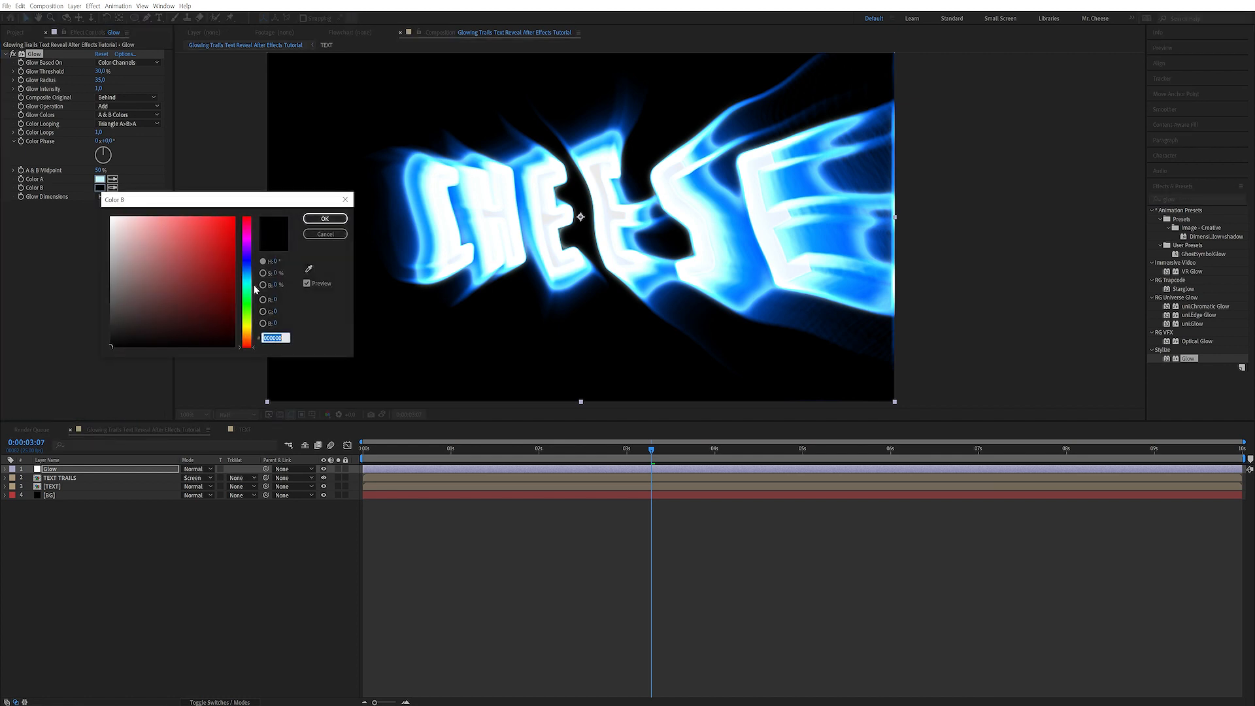
pyautogui.click(248, 279)
pyautogui.click(207, 226)
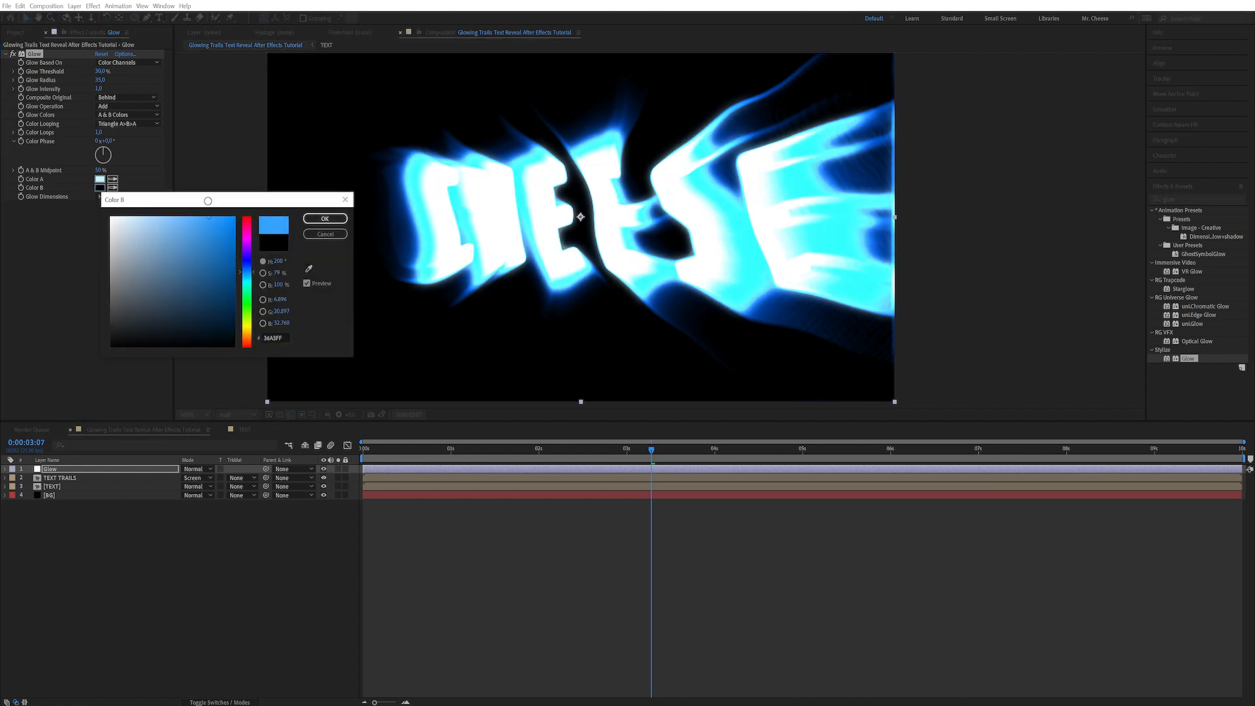
pyautogui.click(325, 218)
# Step: Set Glow Radius to 50 and Glow Intensity to 0.8, with Glow Operation on Screen
pyautogui.click(99, 79)
pyautogui.write('50')
pyautogui.press('Return')
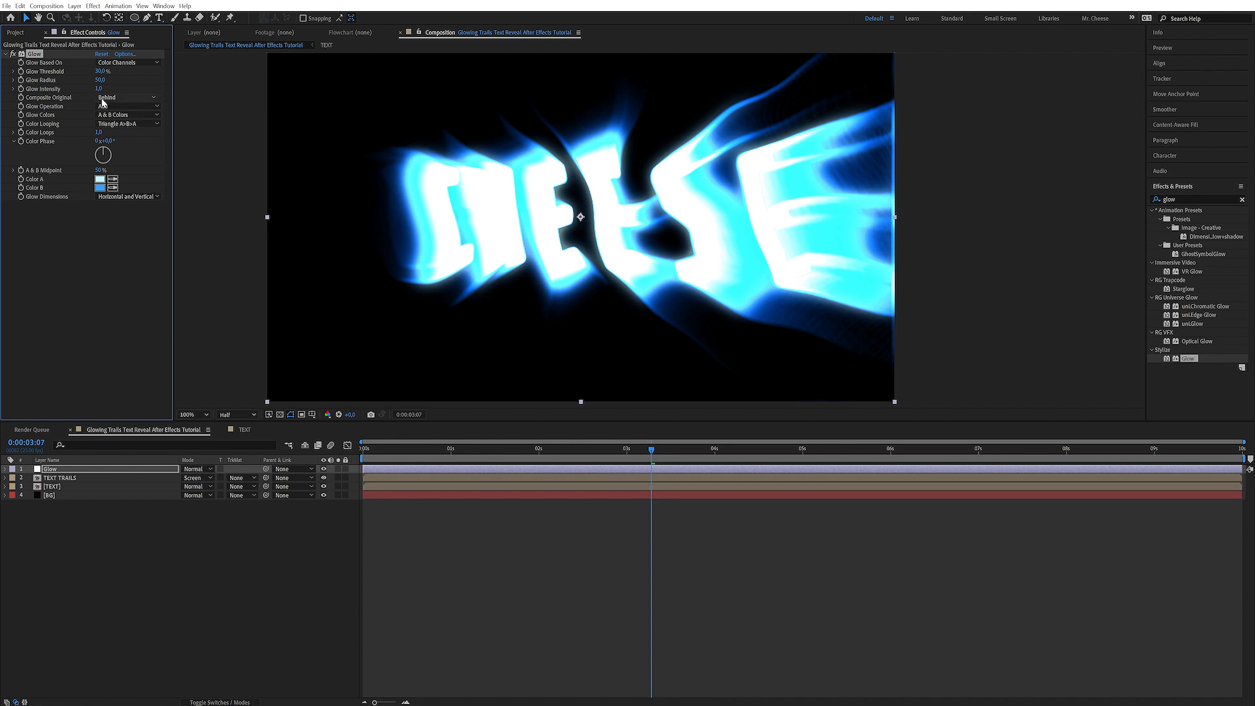
pyautogui.moveTo(97, 87); pyautogui.dragTo(92, 88)
pyautogui.click(129, 106)
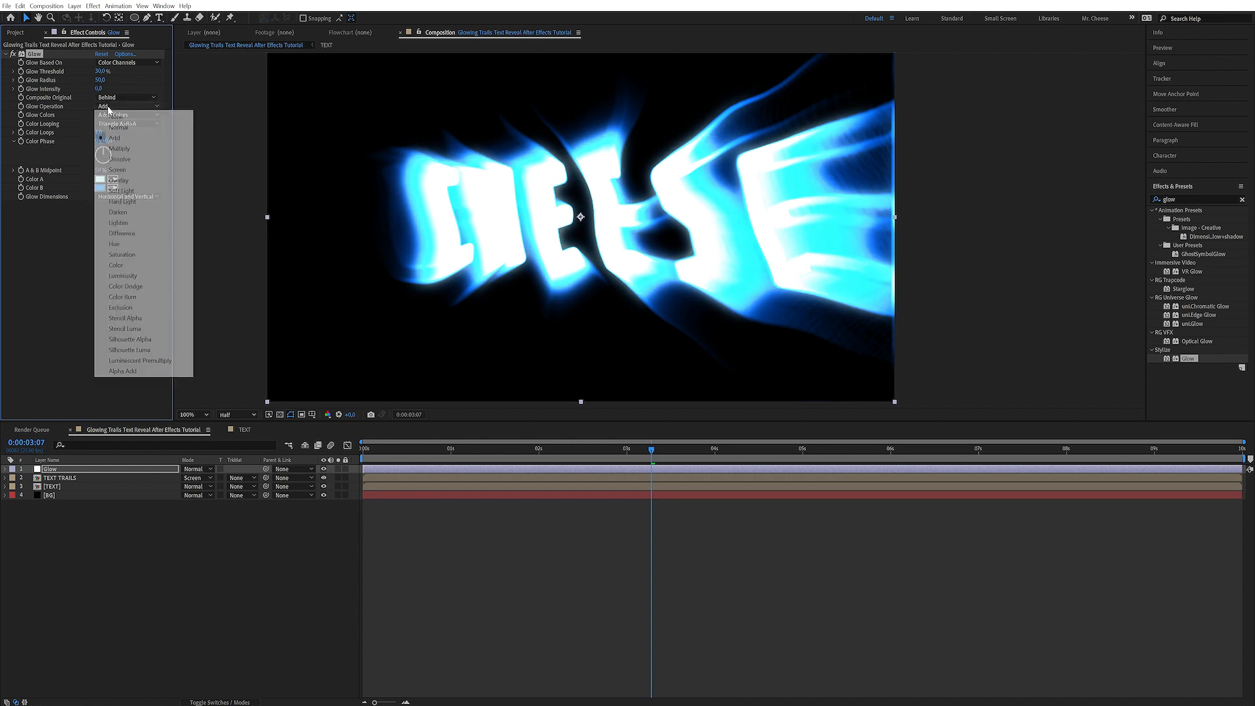
pyautogui.click(131, 171)
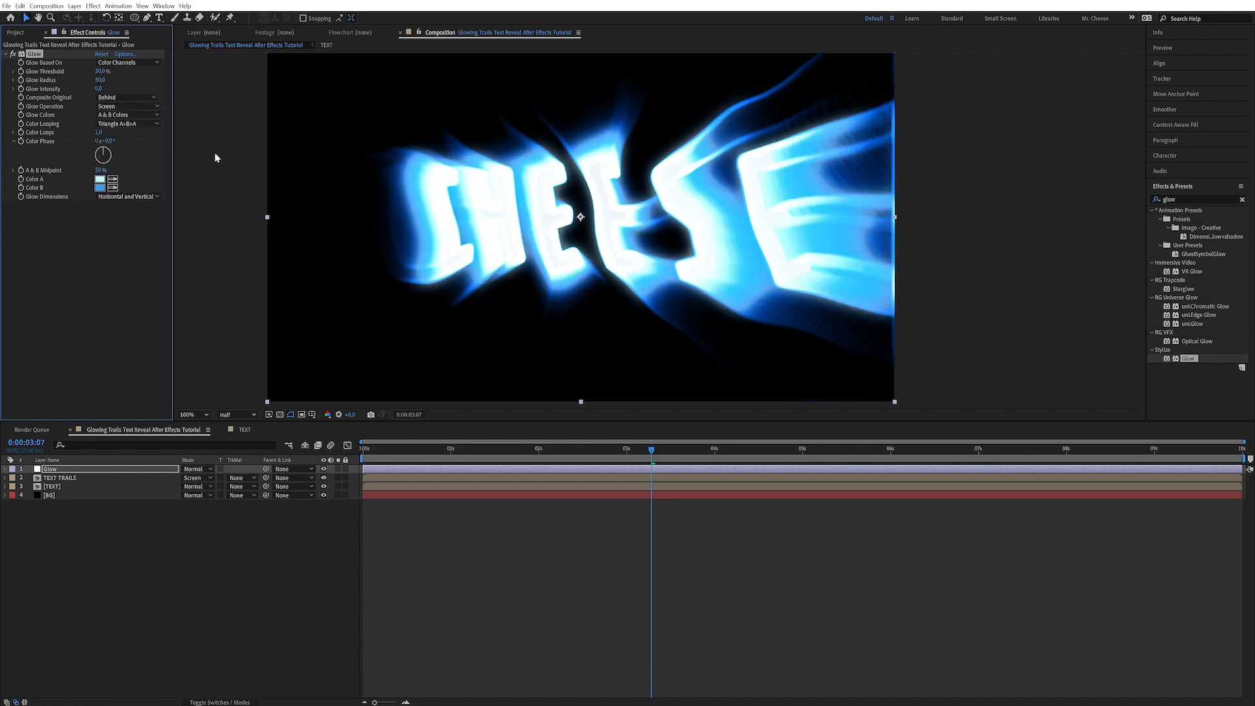
# Step: Compare the image with and without the Glow layer, then set Glow Radius to 55, Color Phase to 180° and Glow Intensity to 0.6
pyautogui.click(323, 470)
pyautogui.click(324, 470)
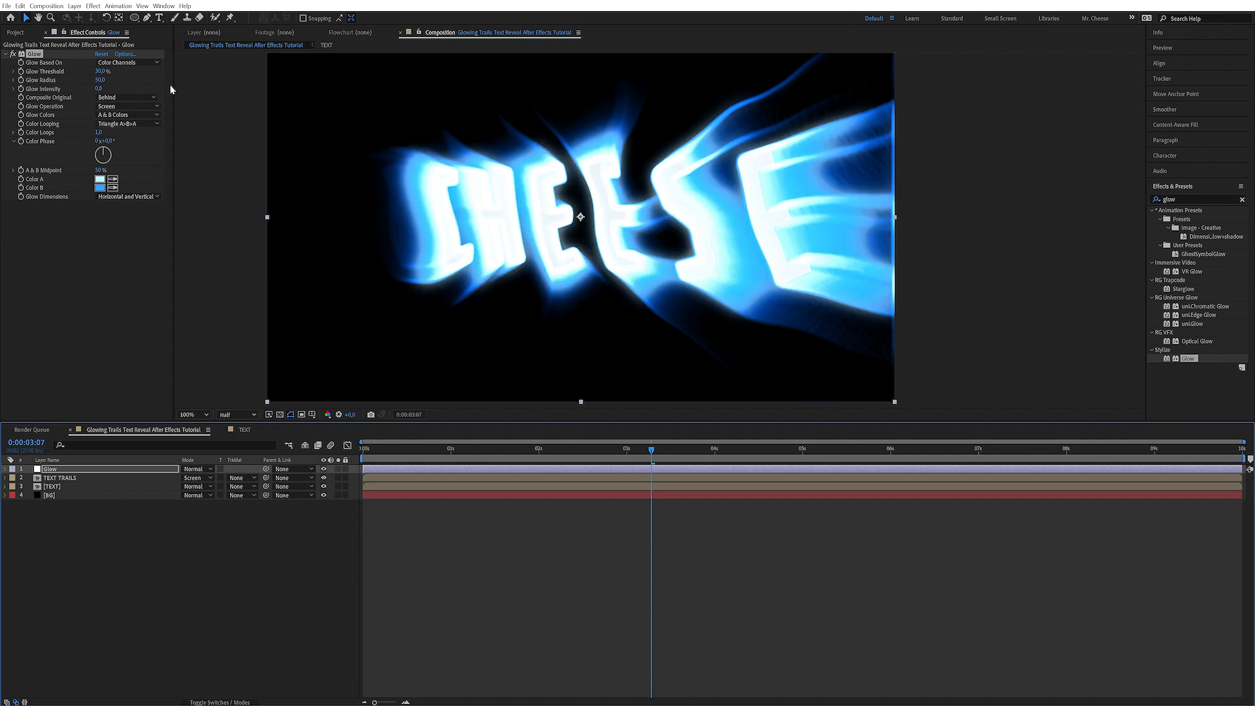
pyautogui.moveTo(99, 80); pyautogui.dragTo(100, 93)
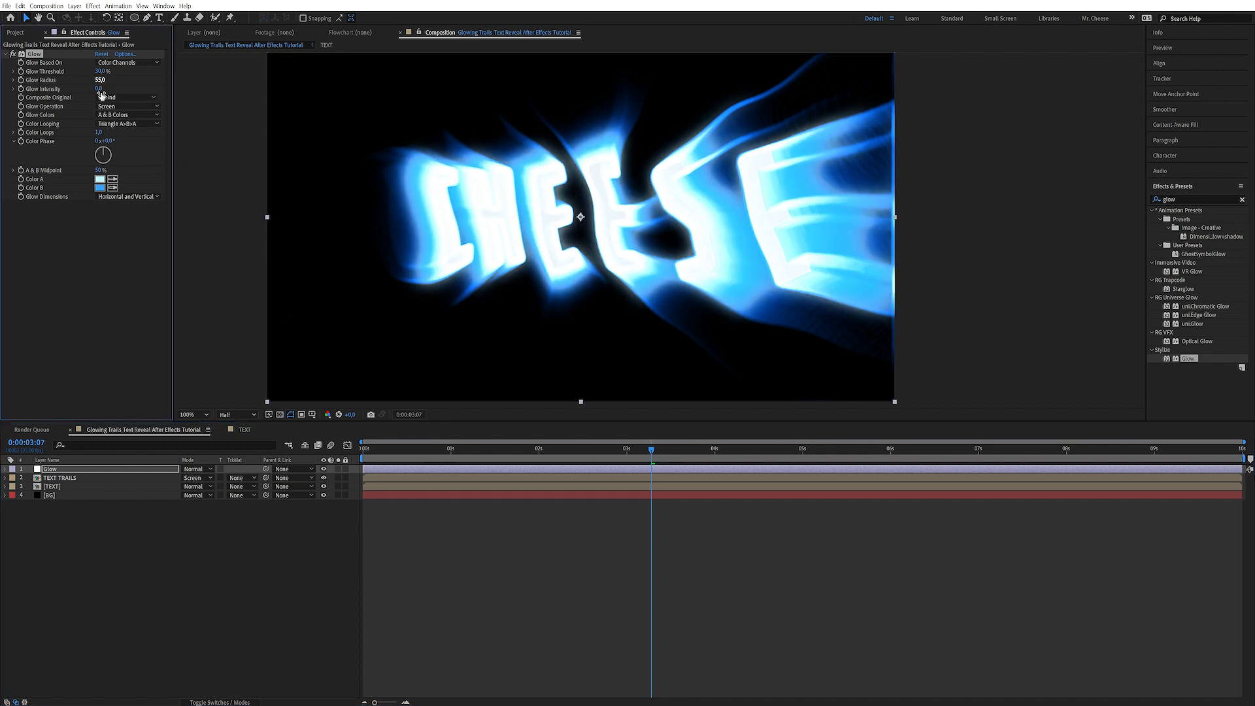
pyautogui.click(107, 141)
pyautogui.write('180')
pyautogui.press('Return')
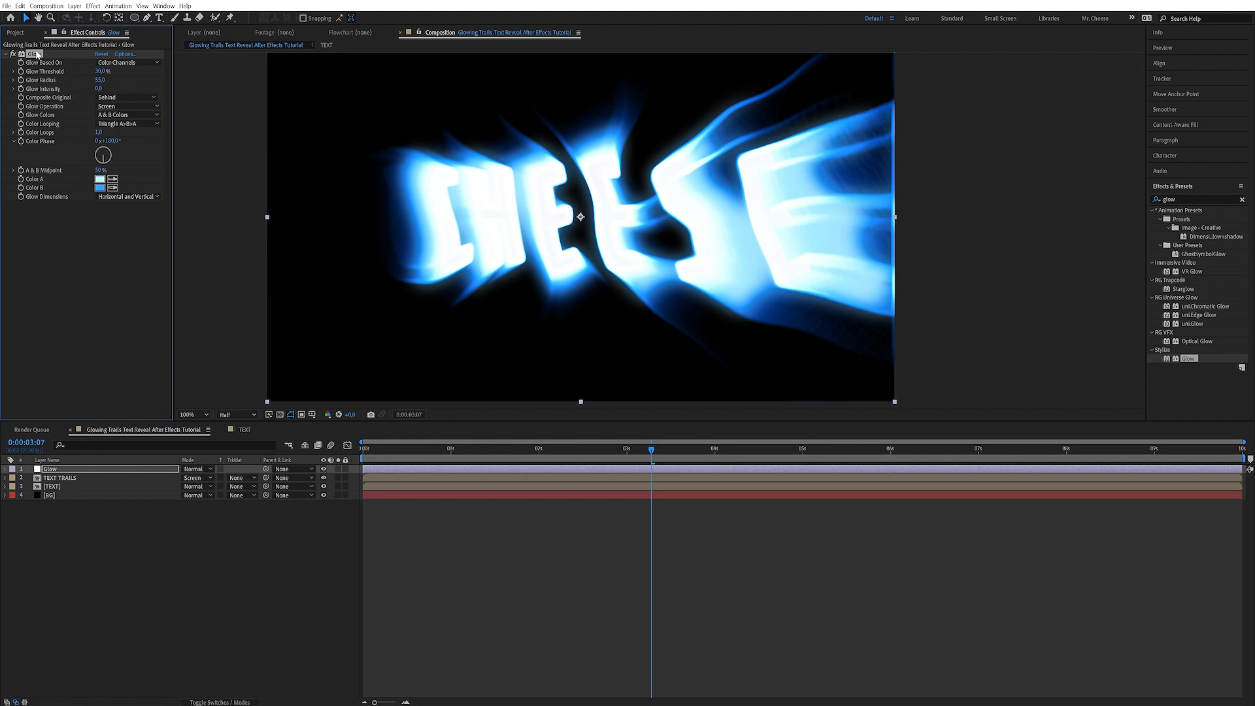
pyautogui.moveTo(99, 89); pyautogui.dragTo(80, 89)
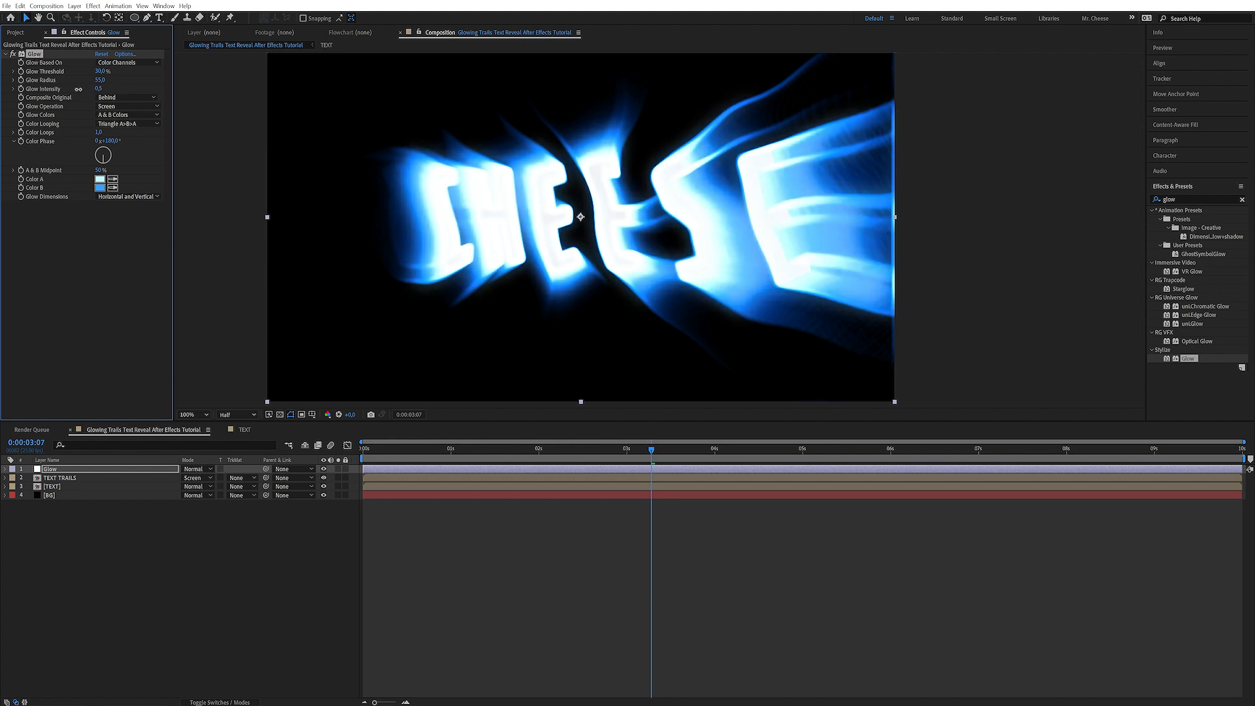
# Step: Duplicate the Glow effect and sample the copy's blue Color B as its Color A
pyautogui.hotkey('ctrl', 'd')
pyautogui.click(113, 331)
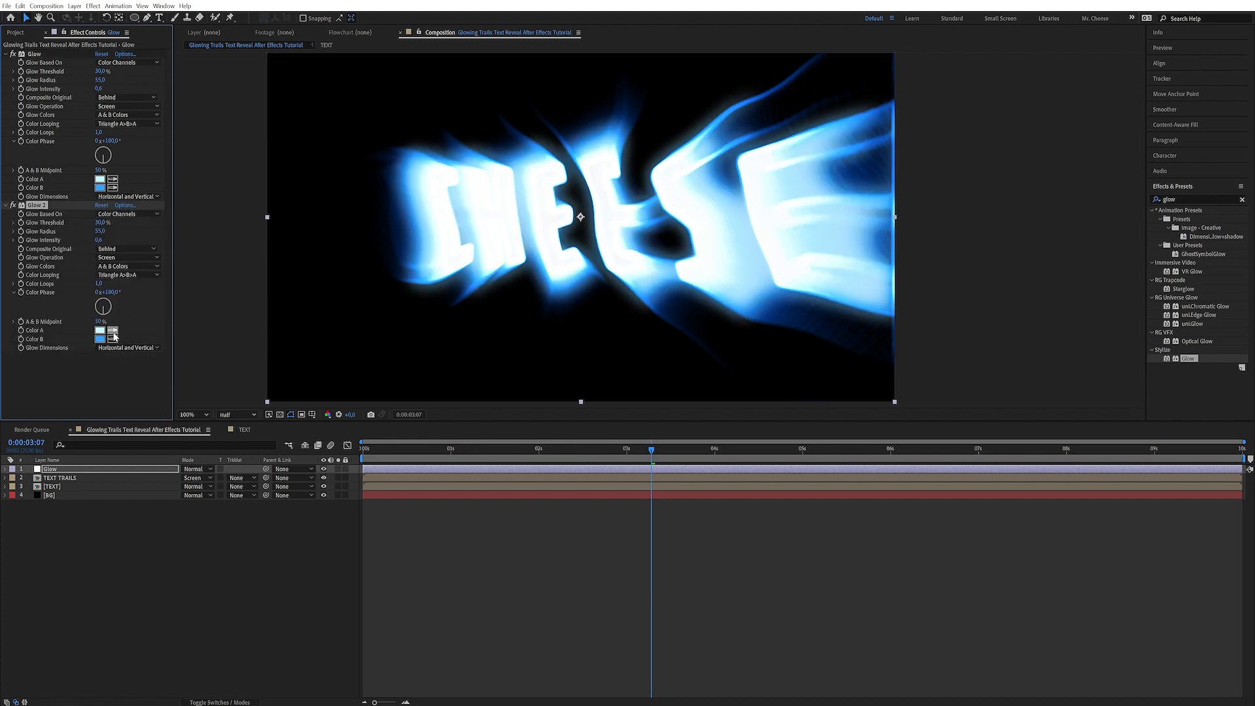
pyautogui.click(100, 339)
# Step: Give the duplicated Glow effect a deeper, fully saturated blue Color B and increase its Glow Radius
pyautogui.click(99, 339)
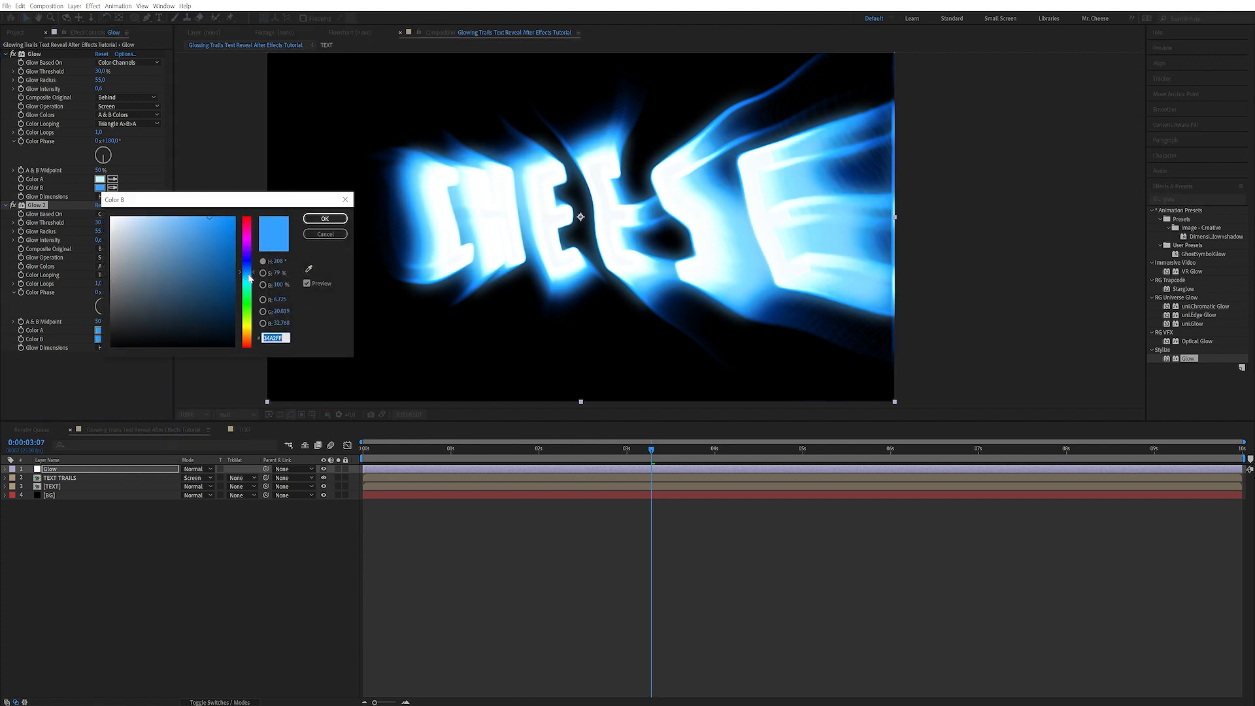
pyautogui.click(234, 217)
pyautogui.click(325, 218)
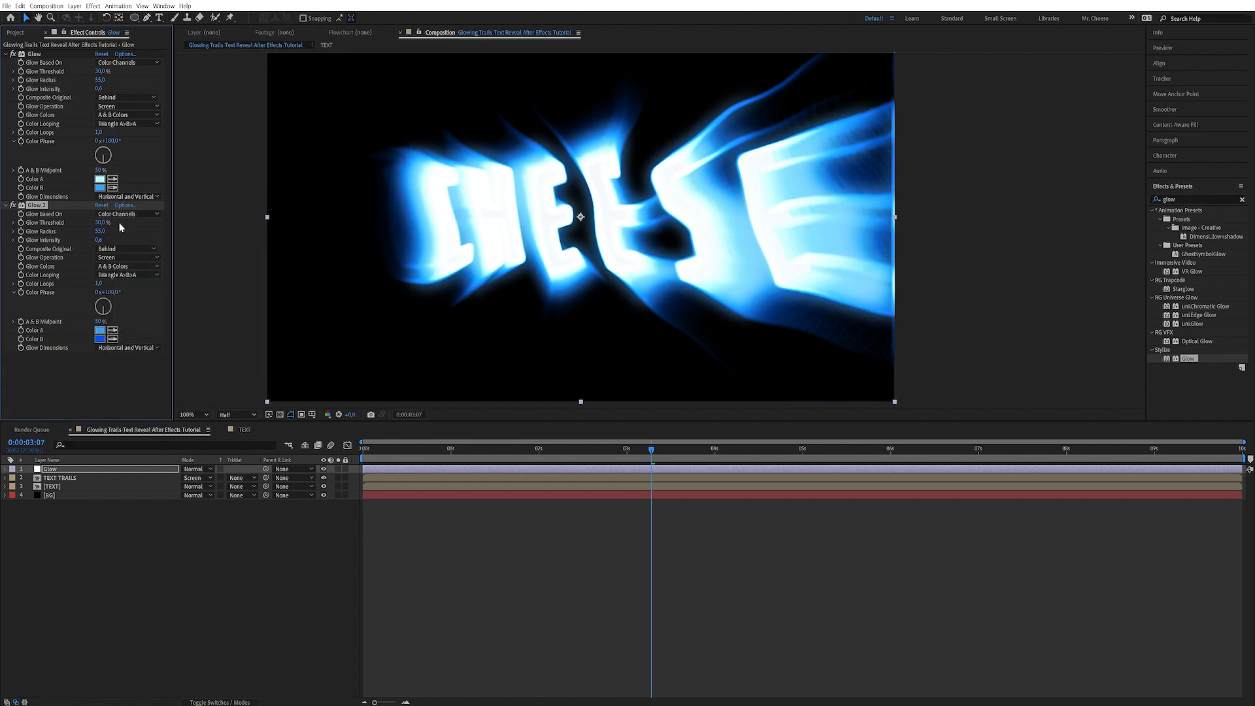
pyautogui.moveTo(99, 231); pyautogui.dragTo(125, 226)
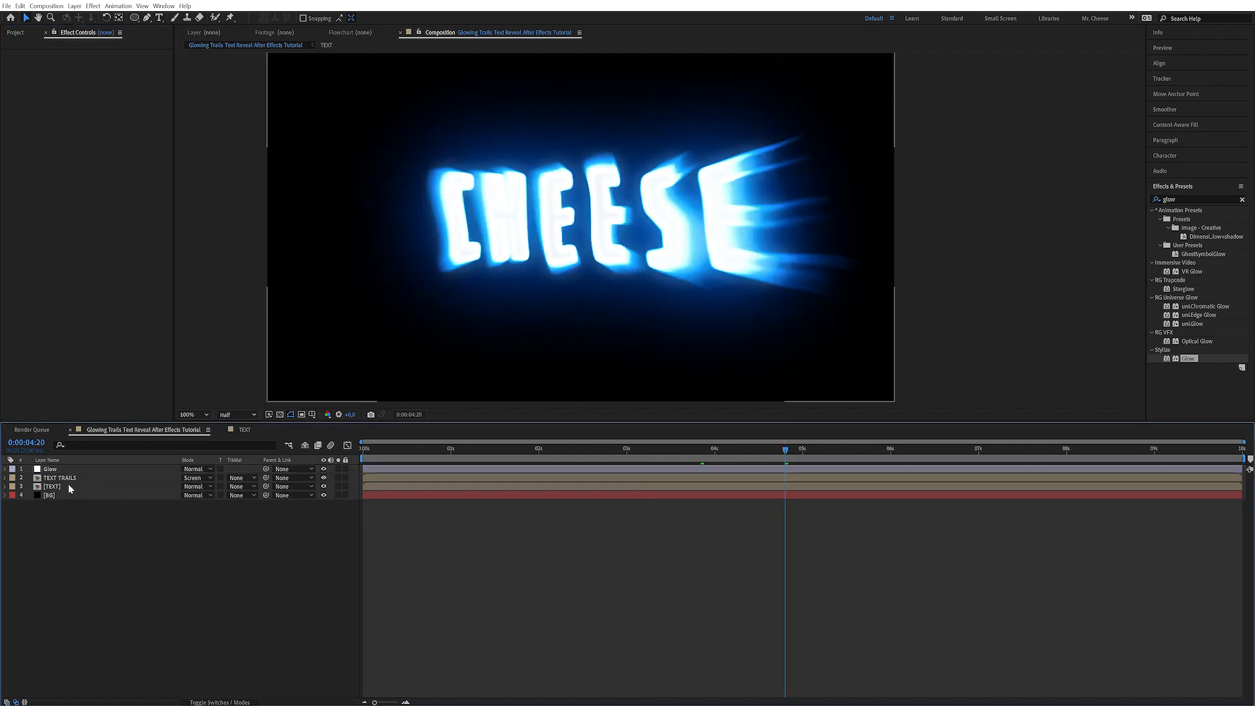
# Step: Apply the Fill effect to the TEXT layer and set its fill colour to black
pyautogui.click(59, 486)
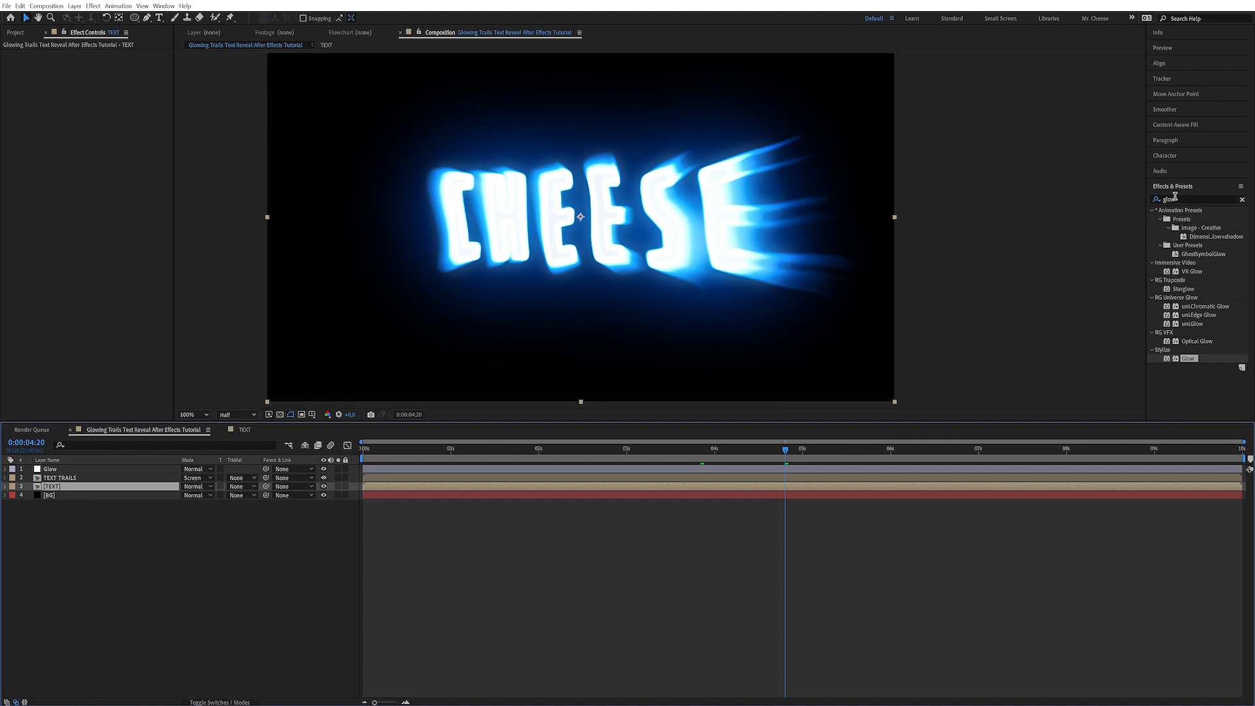
pyautogui.doubleClick(1175, 198)
pyautogui.write('fill')
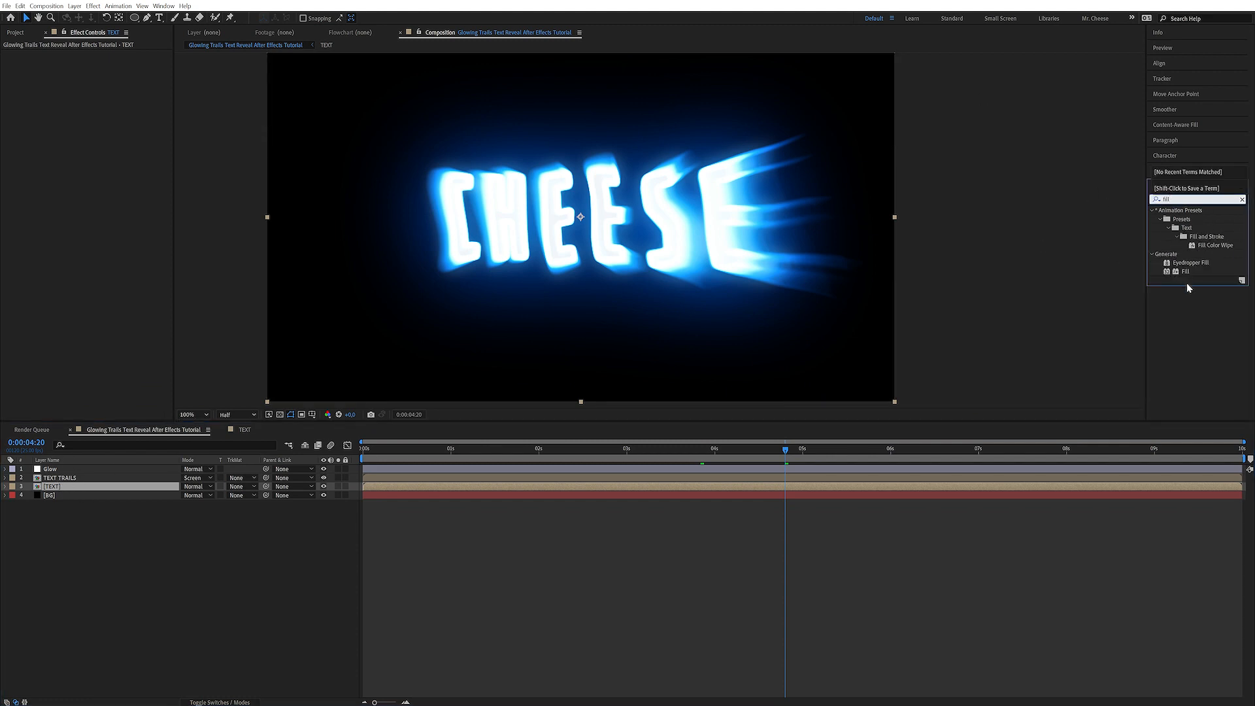
pyautogui.doubleClick(1185, 271)
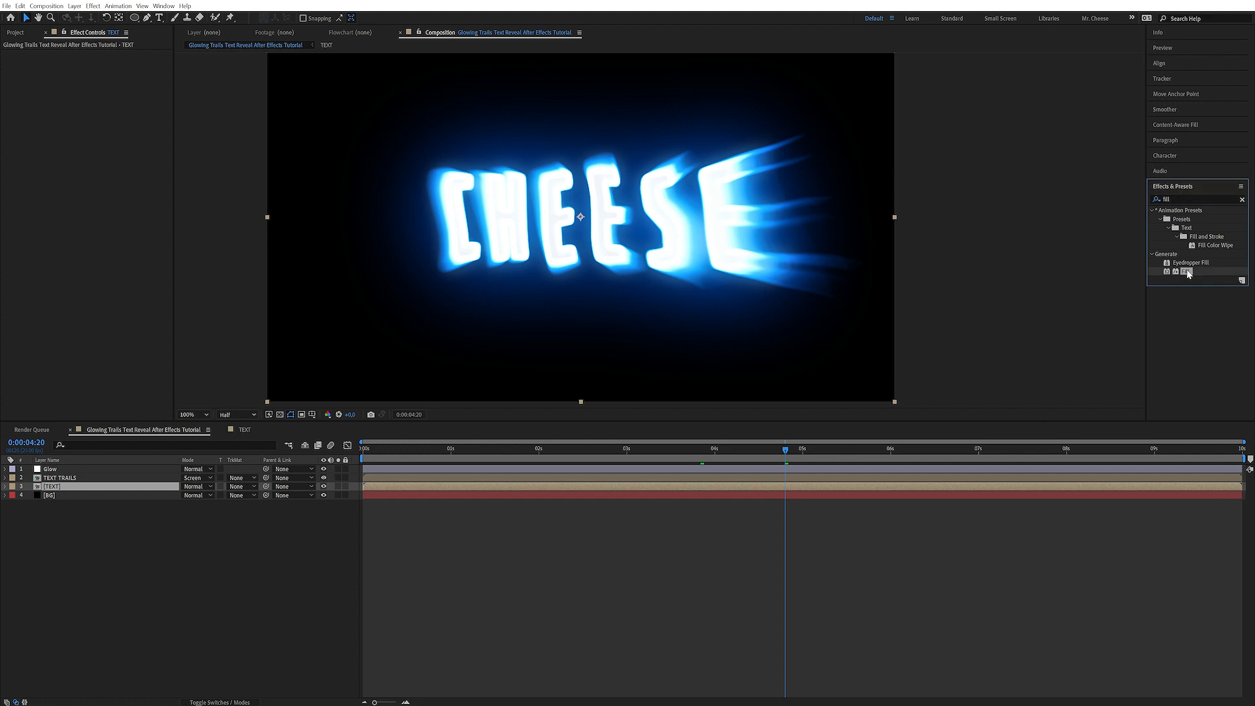
pyautogui.click(99, 80)
pyautogui.moveTo(118, 226); pyautogui.dragTo(92, 378)
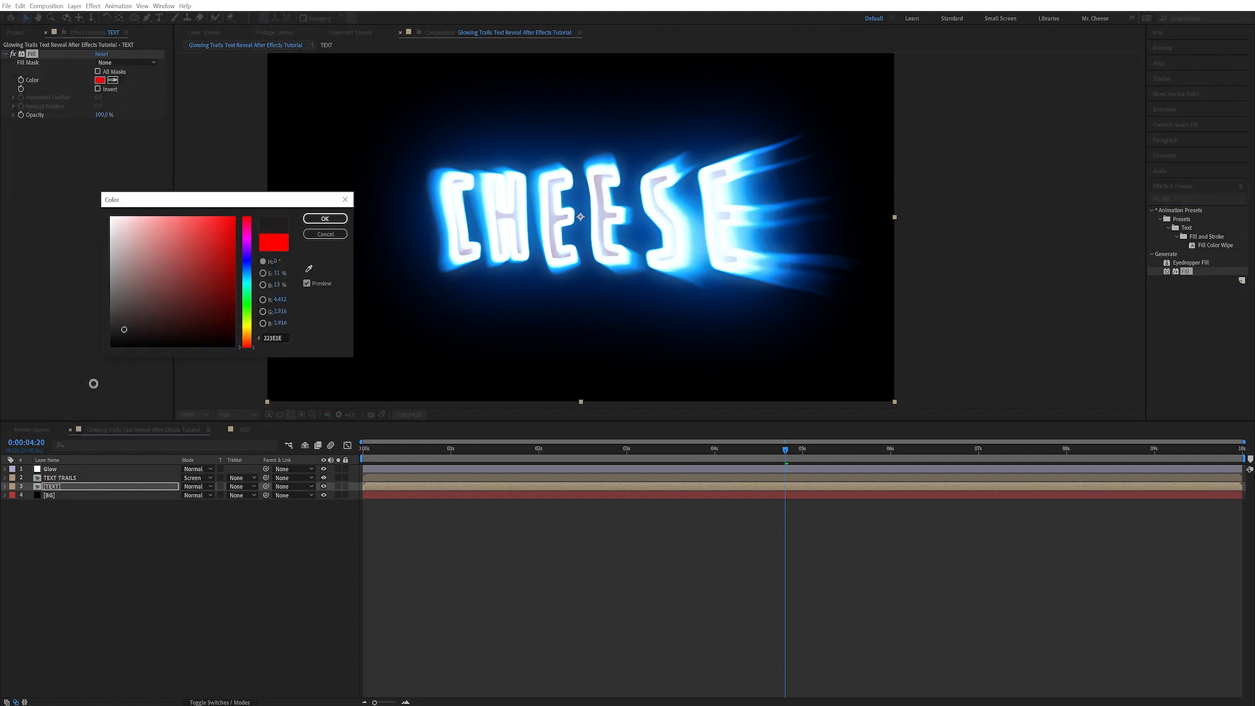
pyautogui.click(324, 218)
# Step: Check the trails near the end, then keyframe the TEXT TRAILS layer's Vegas Width and Echo Number Of Echoes at 4 seconds
pyautogui.click(1048, 449)
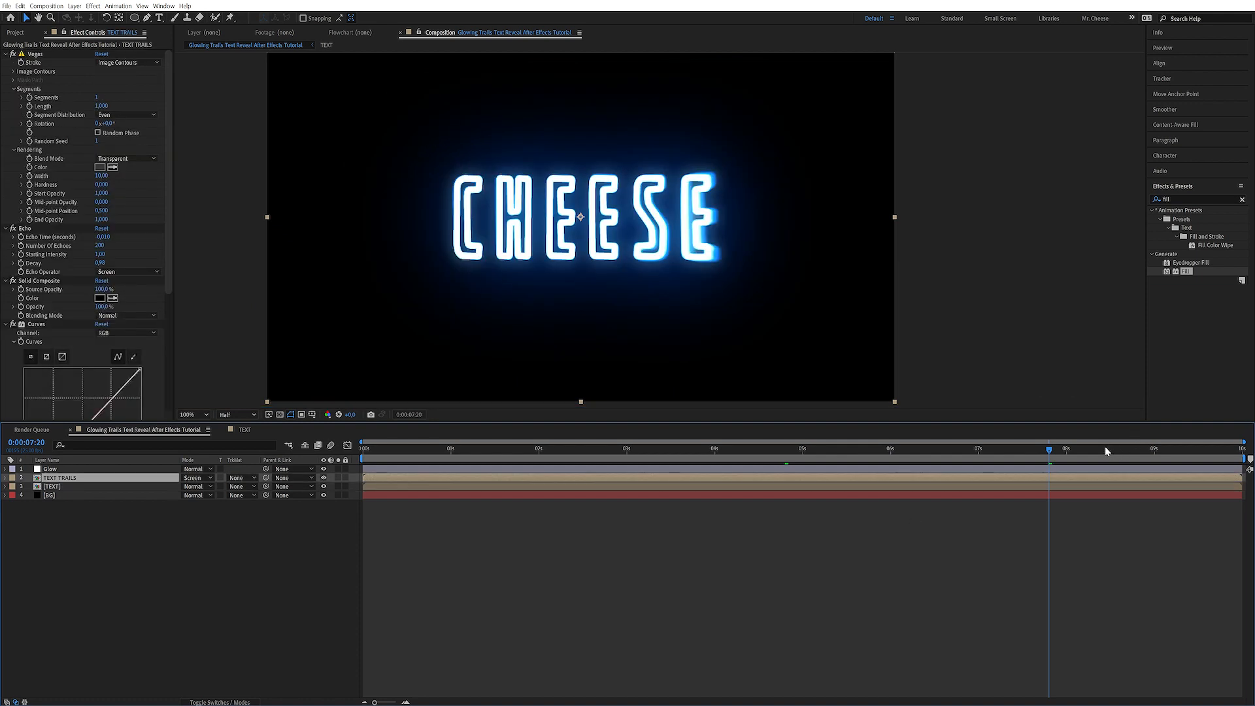
pyautogui.click(1151, 449)
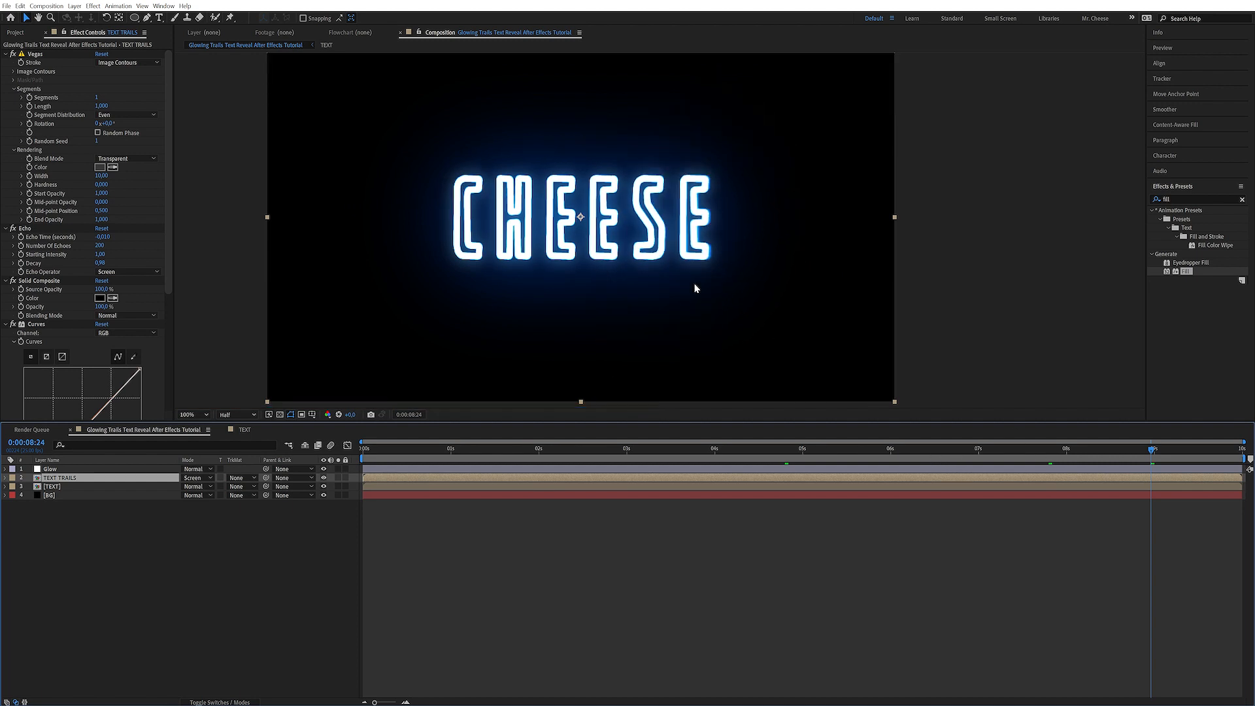
pyautogui.moveTo(730, 448); pyautogui.dragTo(715, 448)
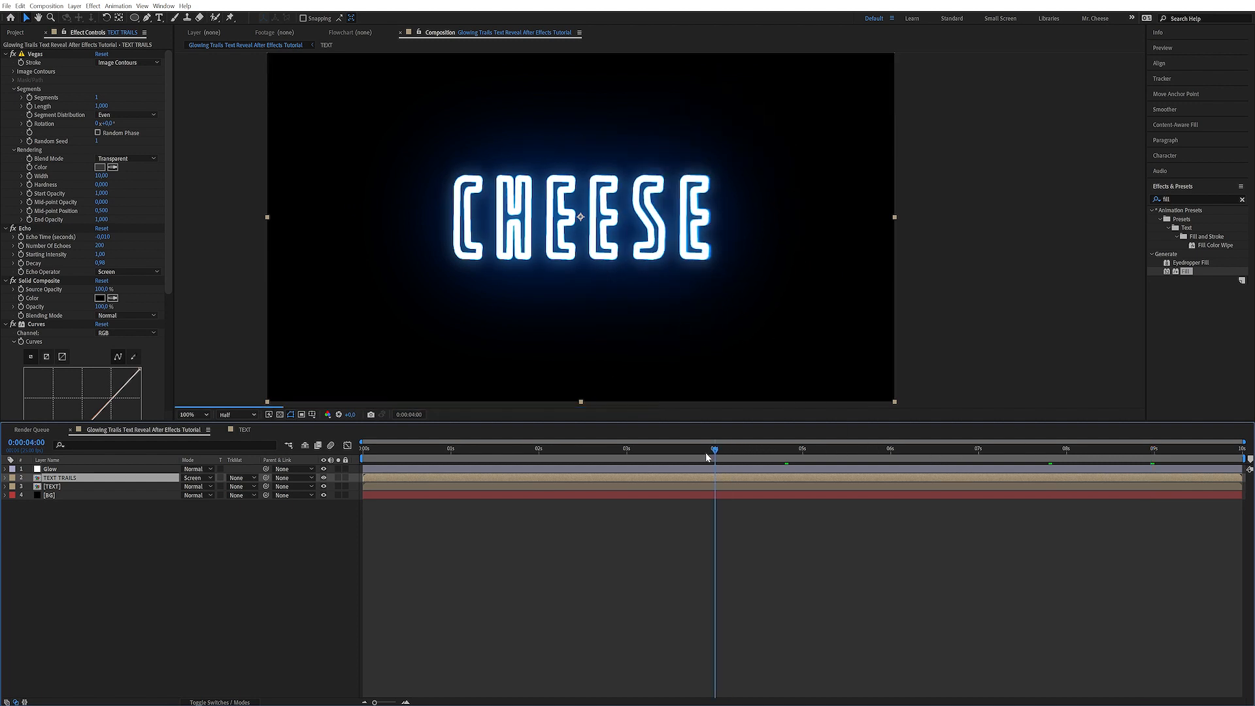
pyautogui.click(37, 174)
pyautogui.click(29, 176)
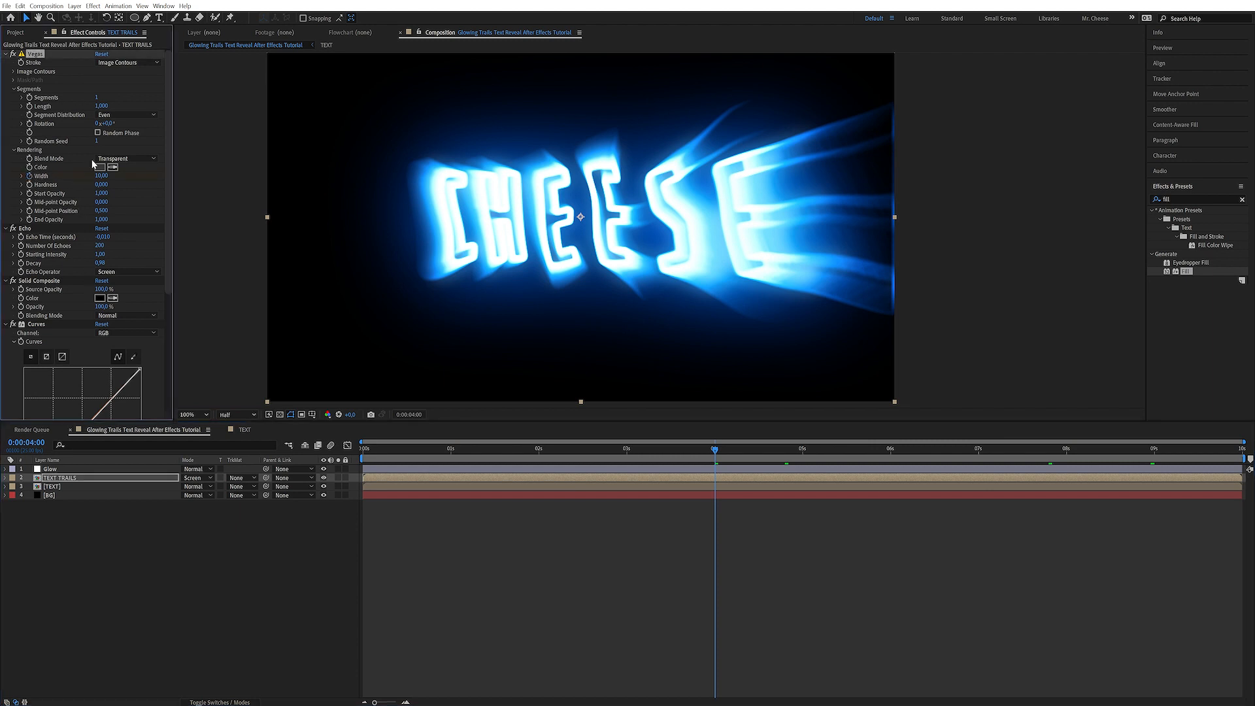
pyautogui.click(30, 246)
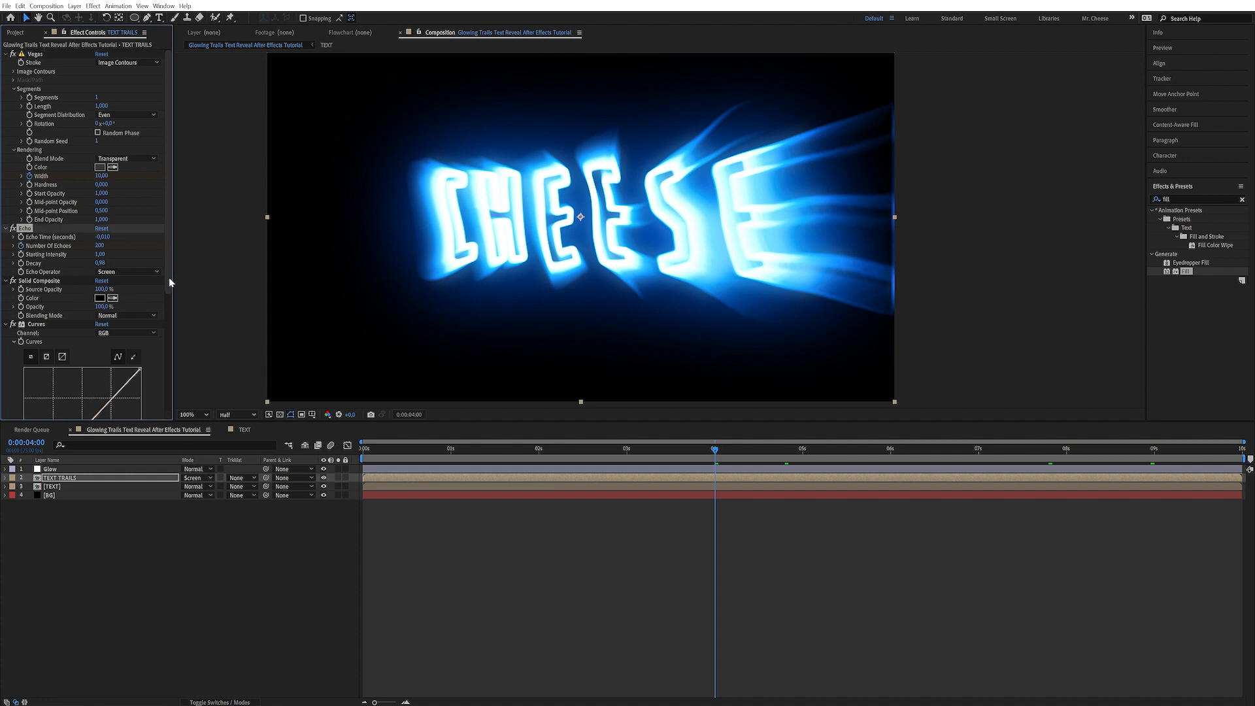
pyautogui.scroll(-2, 145, 313)
pyautogui.moveTo(151, 229); pyautogui.dragTo(195, 98)
pyautogui.moveTo(151, 181); pyautogui.dragTo(175, 386)
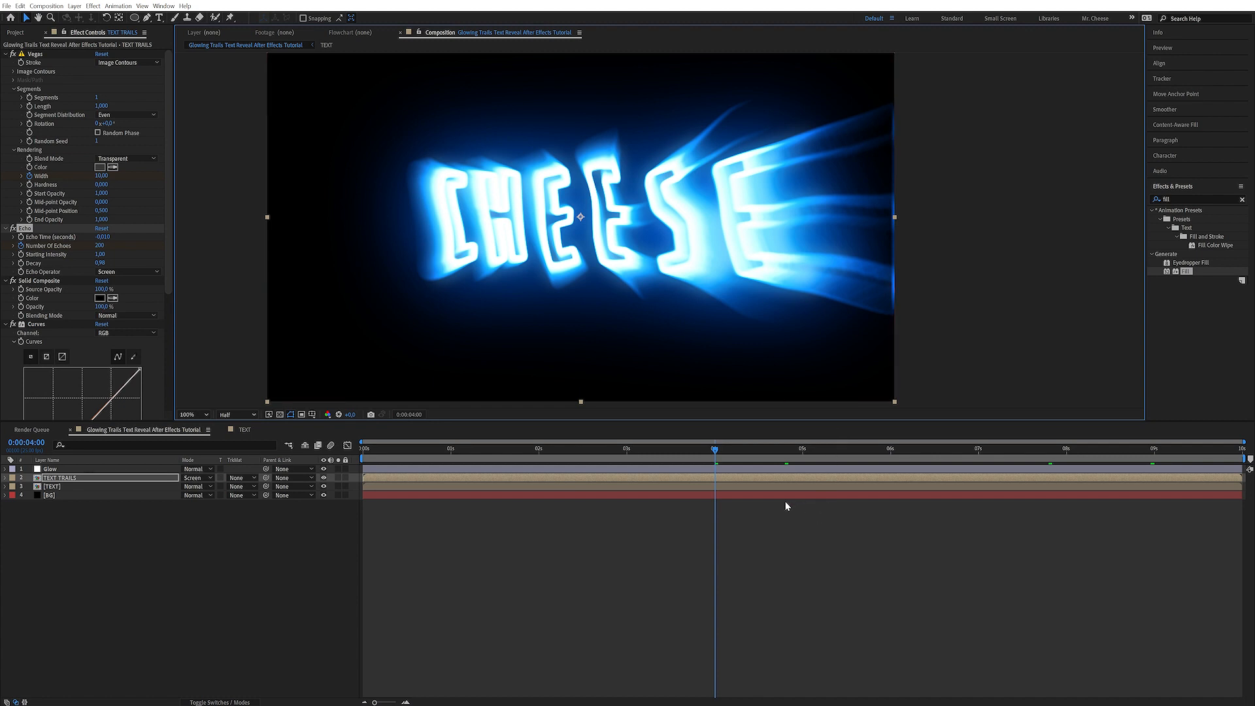
# Step: At 7 seconds, keyframe the TEXT TRAILS layer's Vegas Width at 2 and Number Of Echoes at 10
pyautogui.press('u')
pyautogui.moveTo(777, 449); pyautogui.dragTo(979, 462)
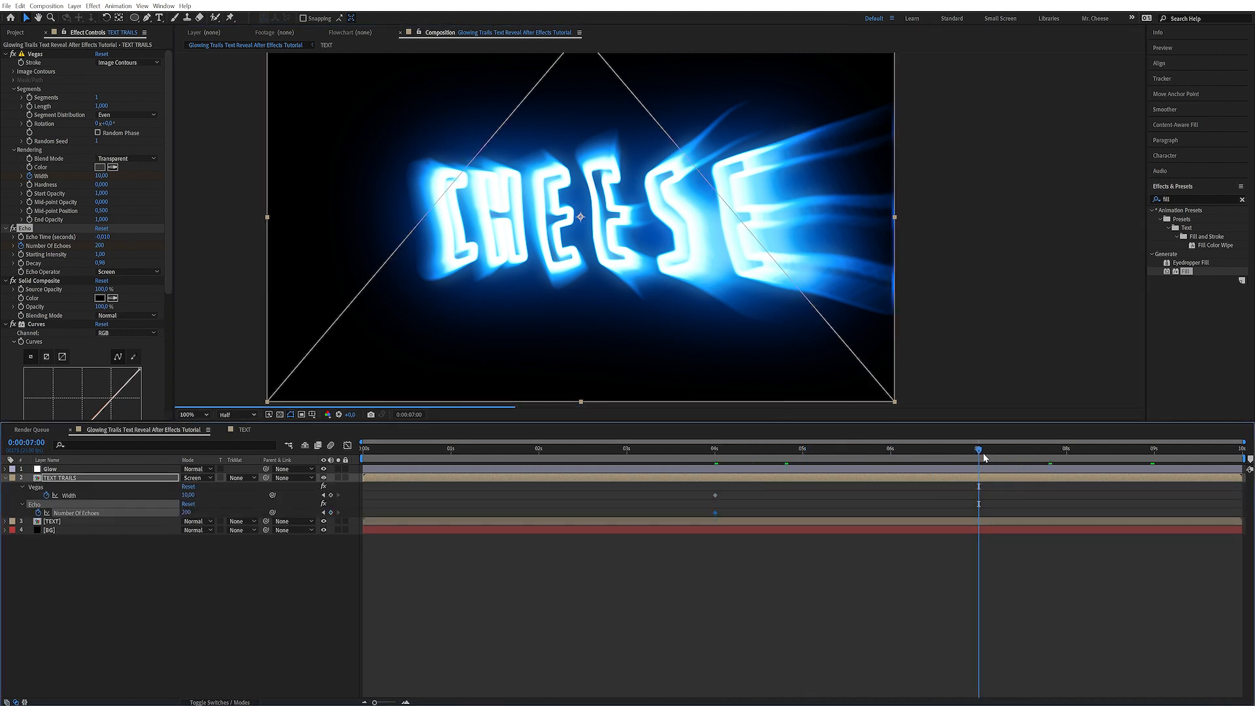
pyautogui.click(129, 180)
pyautogui.click(101, 175)
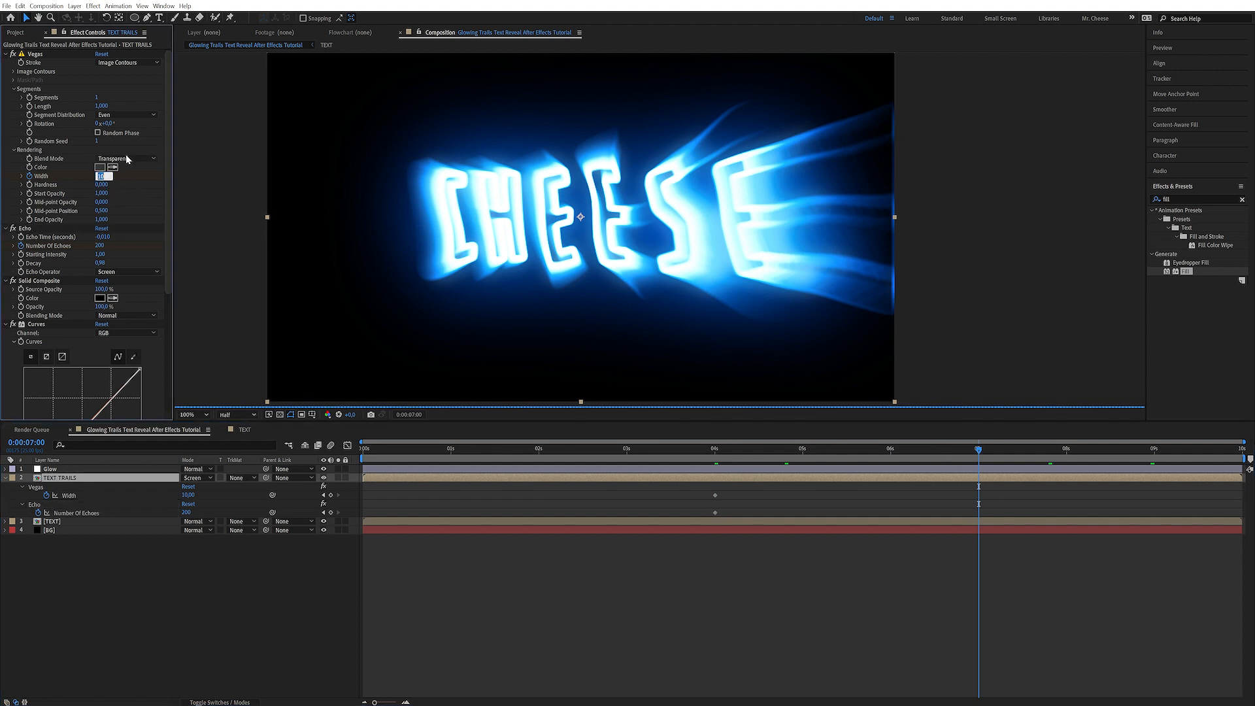
pyautogui.write('2')
pyautogui.press('Return')
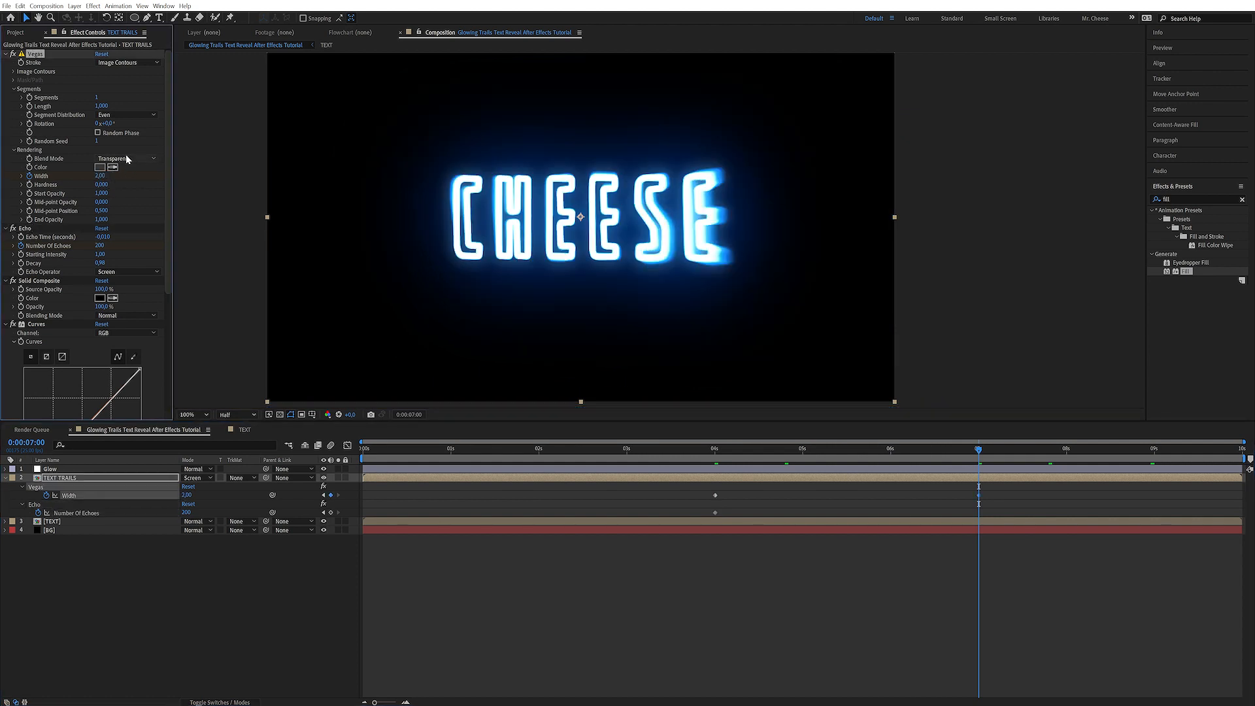
pyautogui.click(100, 246)
pyautogui.write('10')
pyautogui.press('Return')
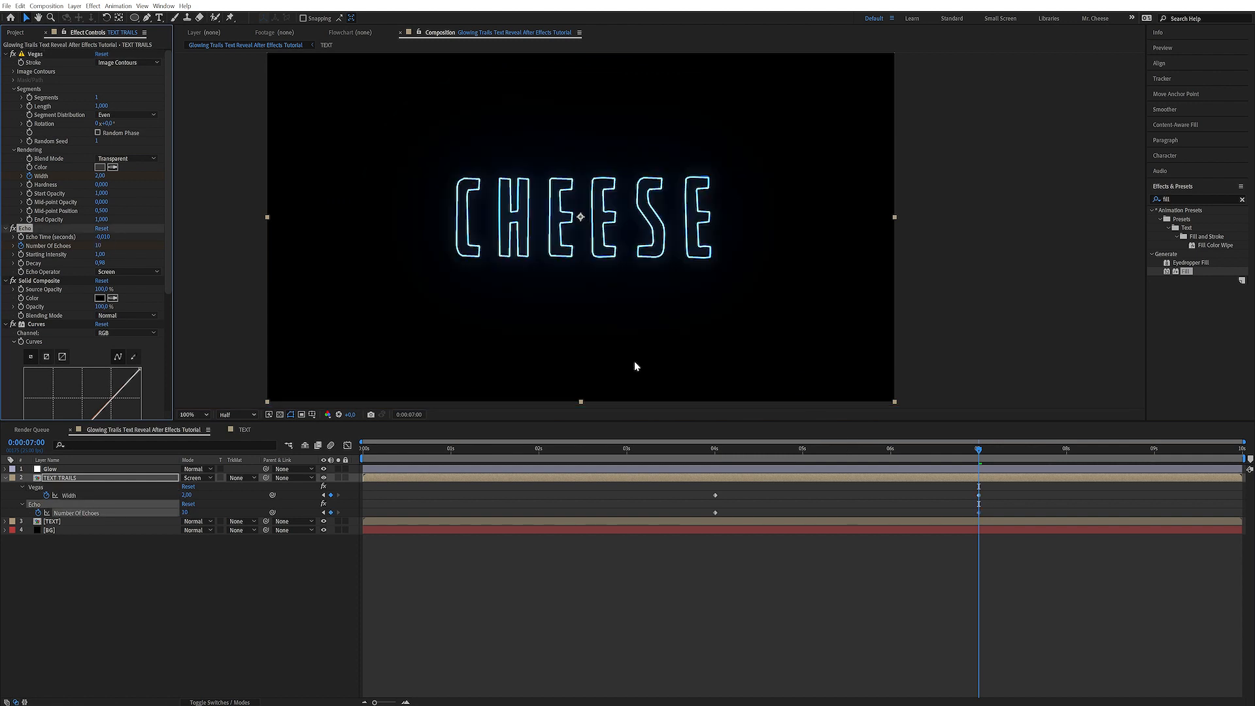
# Step: Change the Vegas Width at 7 seconds to 4 and deselect all layers
pyautogui.click(100, 175)
pyautogui.write('4')
pyautogui.press('Return')
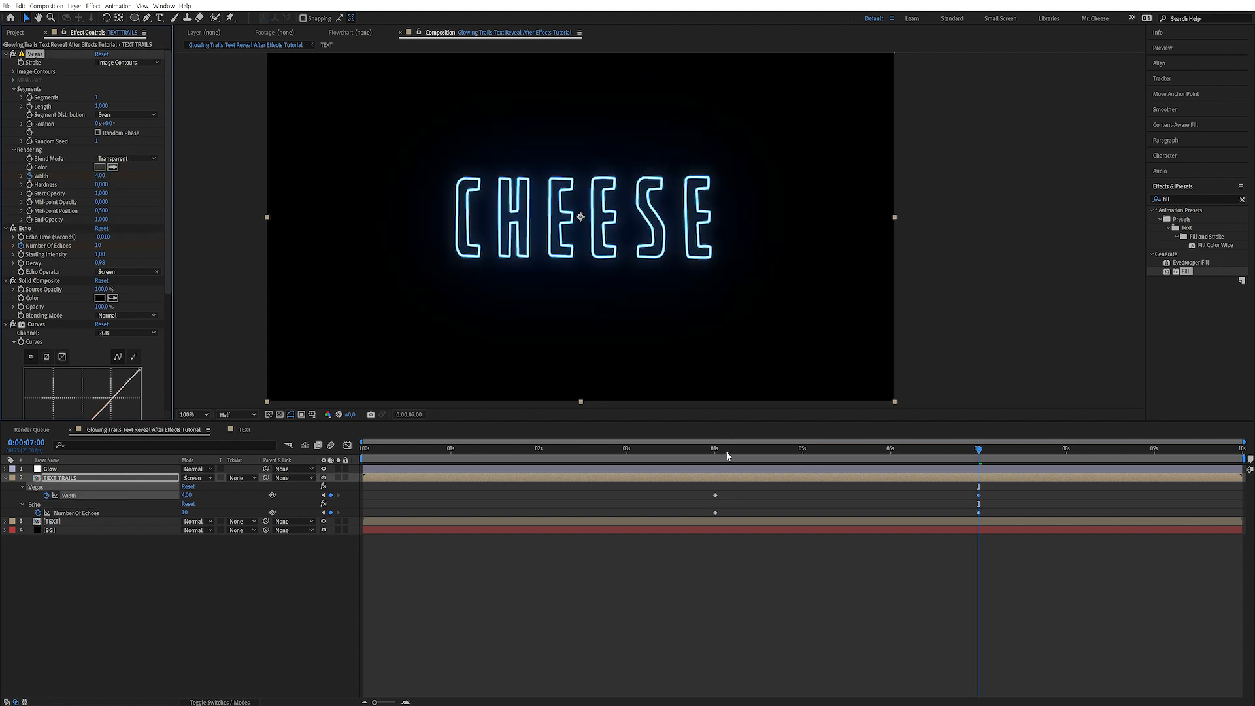
pyautogui.click(573, 263)
pyautogui.click(212, 609)
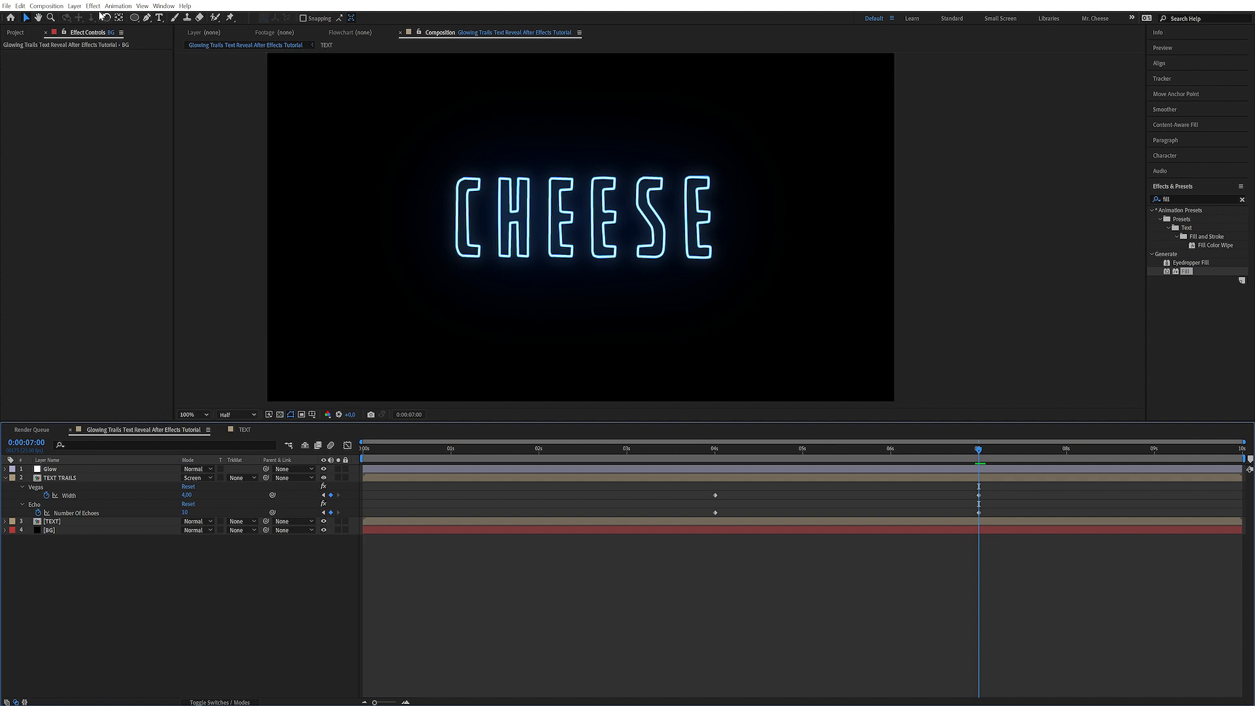
# Step: Create a solid named BG glow in blue 0086FF and place it directly above the BG layer
pyautogui.click(74, 6)
pyautogui.moveTo(81, 17)
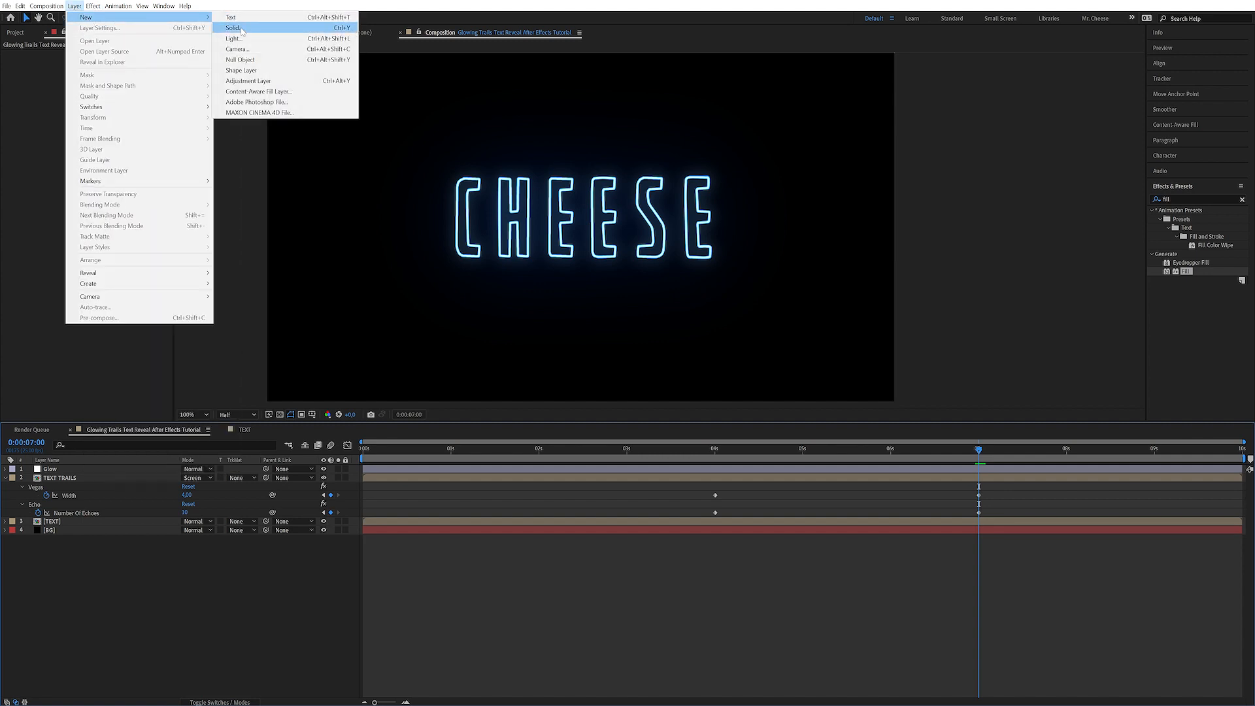
pyautogui.click(248, 29)
pyautogui.write('G glow')
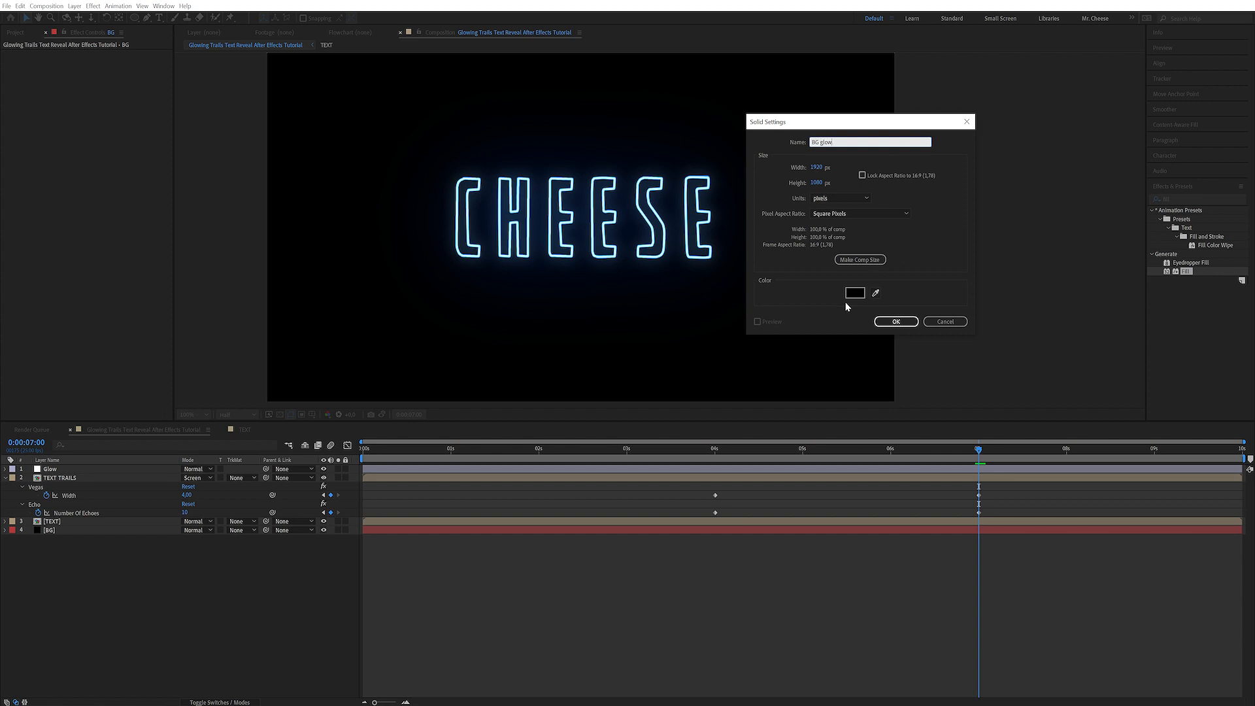
pyautogui.click(853, 293)
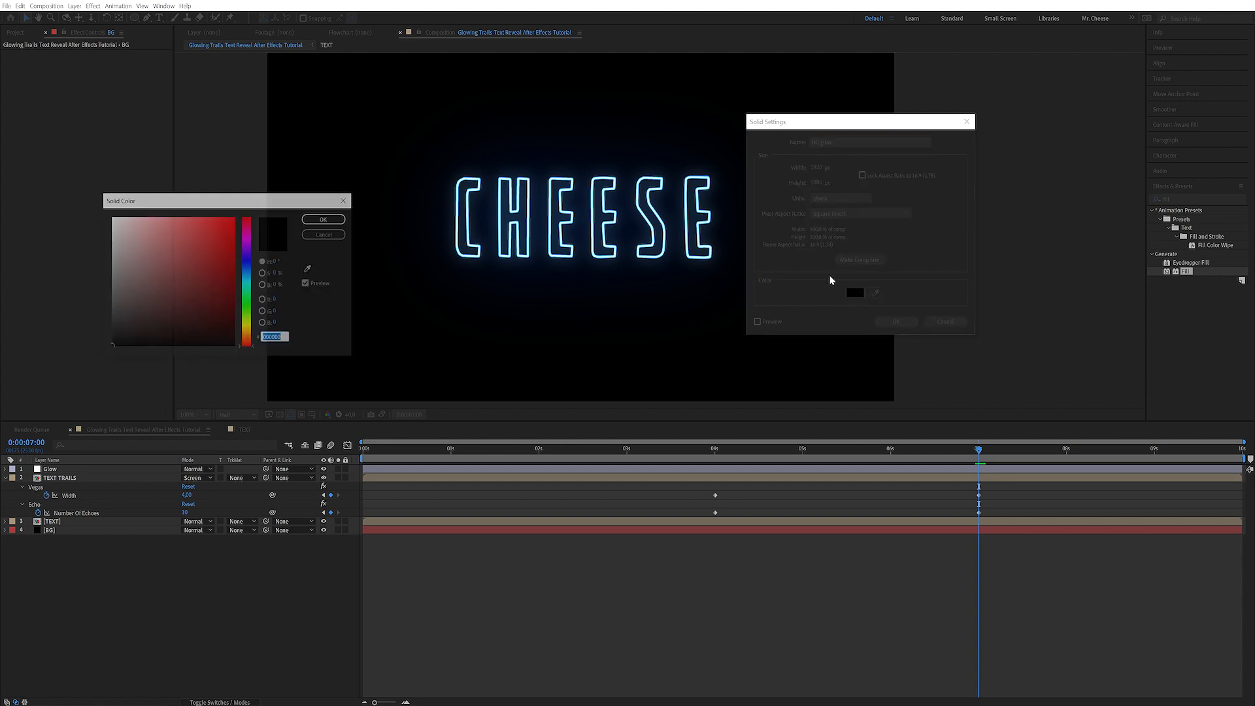
pyautogui.click(246, 271)
pyautogui.moveTo(213, 256); pyautogui.dragTo(284, 204)
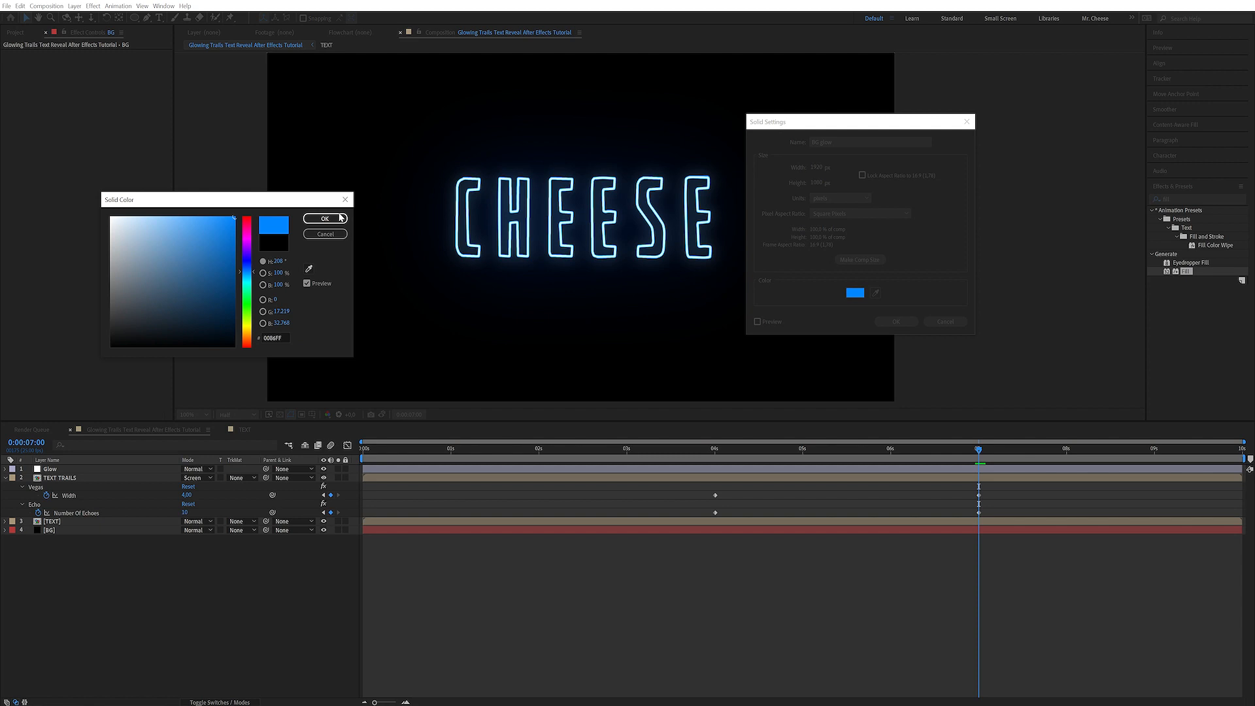
pyautogui.click(307, 220)
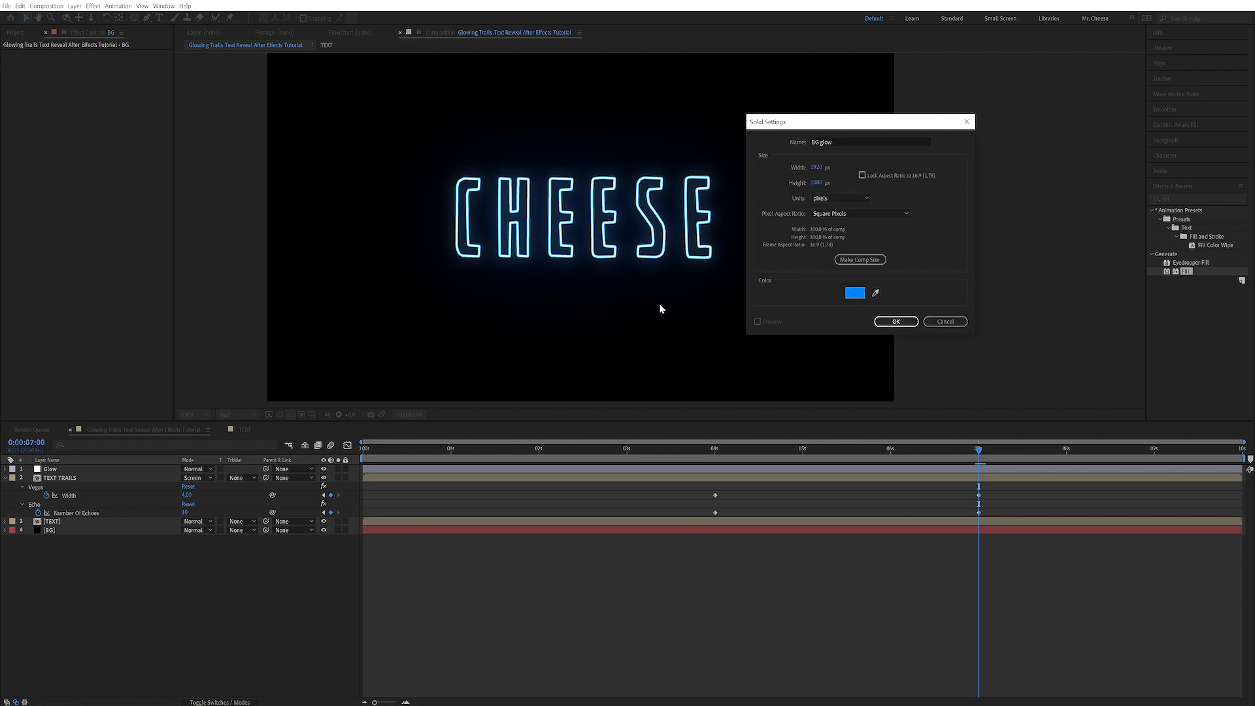
pyautogui.click(897, 322)
pyautogui.moveTo(83, 469); pyautogui.dragTo(81, 540)
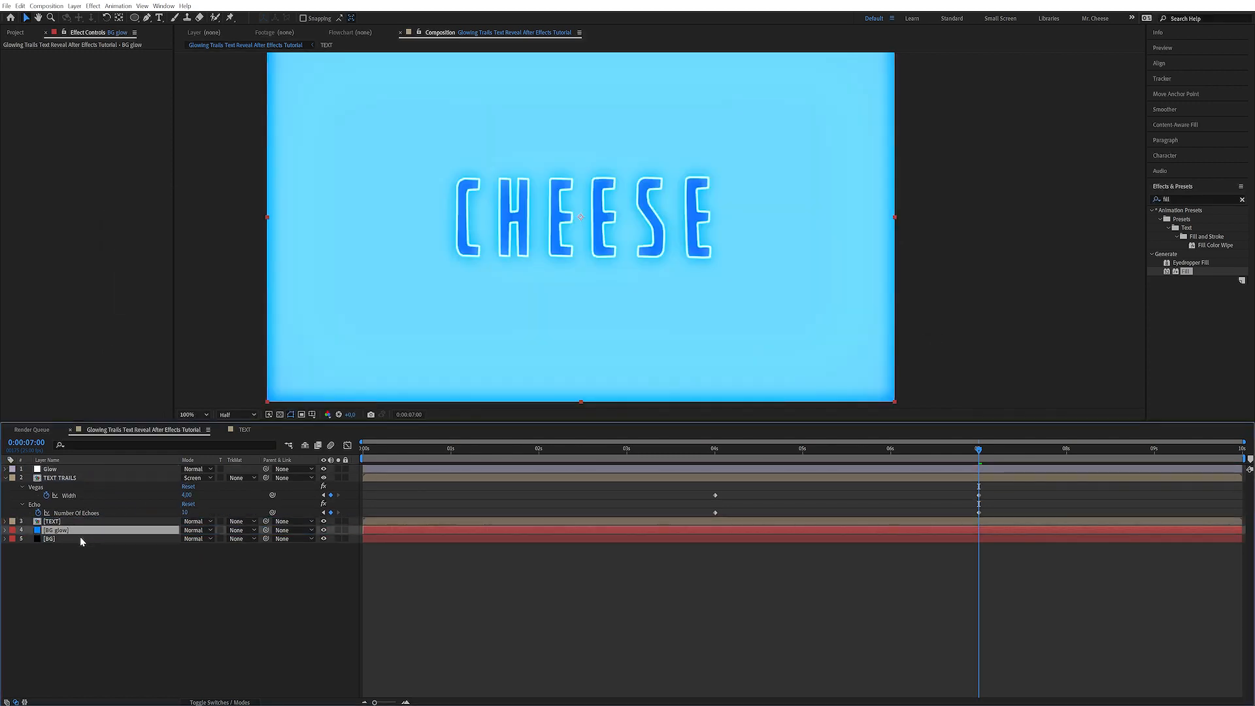
# Step: Add a full-frame elliptical mask to the BG glow layer, feather it about 1091 pixels and contract it with negative Mask Expansion
pyautogui.doubleClick(134, 18)
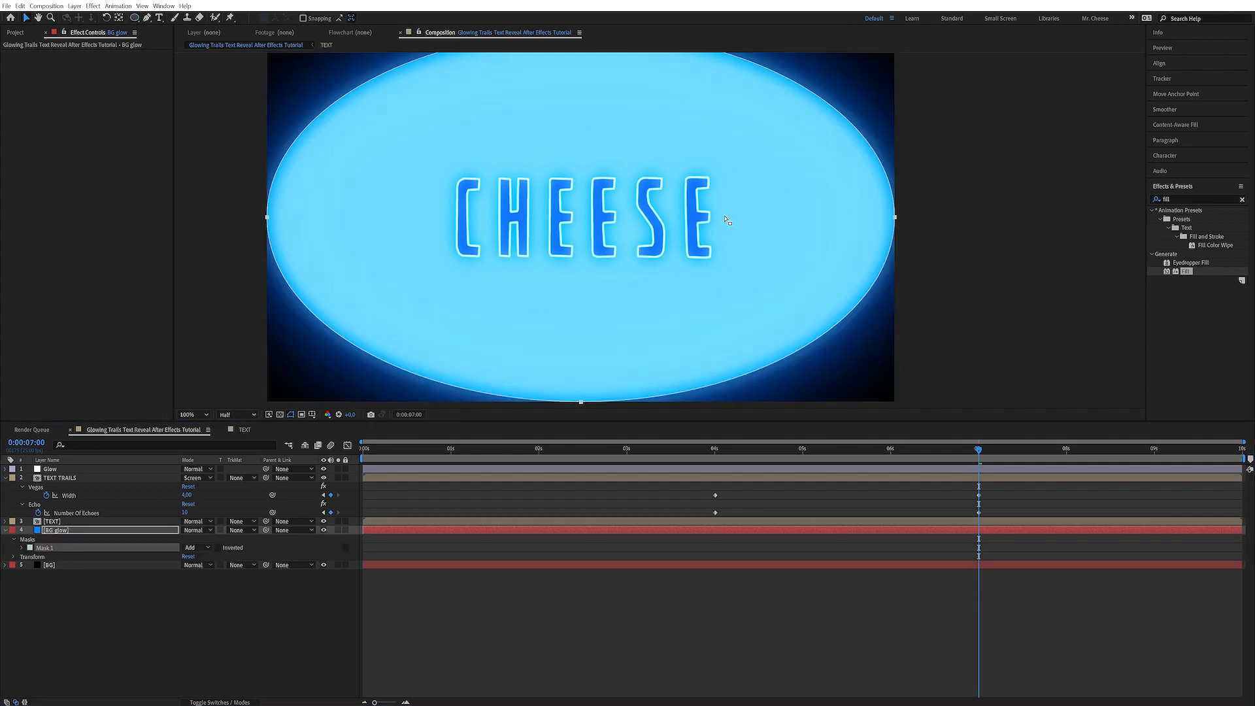
pyautogui.click(22, 548)
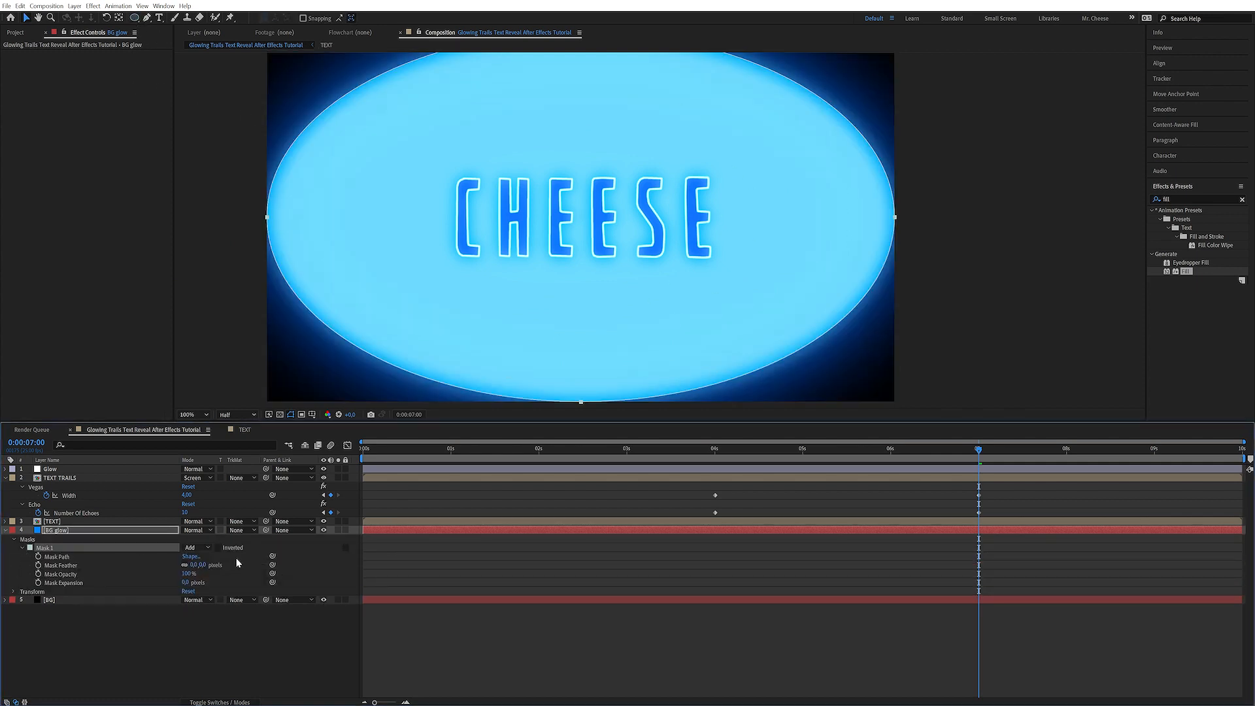
pyautogui.moveTo(211, 568); pyautogui.dragTo(405, 568)
pyautogui.moveTo(185, 583); pyautogui.dragTo(113, 599)
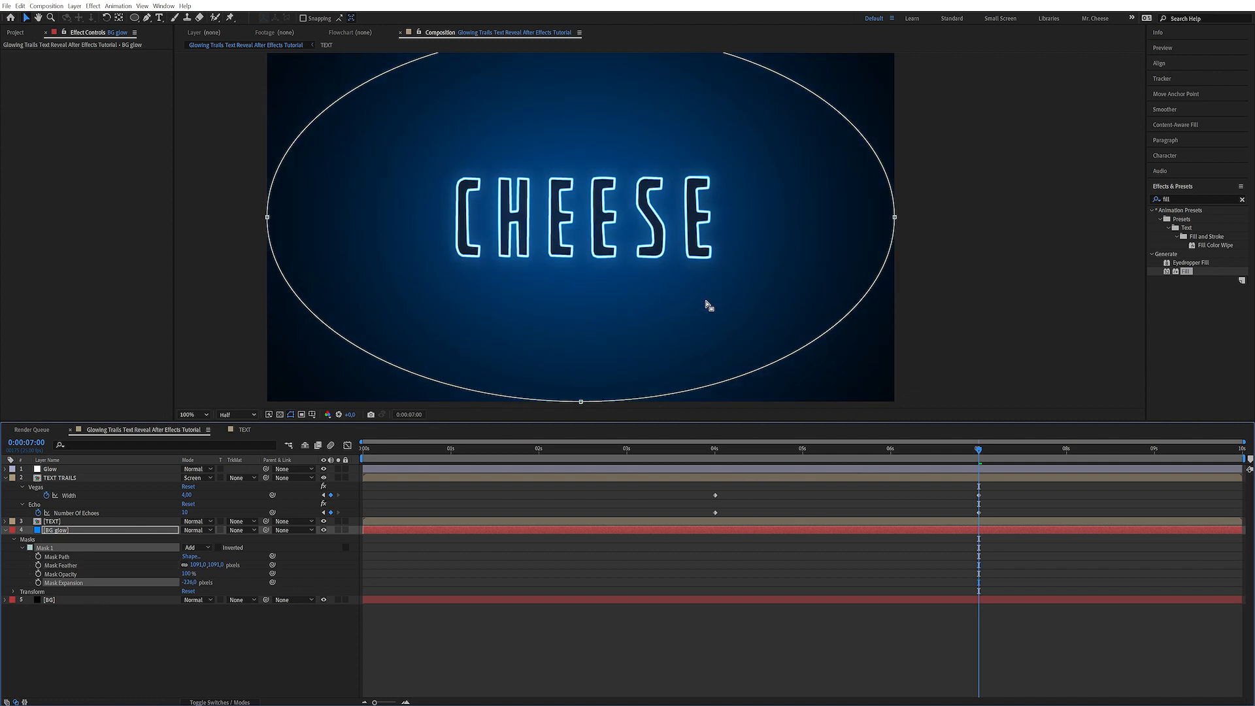
# Step: Animate the BG glow layer's Opacity from 0% at the start to 100% at 7 seconds
pyautogui.click(83, 529)
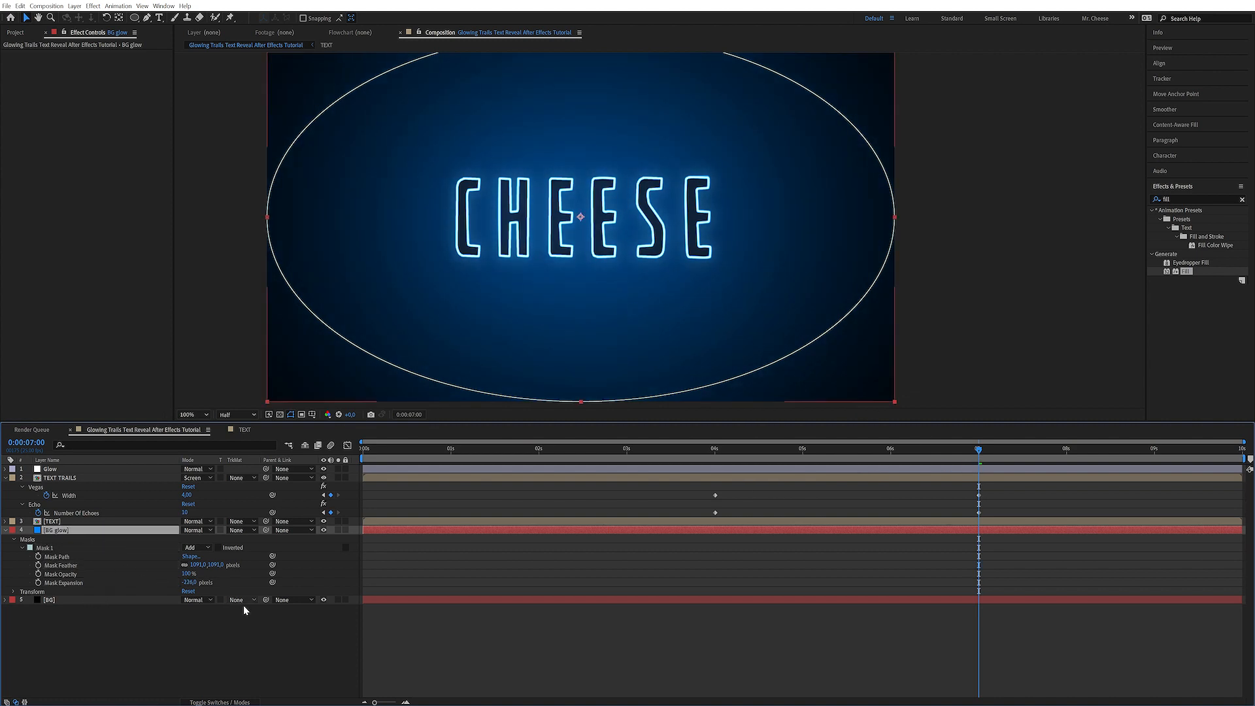
pyautogui.press('t')
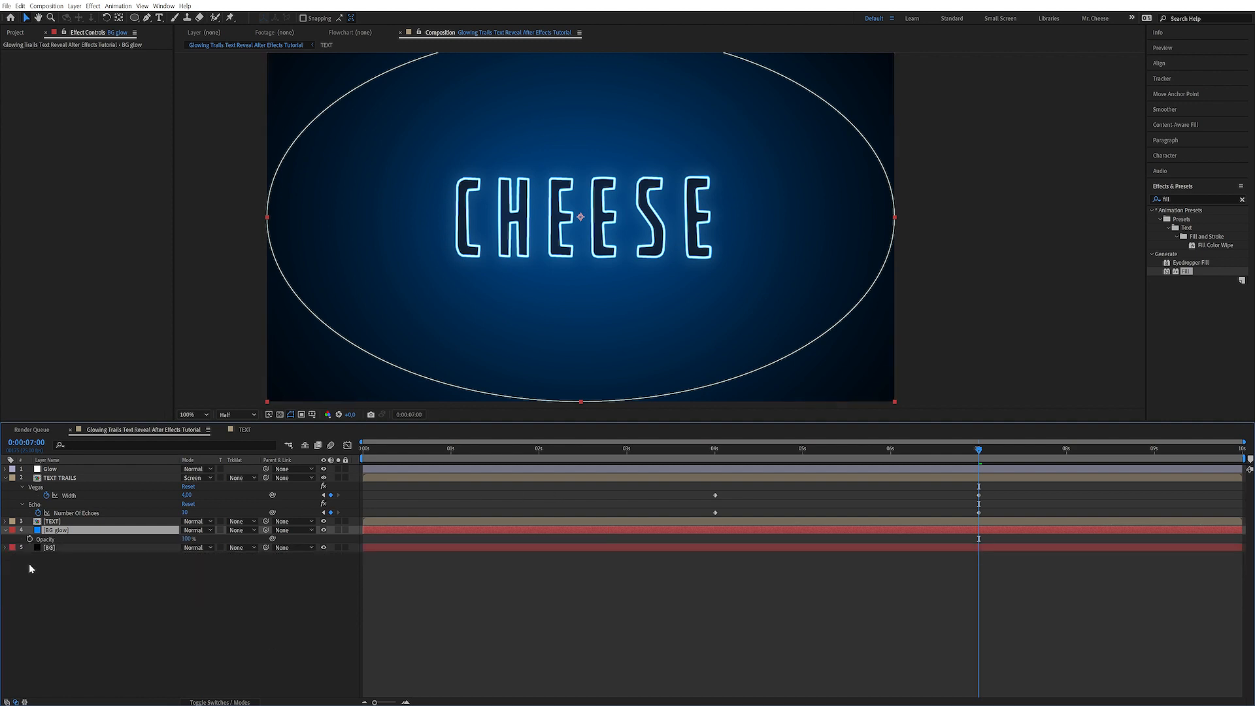
pyautogui.click(30, 539)
pyautogui.click(409, 450)
pyautogui.click(359, 456)
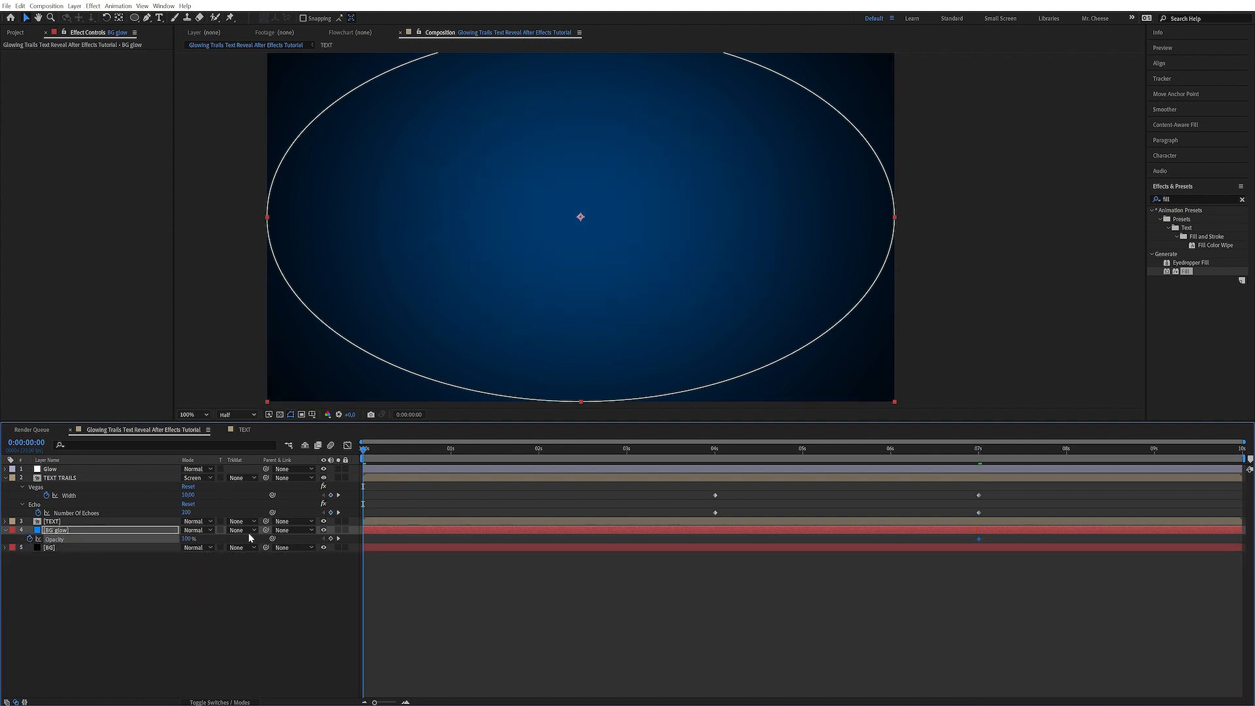
pyautogui.moveTo(185, 539); pyautogui.dragTo(5, 539)
pyautogui.moveTo(391, 450); pyautogui.dragTo(891, 466)
pyautogui.click(170, 605)
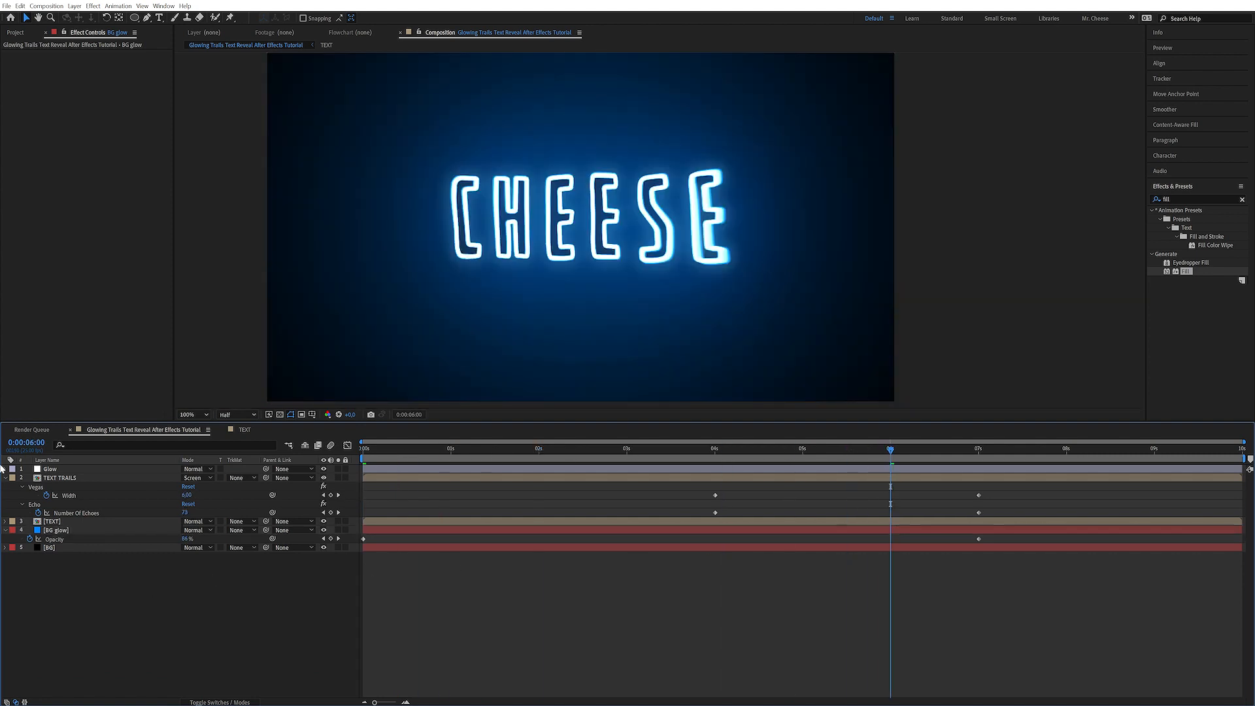
# Step: Duplicate the TEXT TRAILS layer and rename the copy TEXT TRAILS Particles
pyautogui.click(6, 477)
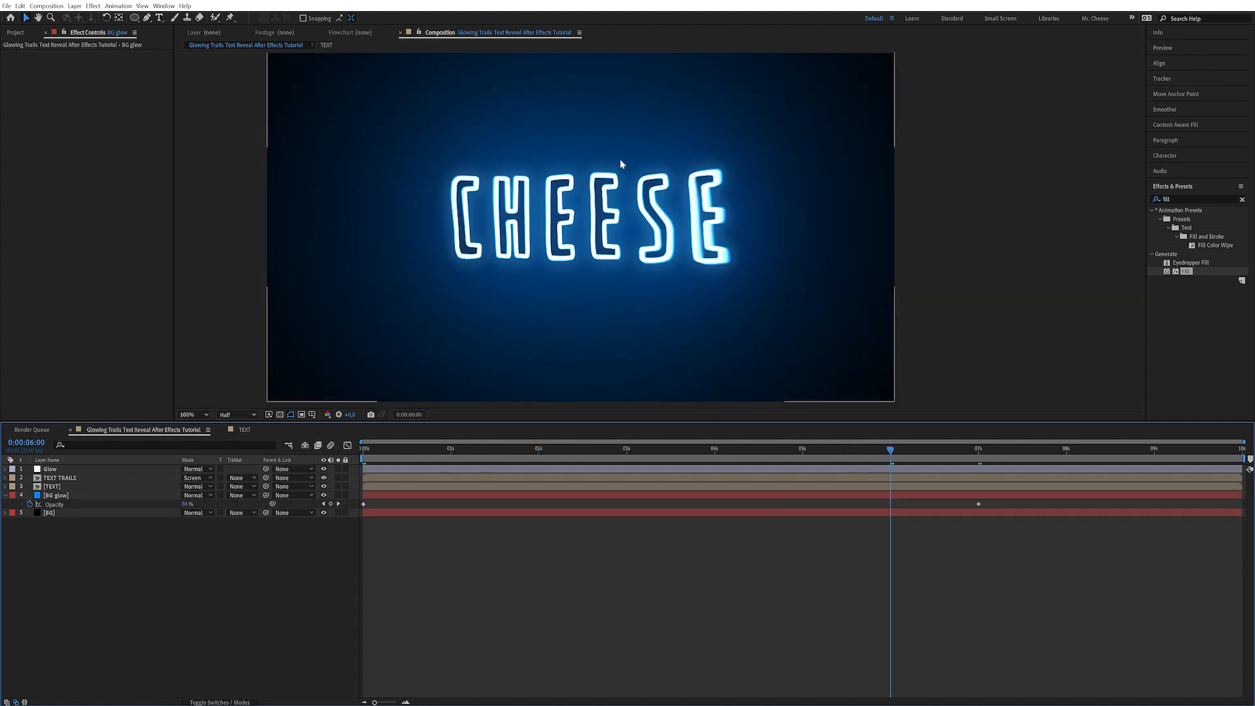
pyautogui.click(77, 477)
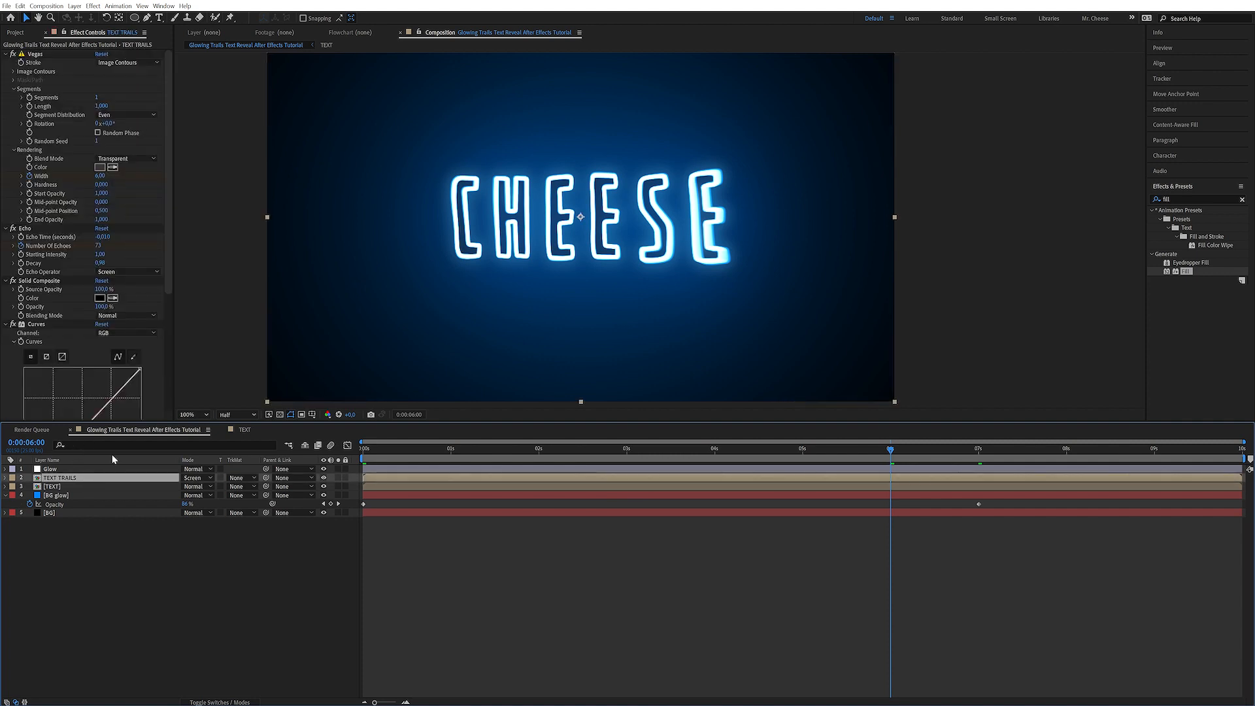
pyautogui.hotkey('ctrl', 'd')
pyautogui.press('Return')
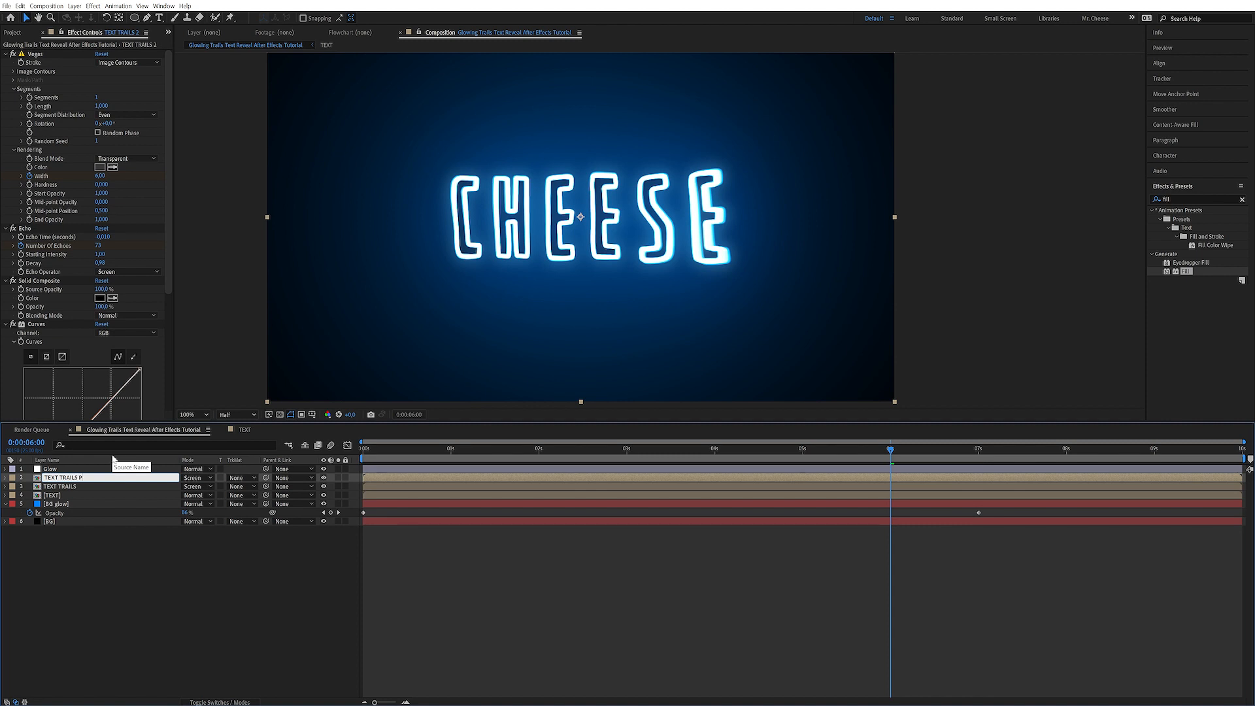
pyautogui.write('Psr')
pyautogui.press('BackSpace')
pyautogui.press('BackSpace')
pyautogui.write('articles')
pyautogui.press('Return')
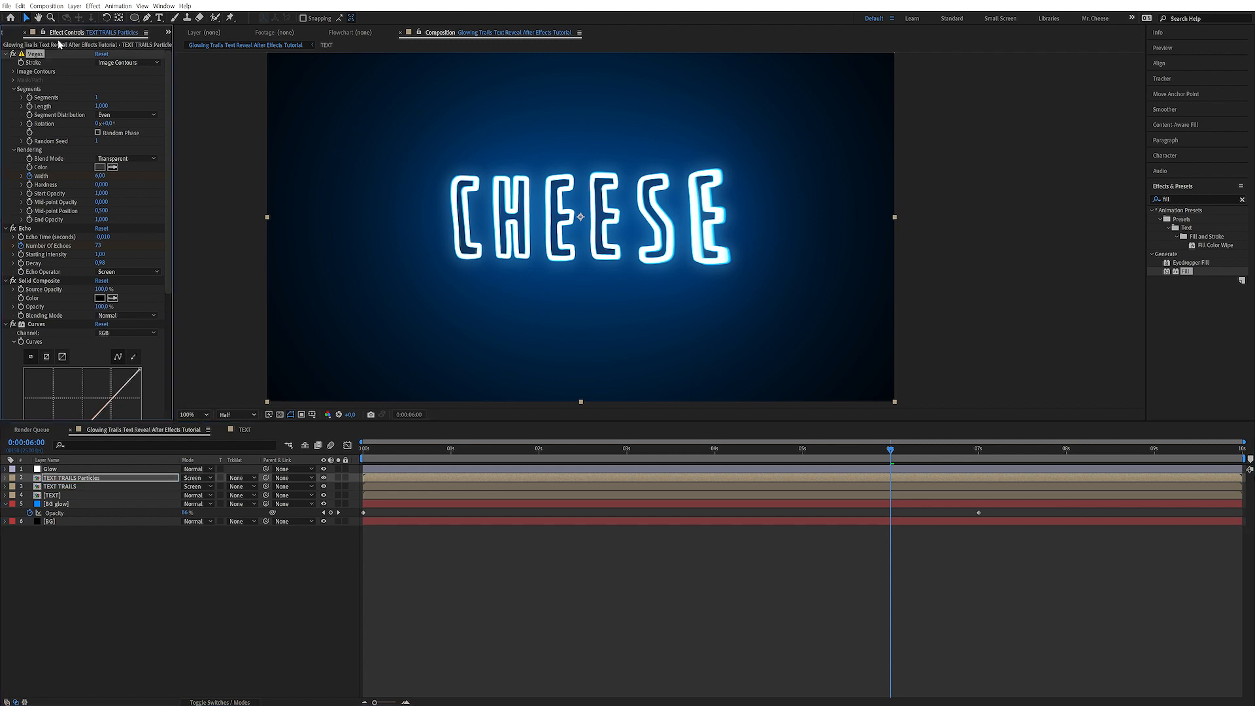
# Step: Remove the Vegas effect from the TEXT TRAILS Particles layer and duplicate the TEXT precomp in the project as TEXT particles
pyautogui.scroll(-5, 58, 40)
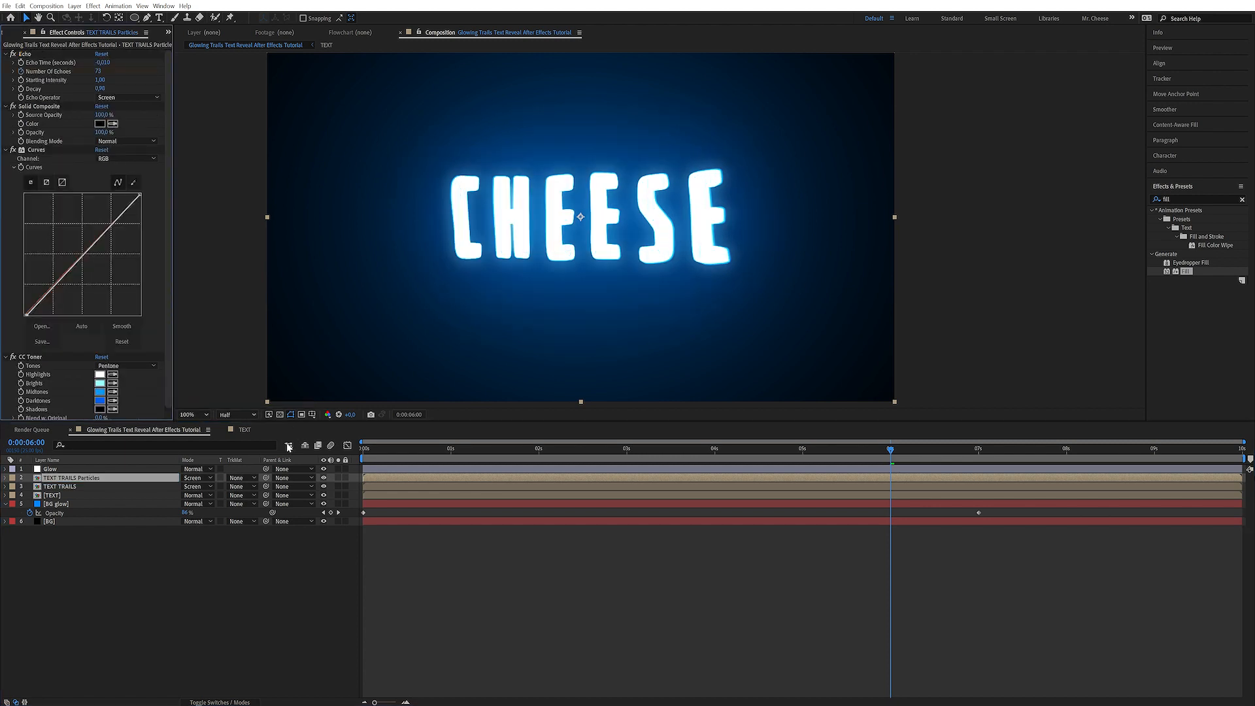
pyautogui.click(80, 497)
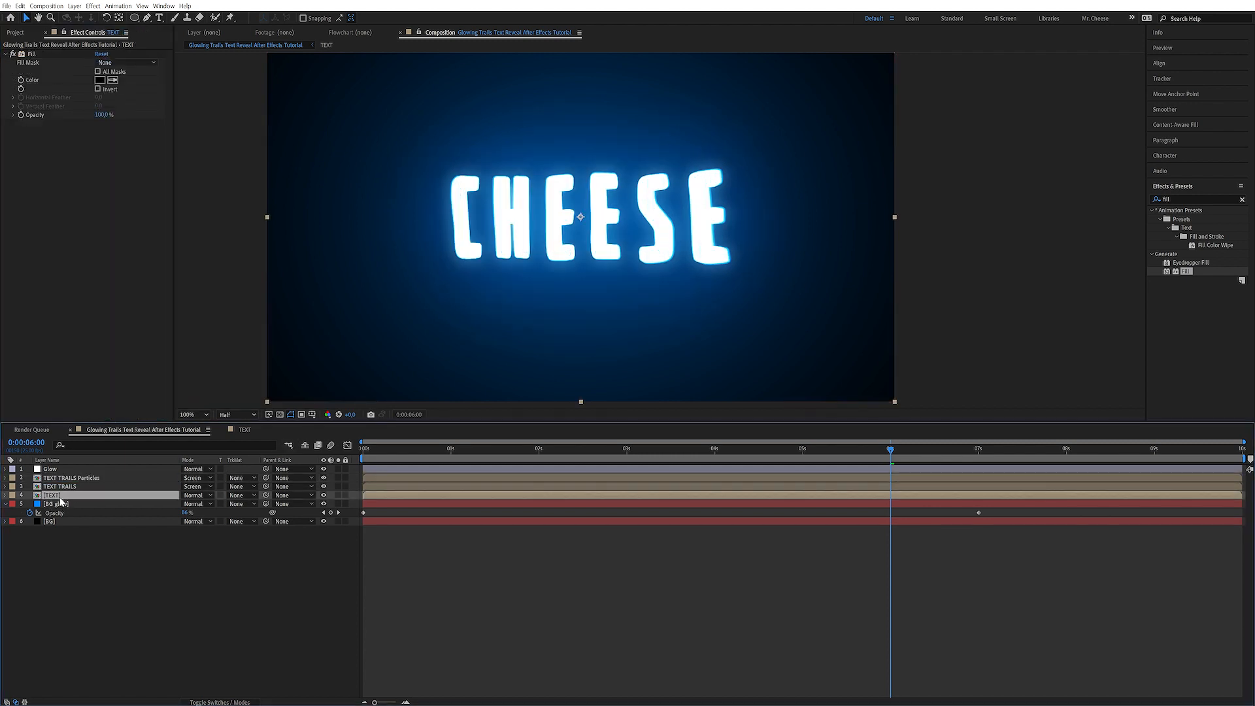
pyautogui.rightClick(59, 498)
pyautogui.moveTo(112, 410)
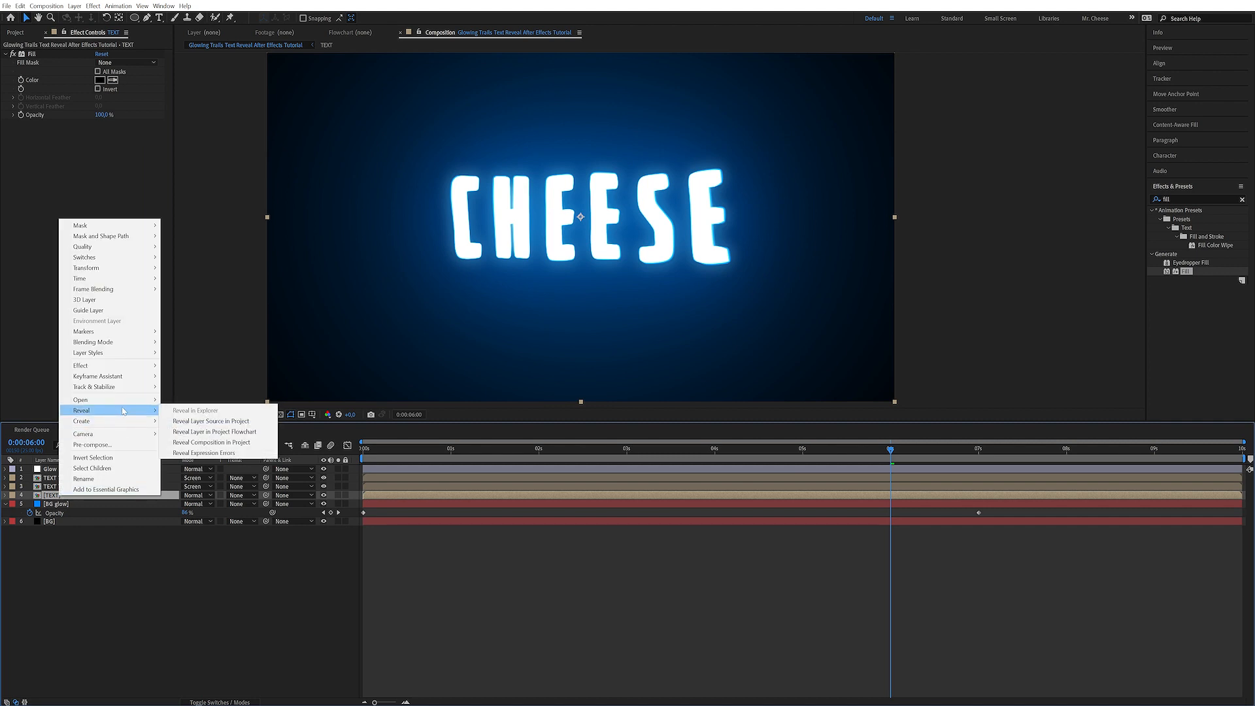
pyautogui.click(233, 423)
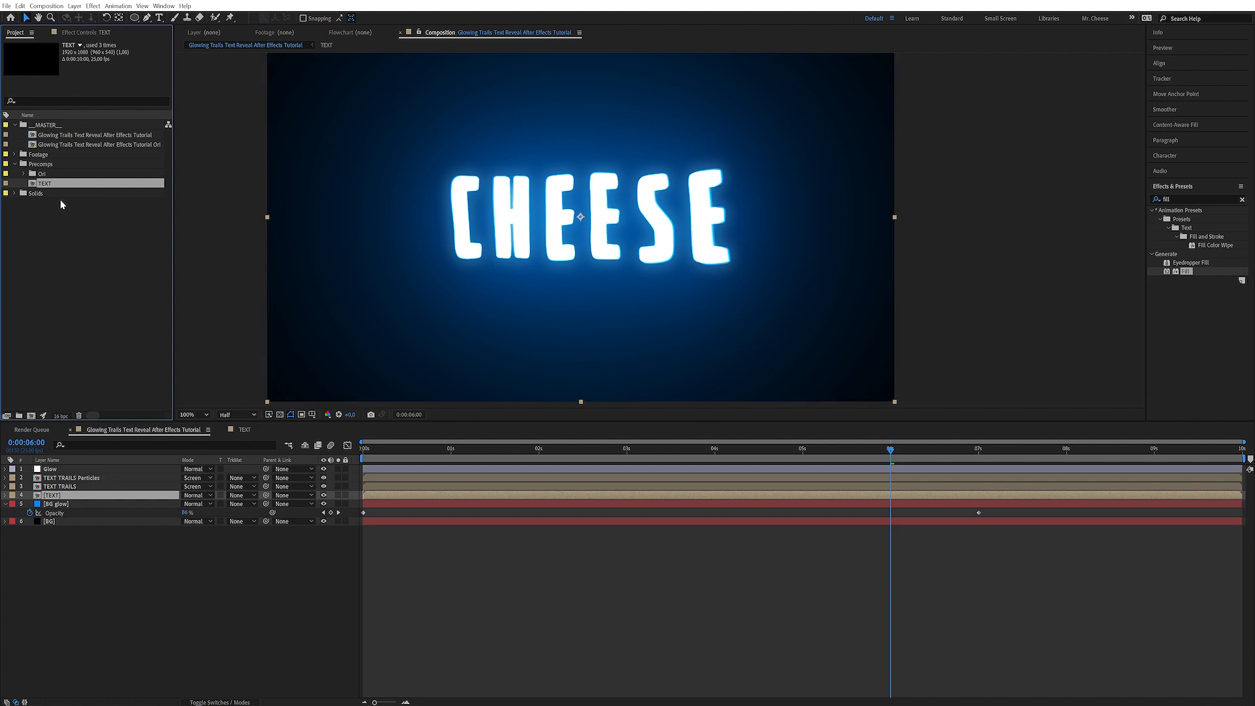
pyautogui.hotkey('ctrl', 'd')
pyautogui.press('Return')
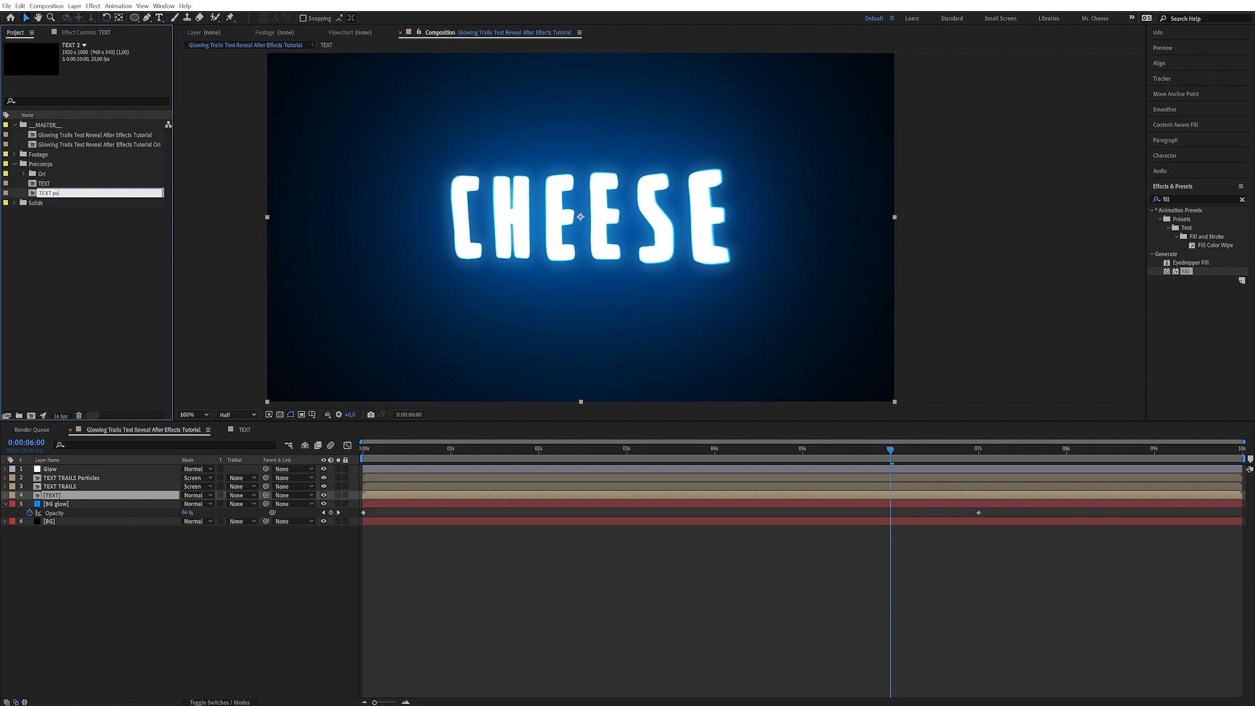
pyautogui.write('TEXT particles')
pyautogui.press('Return')
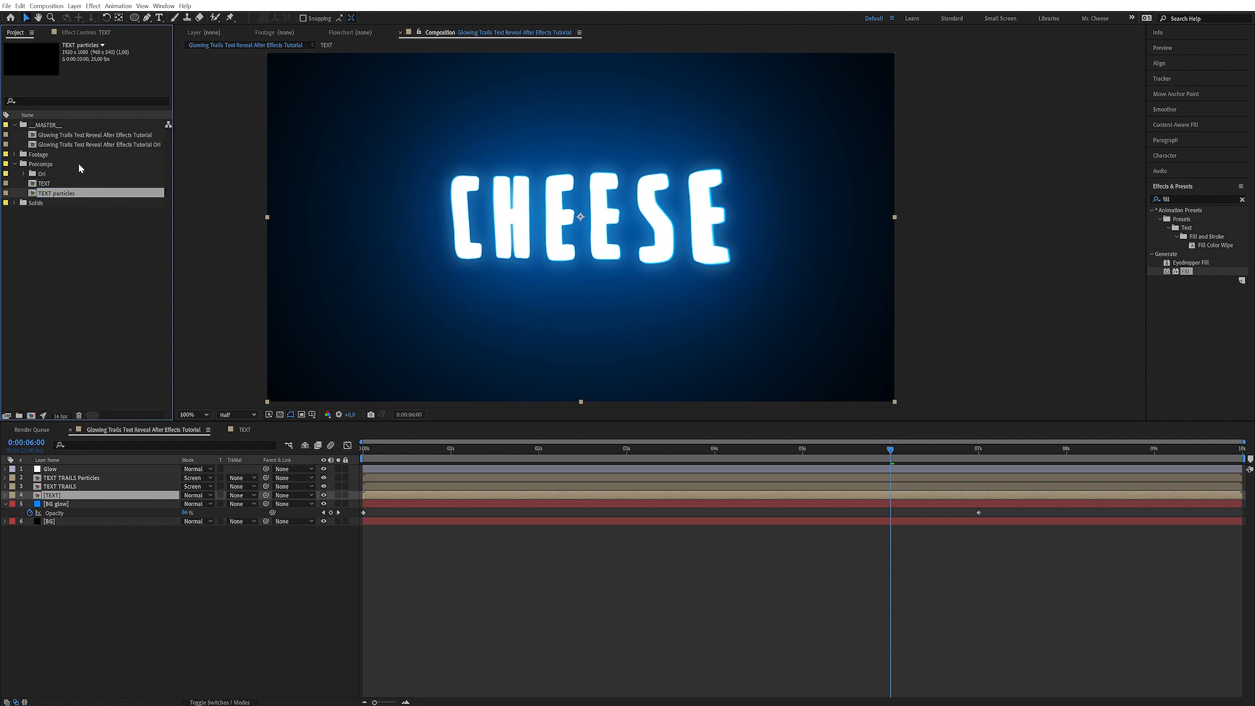
# Step: Replace the source of the TEXT TRAILS Particles layer with the TEXT particles precomp and check its source name
pyautogui.click(99, 478)
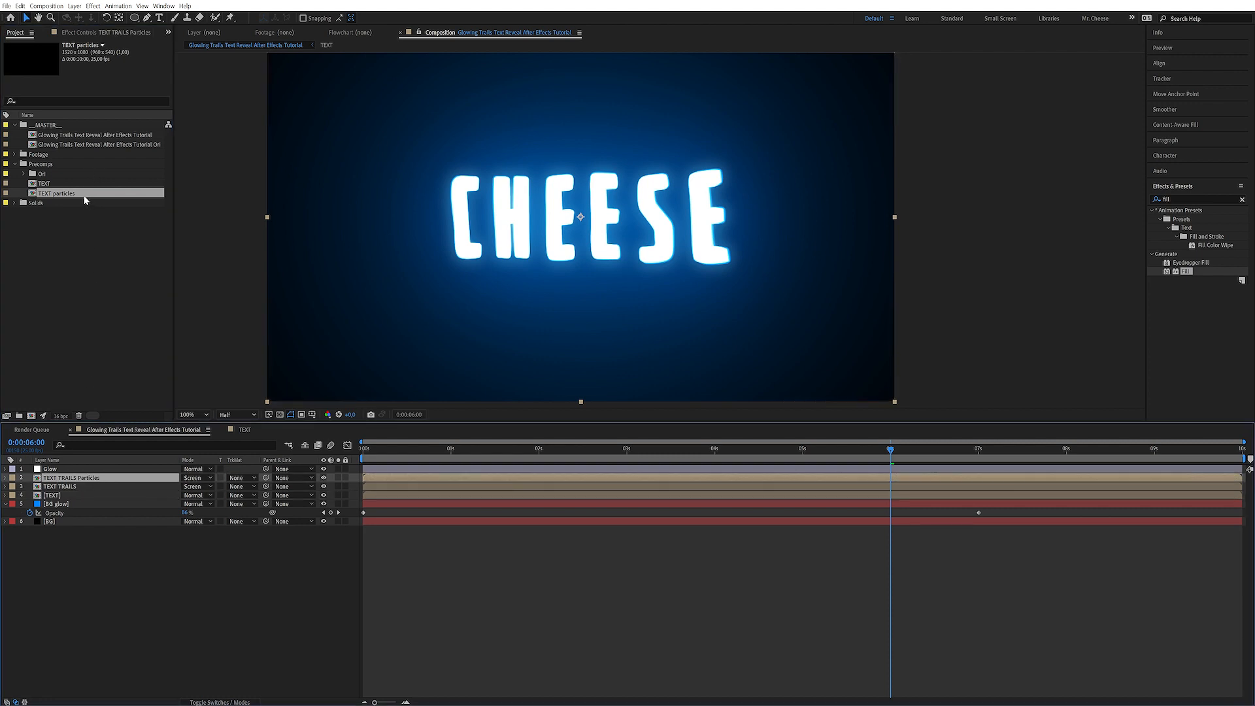
pyautogui.moveTo(75, 194); pyautogui.dragTo(95, 479)
pyautogui.click(69, 458)
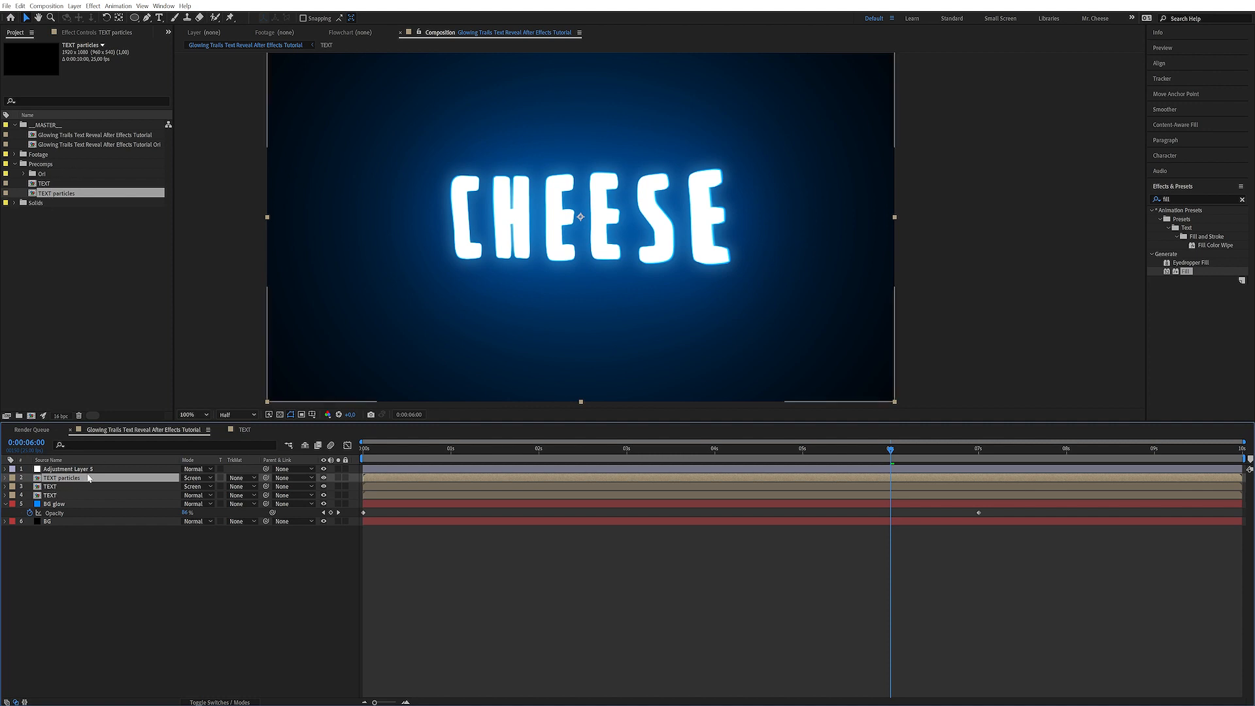
pyautogui.click(85, 460)
# Step: In the TEXT particles precomp, apply a Fill effect to the letter C layer and set its color to black
pyautogui.doubleClick(86, 481)
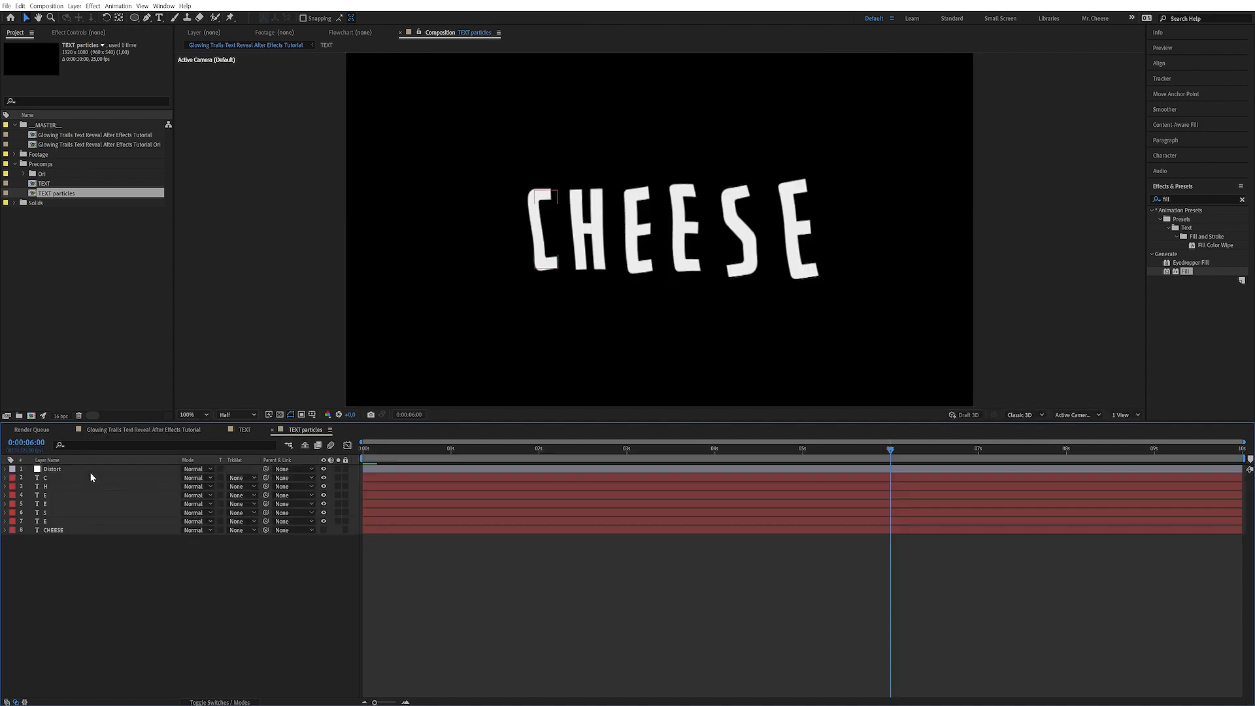
pyautogui.moveTo(490, 442); pyautogui.dragTo(1161, 443)
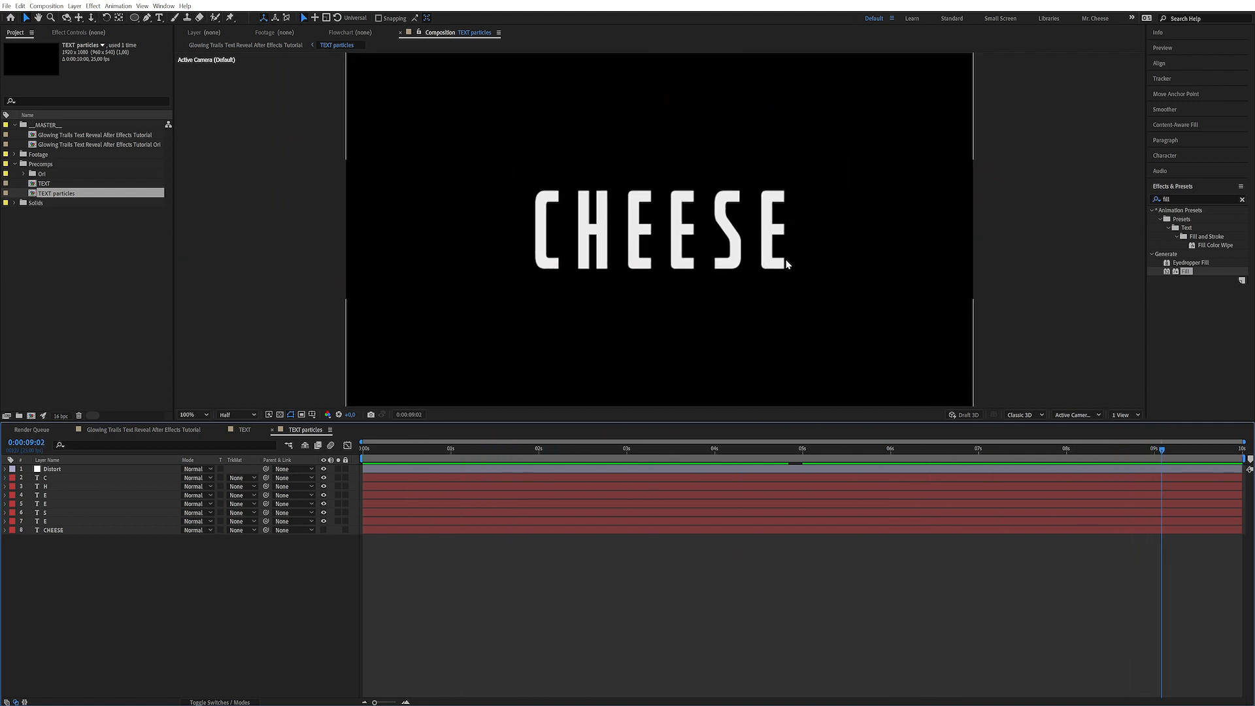
pyautogui.click(62, 478)
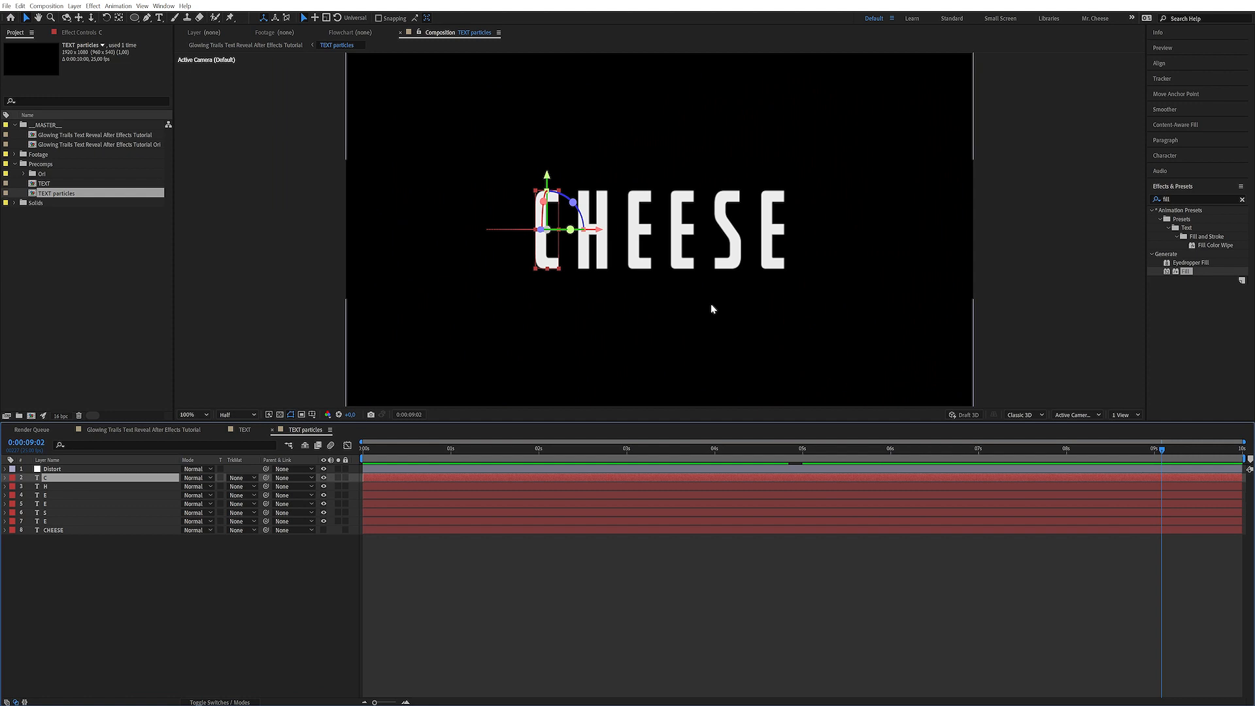
pyautogui.doubleClick(1188, 273)
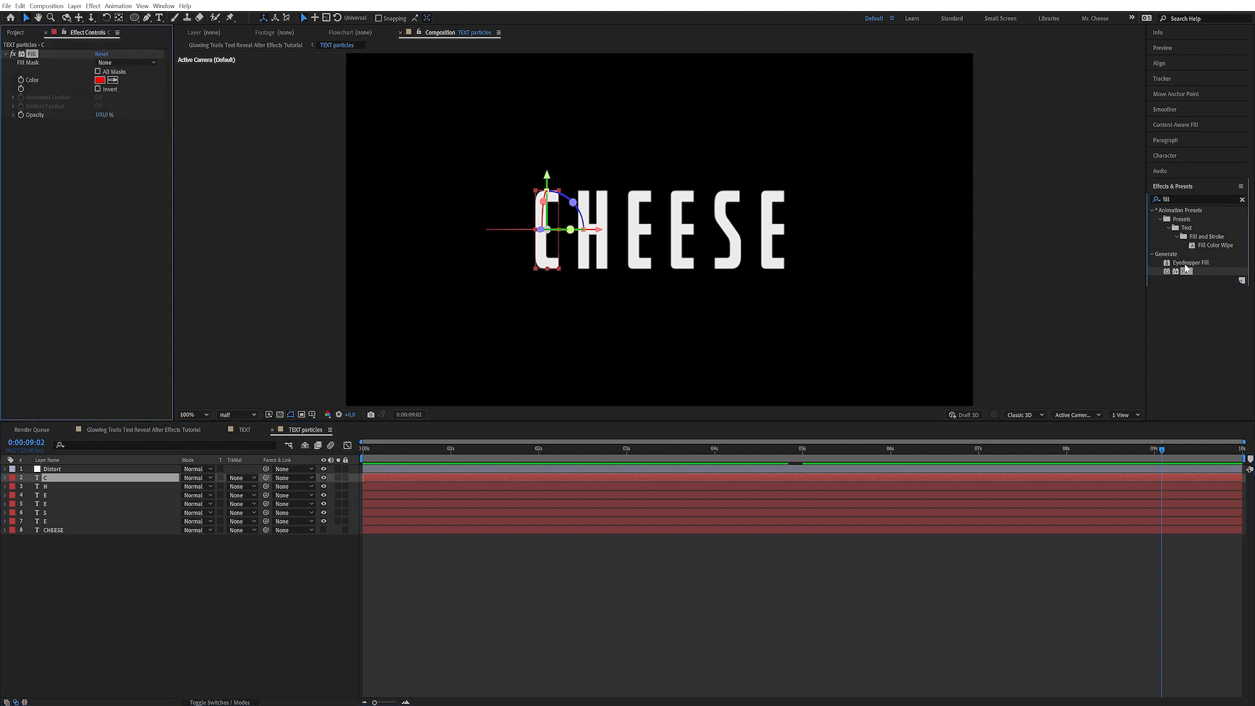
pyautogui.click(99, 80)
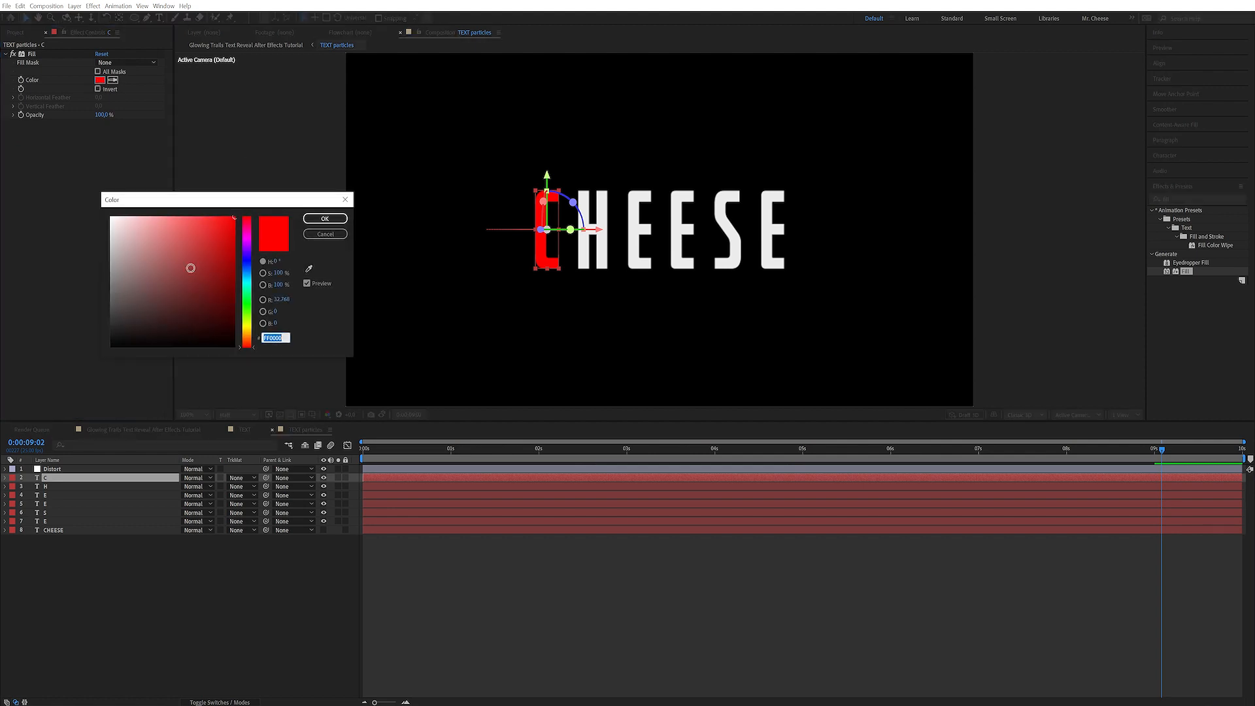
pyautogui.moveTo(190, 268); pyautogui.dragTo(109, 347)
pyautogui.click(328, 220)
# Step: Copy the black Fill effect from the C layer onto the H, E, E, S and E letter layers
pyautogui.click(33, 54)
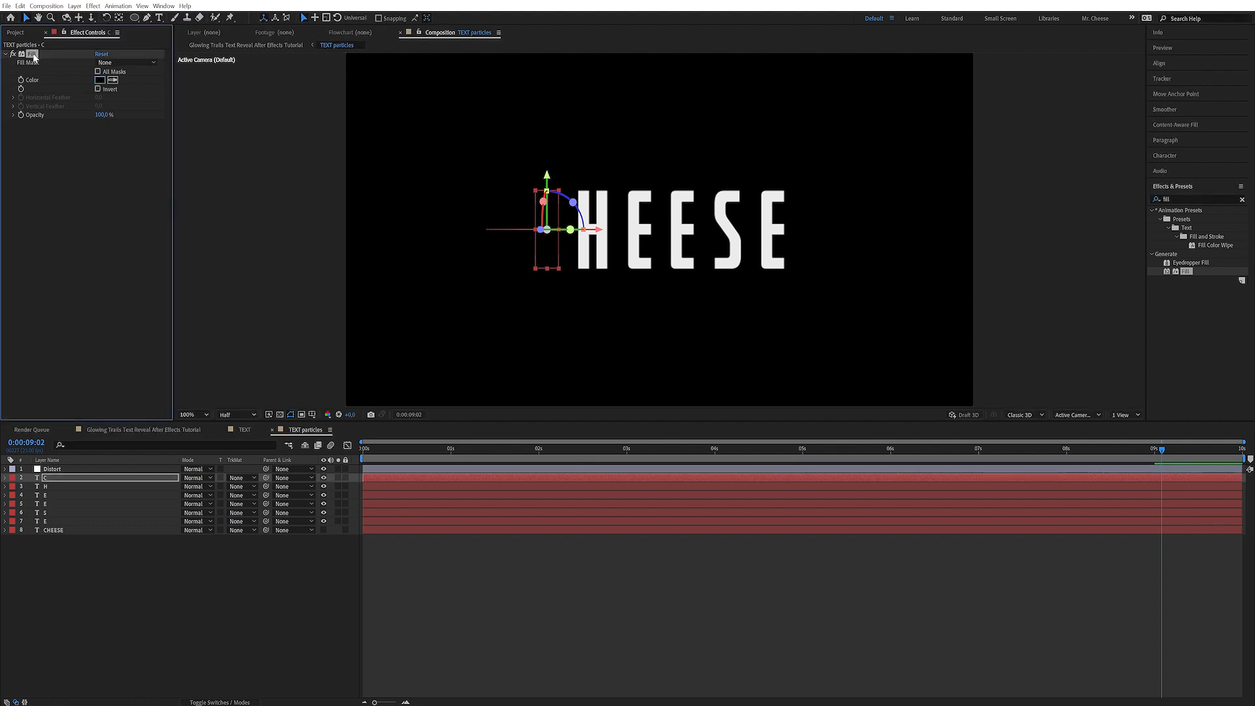
pyautogui.click(52, 487)
pyautogui.keyDown('shift'); pyautogui.click(64, 523); pyautogui.keyUp('shift')
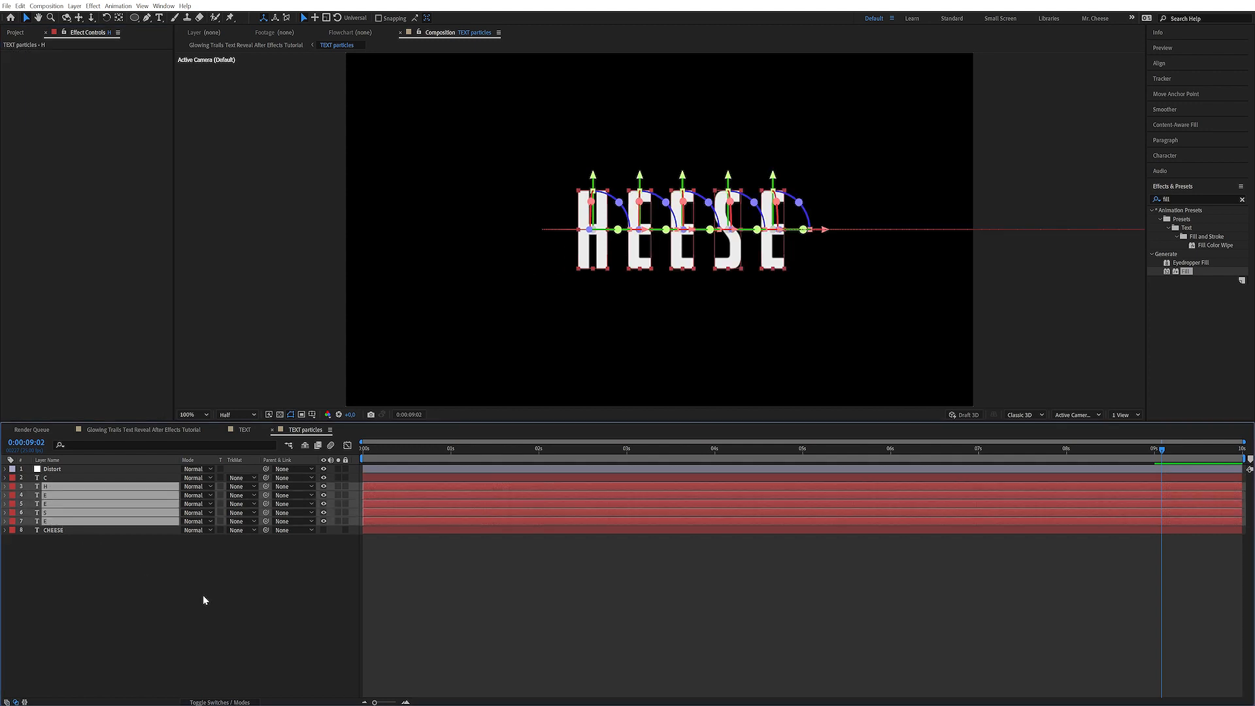
pyautogui.hotkey('ctrl', 'v')
pyautogui.click(162, 594)
# Step: Create a full-size black solid named Noise in the TEXT particles precomp, with the time indicator at the start
pyautogui.moveTo(406, 449); pyautogui.dragTo(303, 507)
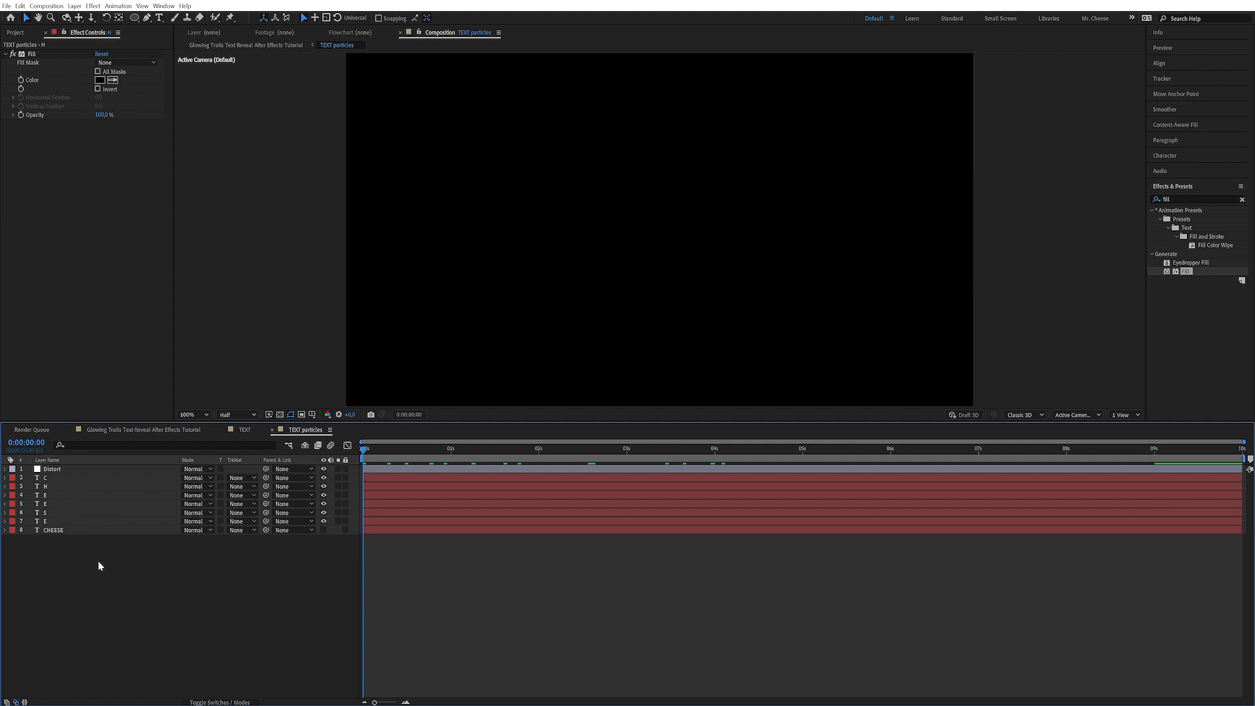
pyautogui.click(75, 6)
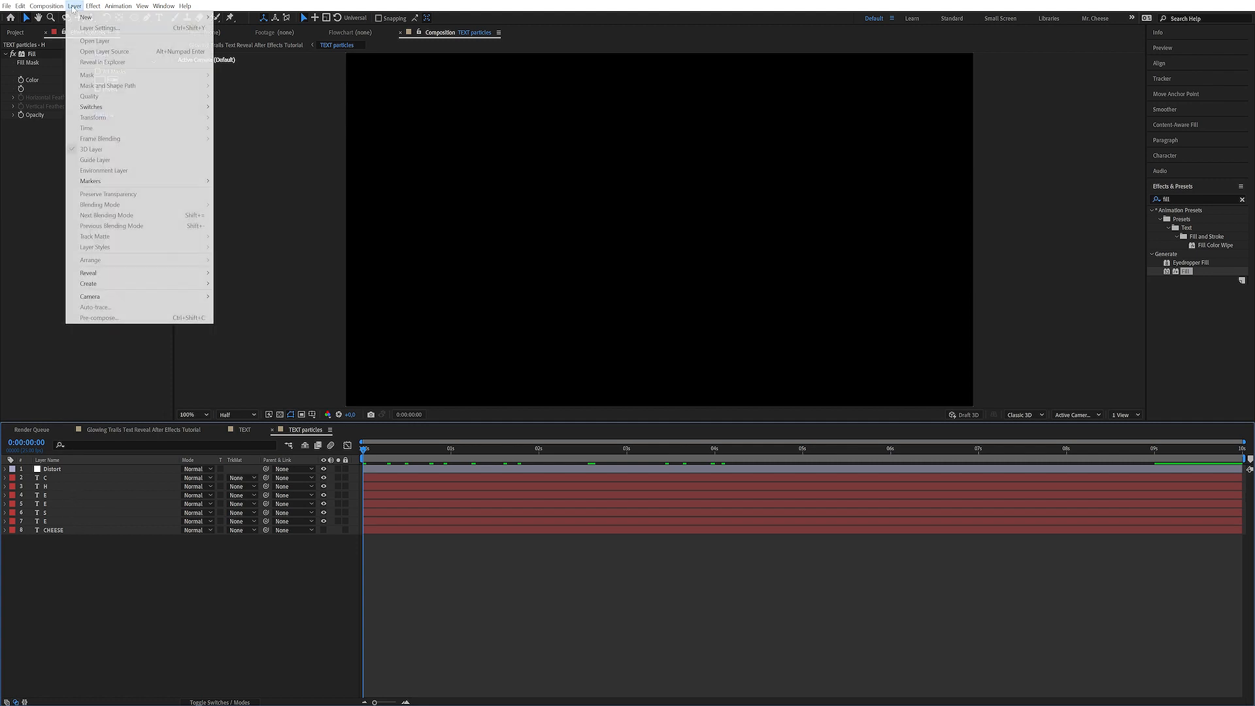
pyautogui.moveTo(116, 17)
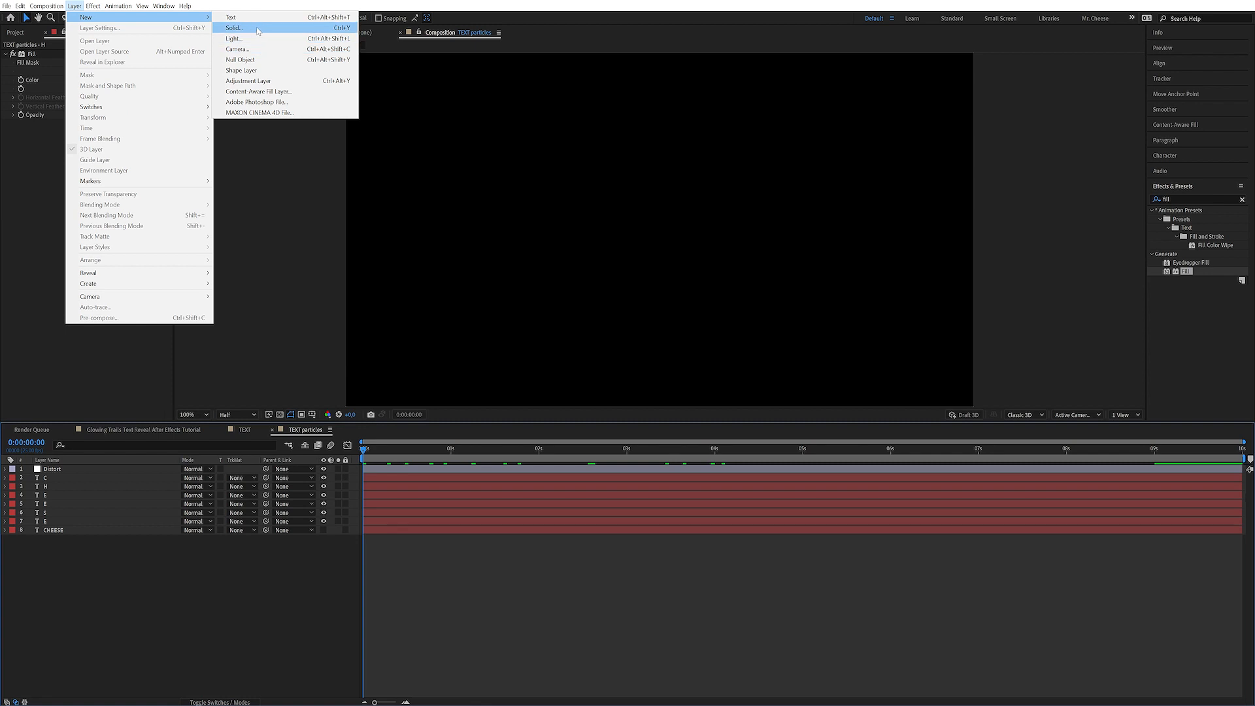
pyautogui.click(257, 27)
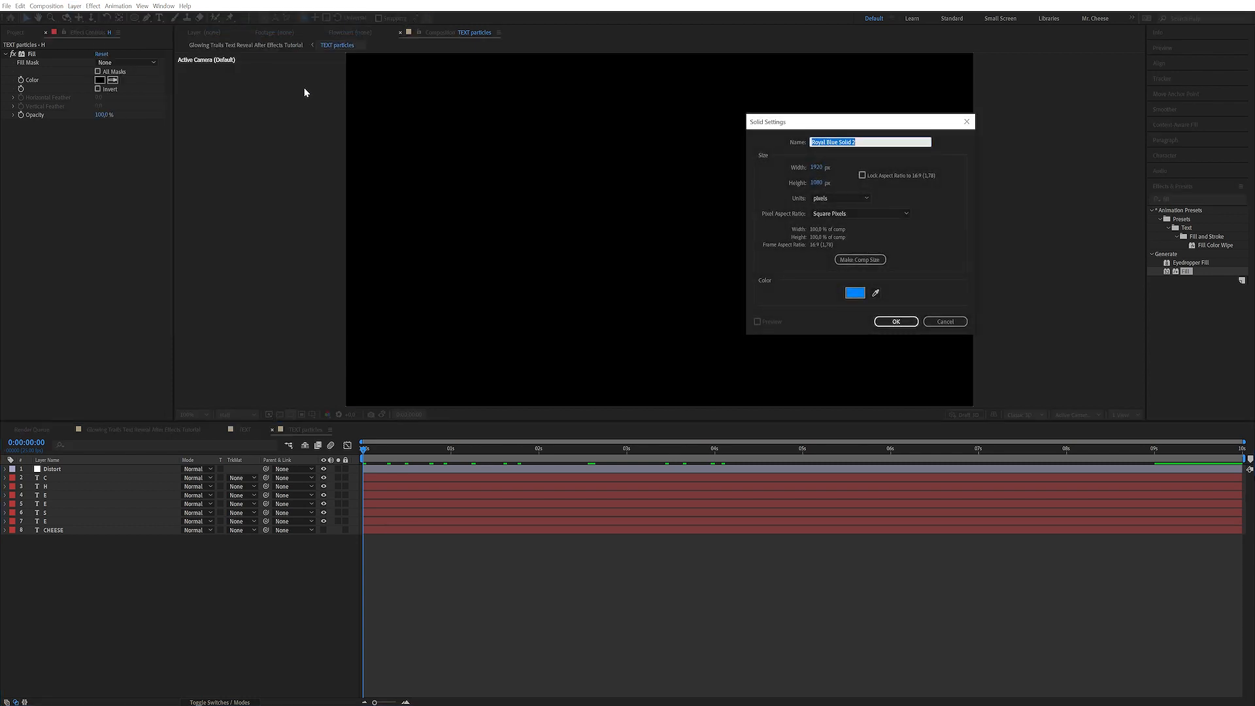
pyautogui.write('Noise')
pyautogui.click(854, 294)
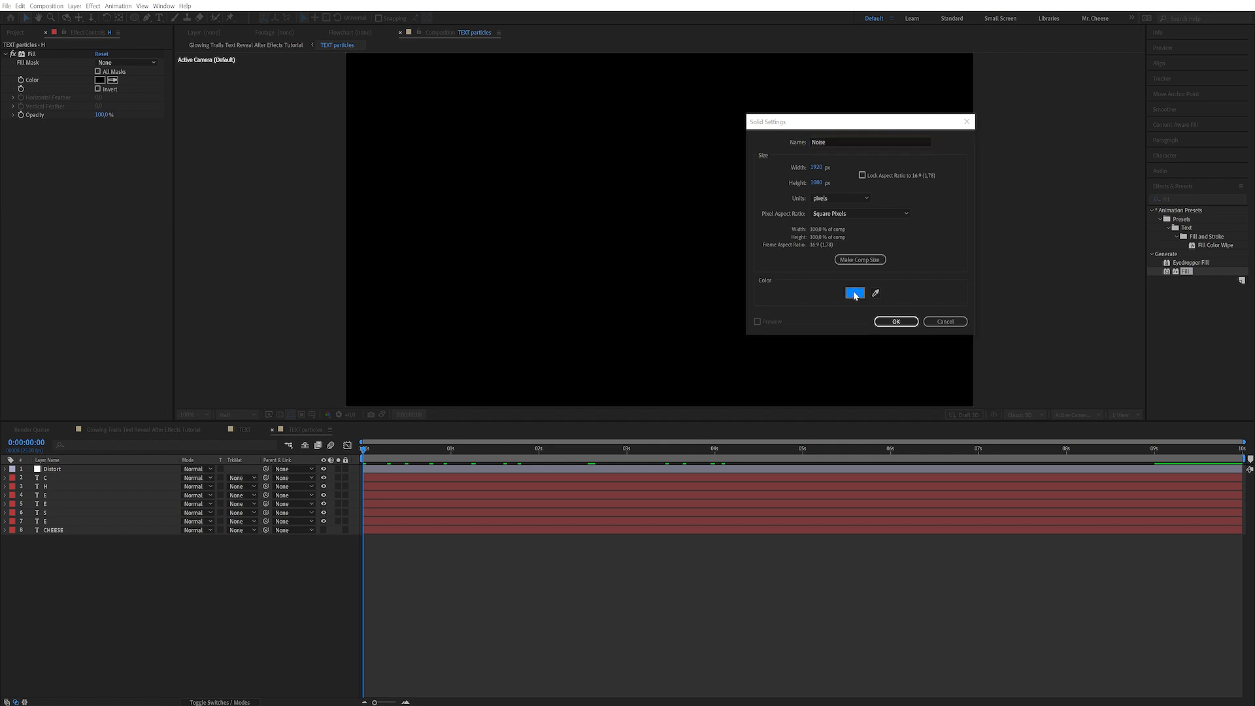
pyautogui.moveTo(179, 303); pyautogui.dragTo(8, 441)
pyautogui.click(325, 219)
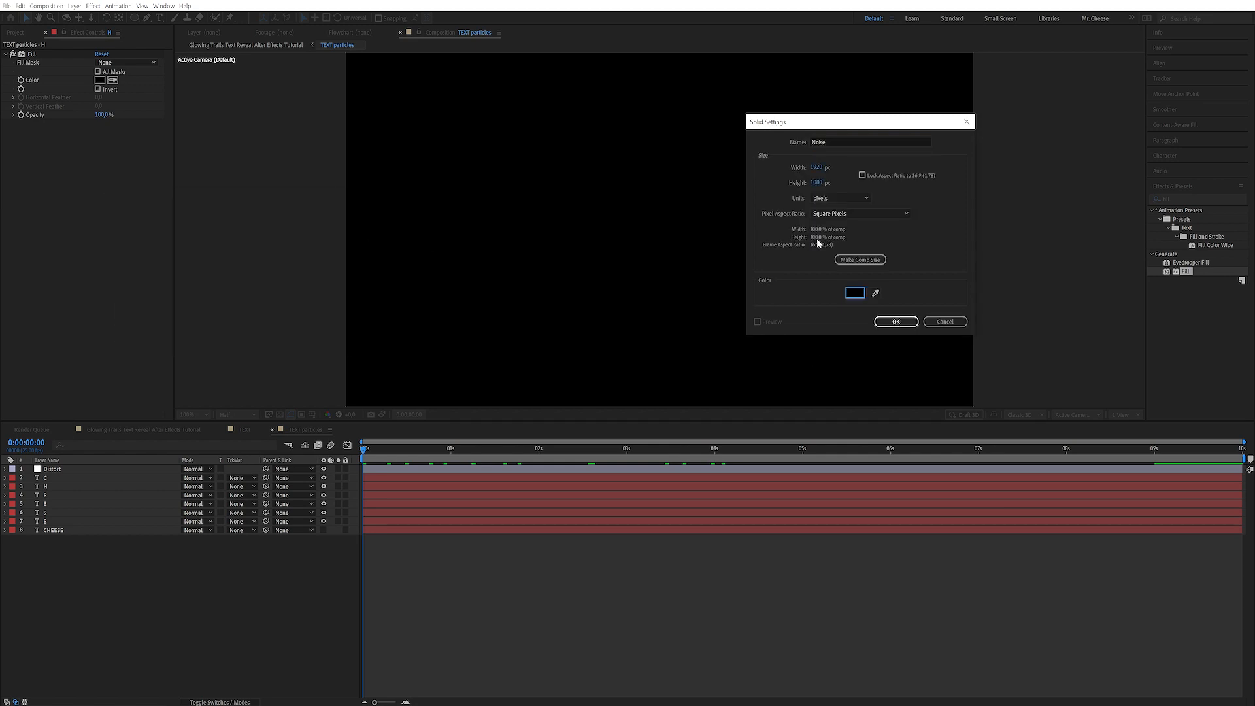
pyautogui.click(896, 321)
# Step: Find the Fractal Noise effect and apply it to the Noise solid
pyautogui.hotkey('ctrl', '5')
pyautogui.write('frac')
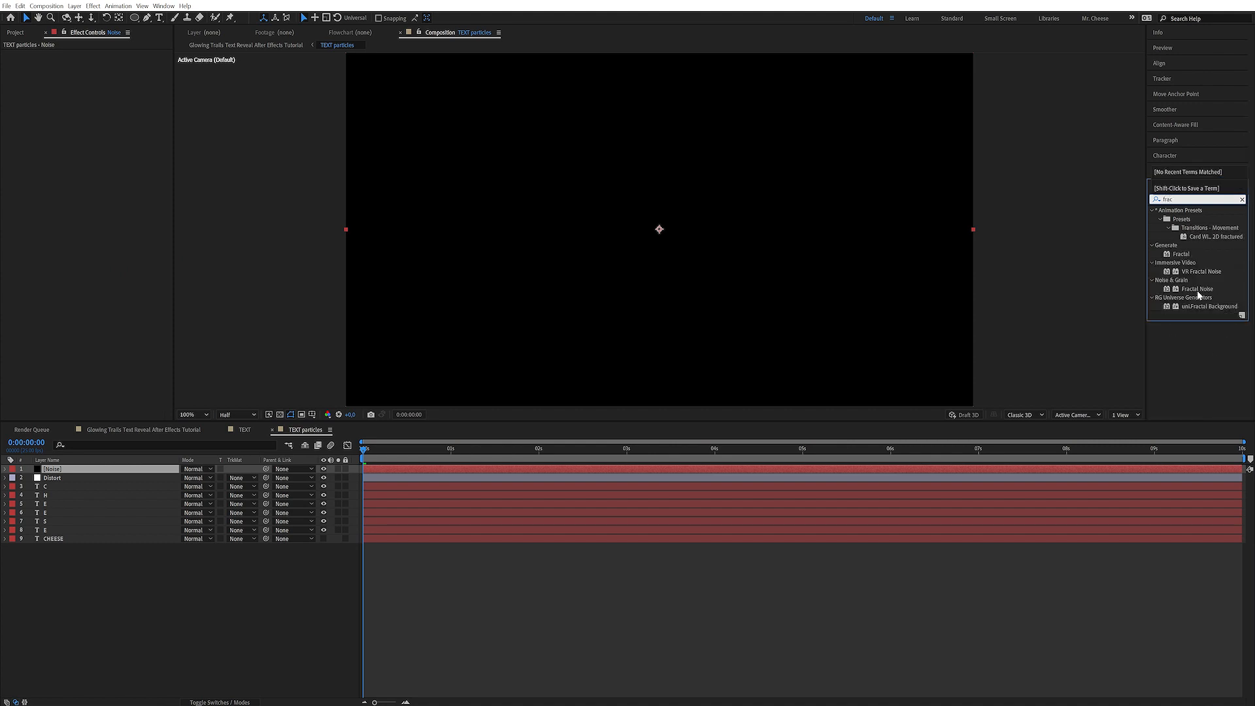
pyautogui.doubleClick(1198, 290)
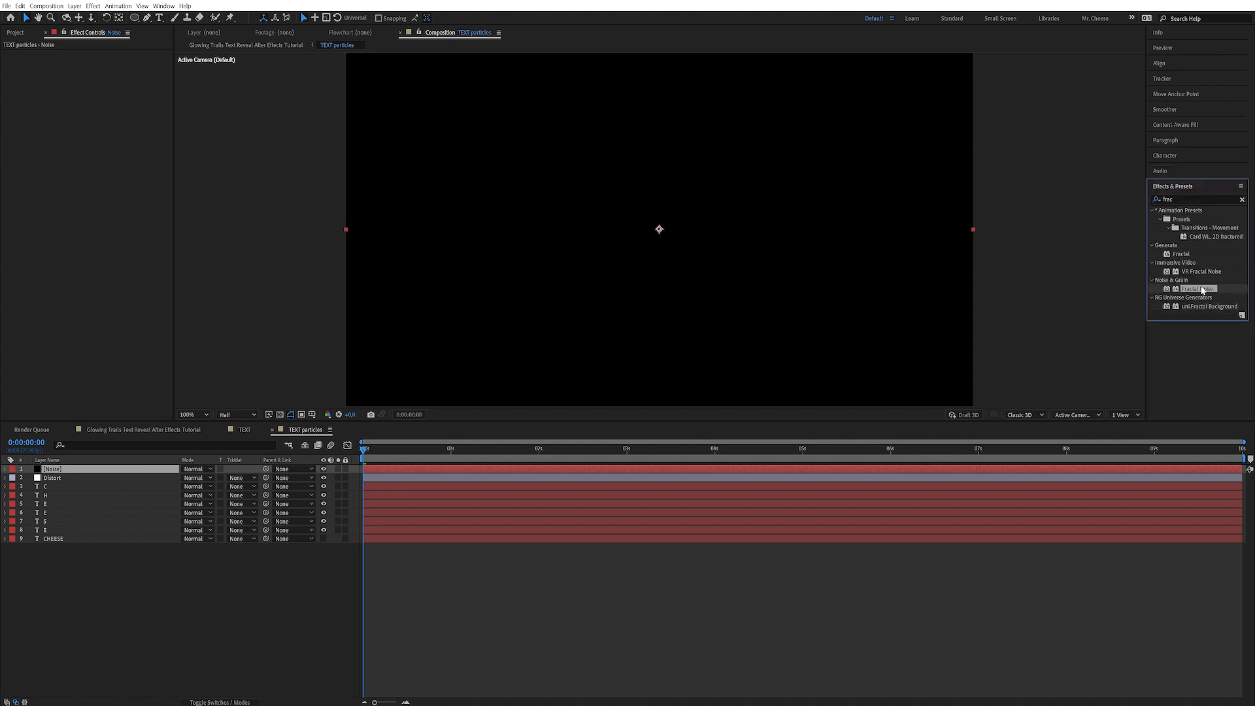
# Step: Paste Fractal Noise with property links onto all six letter layers, hide the Noise layer and preview the textured text
pyautogui.click(20, 6)
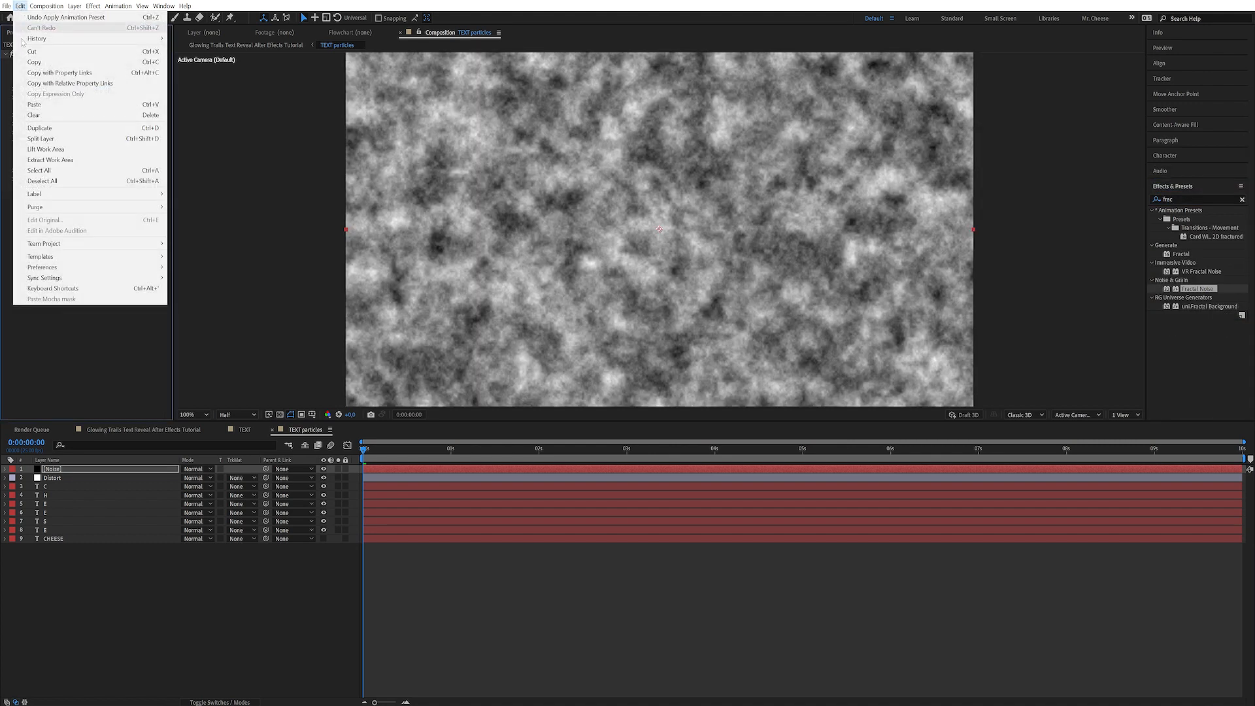
pyautogui.click(97, 73)
pyautogui.click(61, 487)
pyautogui.keyDown('shift'); pyautogui.click(60, 530); pyautogui.keyUp('shift')
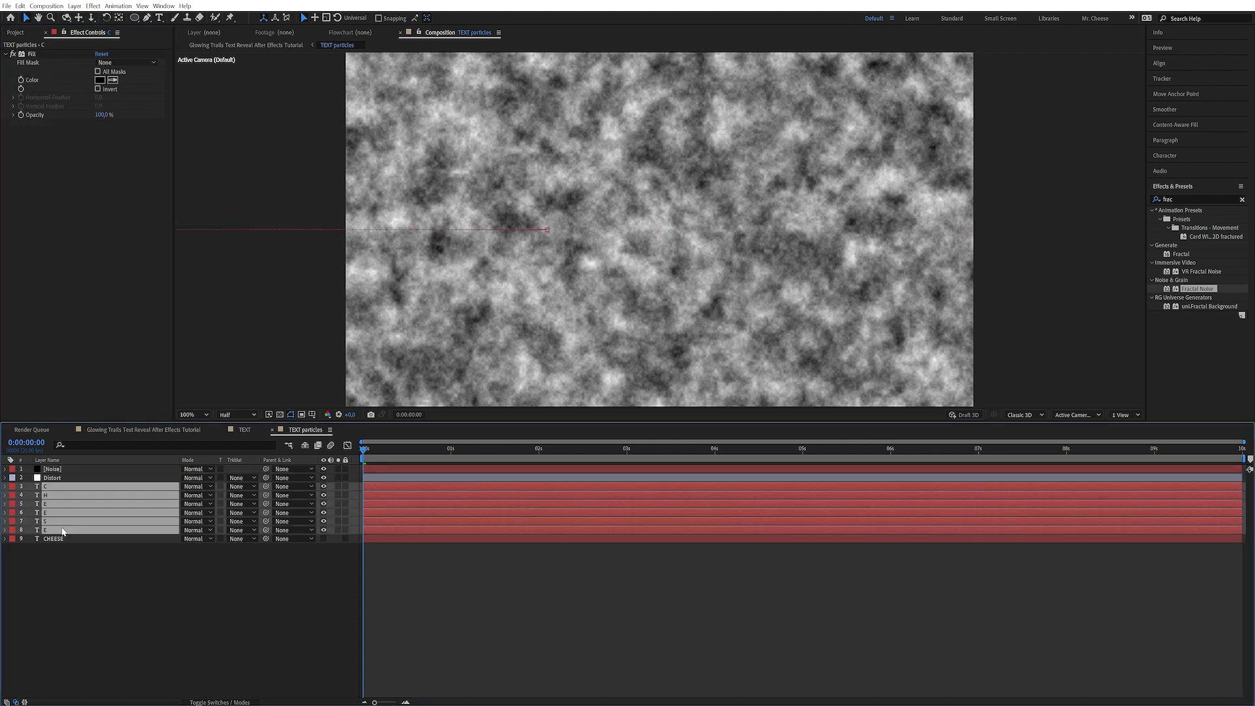
pyautogui.hotkey('ctrl', 'v')
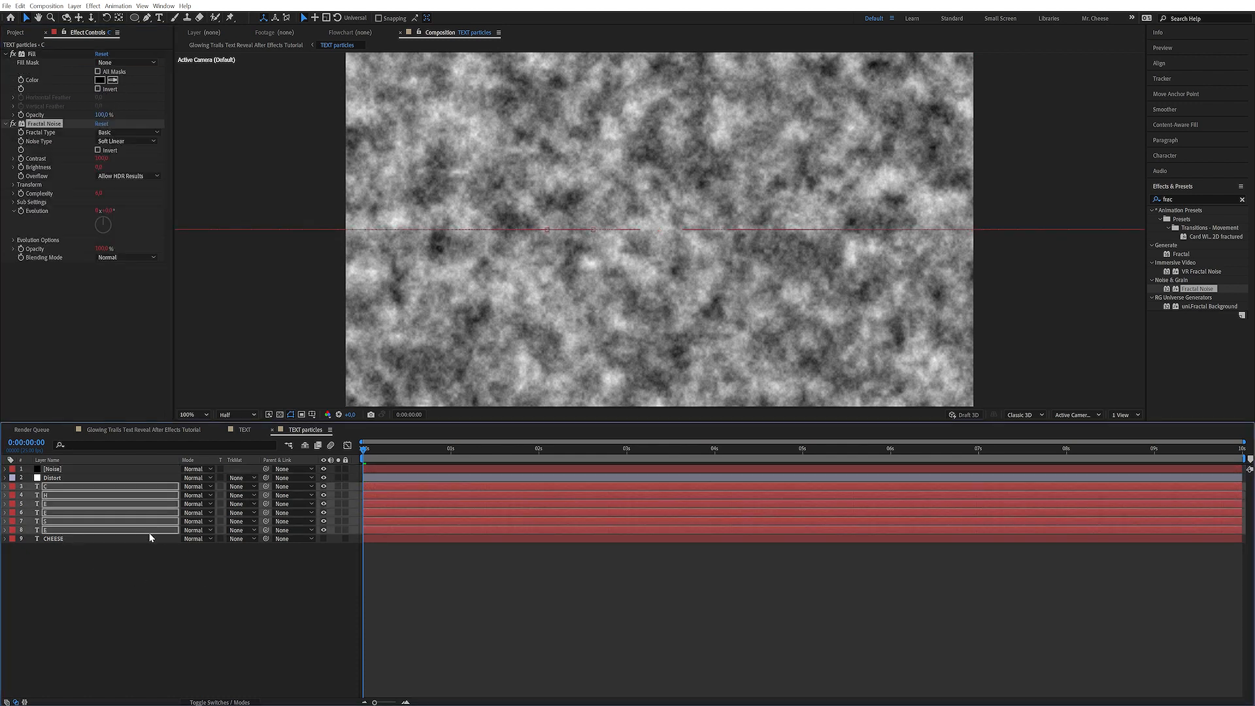
pyautogui.click(292, 611)
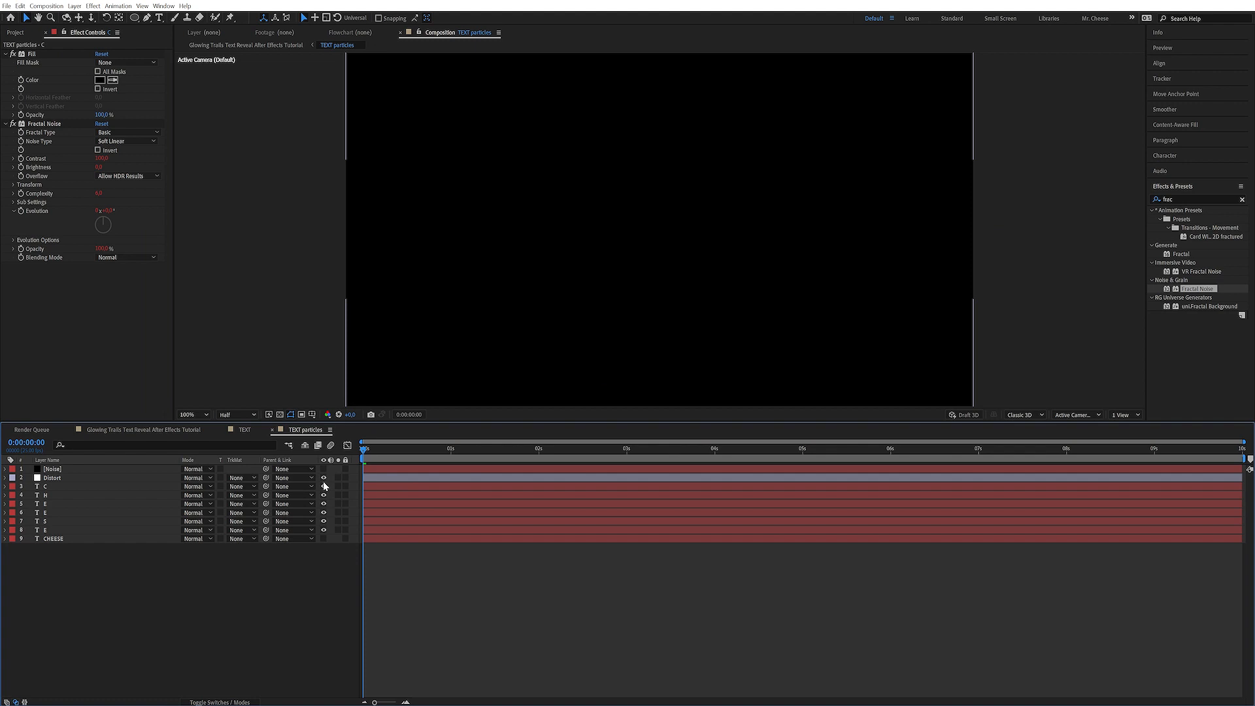
pyautogui.moveTo(424, 456); pyautogui.dragTo(985, 453)
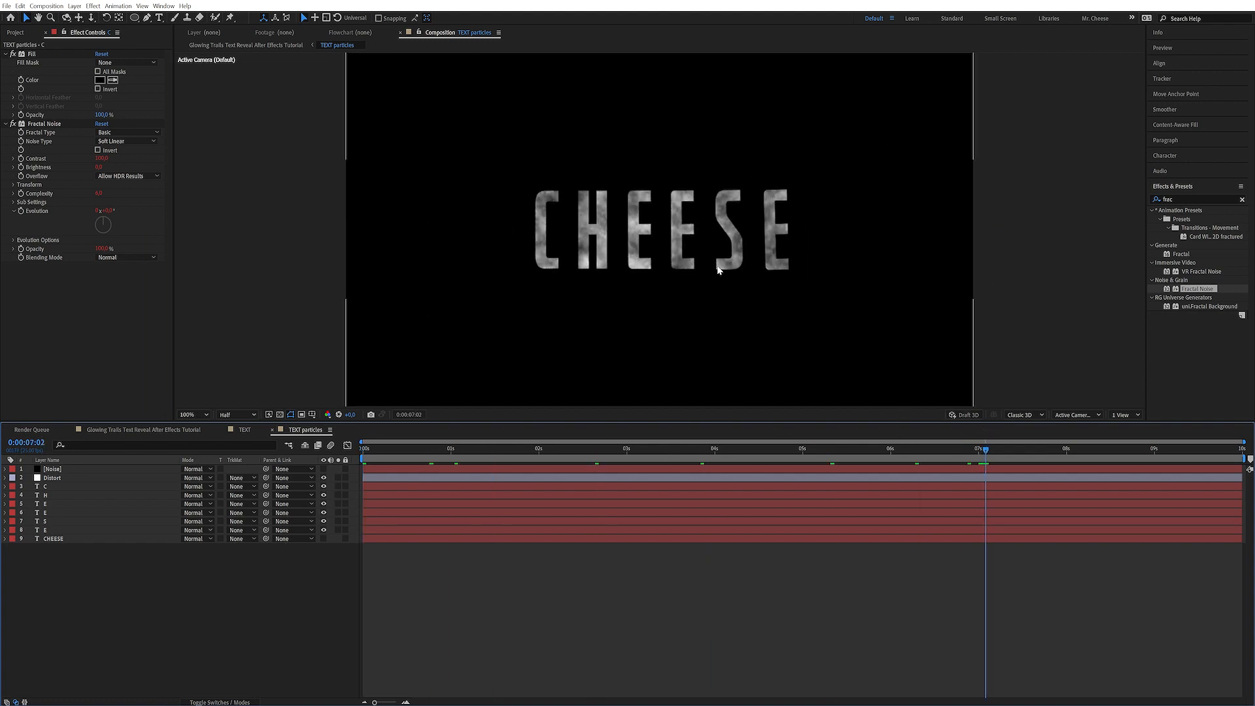
pyautogui.moveTo(700, 457); pyautogui.dragTo(726, 461)
# Step: Set the Noise layer's Fractal Noise Contrast to 3000 and lower its Brightness to about -530
pyautogui.click(77, 470)
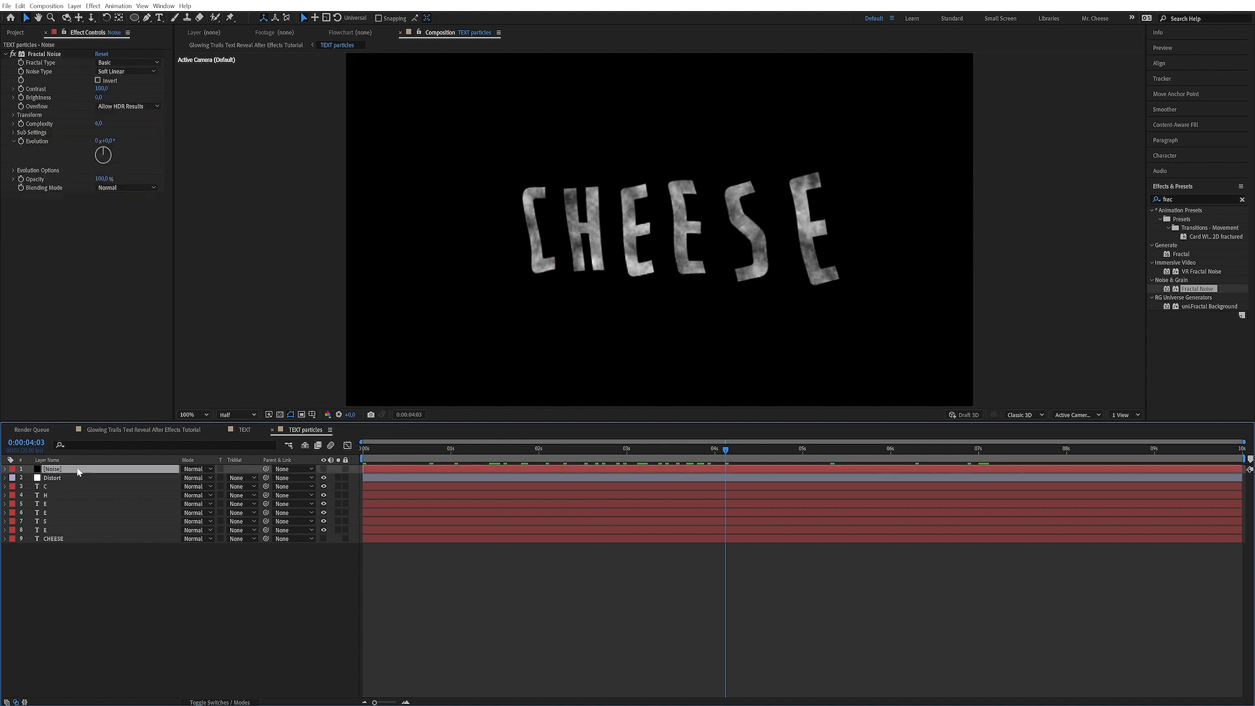
pyautogui.click(100, 88)
pyautogui.write('3000')
pyautogui.press('Return')
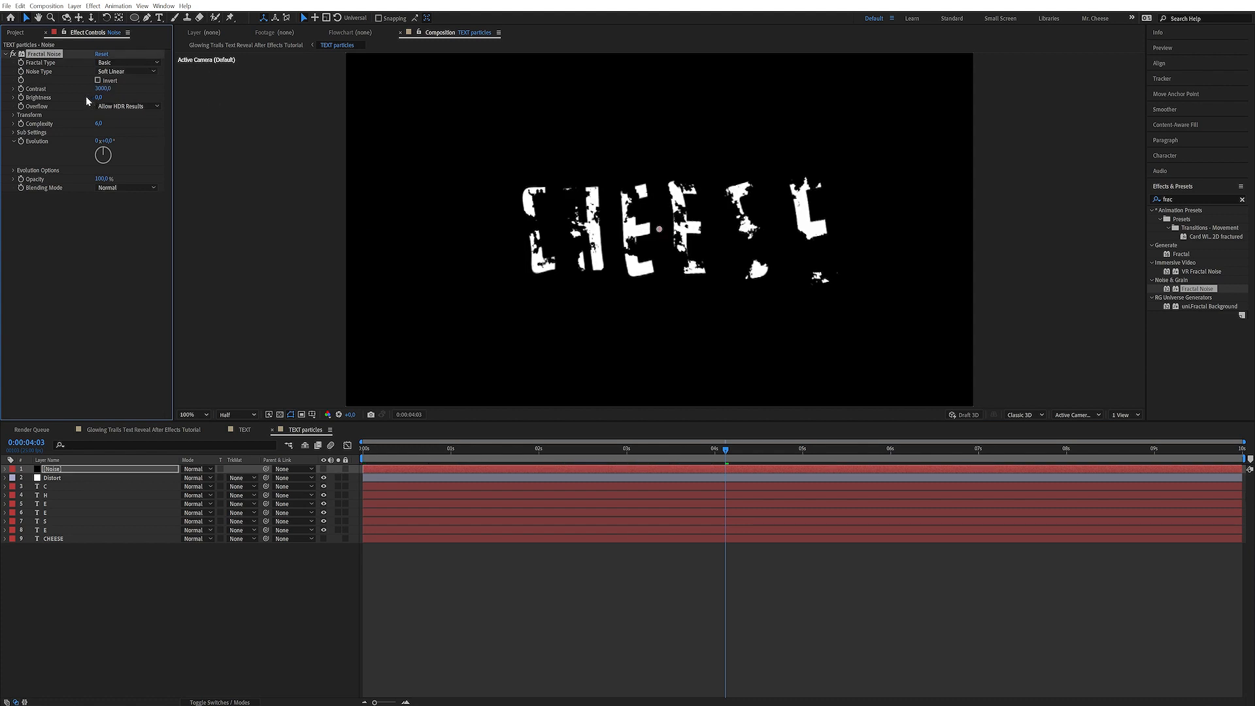
pyautogui.moveTo(103, 100); pyautogui.dragTo(3, 103)
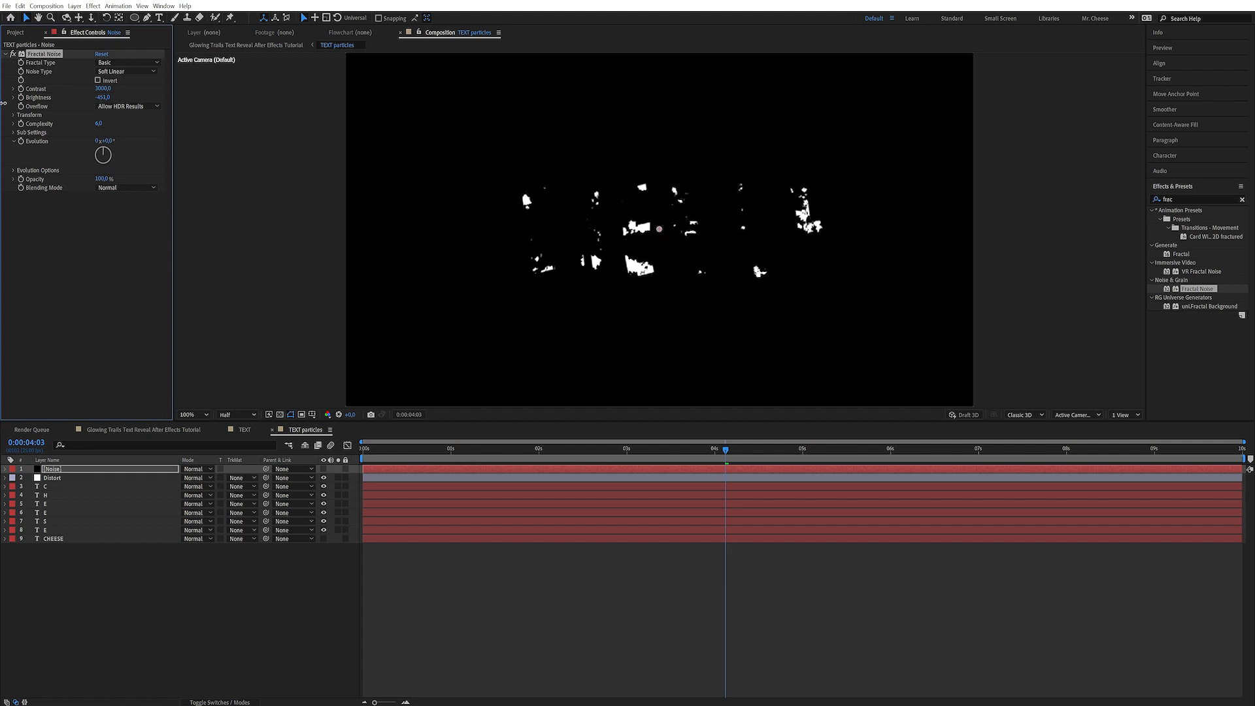
pyautogui.moveTo(103, 98); pyautogui.dragTo(74, 97)
# Step: Set the Fractal Noise Transform Scale to 10 on the Noise layer
pyautogui.click(14, 115)
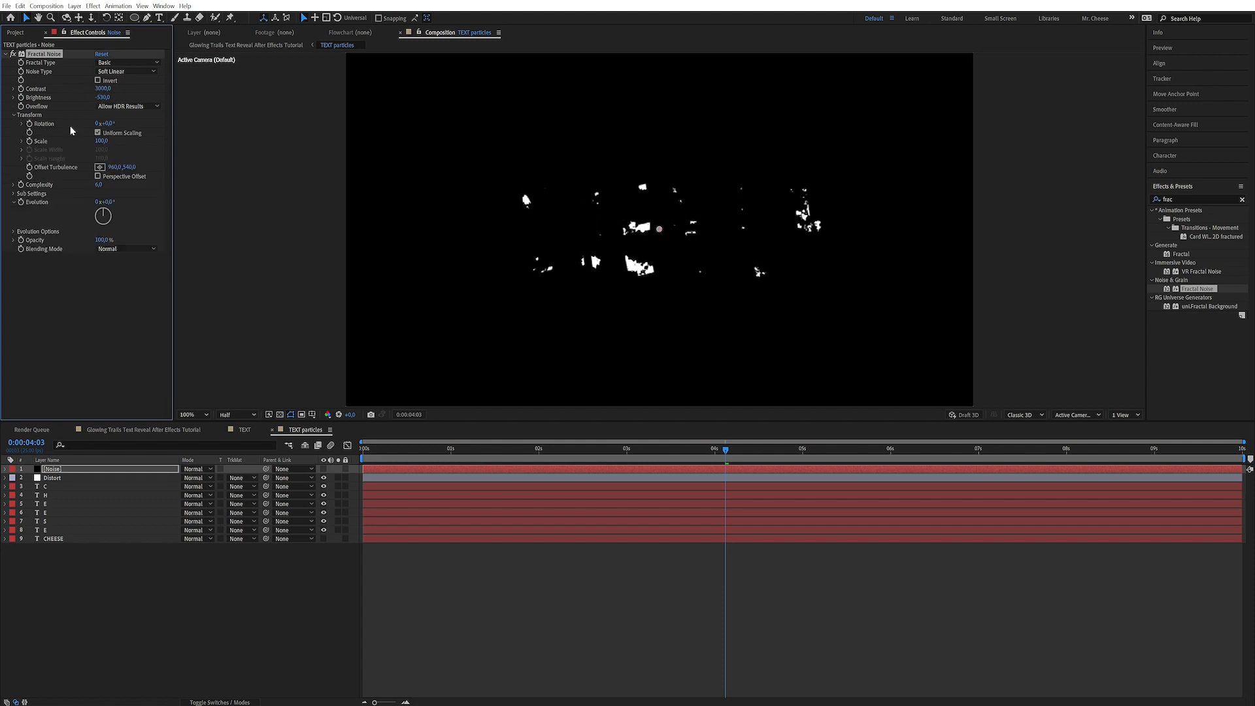
pyautogui.click(101, 142)
pyautogui.write('10')
pyautogui.press('Return')
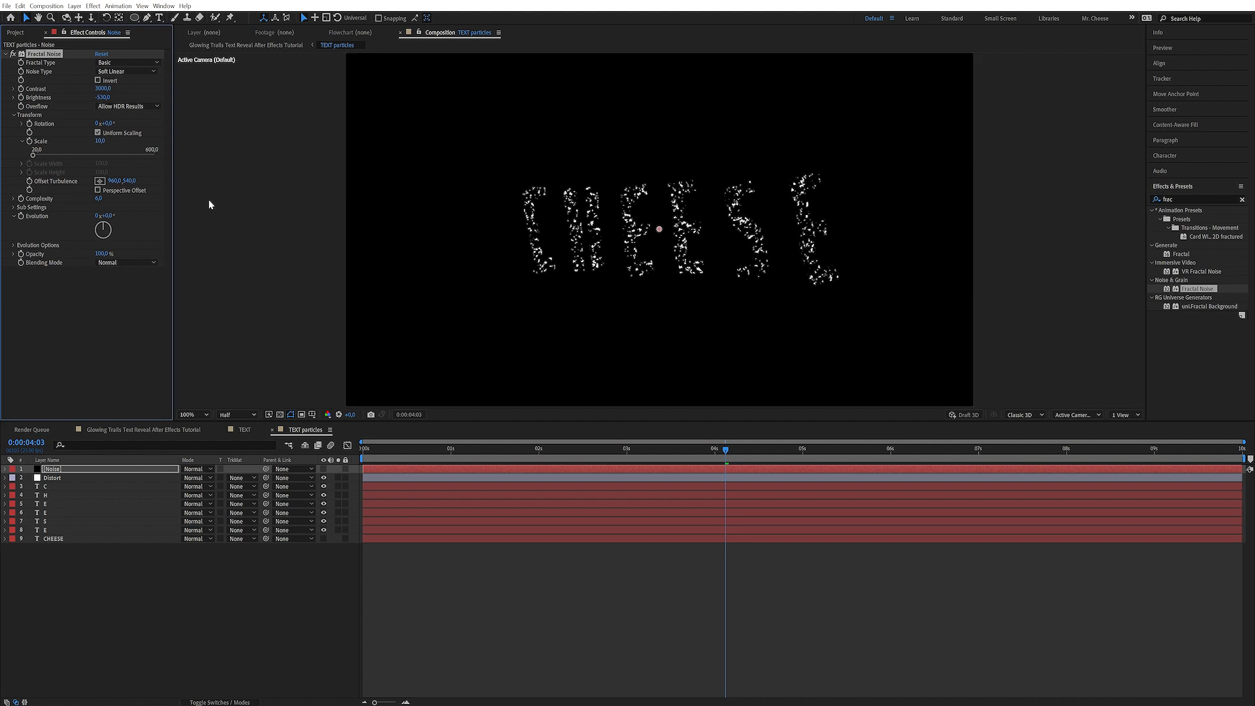
# Step: Return to the main Glowing Trails composition and solo the TEXT TRAILS Particles layer
pyautogui.click(172, 431)
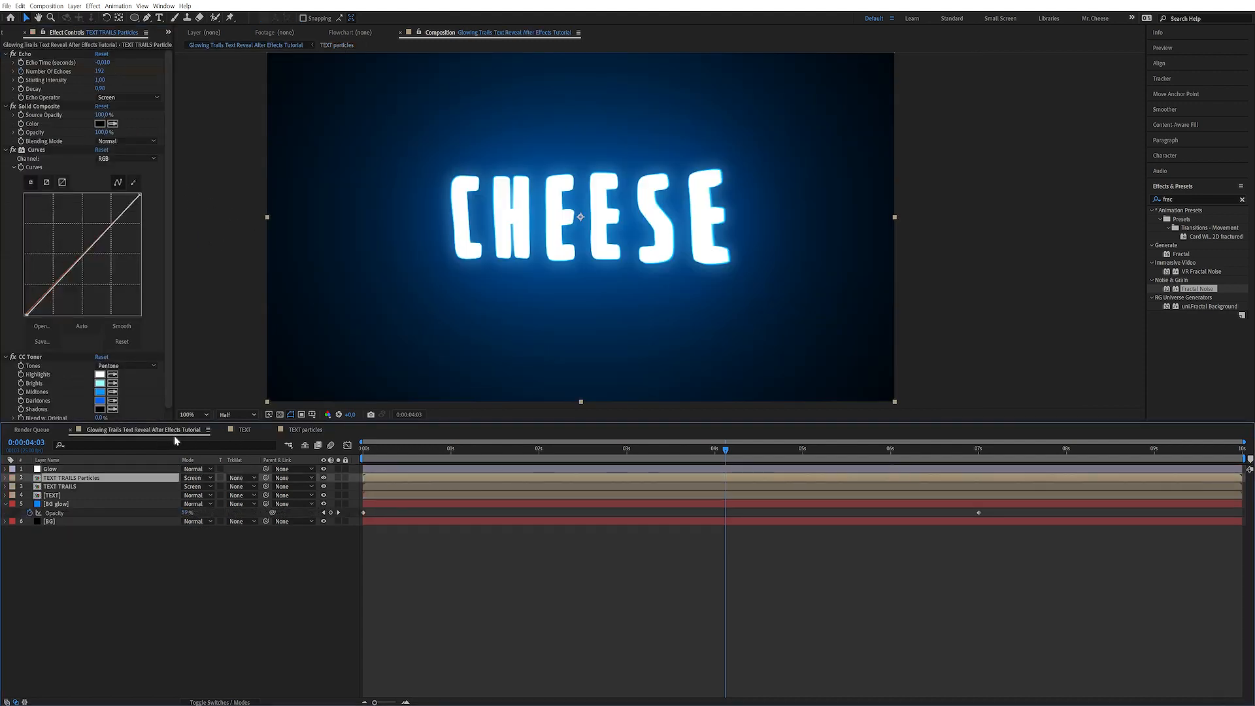
pyautogui.click(338, 478)
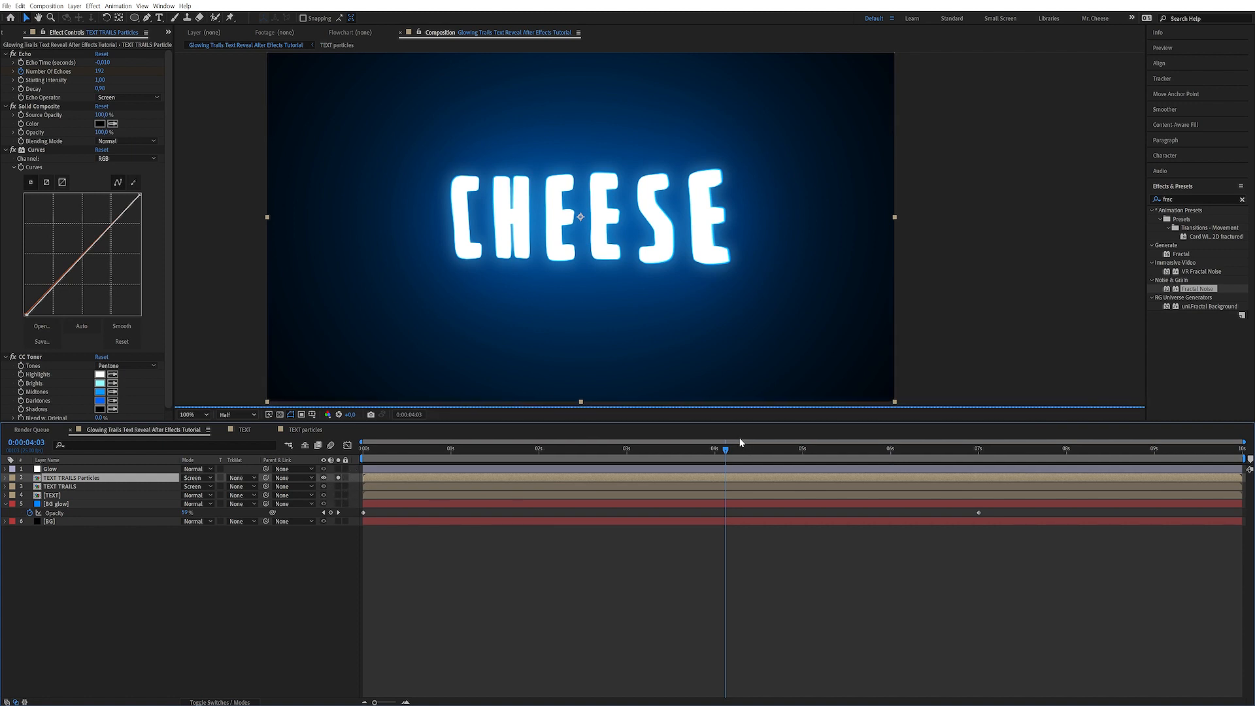
# Step: In the TEXT particles composition, lower the Noise layer's Fractal Noise Brightness to about -952
pyautogui.click(577, 450)
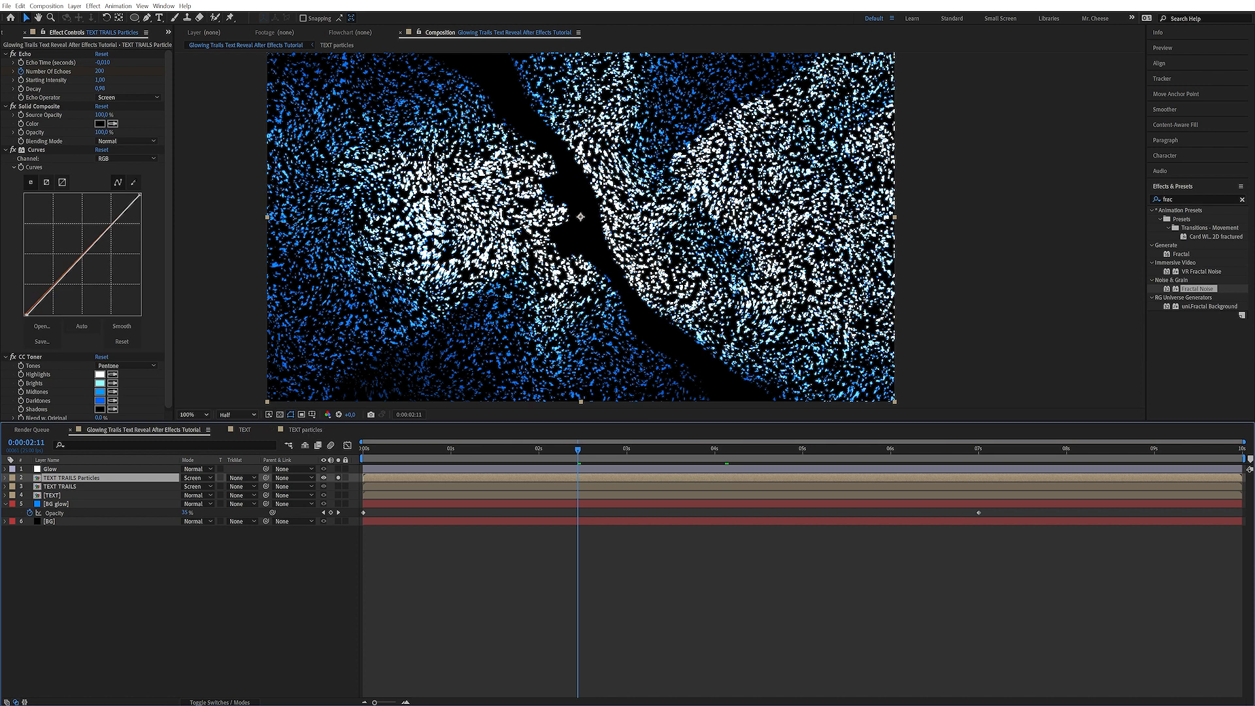
pyautogui.click(305, 429)
pyautogui.click(62, 468)
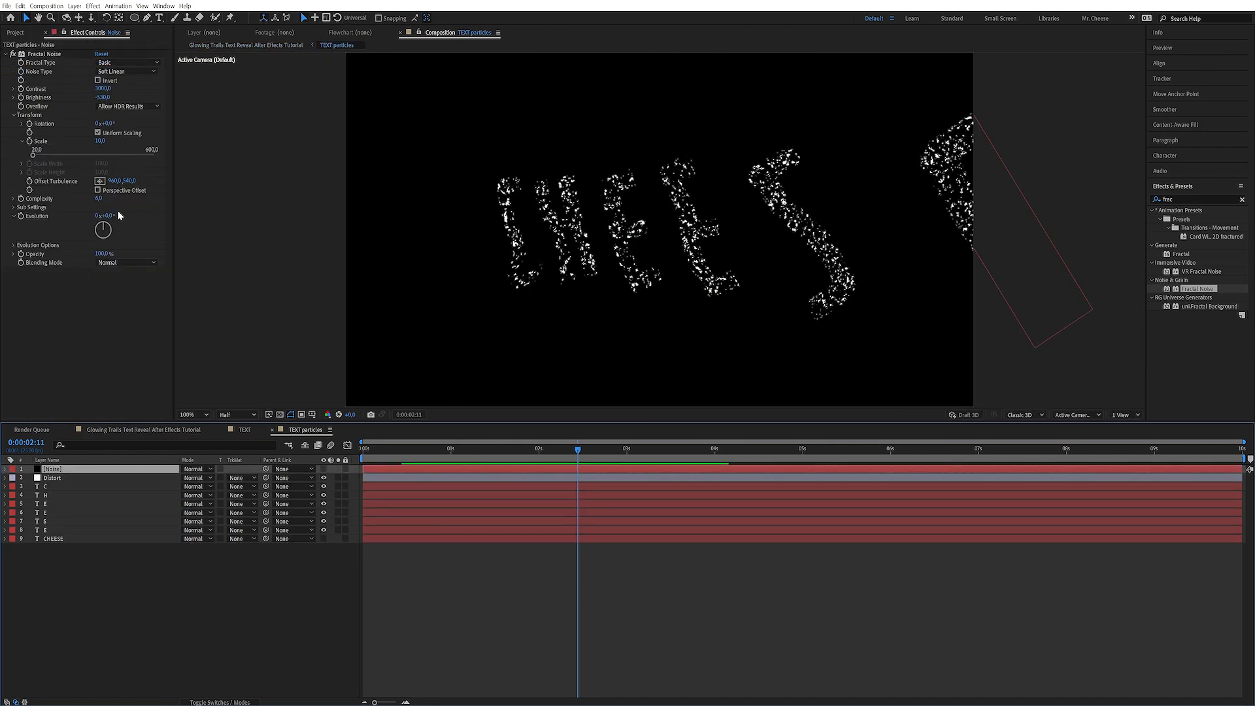
pyautogui.moveTo(100, 98); pyautogui.dragTo(22, 99)
pyautogui.moveTo(102, 98); pyautogui.dragTo(66, 101)
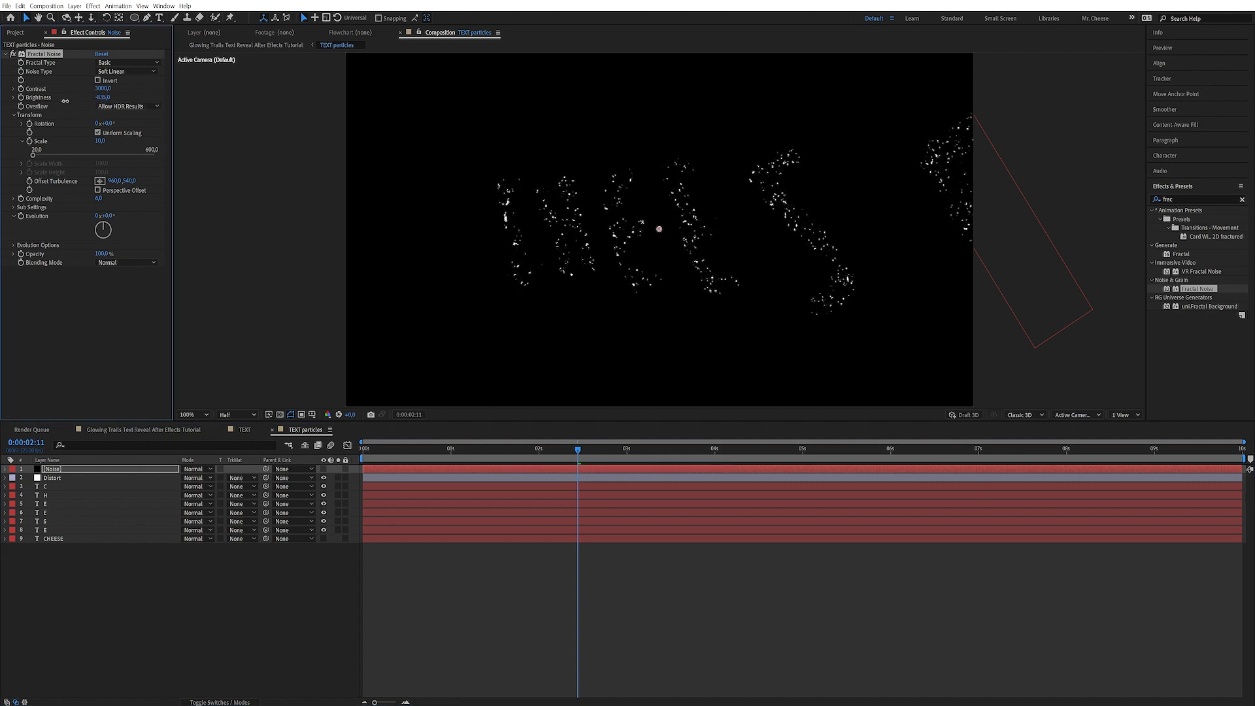
pyautogui.click(102, 331)
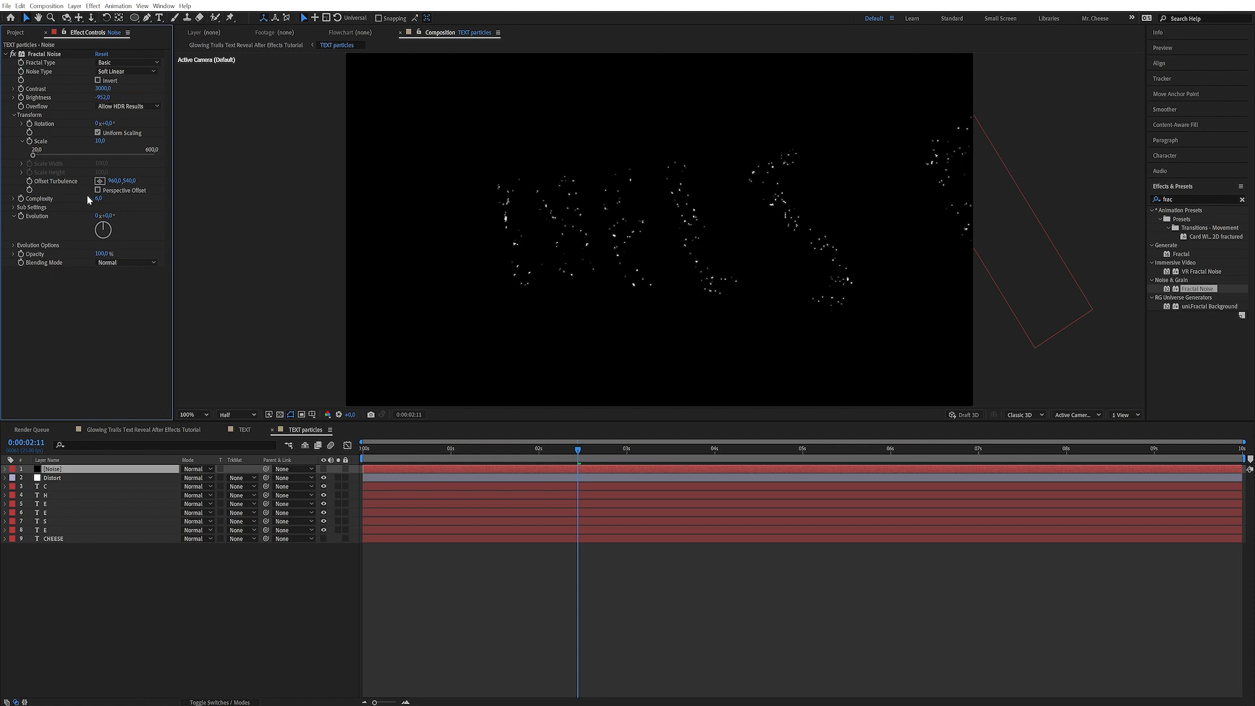
# Step: Add the expression [0, time*100] to the Noise layer's Offset Turbulence and scrub through the timeline to check the particle movement
pyautogui.keyDown('alt'); pyautogui.click(28, 181); pyautogui.keyUp('alt')
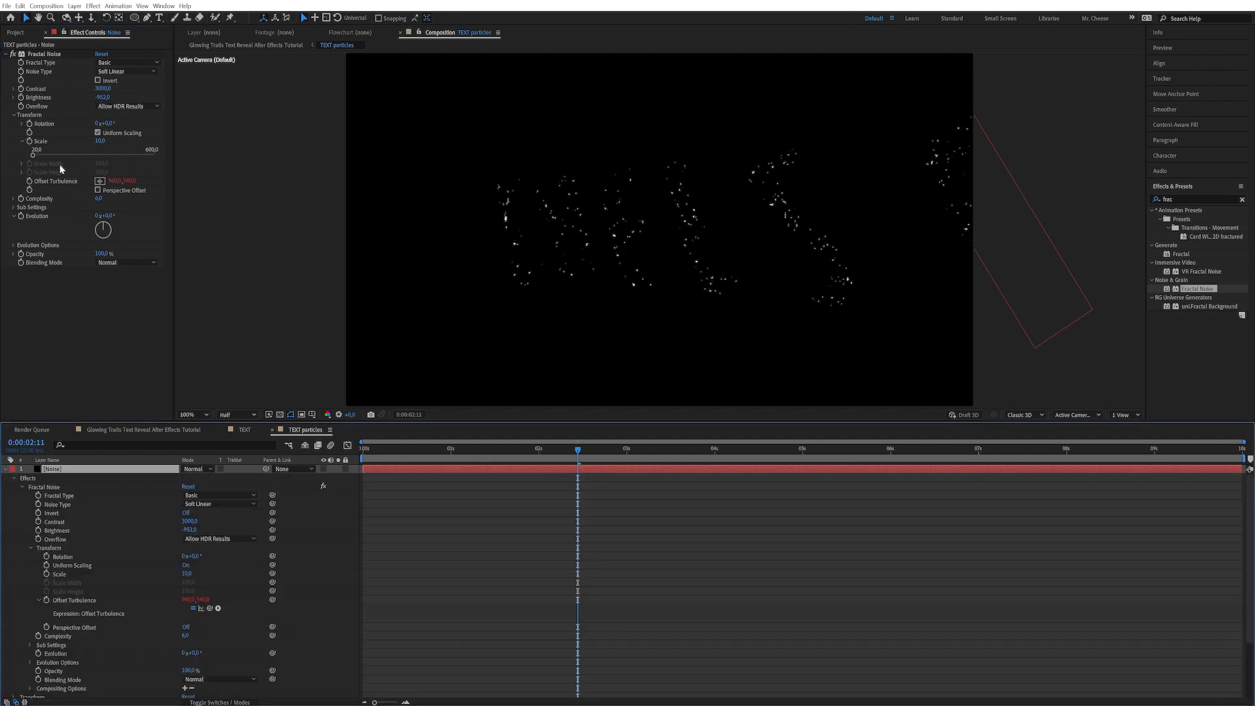
pyautogui.write('[]')
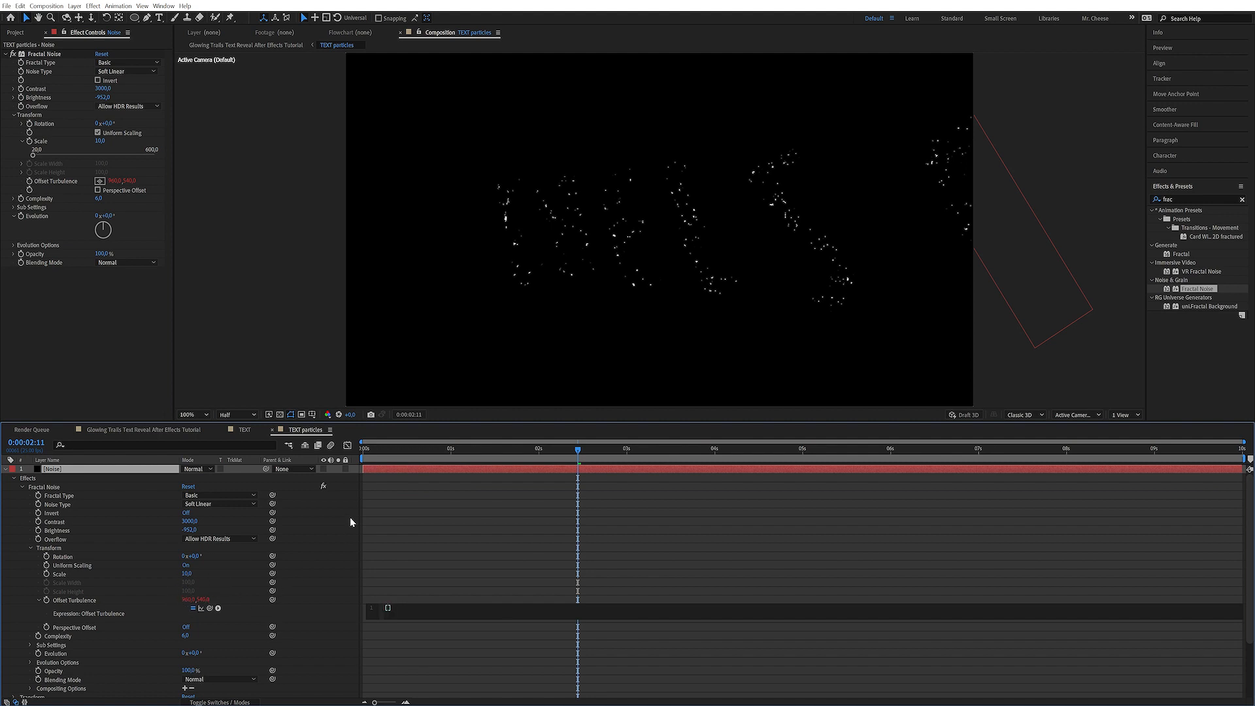
pyautogui.write('0, t')
pyautogui.write('ime0')
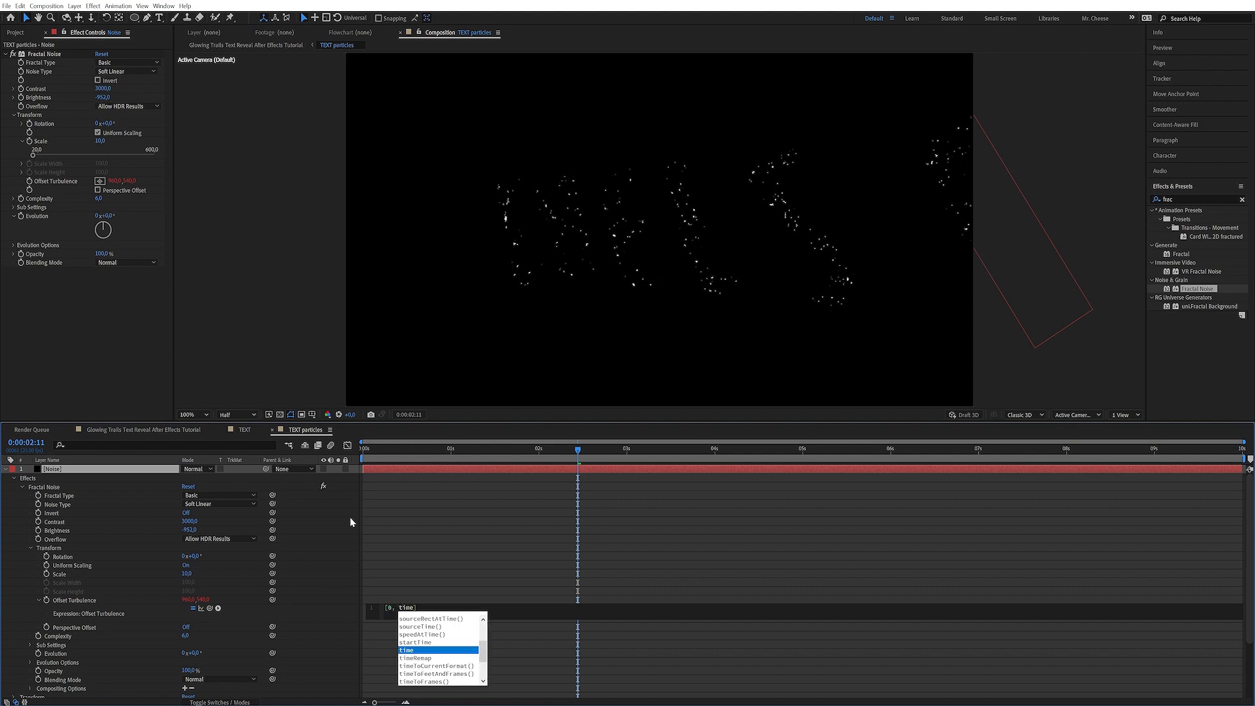
pyautogui.press('BackSpace')
pyautogui.write('*100')
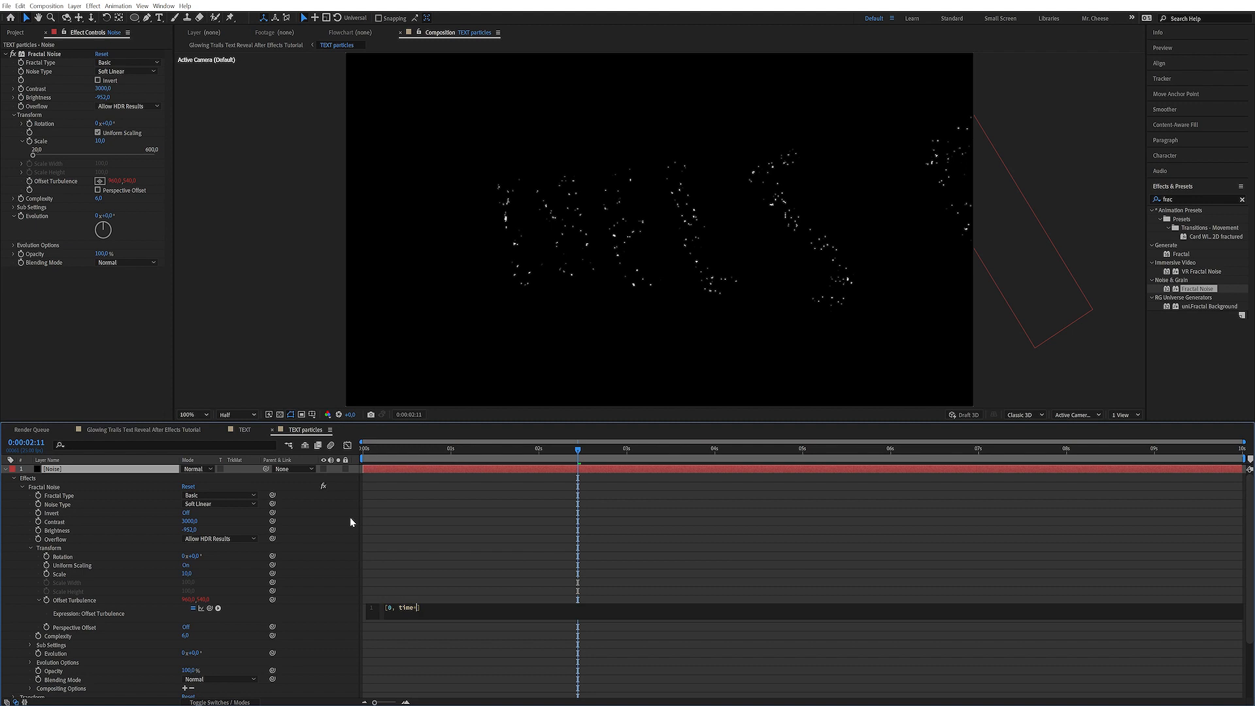
pyautogui.press('KP_Enter')
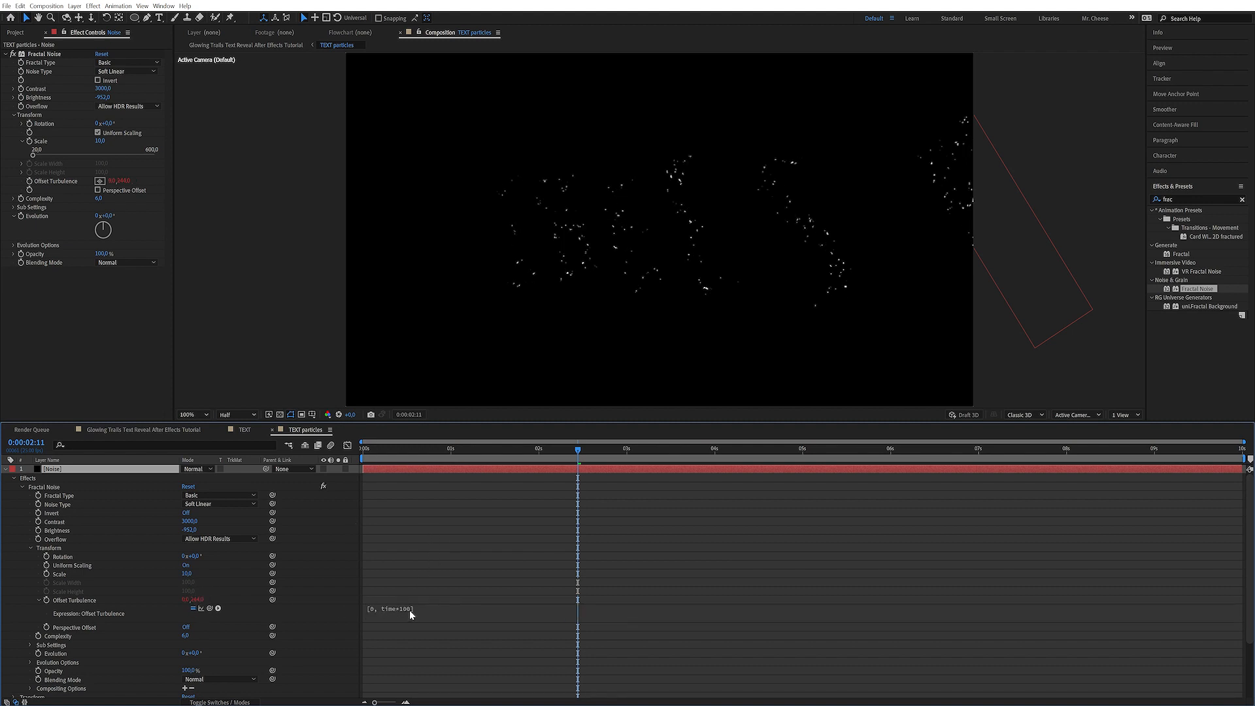
pyautogui.moveTo(570, 450)
pyautogui.mouseDown()
pyautogui.moveTo(494, 461)
pyautogui.moveTo(621, 460)
pyautogui.moveTo(557, 460)
pyautogui.mouseUp()
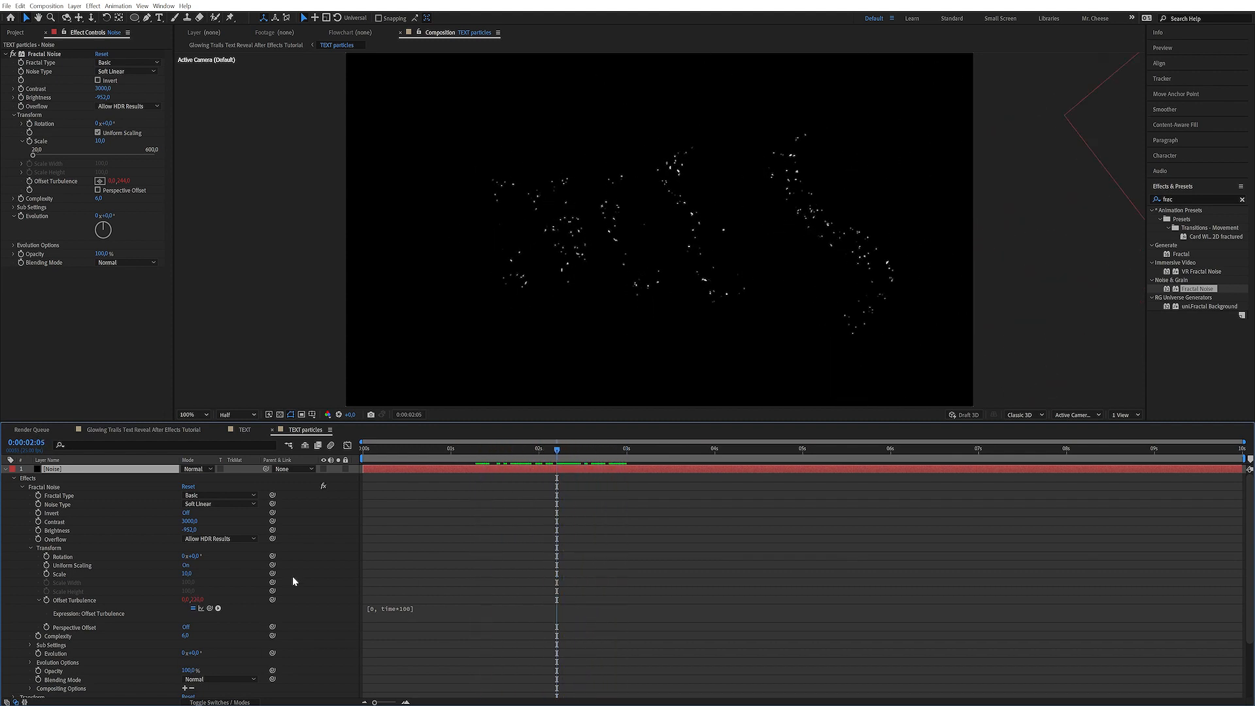
# Step: Add the expression time*100 to the Noise layer's Fractal Noise Evolution and scrub through the timeline to check it
pyautogui.click(315, 611)
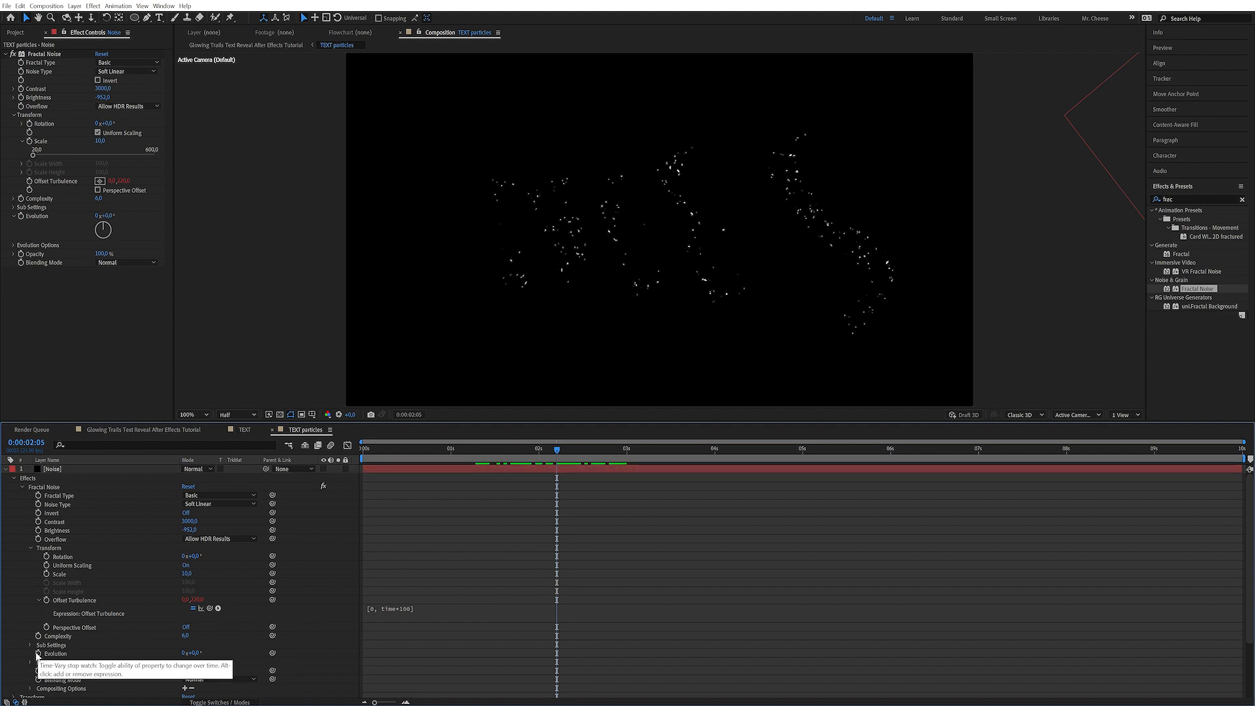
pyautogui.keyDown('alt'); pyautogui.click(38, 653); pyautogui.keyUp('alt')
pyautogui.write('tim')
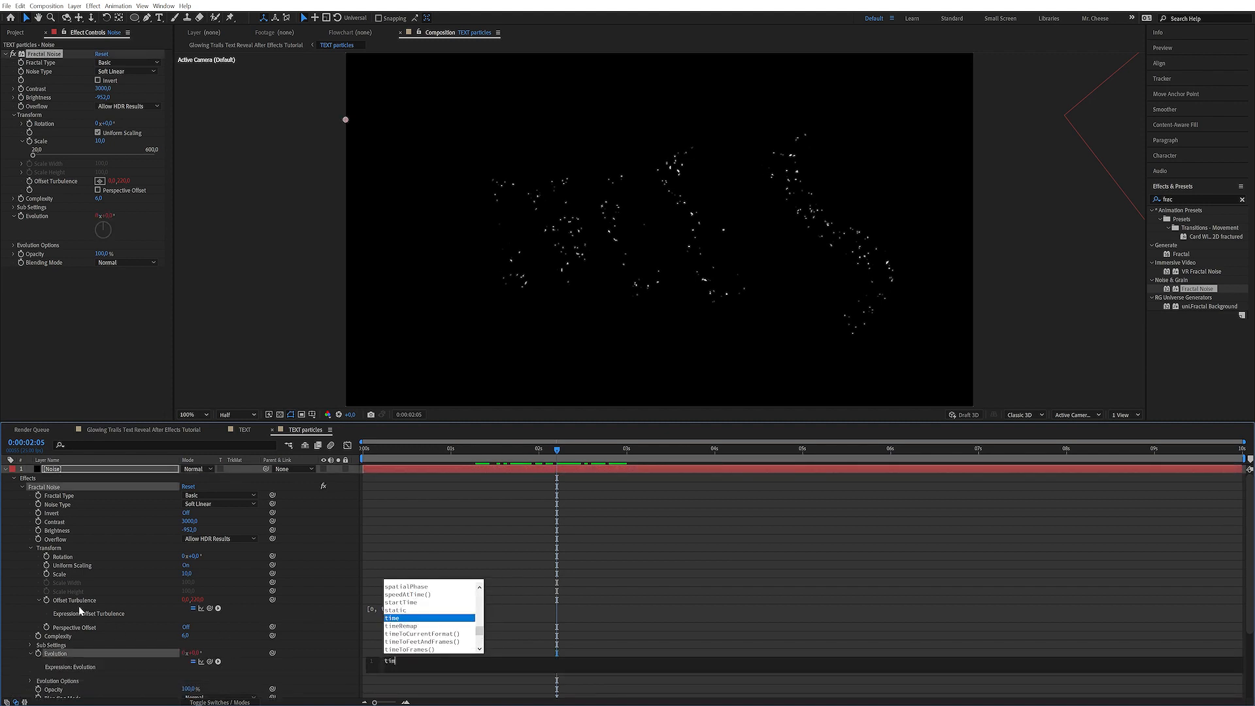
pyautogui.write('e*100')
pyautogui.press('KP_Enter')
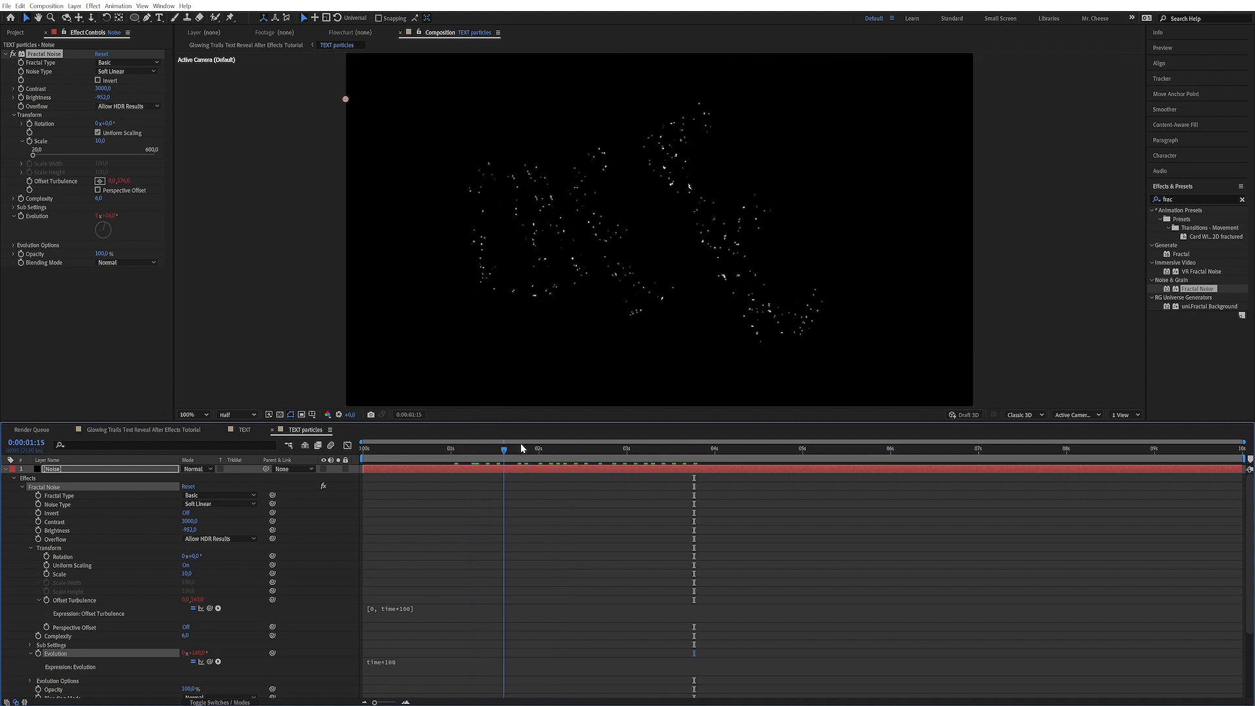
pyautogui.moveTo(520, 444); pyautogui.dragTo(736, 436)
# Step: Return to the main Glowing Trails composition, unsolo the TEXT TRAILS Particles layer and check the combined reveal at several times
pyautogui.click(171, 434)
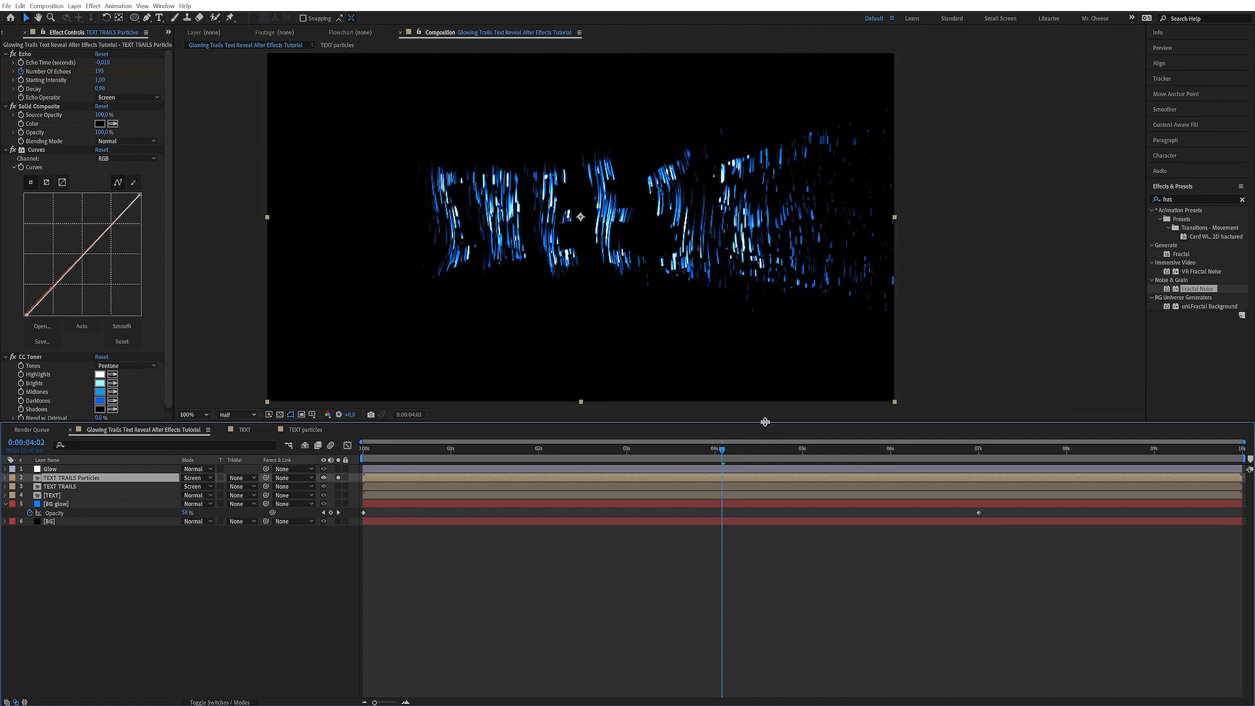
pyautogui.moveTo(636, 450); pyautogui.dragTo(627, 454)
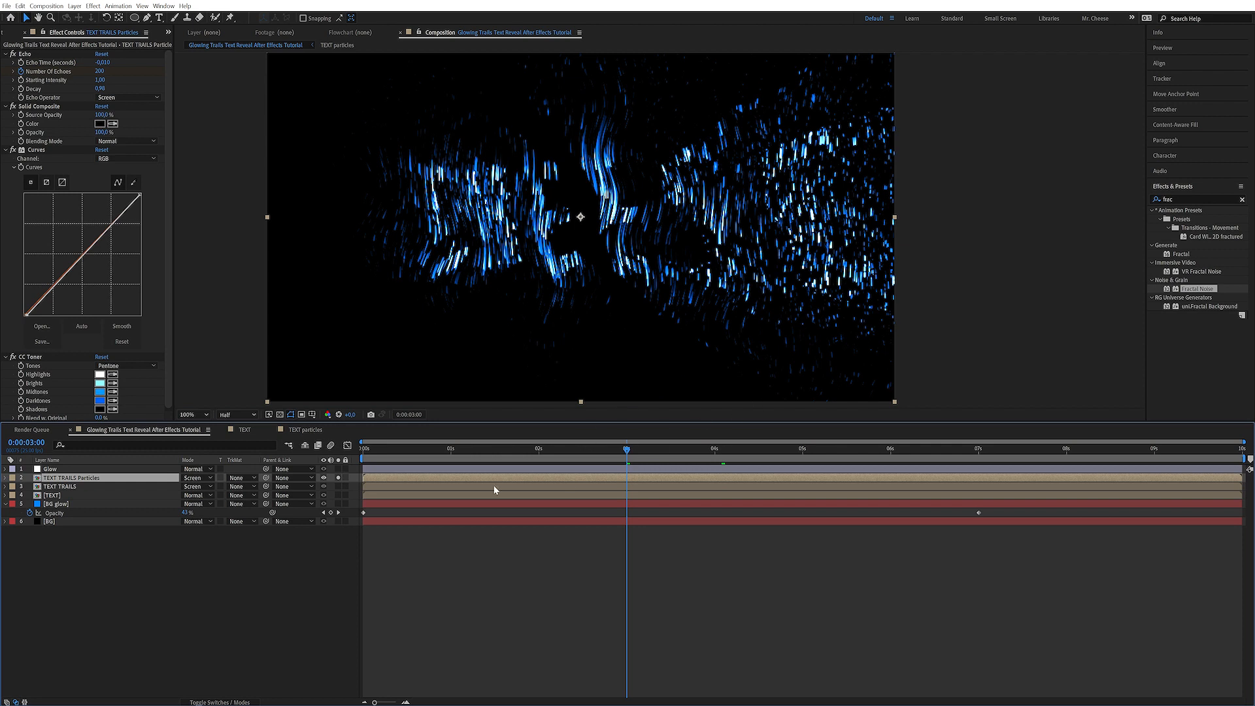
pyautogui.click(337, 478)
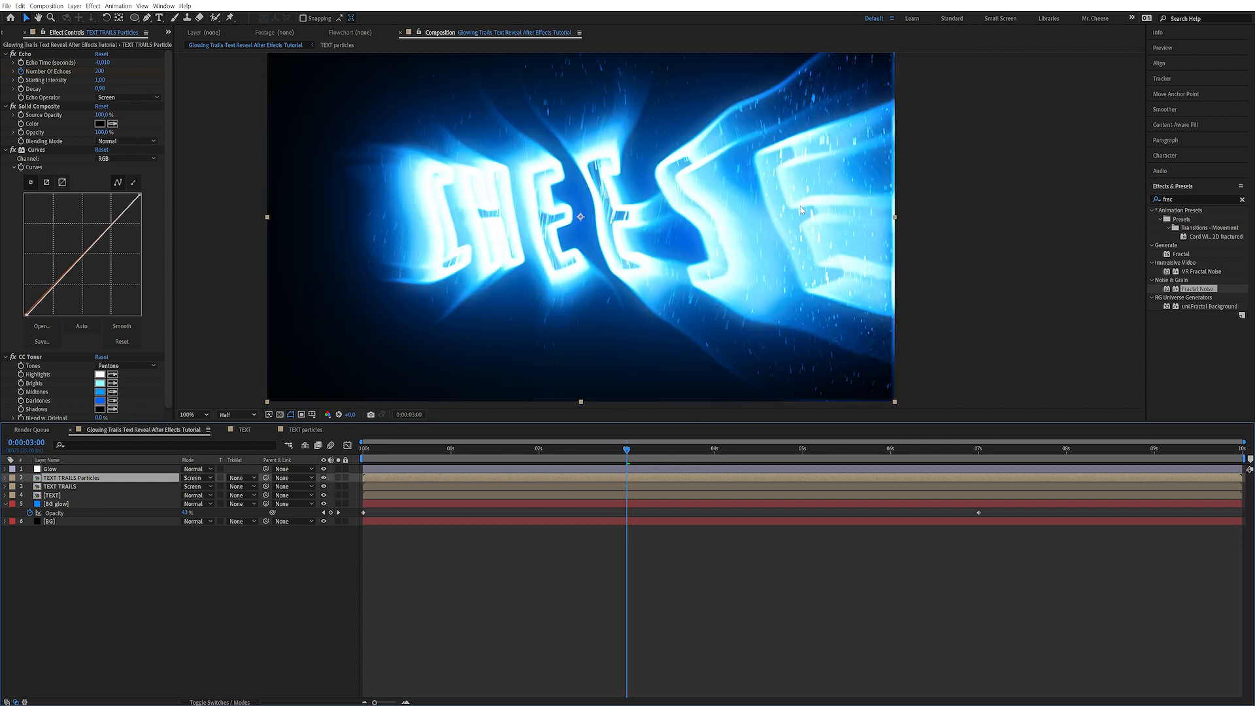
pyautogui.click(723, 448)
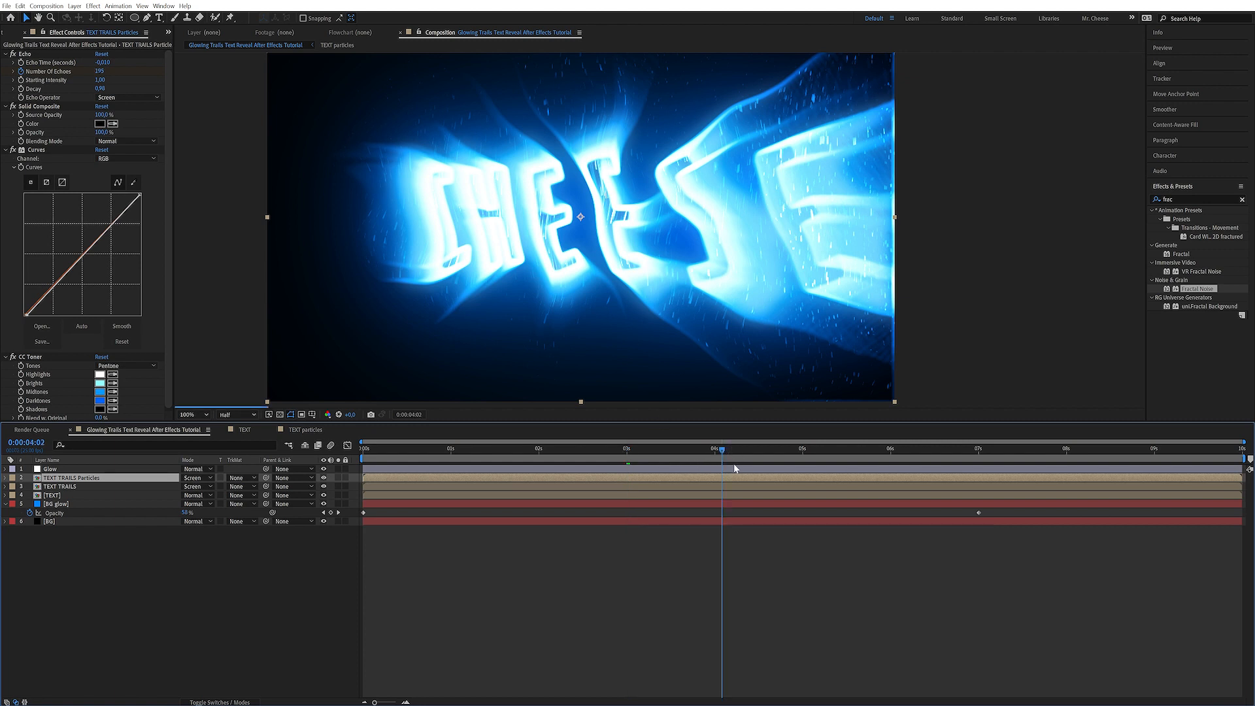
pyautogui.click(868, 450)
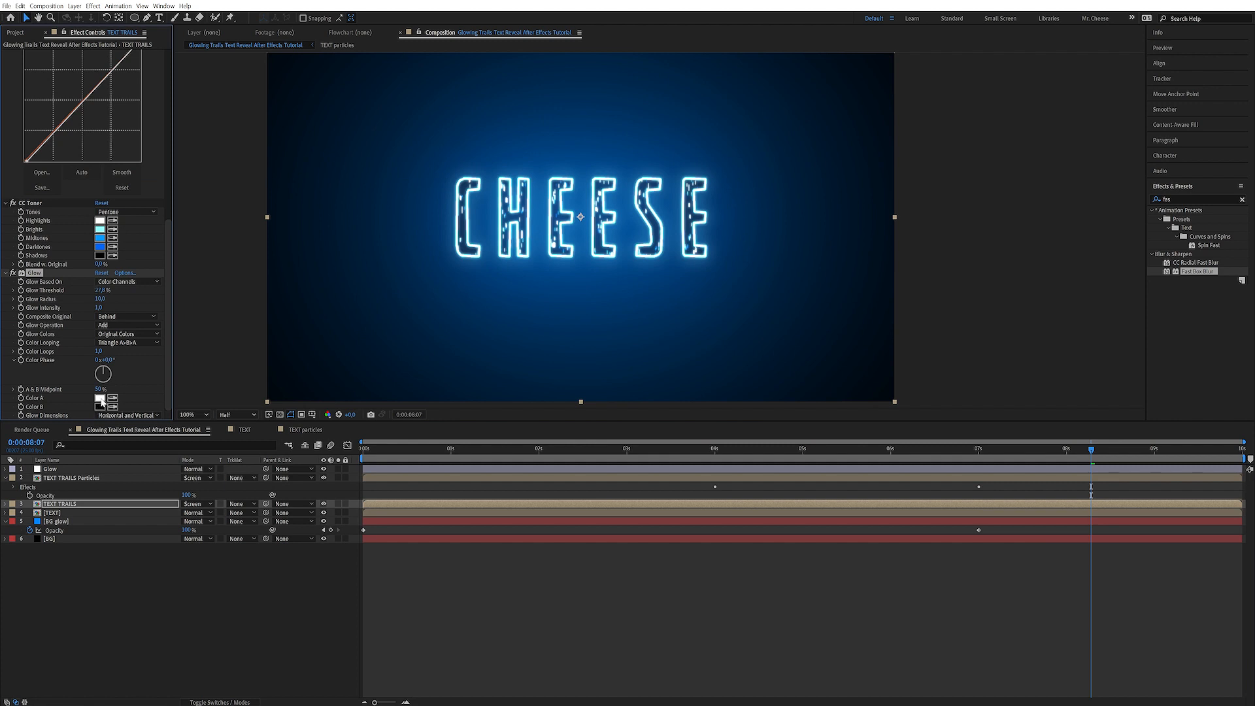
# Step: Set the TEXT TRAILS layer's Glow colours, with Color A light cyan (A4F0FF) and Color B bright blue
pyautogui.click(99, 397)
pyautogui.write('A4F0FF')
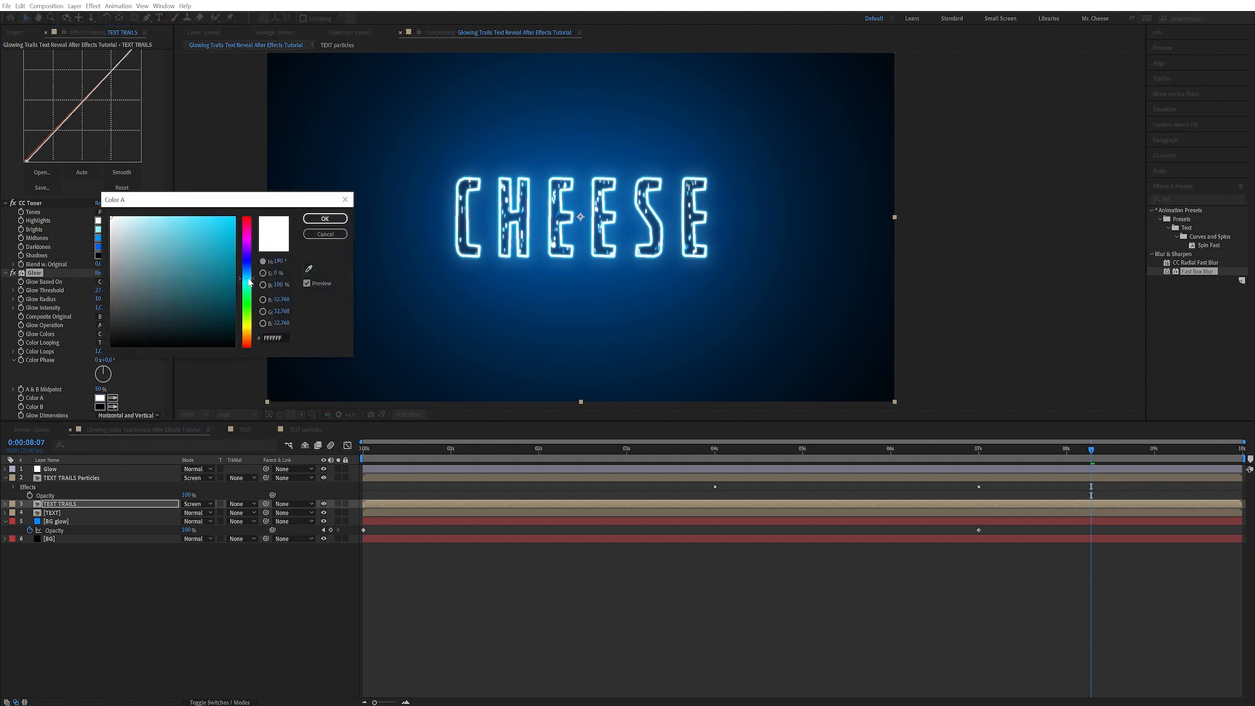
pyautogui.click(341, 219)
pyautogui.click(100, 406)
pyautogui.click(248, 273)
pyautogui.moveTo(185, 229); pyautogui.dragTo(245, 189)
pyautogui.click(310, 222)
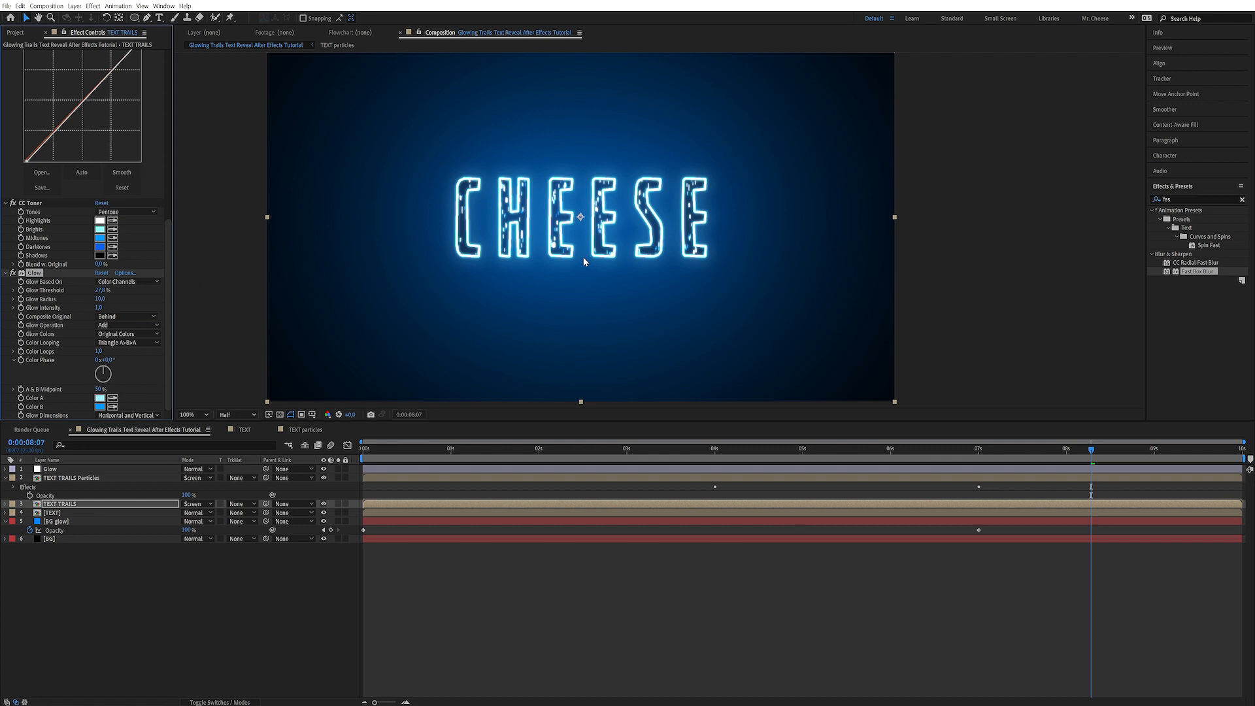
# Step: Preview the final seconds of the main composition to examine the glowing particle texture inside the letters
pyautogui.press('space')
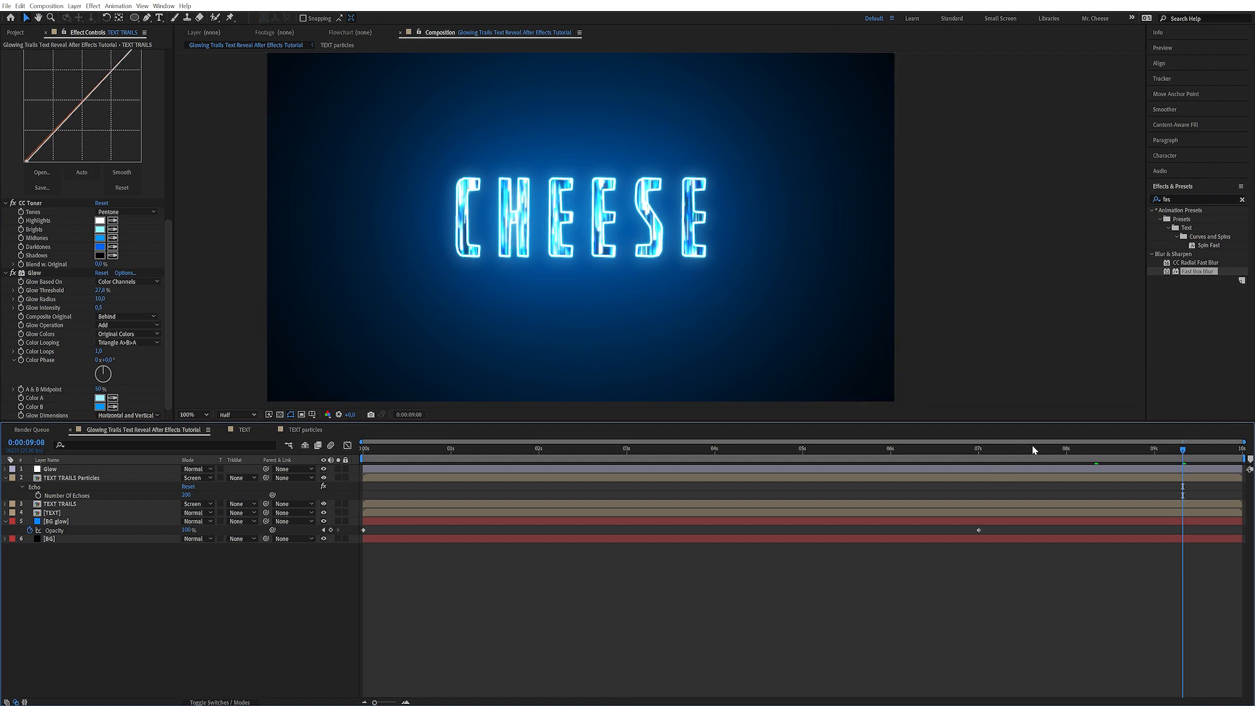
pyautogui.moveTo(1053, 449); pyautogui.dragTo(1066, 451)
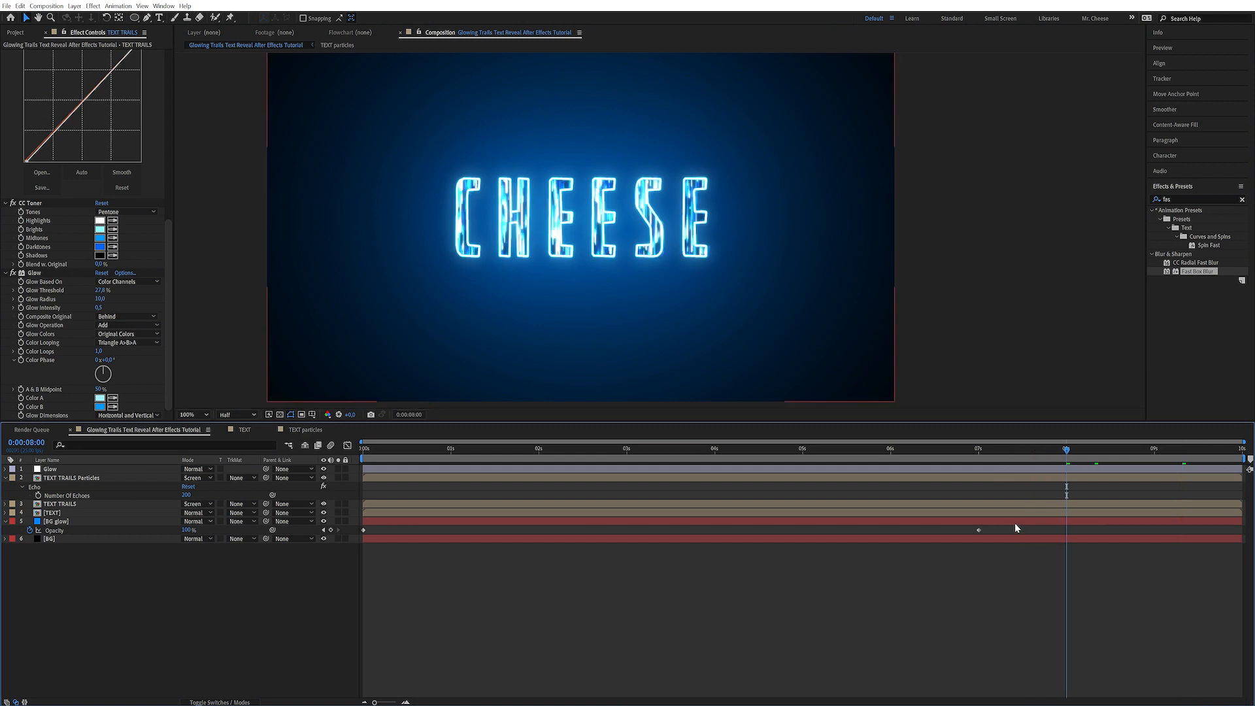
pyautogui.moveTo(1146, 450); pyautogui.dragTo(1189, 451)
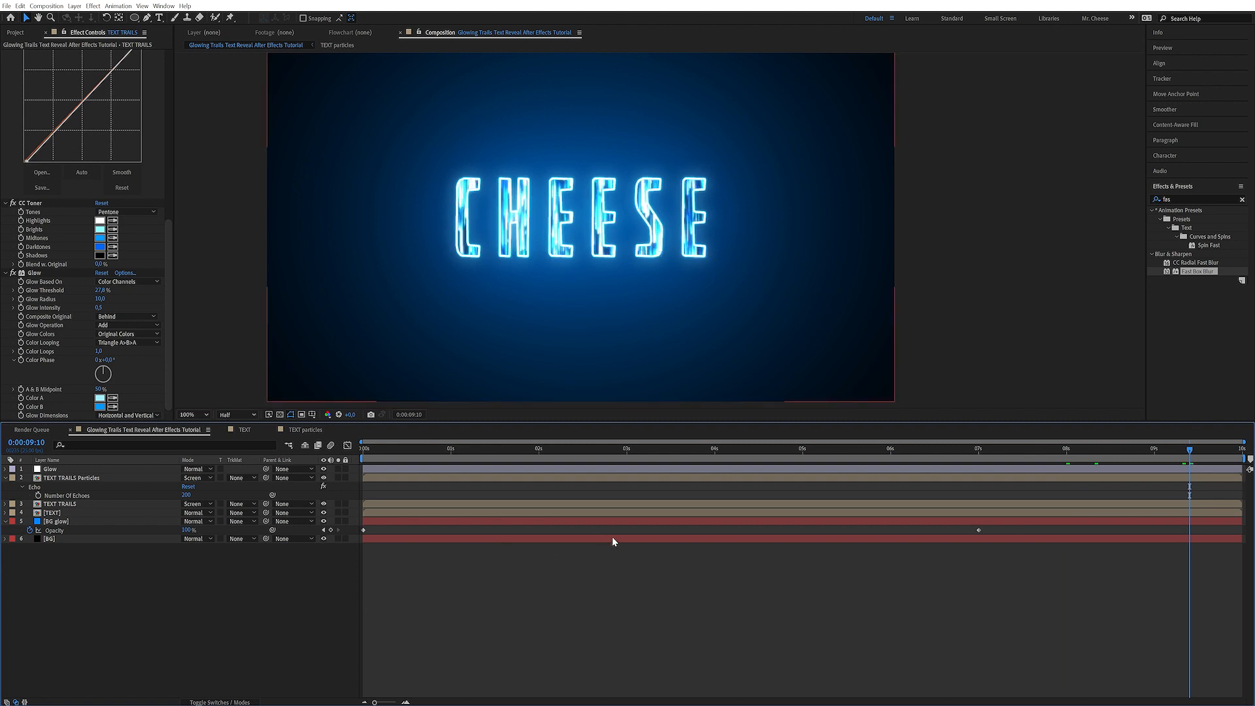
pyautogui.moveTo(901, 451); pyautogui.dragTo(937, 451)
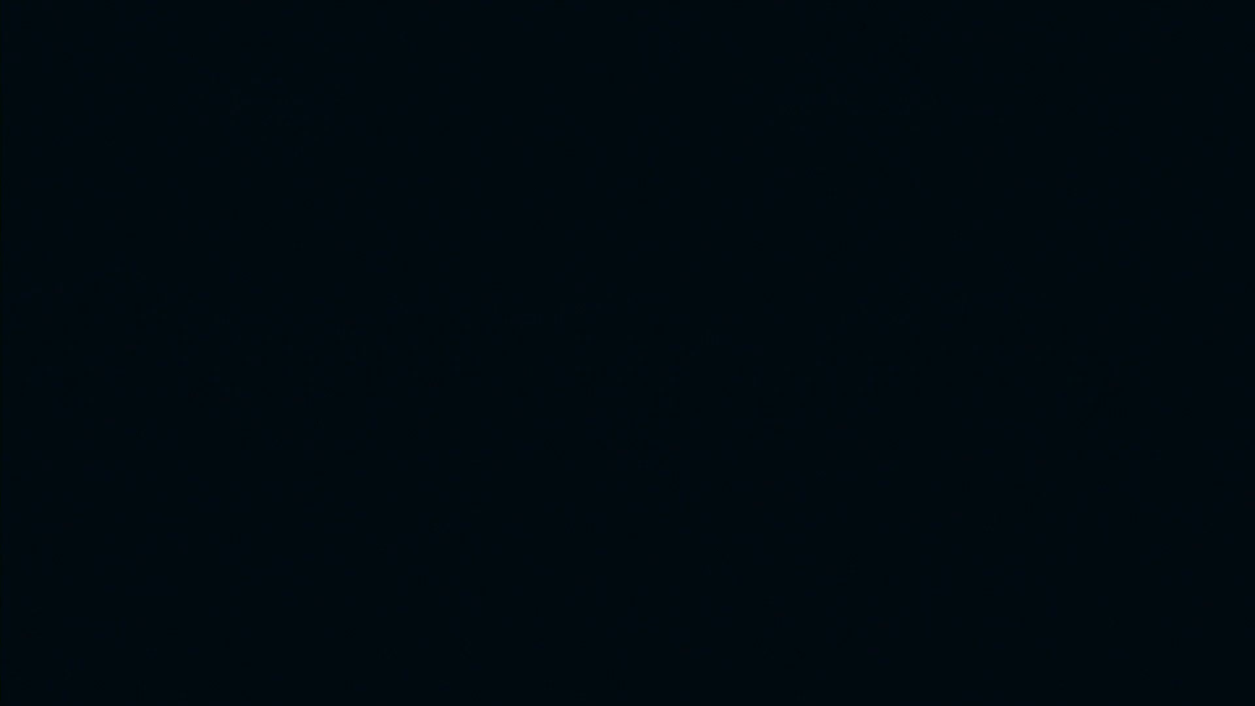